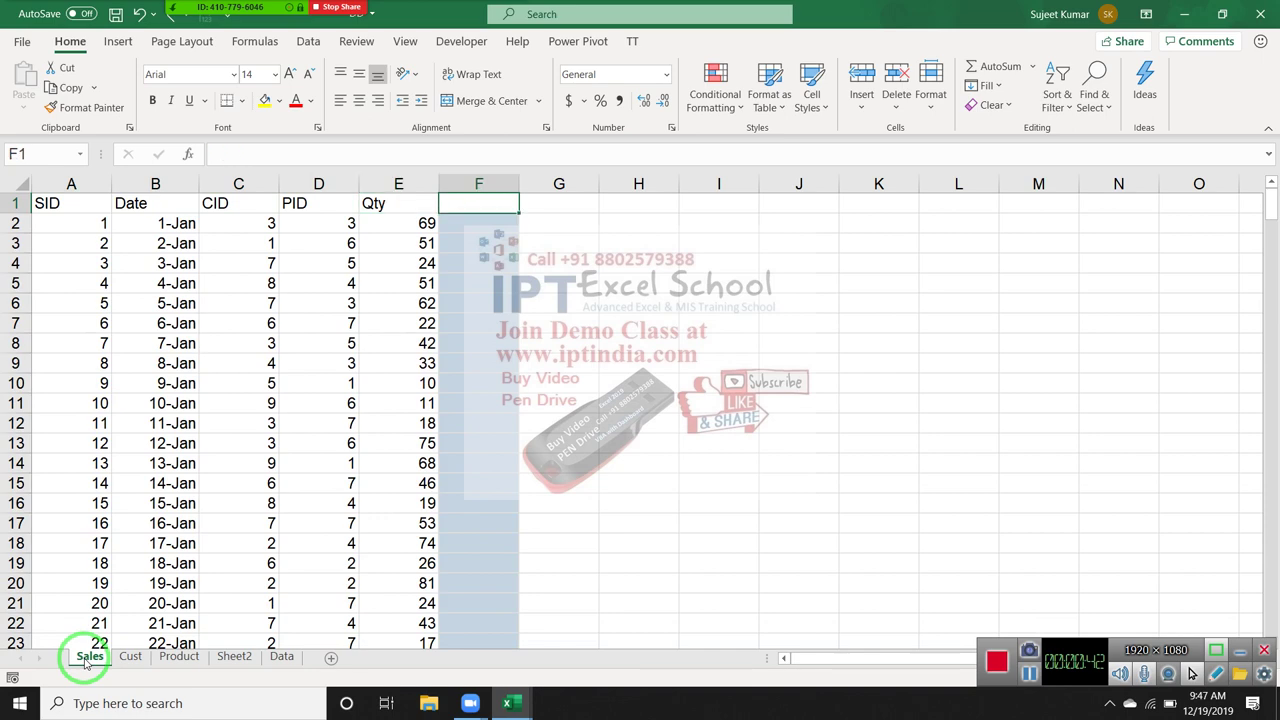
Delete the empty shaded column F from the Sales sheet
{"action": "key", "text": "ctrl+space"}
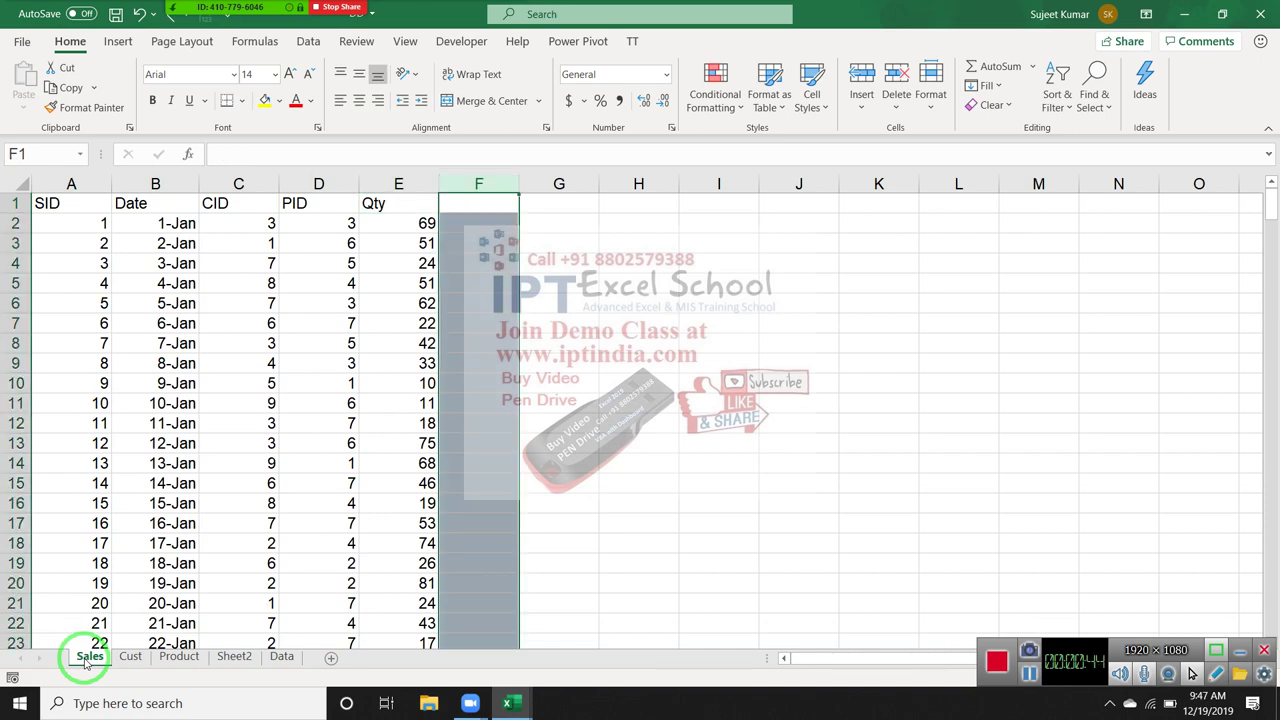
{"action": "key", "text": "ctrl+minus"}
Examine the Date, CID, PID and Qty column headers on the Sales sheet
{"action": "key", "text": "Left"}
{"action": "key", "text": "Left"}
{"action": "key", "text": "Left"}
{"action": "key", "text": "Left"}
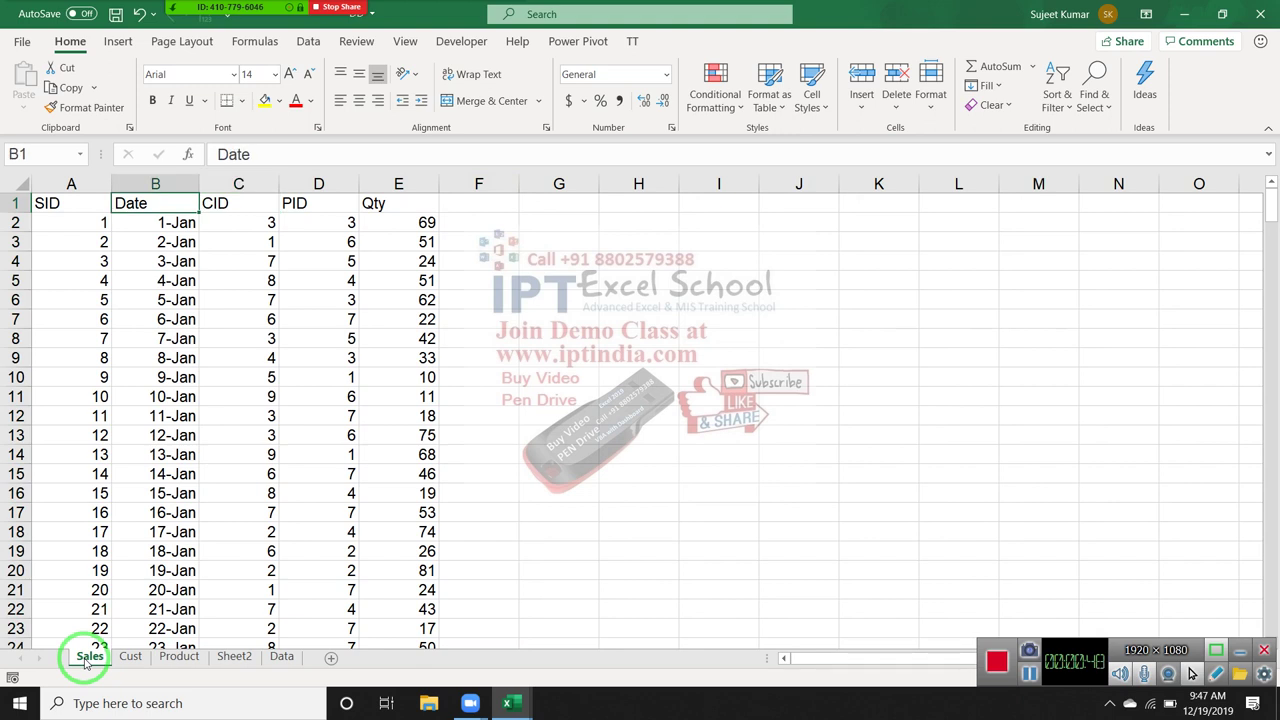
{"action": "key", "text": "Right"}
{"action": "key", "text": "Right"}
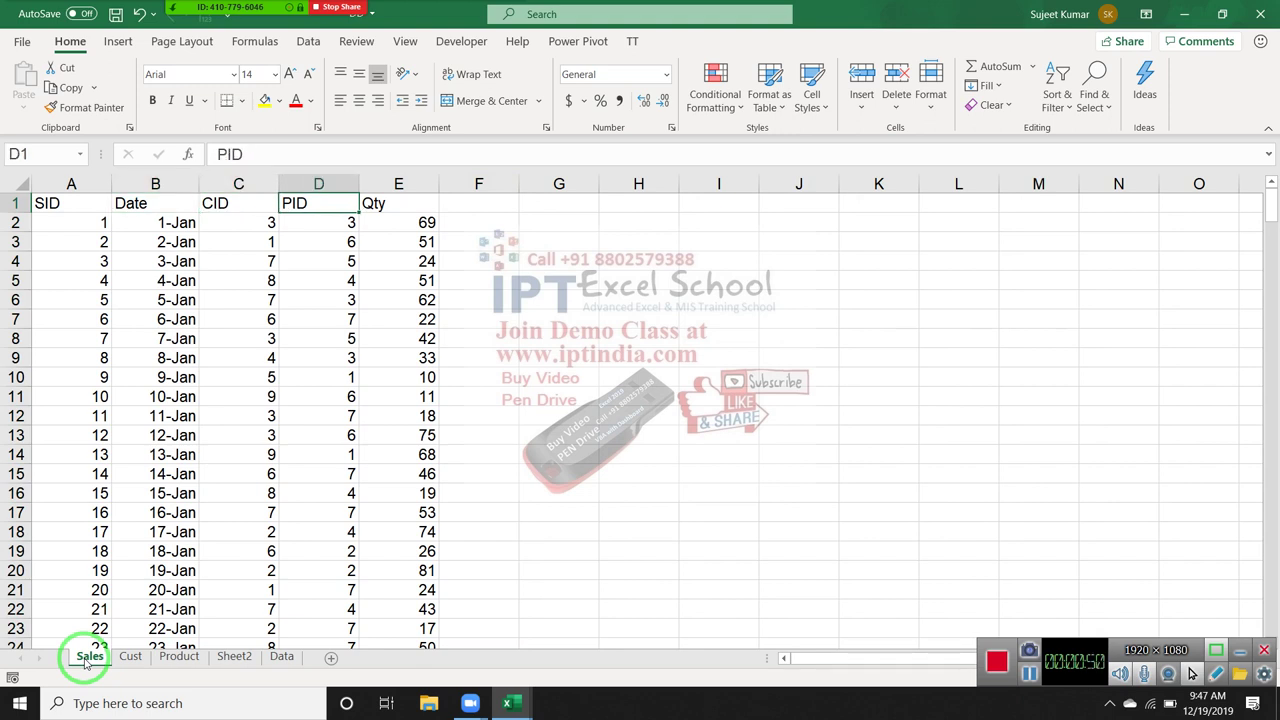
{"action": "key", "text": "Right"}
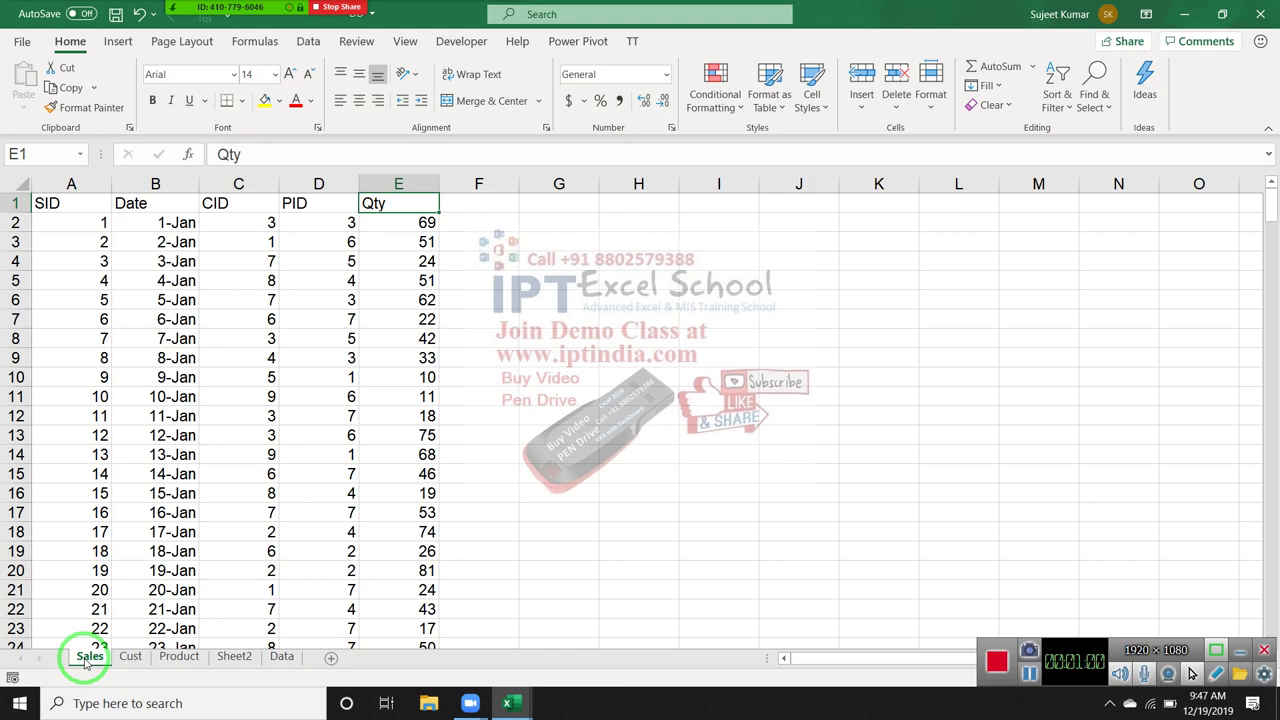
{"action": "key", "text": "Left"}
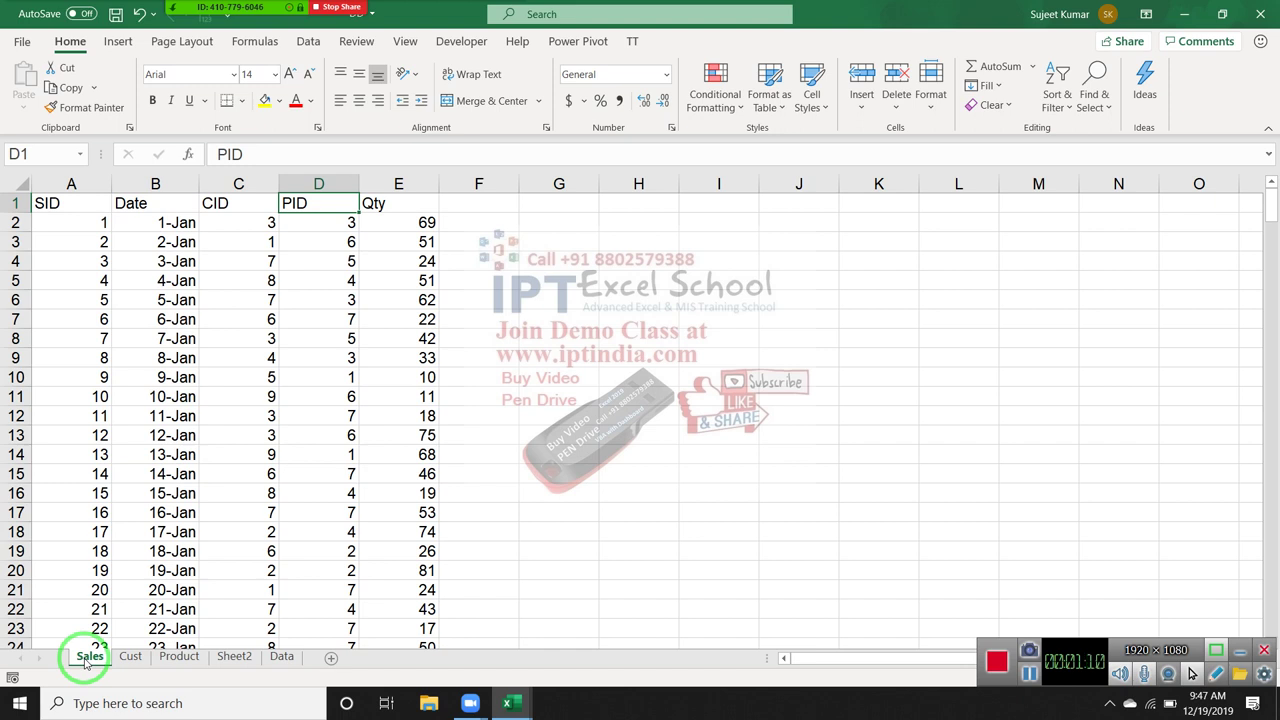
{"action": "key", "text": "Right"}
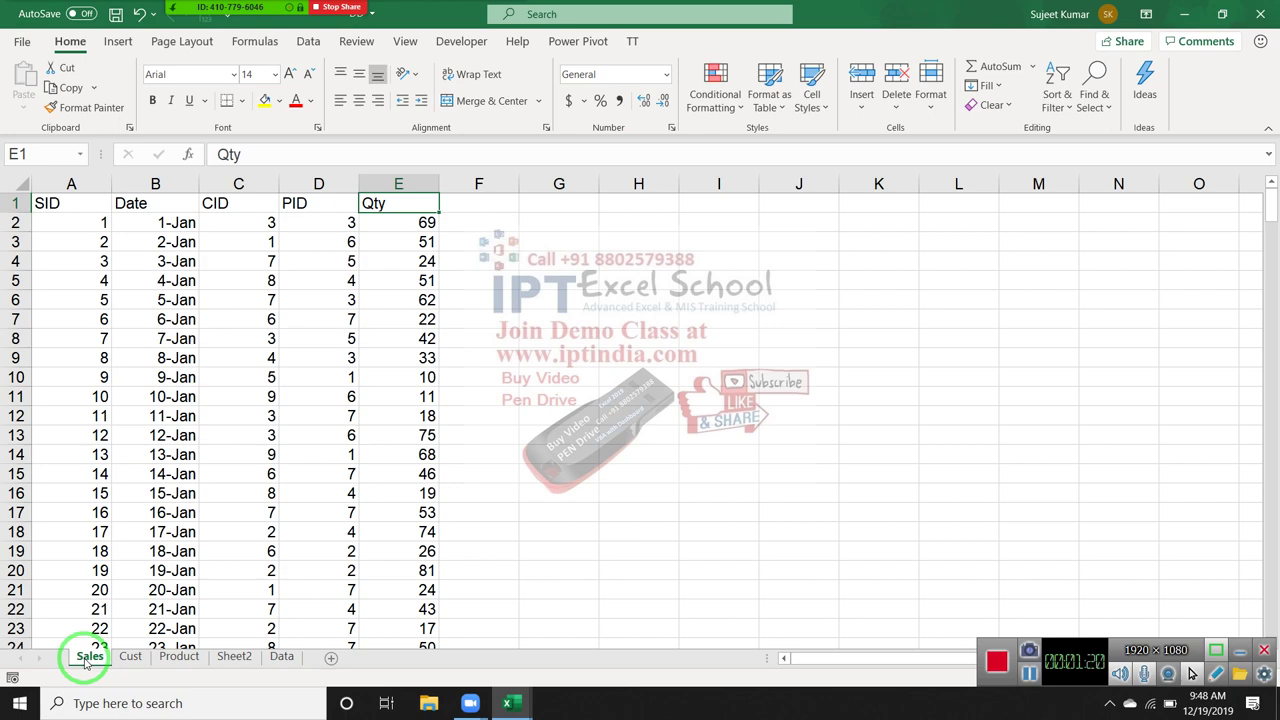
Review the ID, Name and City columns on the Cust sheet and the Amt column on the Product sheet
{"action": "left_click", "coordinate": [136, 664]}
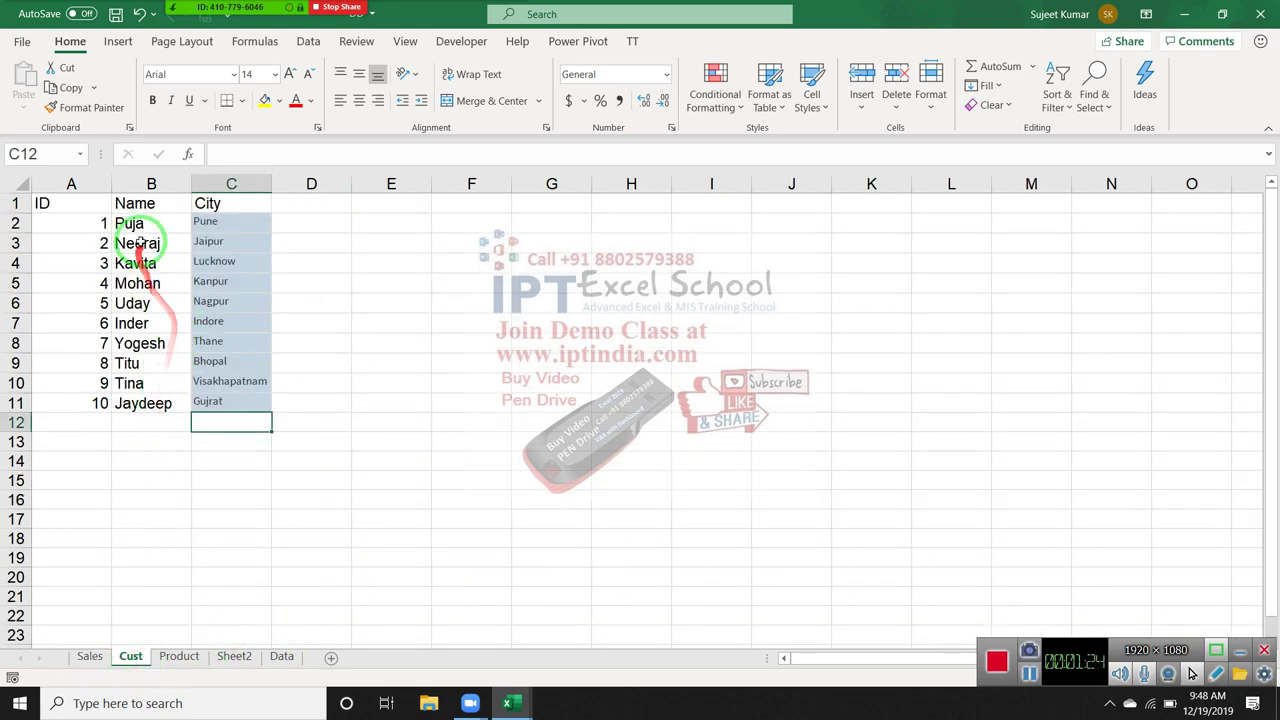
{"action": "left_click", "coordinate": [62, 218]}
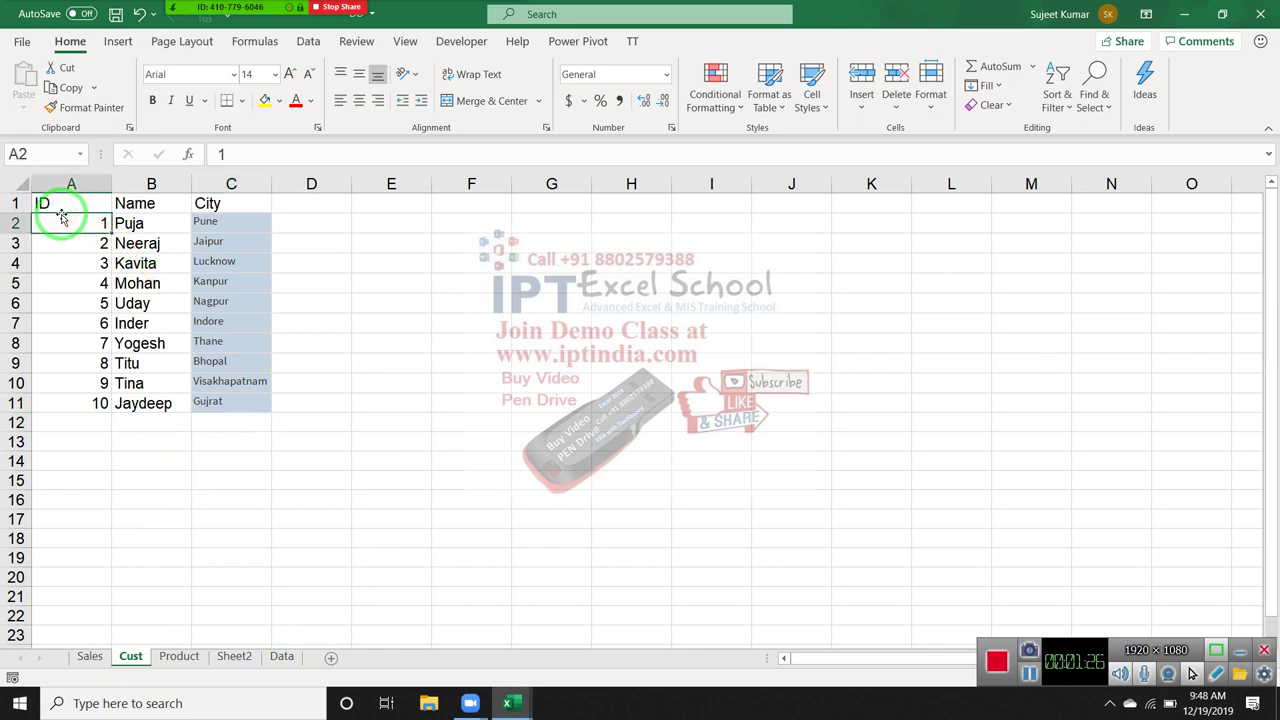
{"action": "left_click", "coordinate": [151, 181]}
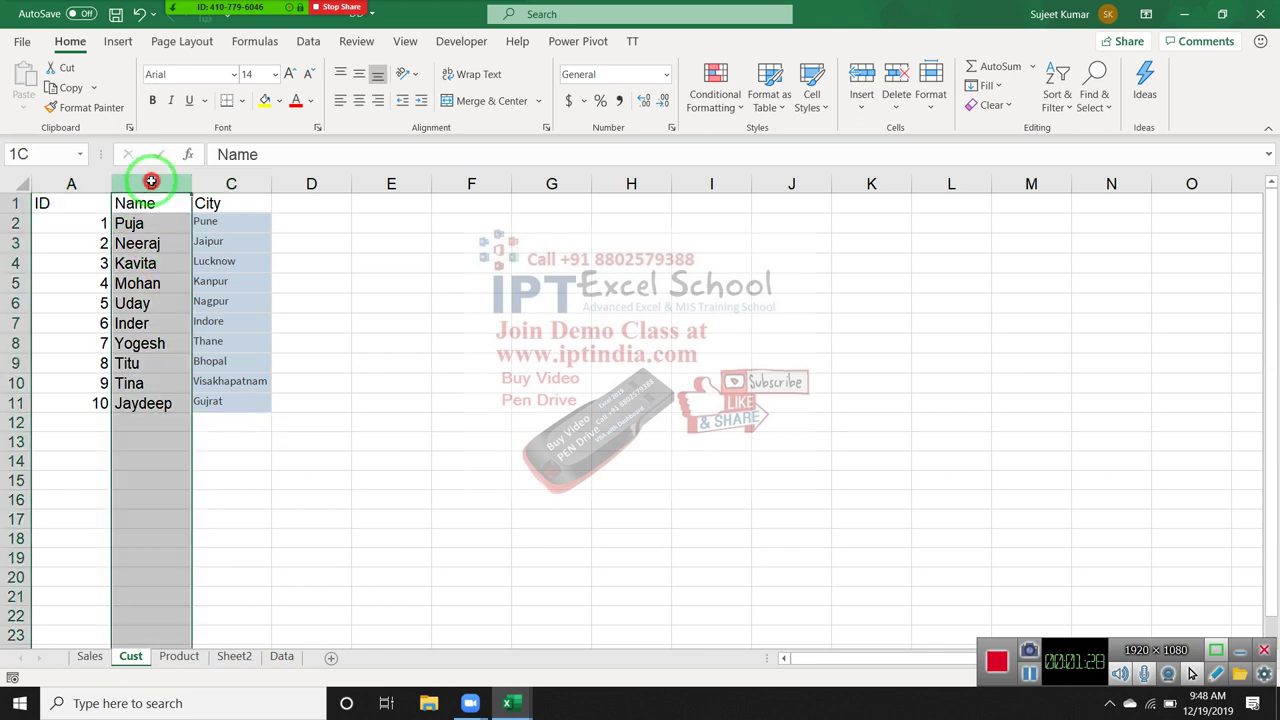
{"action": "left_click", "coordinate": [218, 181]}
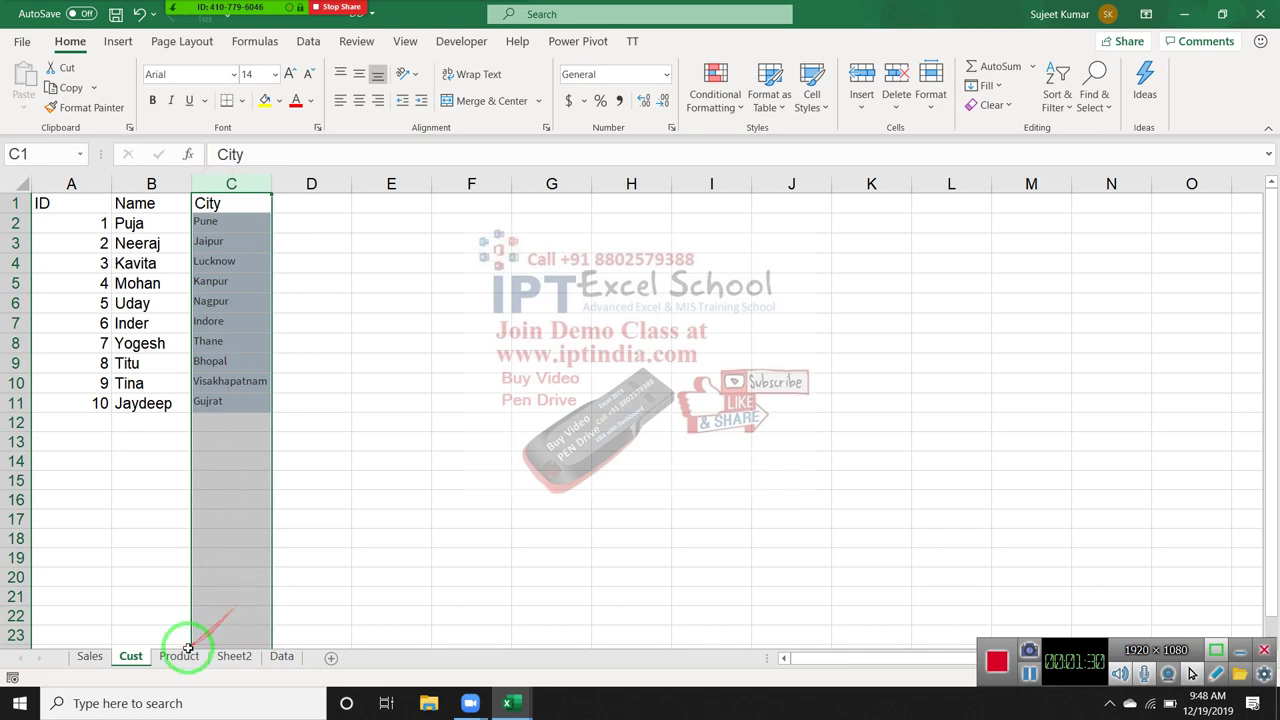
{"action": "left_click", "coordinate": [185, 652]}
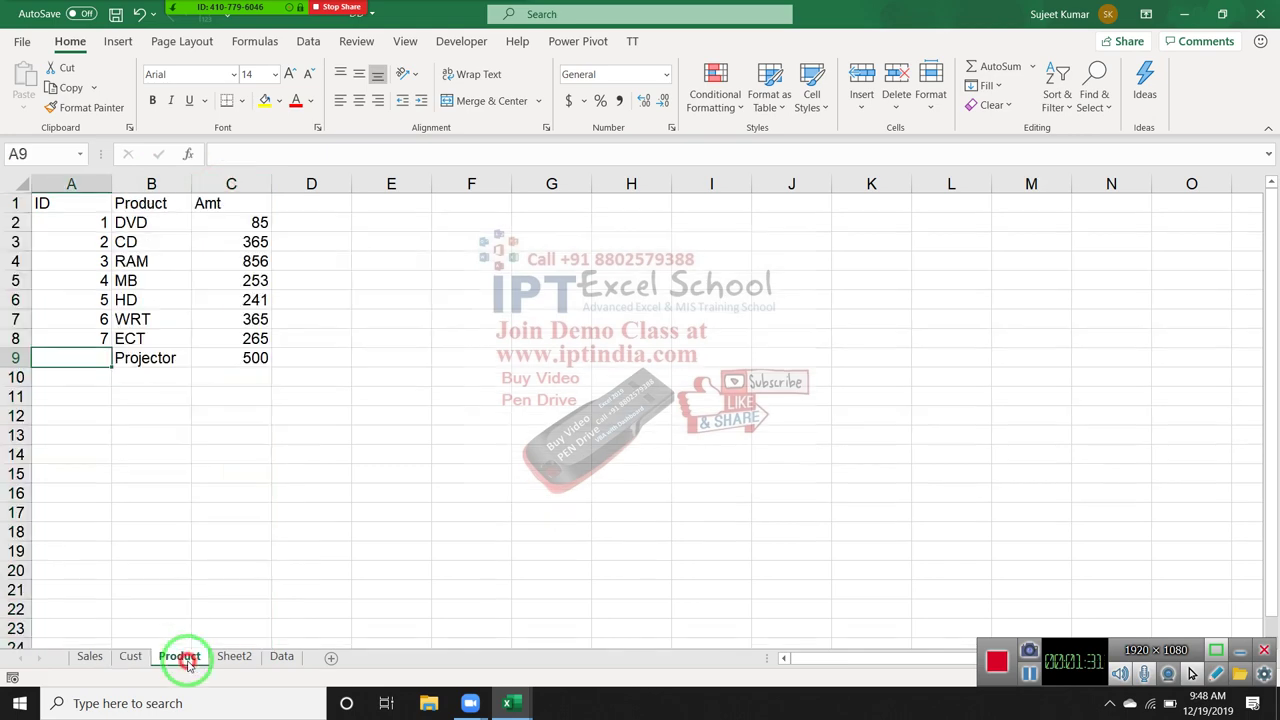
{"action": "left_click", "coordinate": [221, 183]}
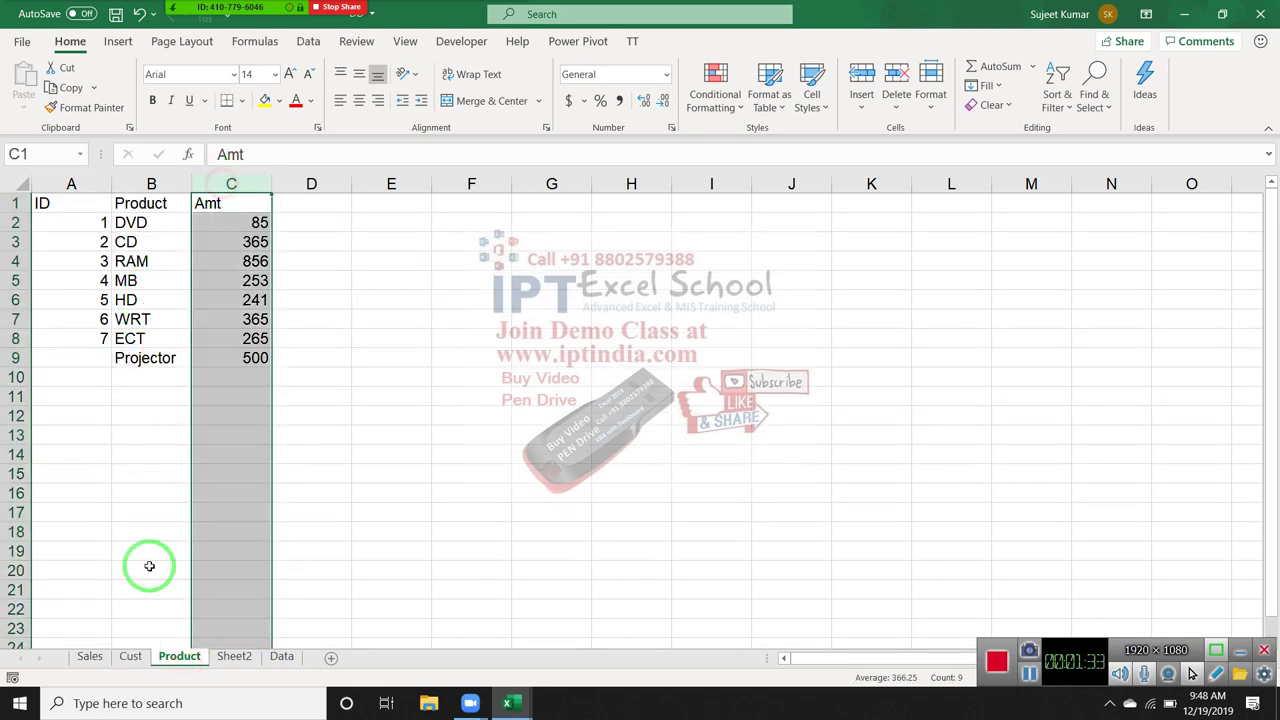
Look at the Data sheet and examine the combined table on Sheet2 column by column, from SID to GTotal
{"action": "left_click", "coordinate": [282, 657]}
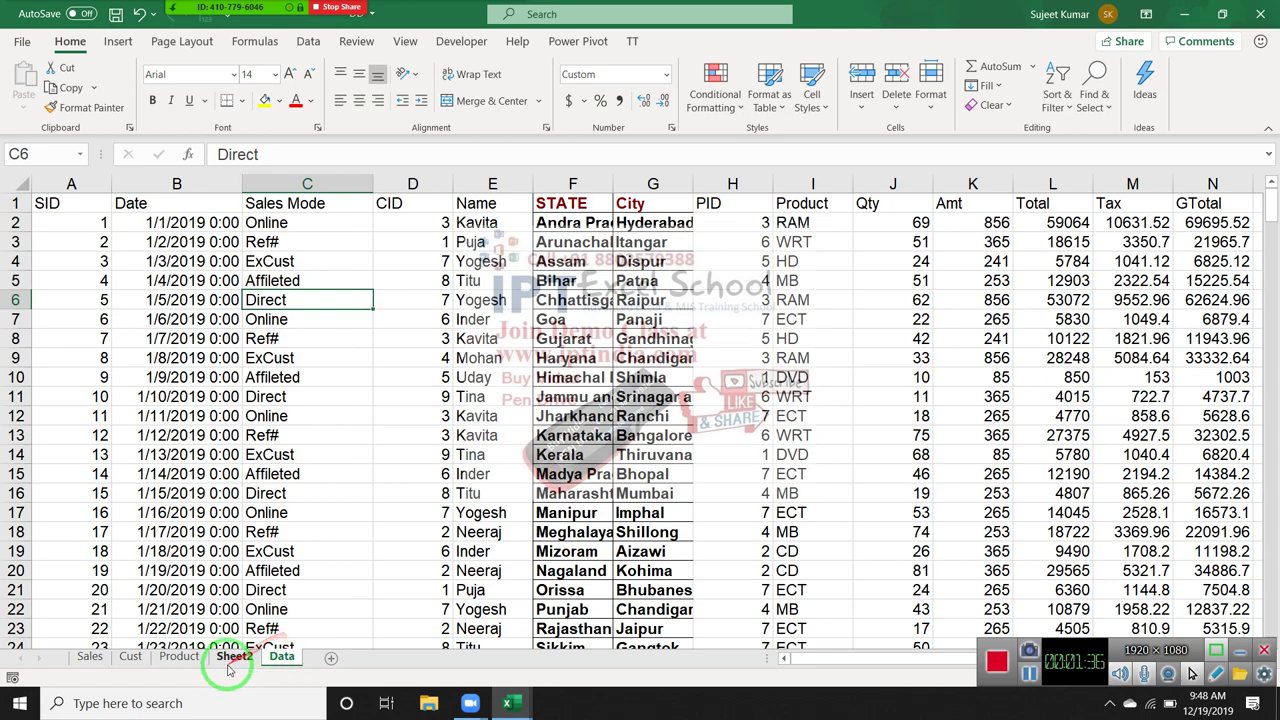
{"action": "left_click", "coordinate": [233, 657]}
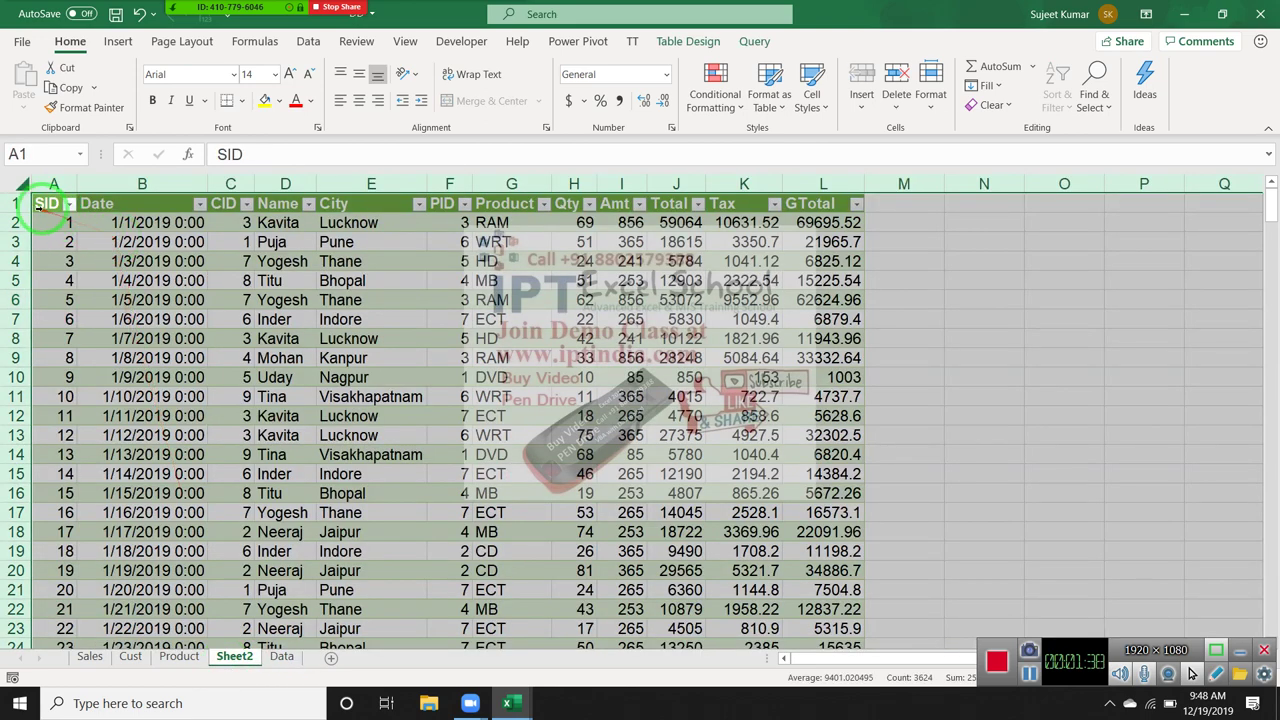
{"action": "left_click", "coordinate": [40, 203]}
{"action": "left_click", "coordinate": [103, 203]}
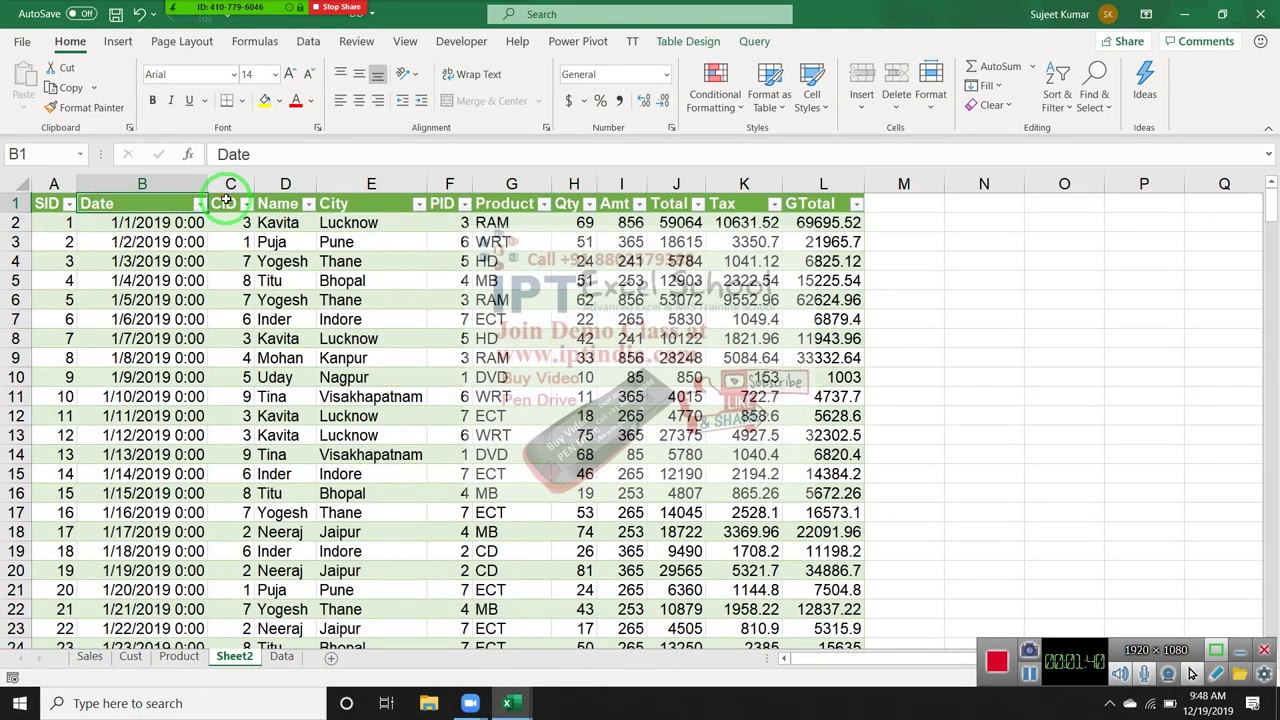
{"action": "left_click", "coordinate": [224, 203]}
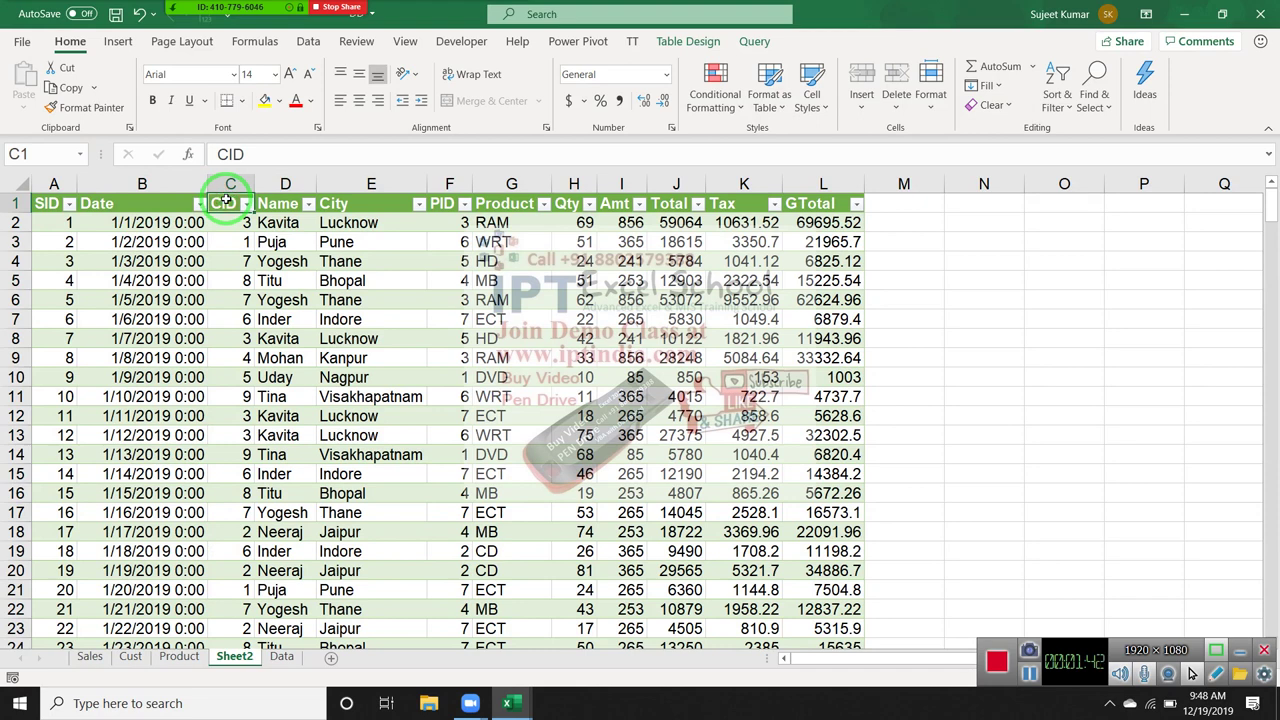
{"action": "left_click", "coordinate": [279, 204]}
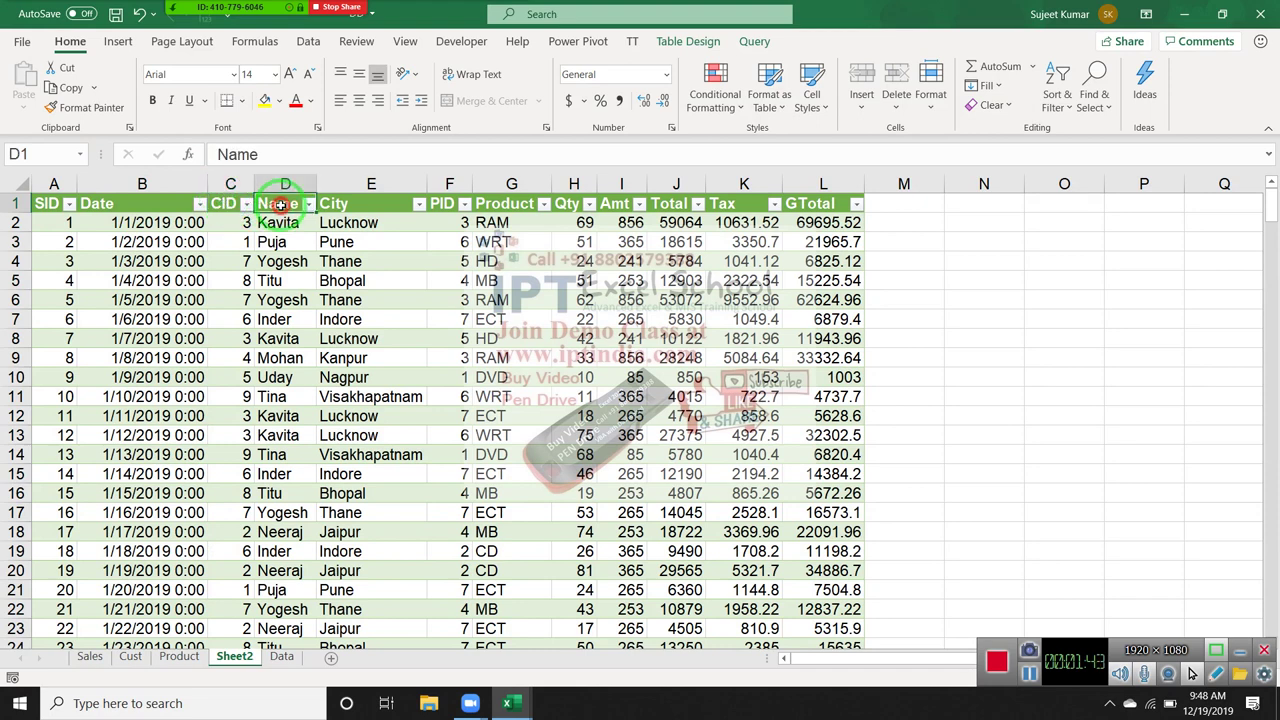
{"action": "left_click", "coordinate": [348, 204]}
{"action": "left_click", "coordinate": [447, 196]}
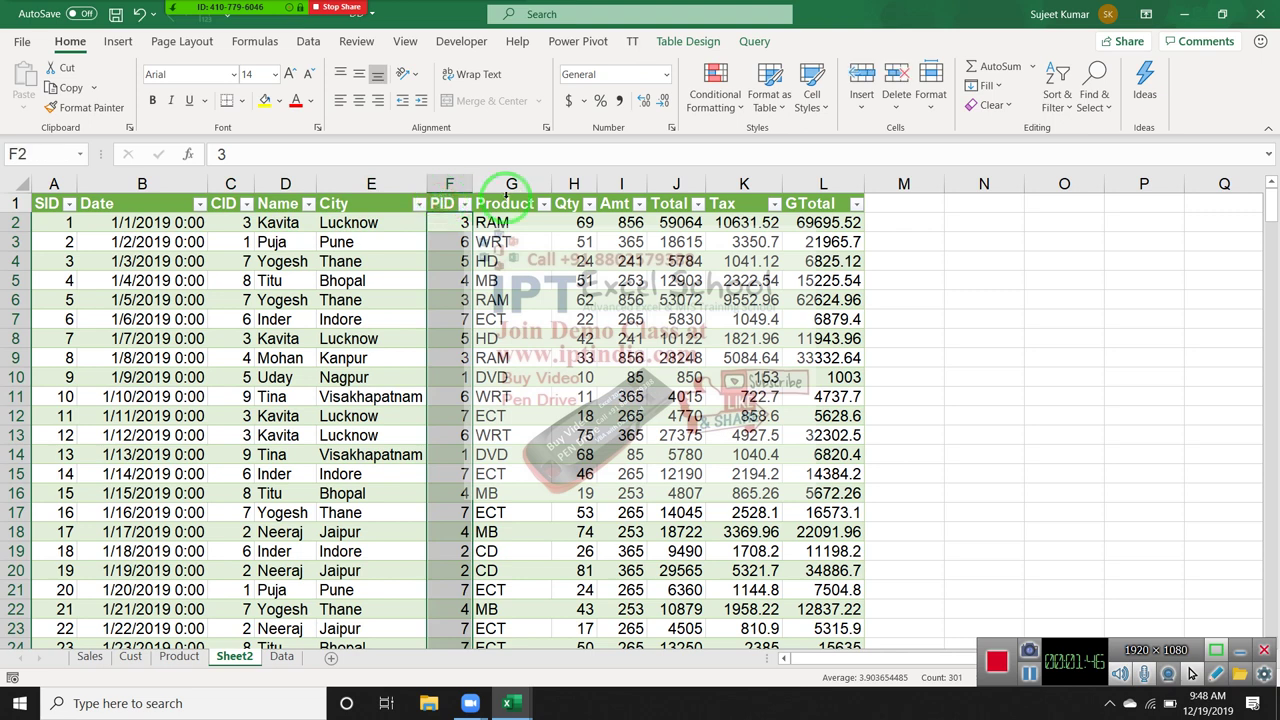
{"action": "left_click", "coordinate": [511, 196]}
{"action": "left_click_drag", "start_coordinate": [567, 204], "coordinate": [622, 205]}
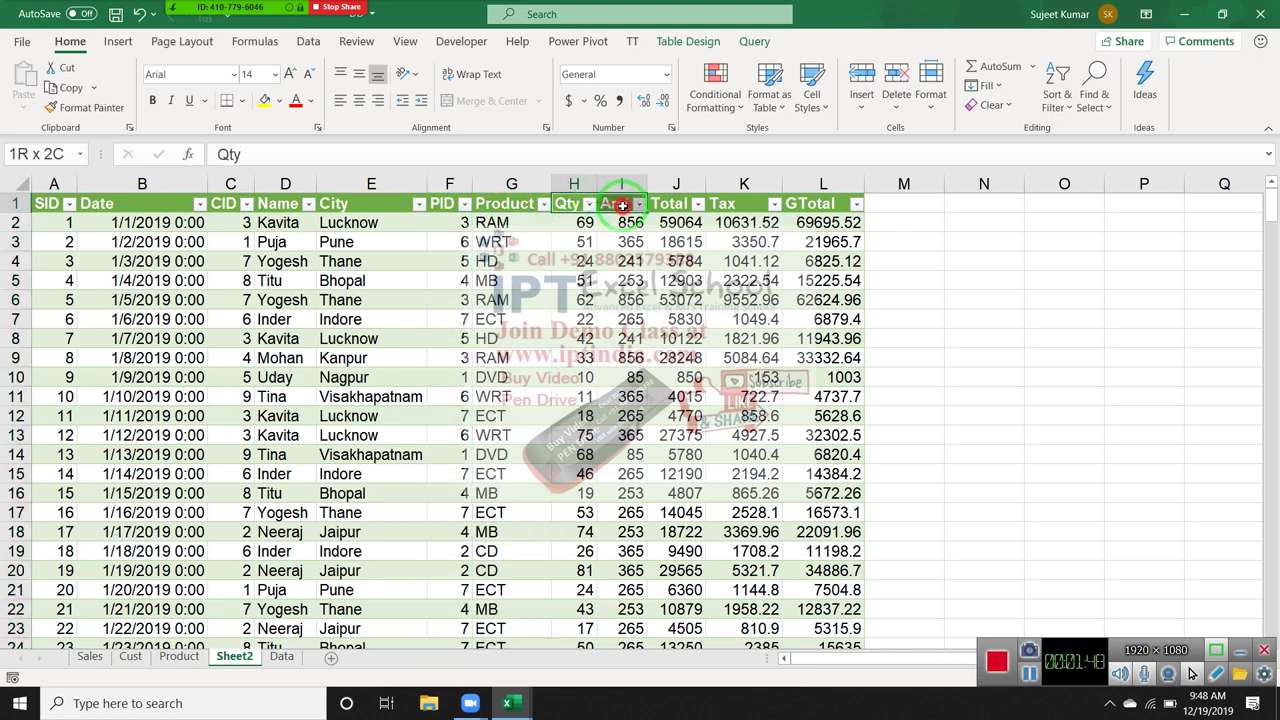
{"action": "left_click", "coordinate": [622, 205]}
{"action": "left_click", "coordinate": [679, 207]}
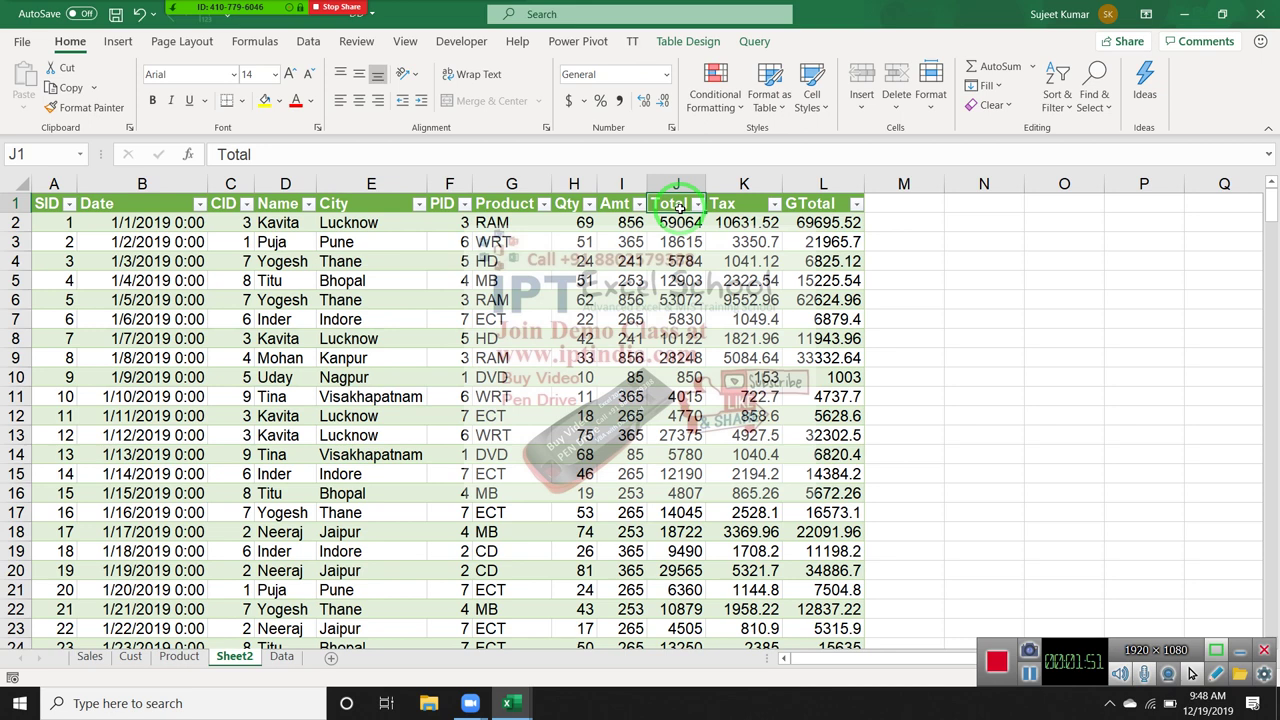
{"action": "left_click", "coordinate": [748, 207]}
{"action": "left_click", "coordinate": [830, 221]}
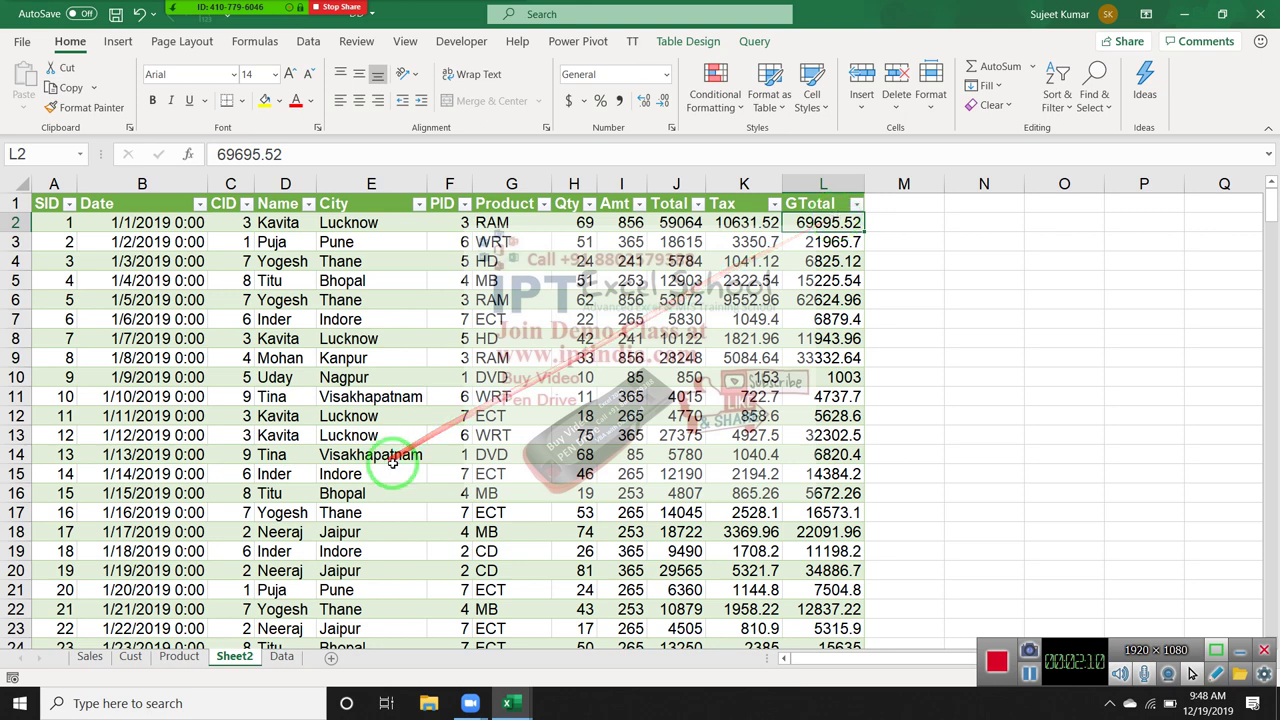
Create a PivotTable on a new worksheet from Sales range A1:E303, adding the data to the Data Model
{"action": "left_click", "coordinate": [100, 659]}
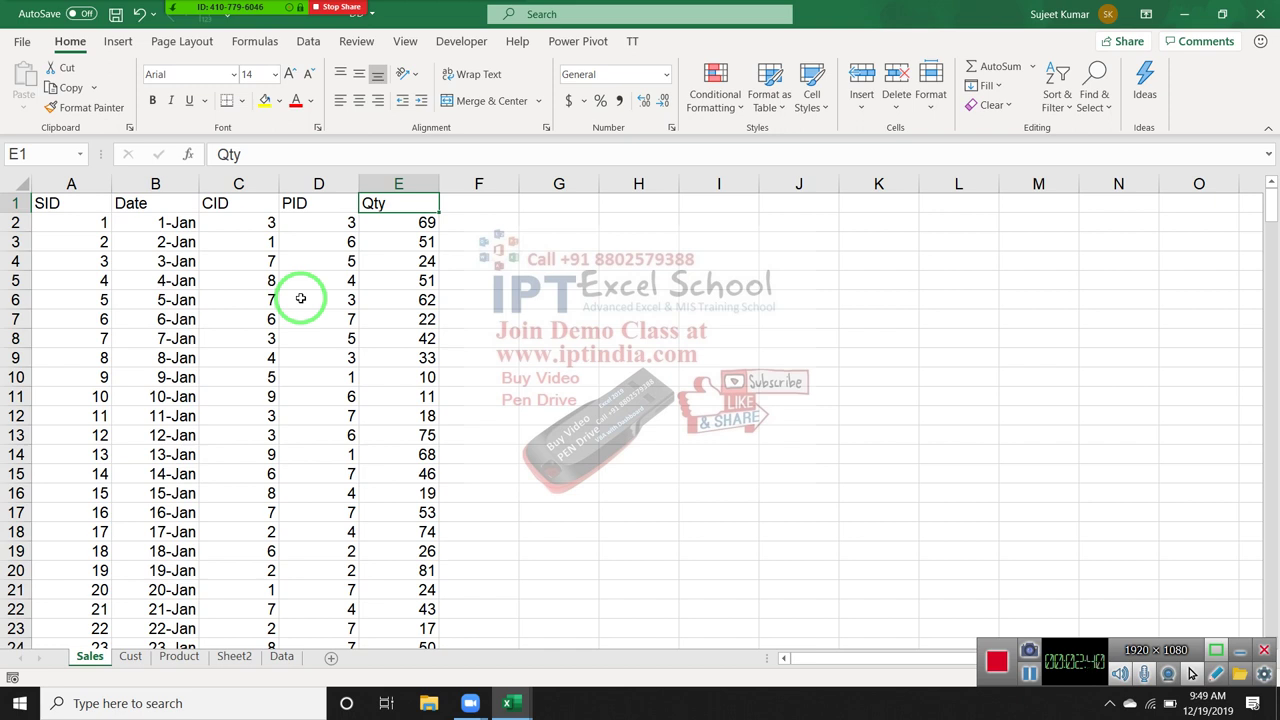
{"action": "mouse_move", "coordinate": [300, 298]}
{"action": "left_mouse_down"}
{"action": "mouse_move", "coordinate": [194, 474]}
{"action": "mouse_move", "coordinate": [306, 551]}
{"action": "mouse_move", "coordinate": [268, 596]}
{"action": "mouse_move", "coordinate": [129, 449]}
{"action": "mouse_move", "coordinate": [100, 200]}
{"action": "left_mouse_up"}
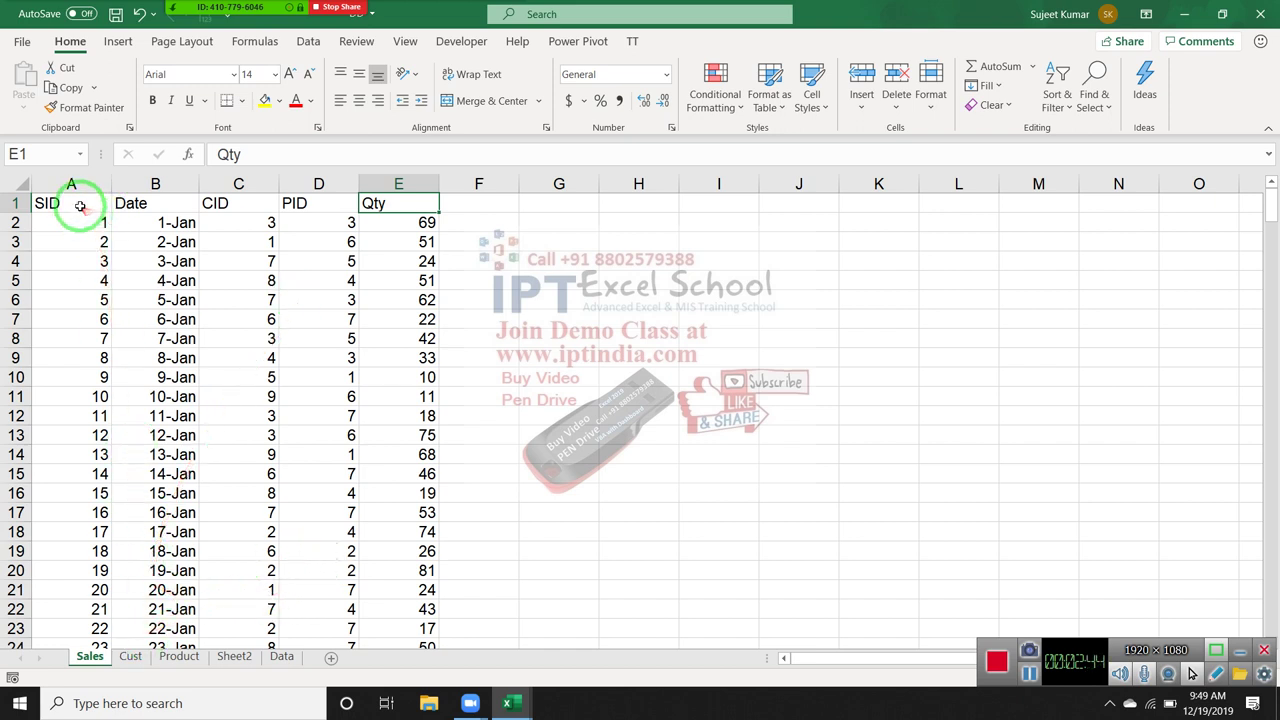
{"action": "left_click", "coordinate": [80, 206]}
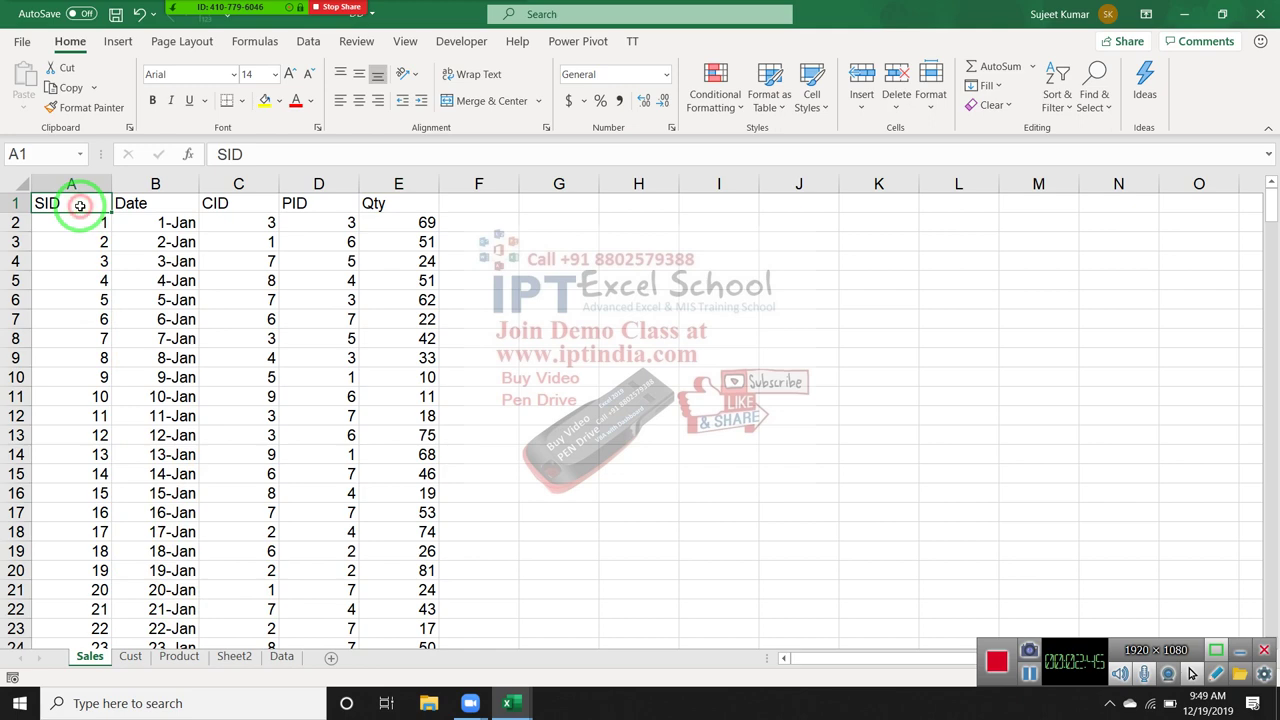
{"action": "left_click", "coordinate": [124, 44]}
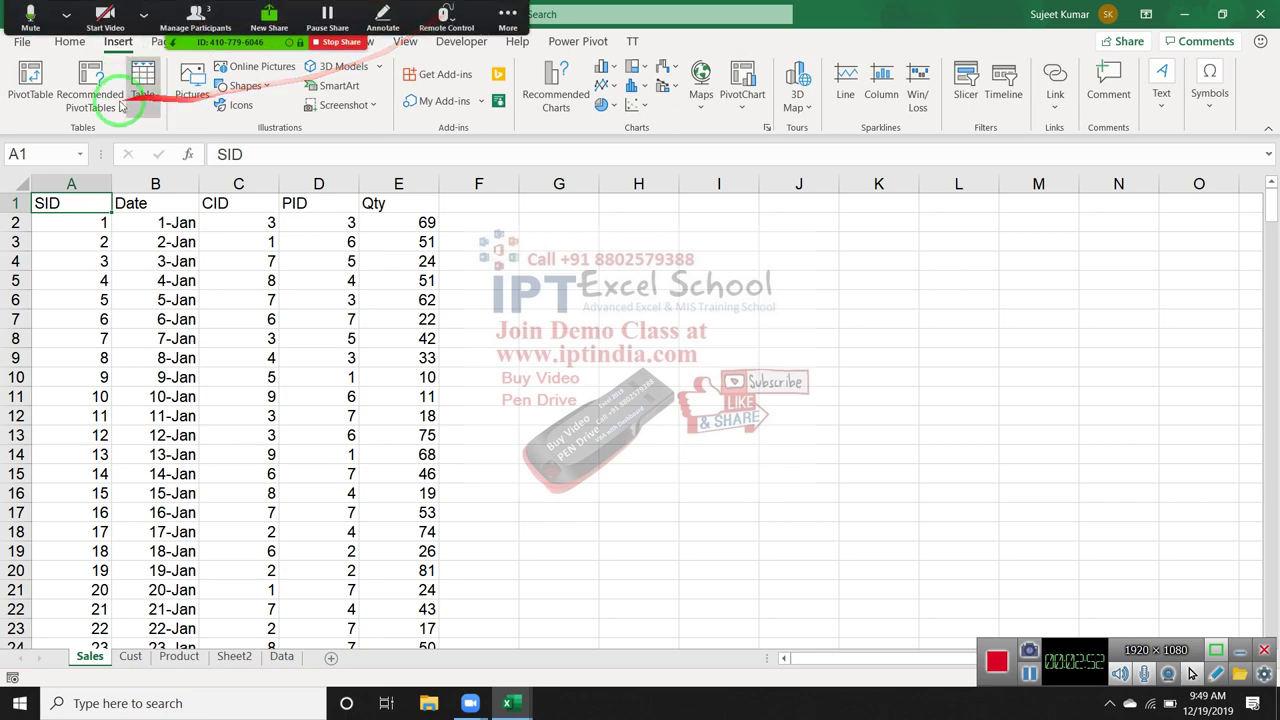
{"action": "left_click", "coordinate": [40, 88]}
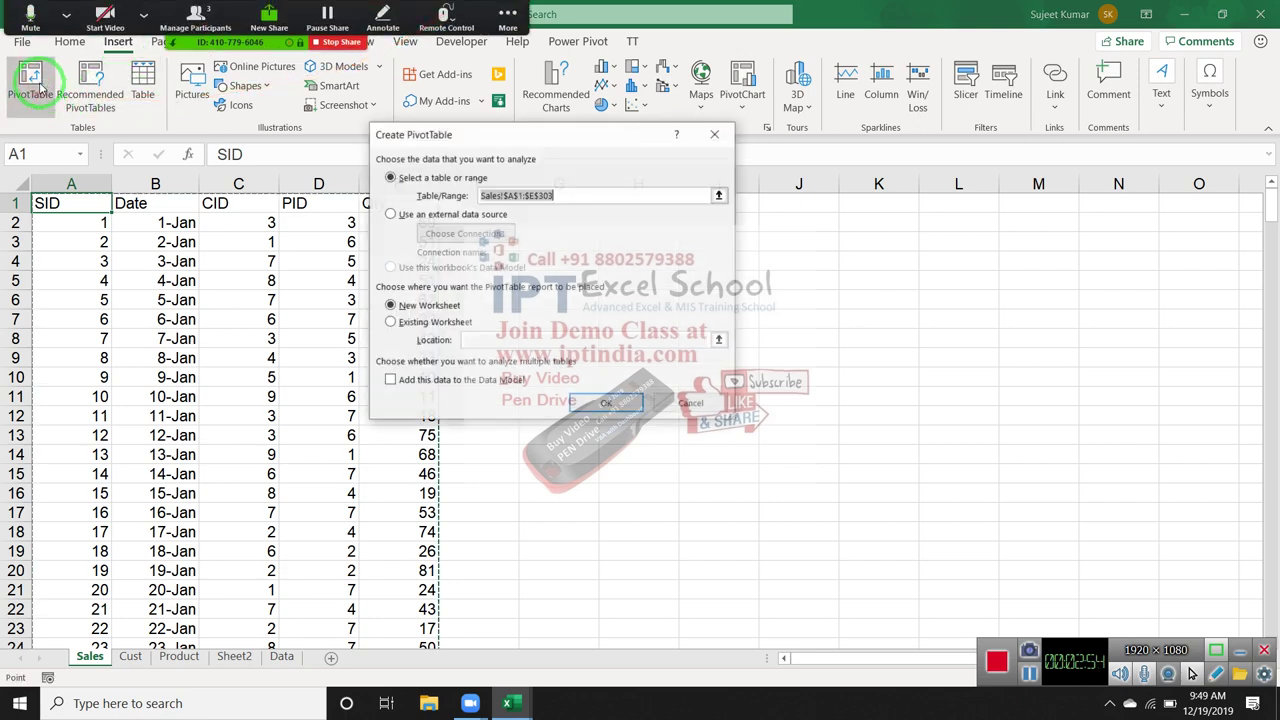
{"action": "left_click", "coordinate": [390, 380]}
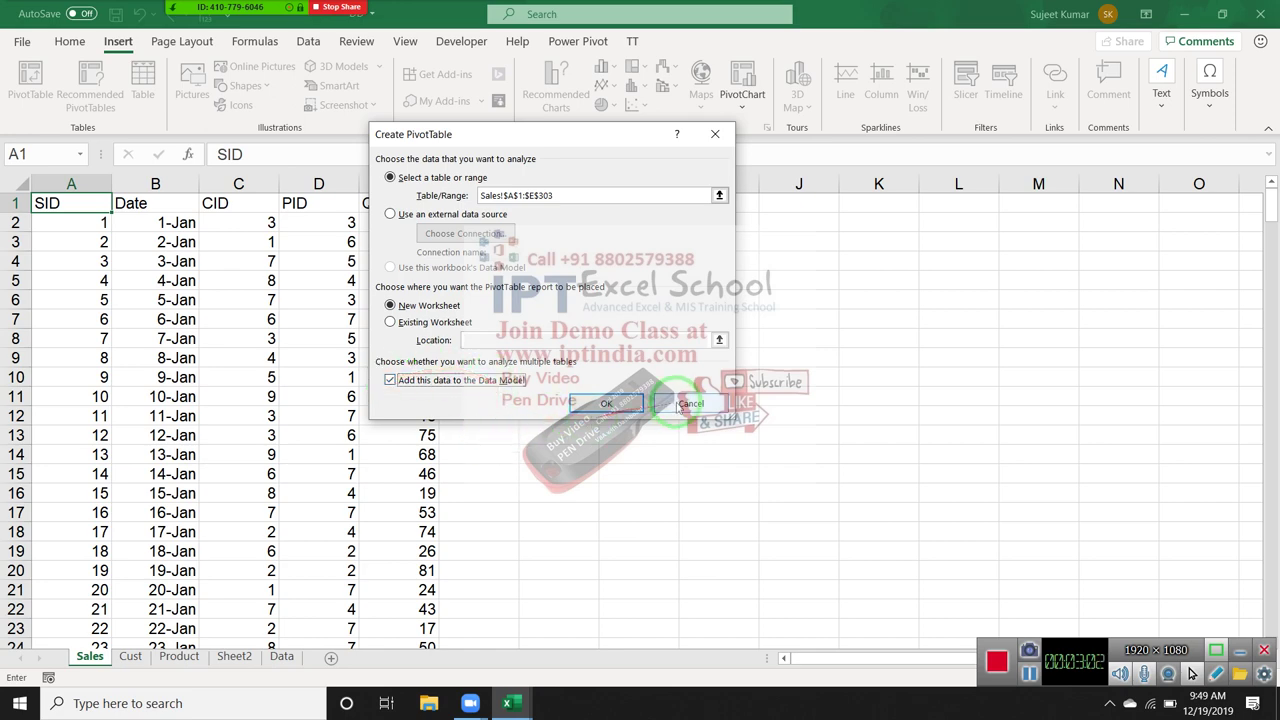
{"action": "left_click", "coordinate": [617, 400]}
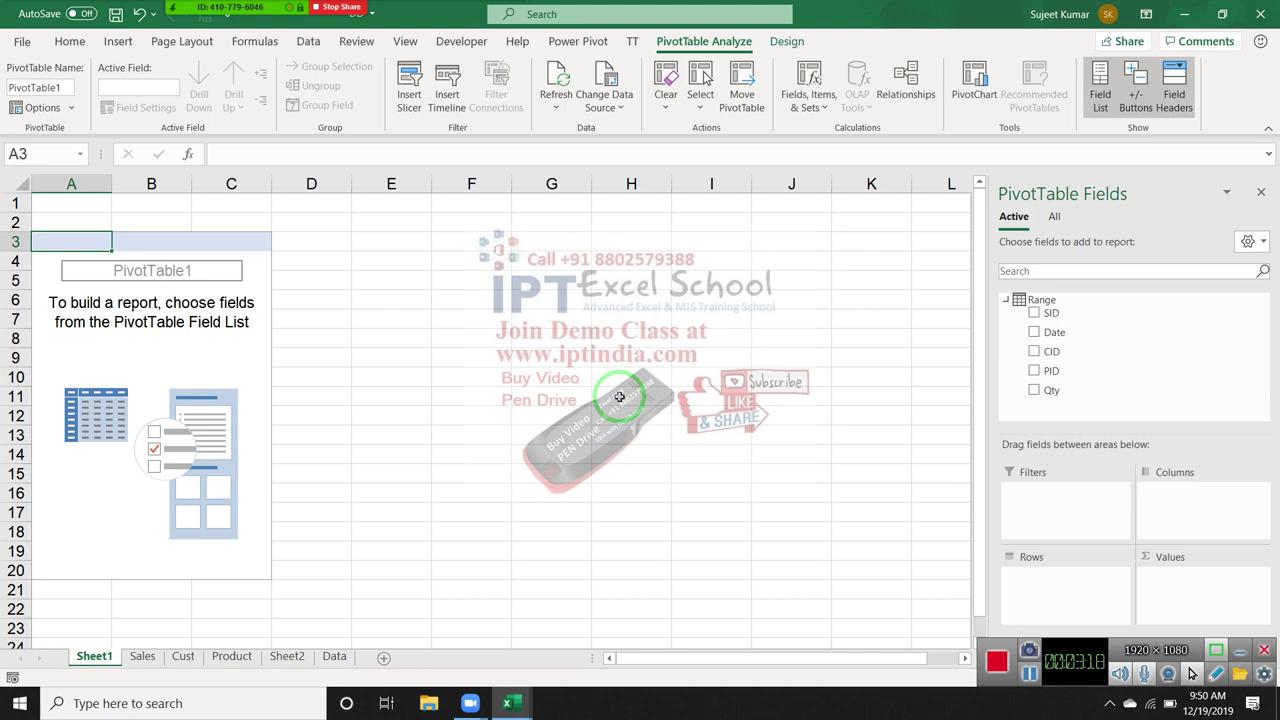
Create a PivotTable on a new worksheet from Cust range A1:C11, adding the data to the Data Model
{"action": "left_click", "coordinate": [184, 660]}
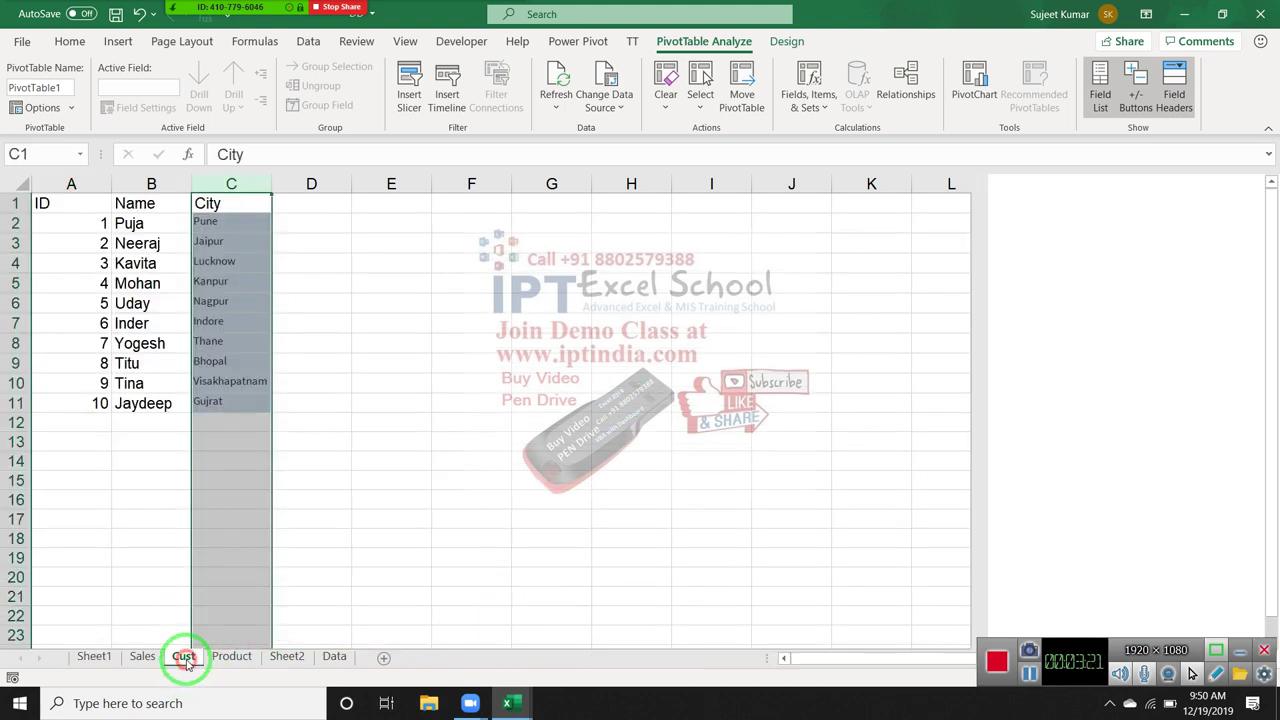
{"action": "left_click", "coordinate": [83, 204]}
{"action": "left_click", "coordinate": [117, 41]}
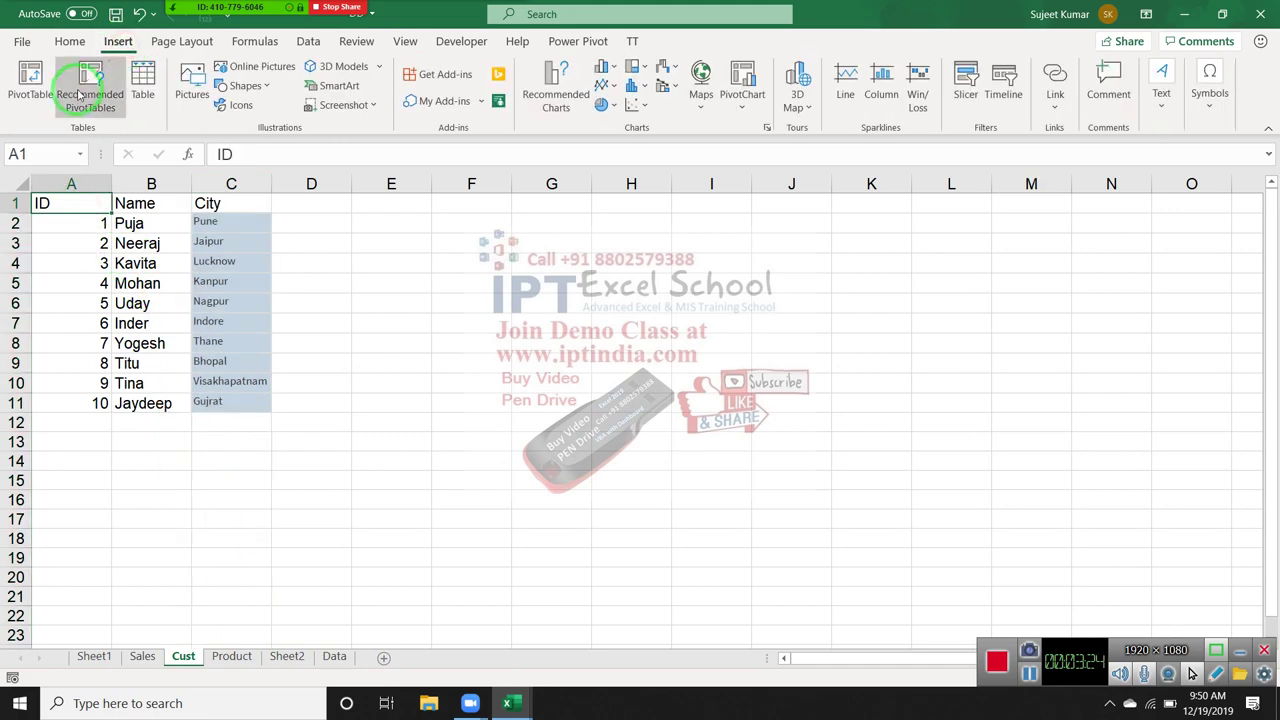
{"action": "left_click", "coordinate": [36, 85]}
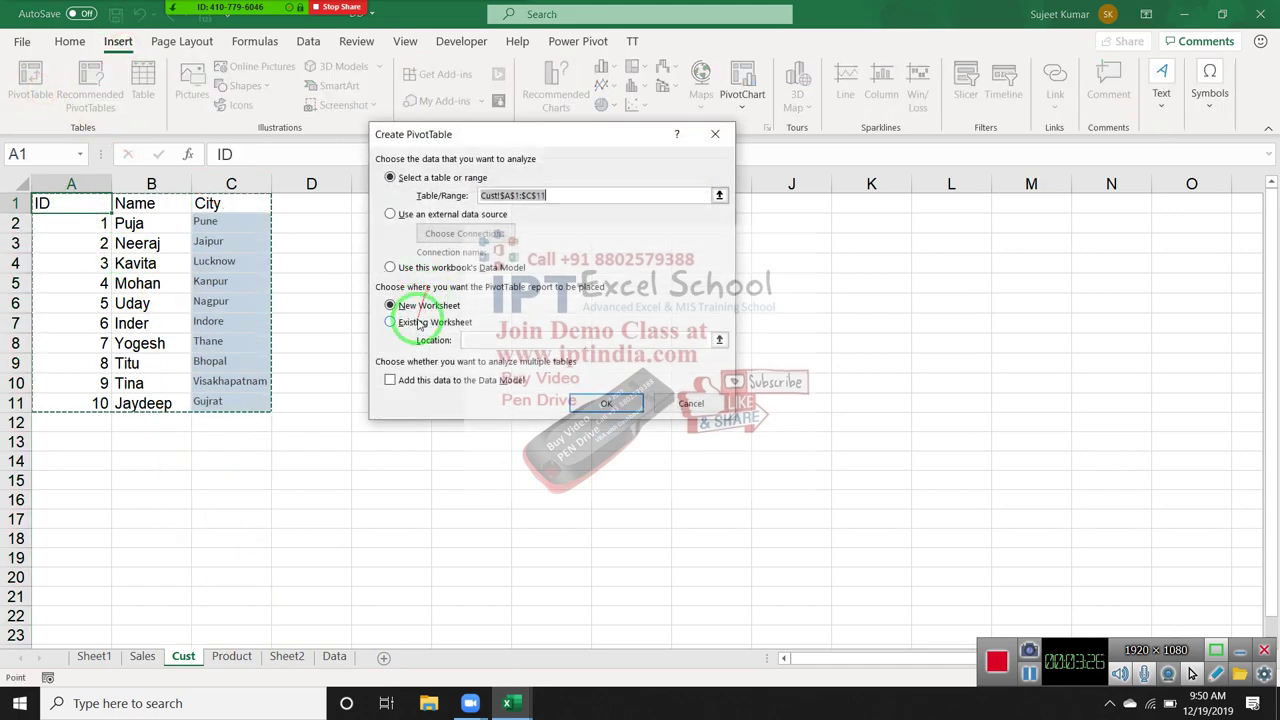
{"action": "left_click", "coordinate": [407, 388]}
{"action": "left_click", "coordinate": [405, 386]}
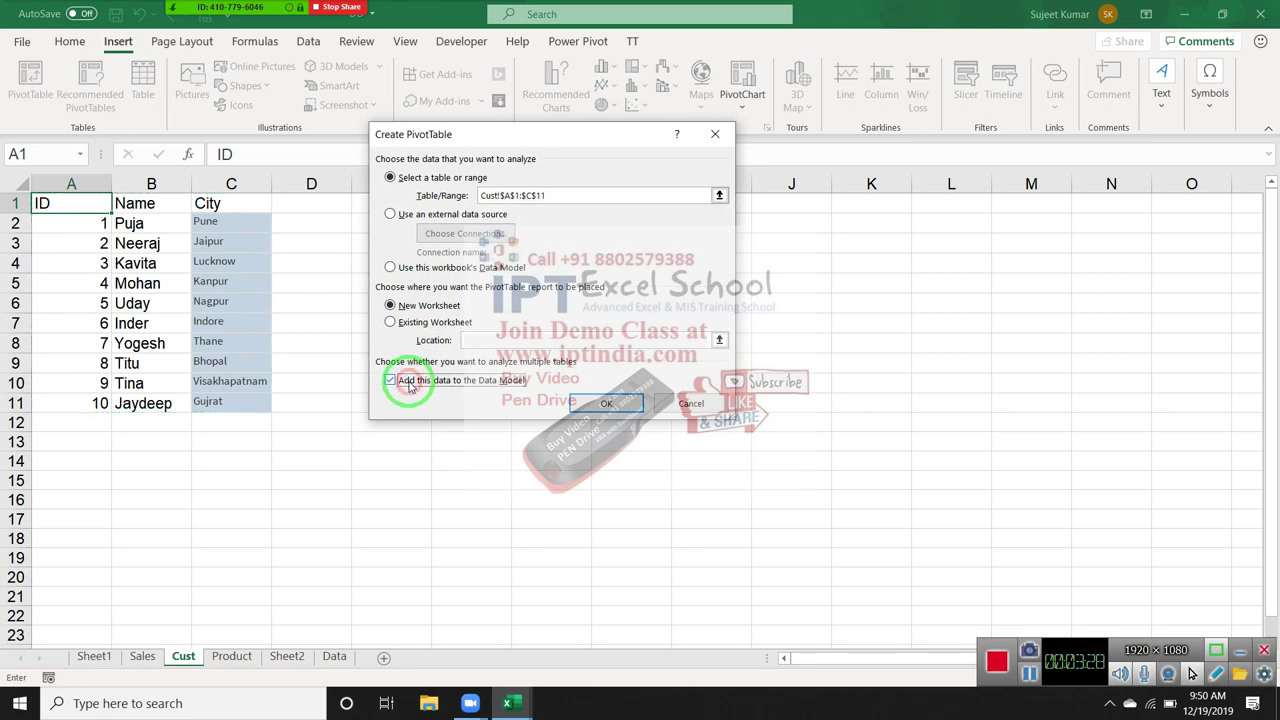
{"action": "left_click", "coordinate": [593, 404]}
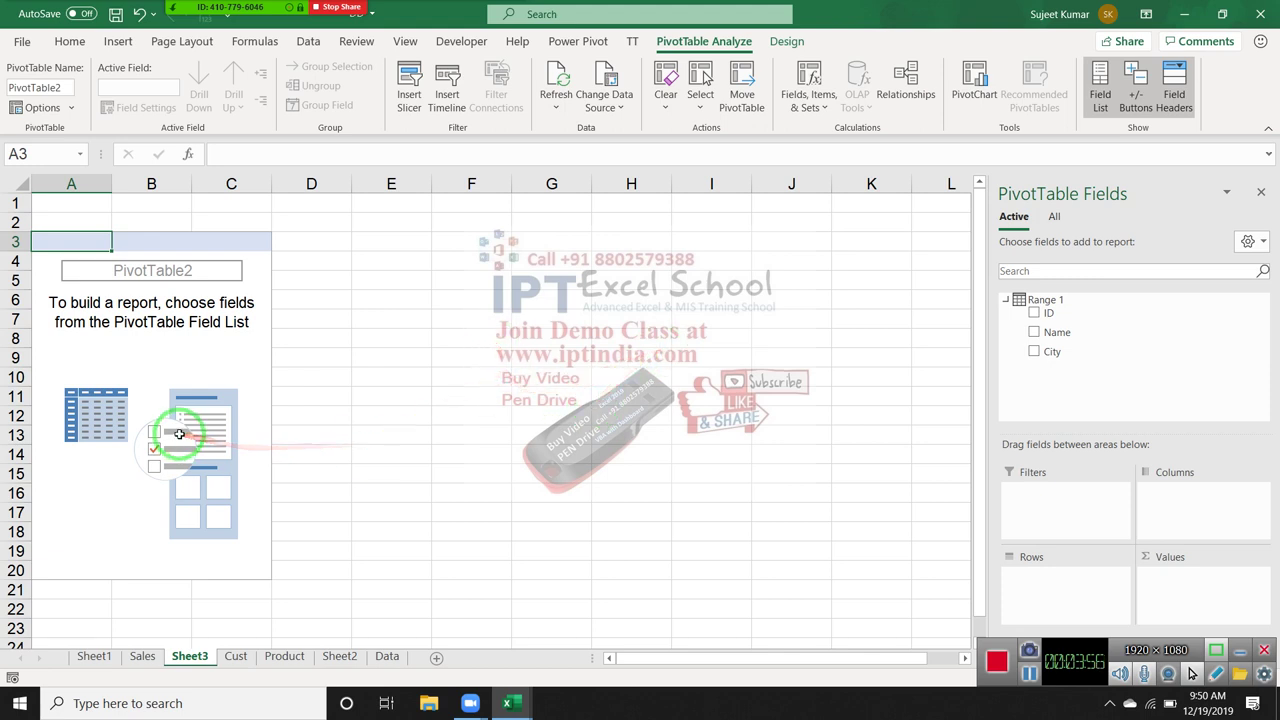
{"action": "left_click", "coordinate": [160, 380]}
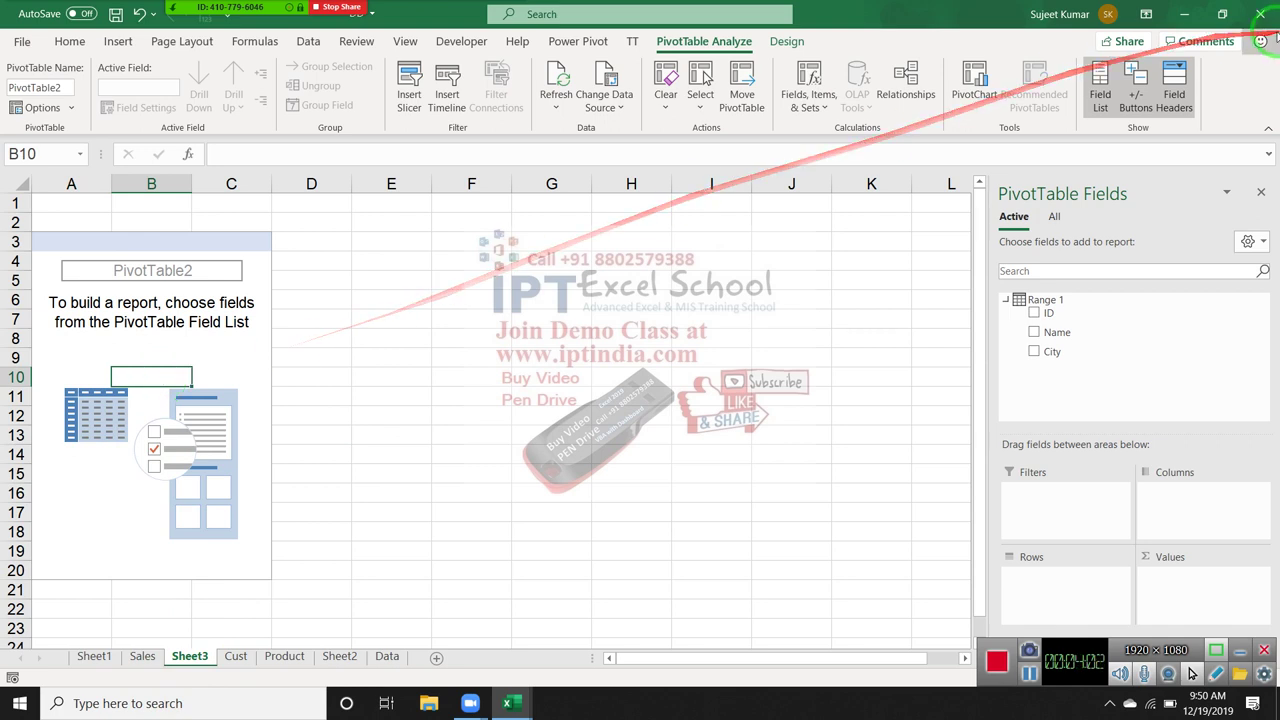
{"action": "left_click", "coordinate": [724, 40]}
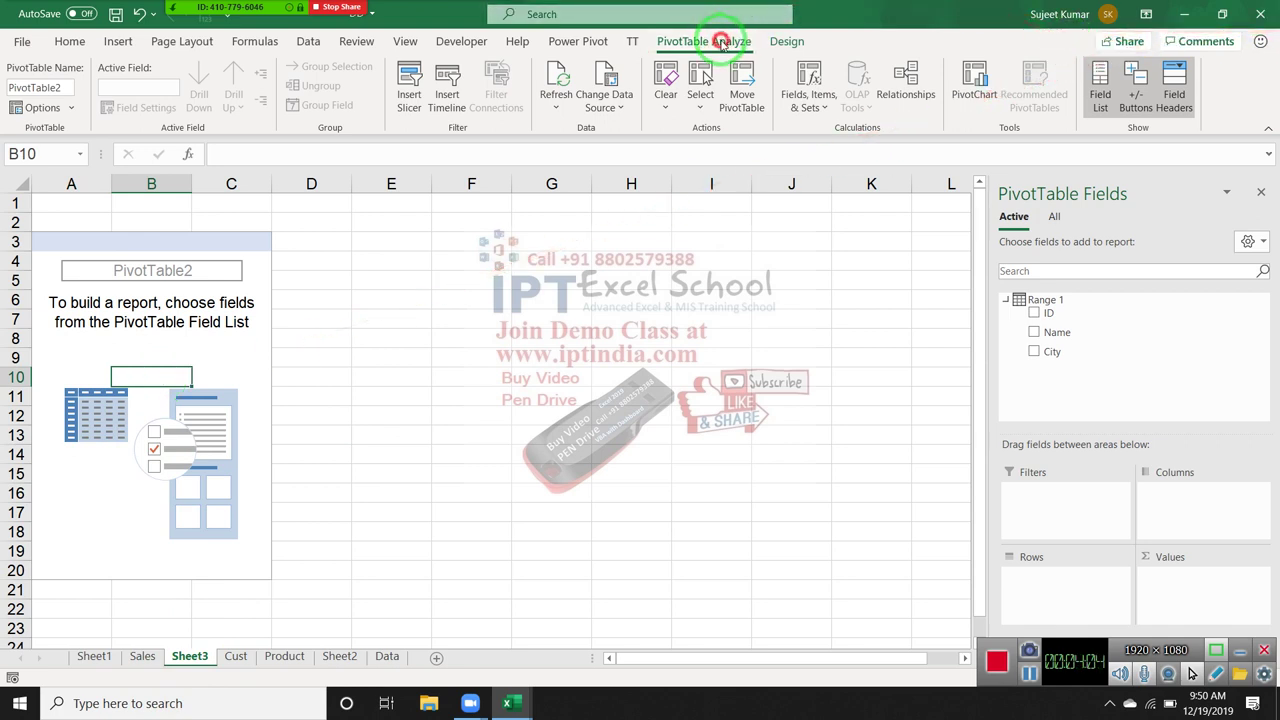
Create a relationship linking the CID column of data model table Range to the ID column of Range 1
{"action": "left_click", "coordinate": [905, 85]}
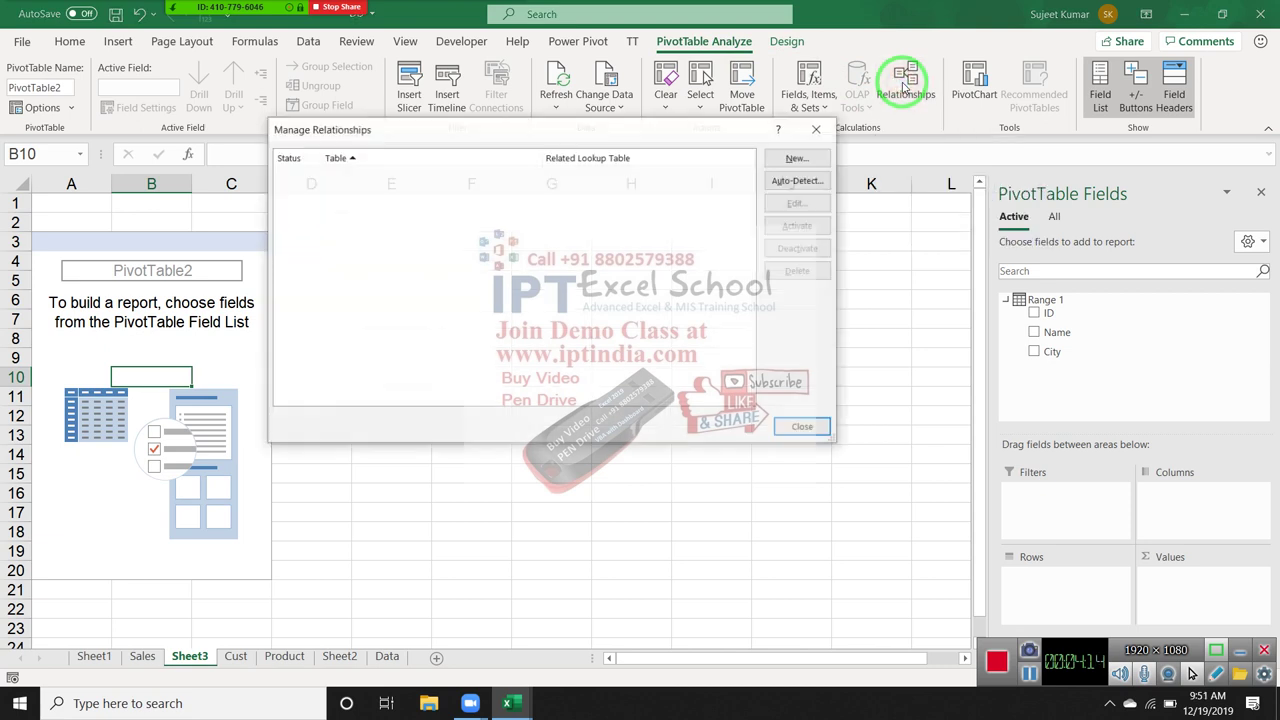
{"action": "left_click", "coordinate": [796, 157]}
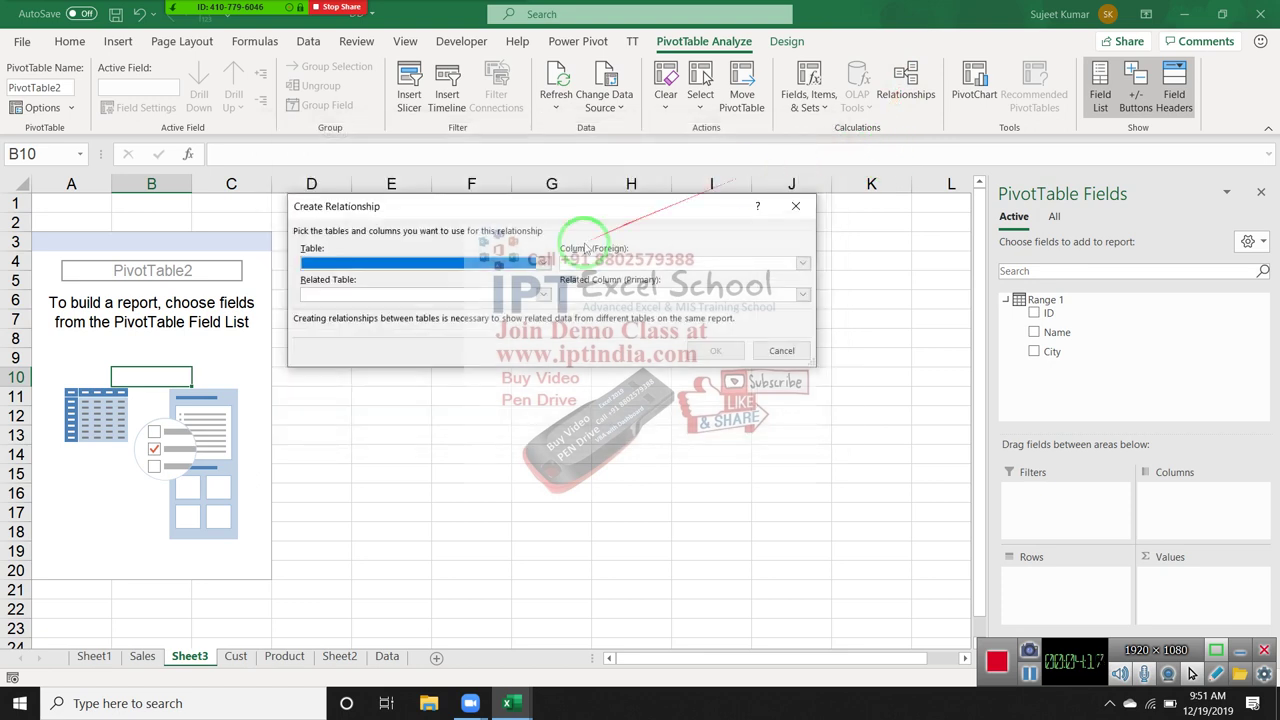
{"action": "left_click", "coordinate": [505, 262]}
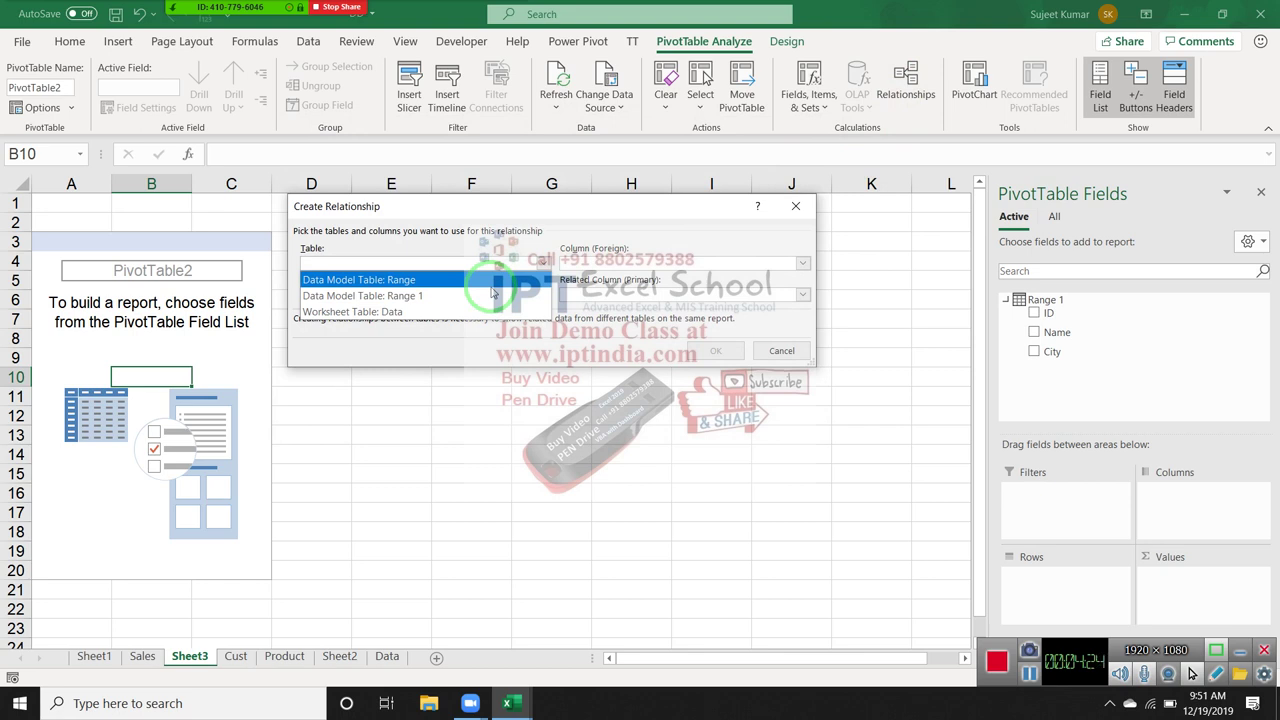
{"action": "left_click", "coordinate": [491, 285]}
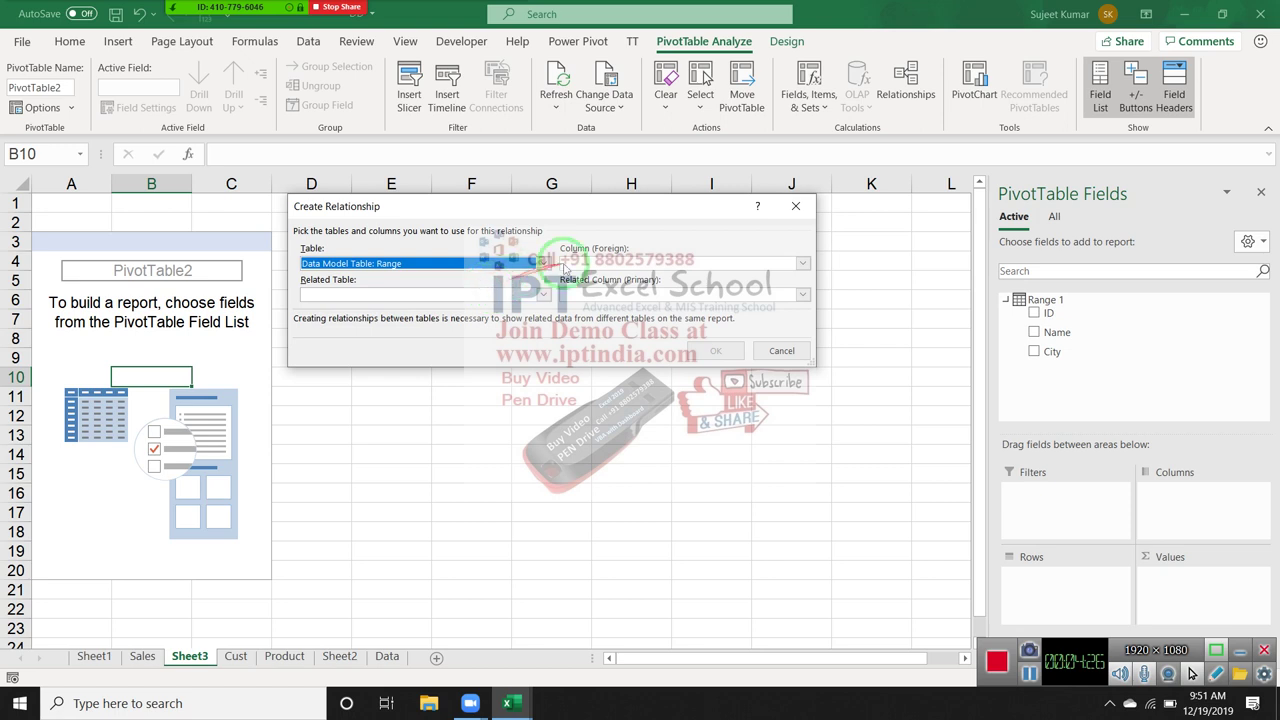
{"action": "left_click", "coordinate": [597, 264]}
{"action": "left_click", "coordinate": [597, 277]}
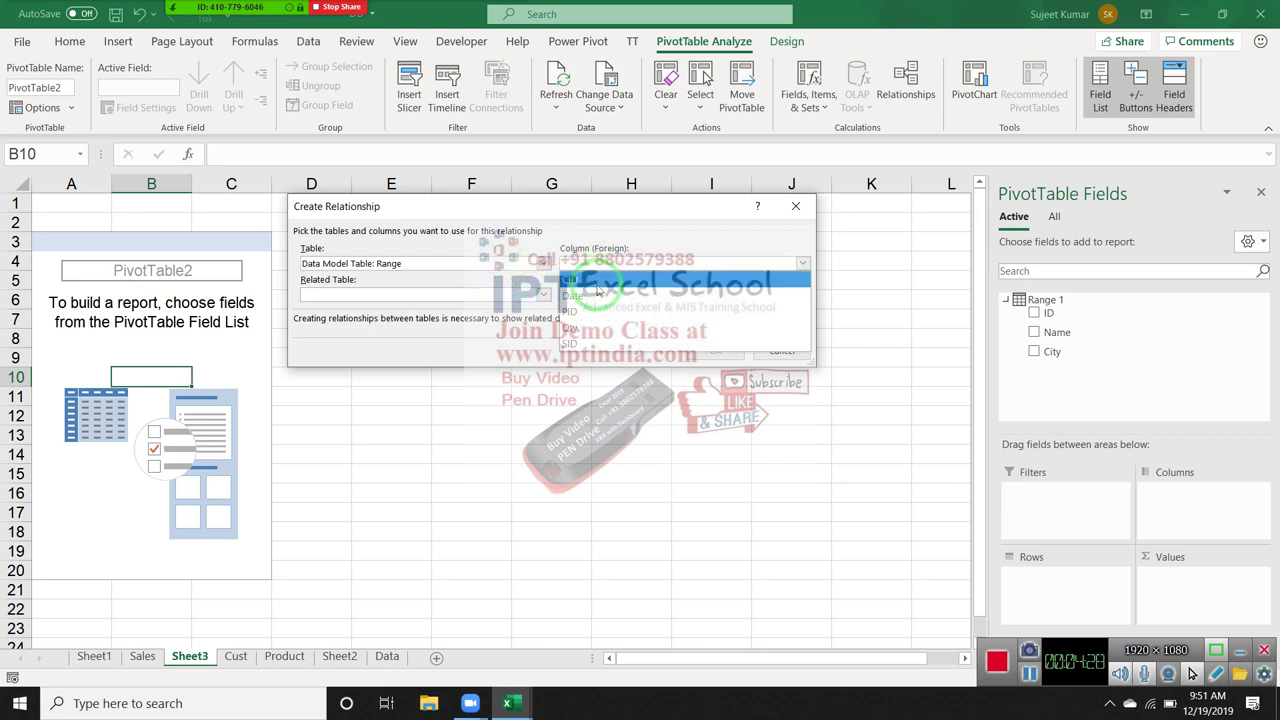
{"action": "left_click", "coordinate": [490, 294]}
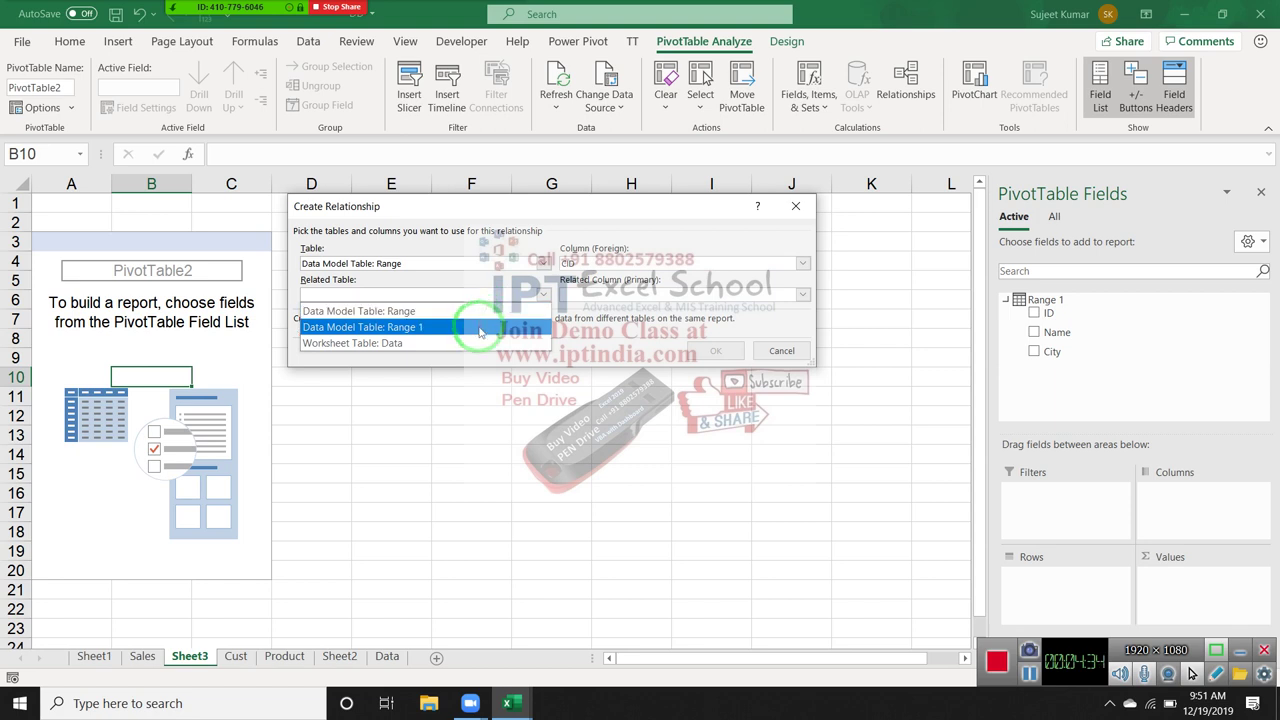
{"action": "left_click", "coordinate": [480, 327]}
{"action": "left_click", "coordinate": [586, 294]}
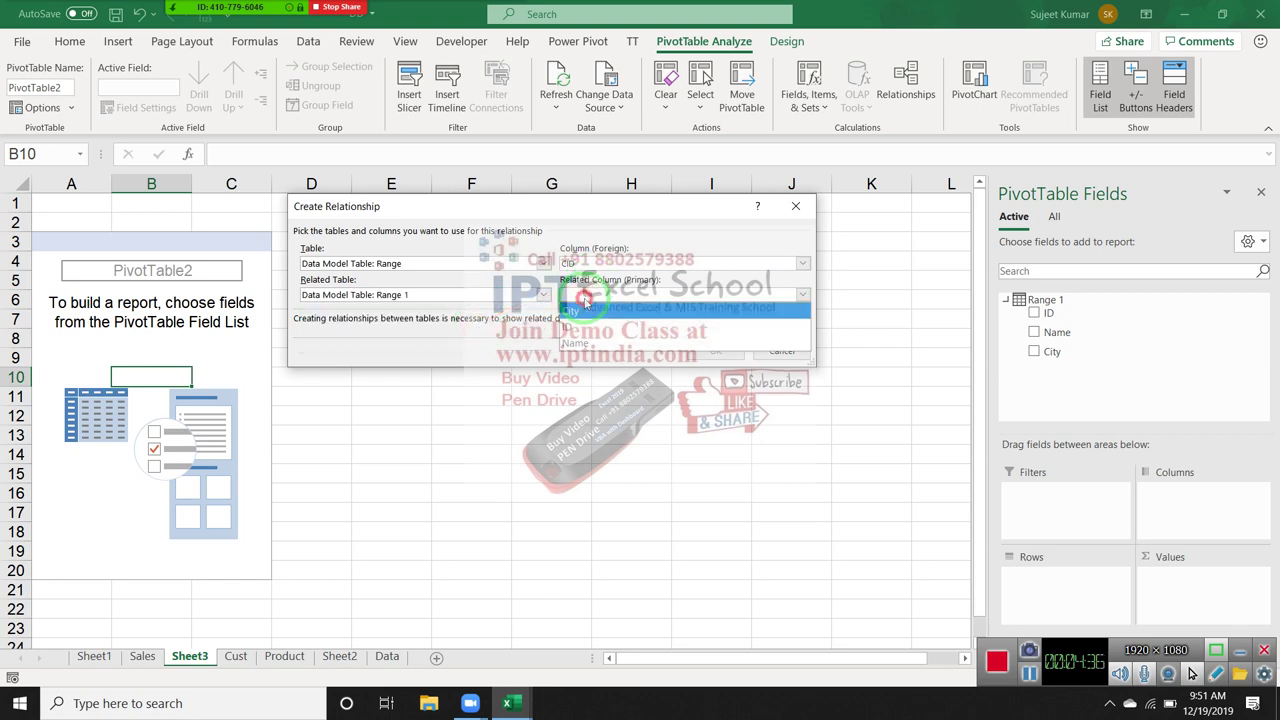
{"action": "left_click", "coordinate": [584, 328]}
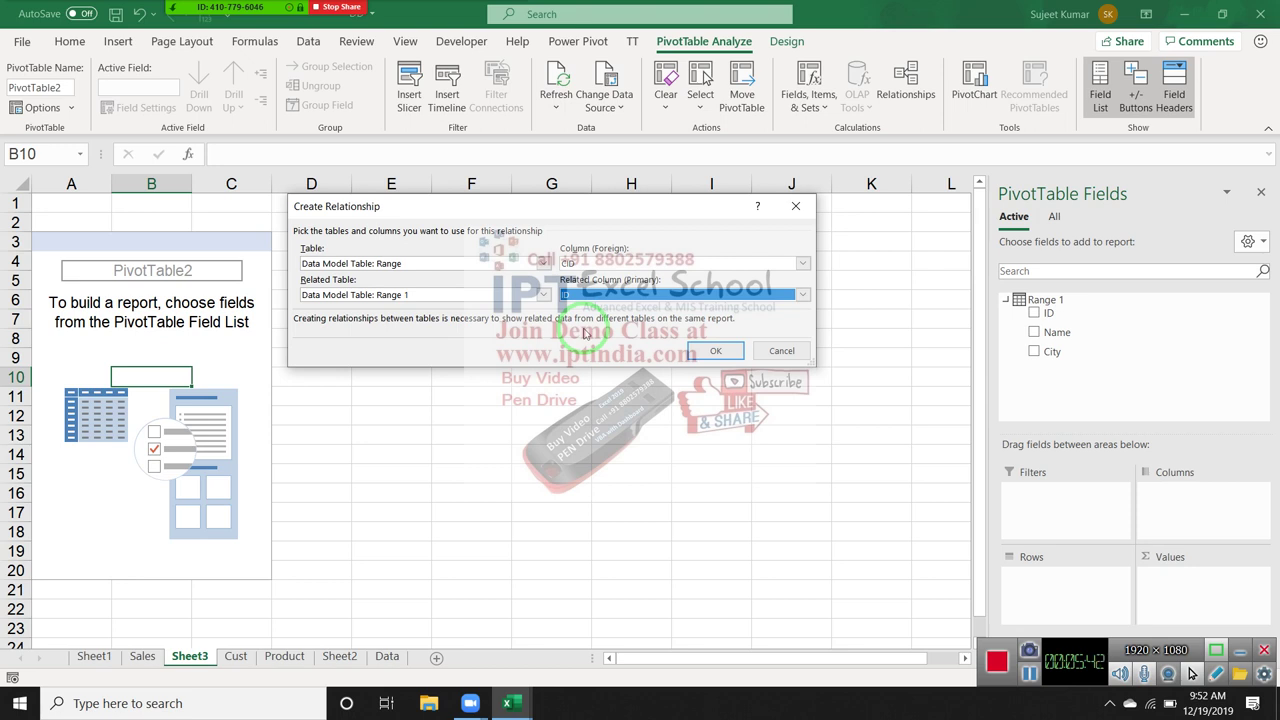
{"action": "left_click", "coordinate": [716, 351]}
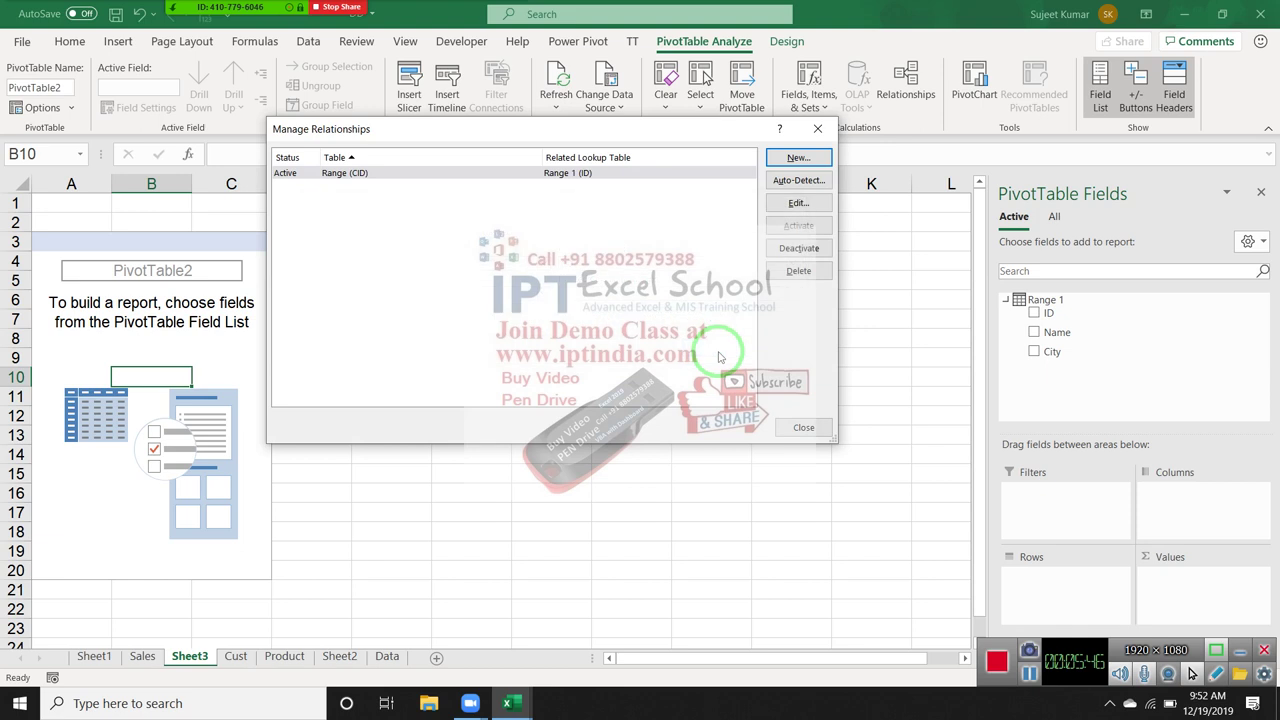
{"action": "left_click", "coordinate": [803, 427]}
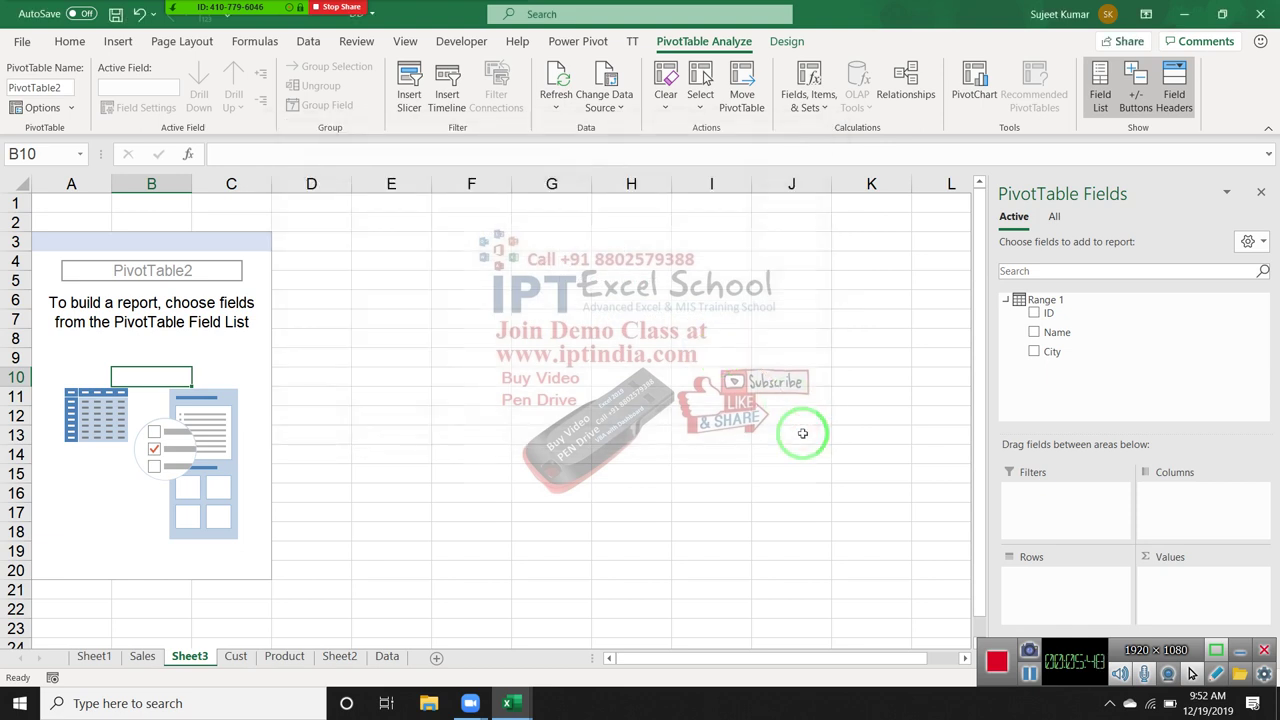
Show all model tables in the field list, then add City from Range 1 to Rows and Qty from Range to Values
{"action": "left_click", "coordinate": [1054, 217]}
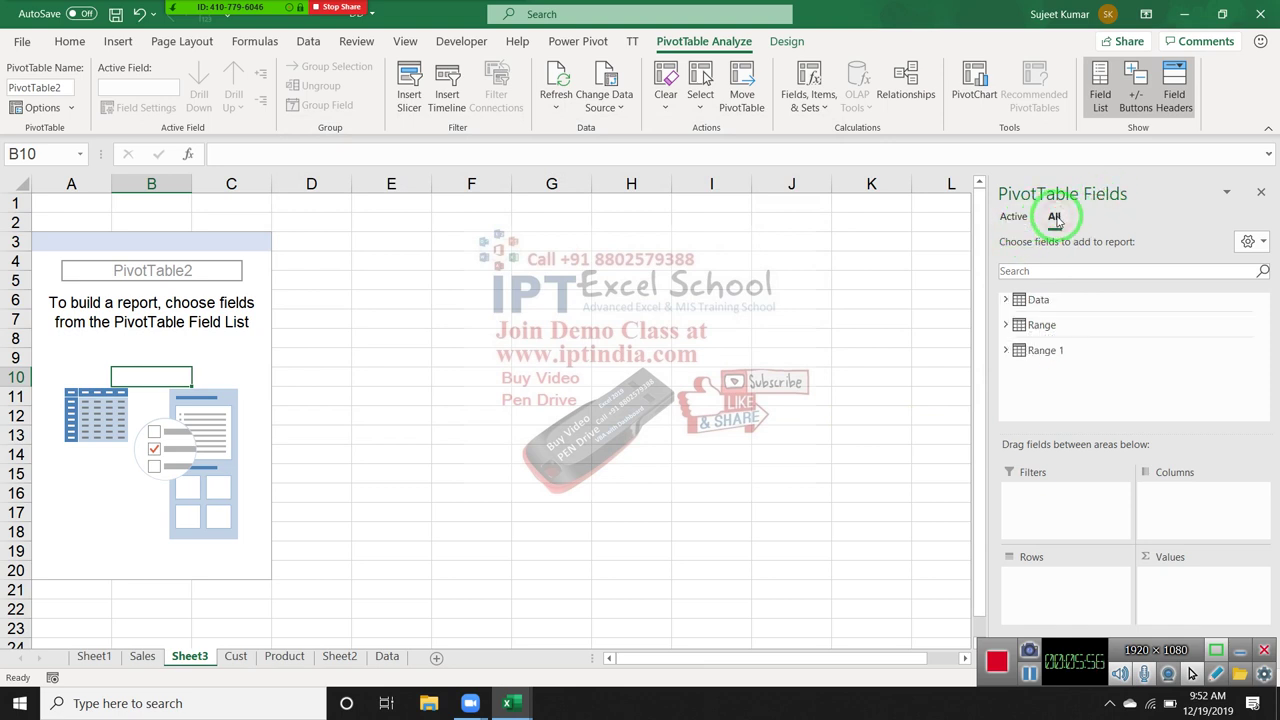
{"action": "left_click", "coordinate": [1055, 218]}
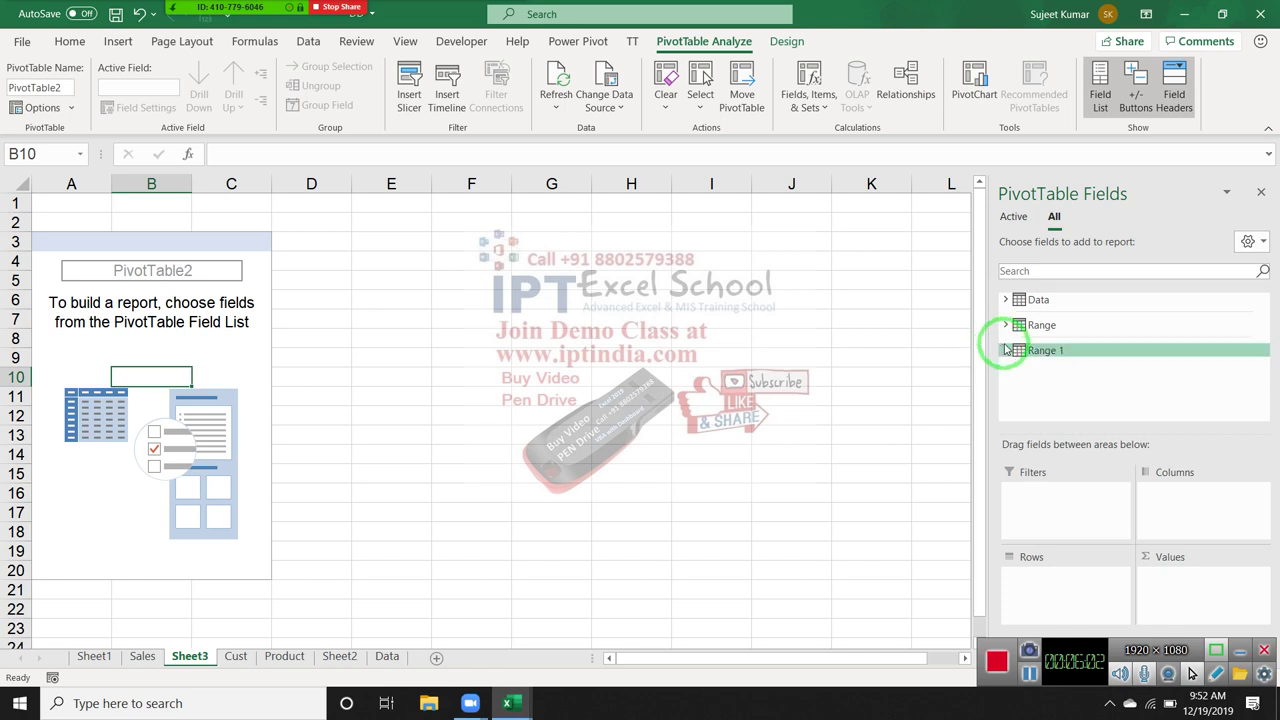
{"action": "mouse_move", "coordinate": [1008, 337]}
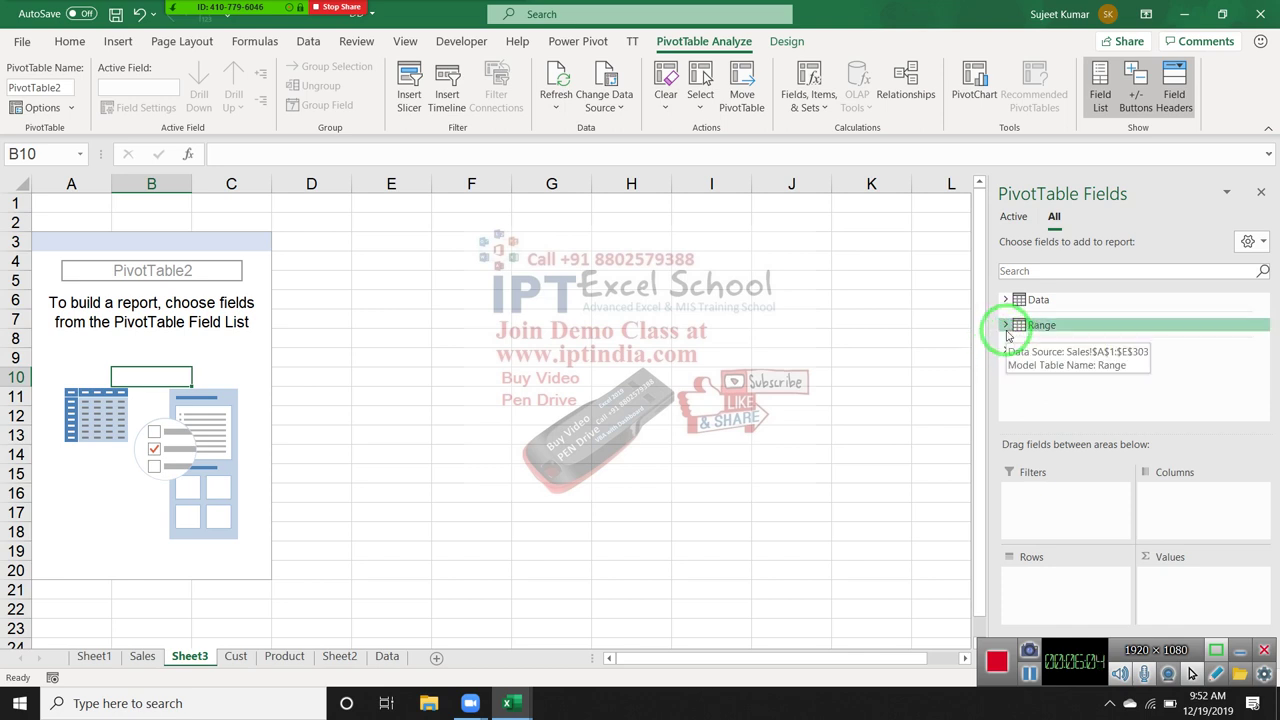
{"action": "left_click", "coordinate": [1006, 350]}
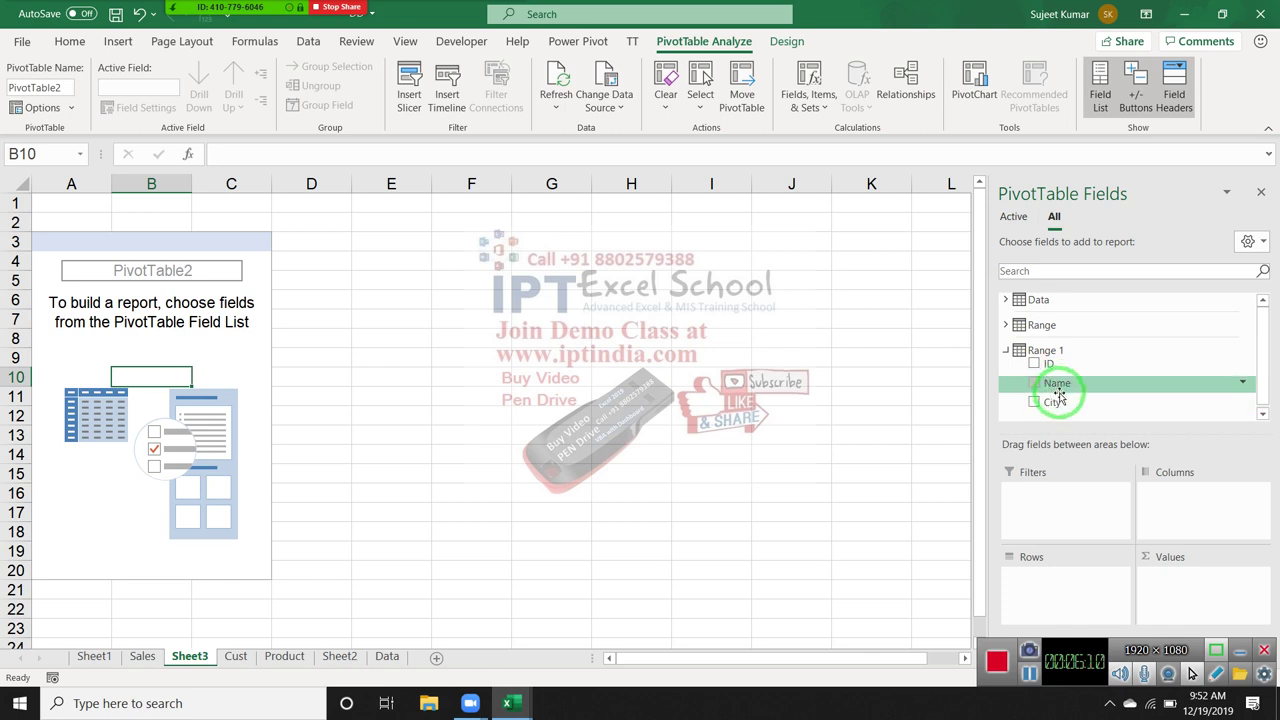
{"action": "left_click_drag", "start_coordinate": [1057, 403], "coordinate": [1046, 578]}
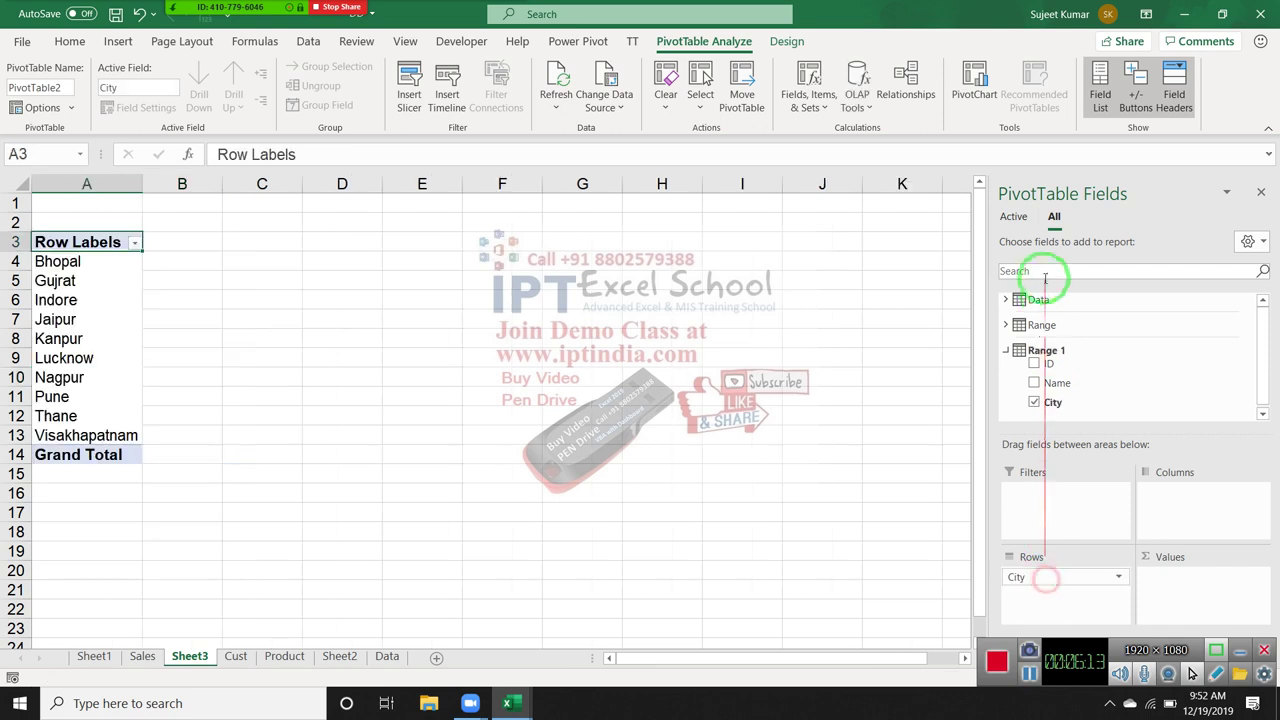
{"action": "left_click", "coordinate": [1014, 323]}
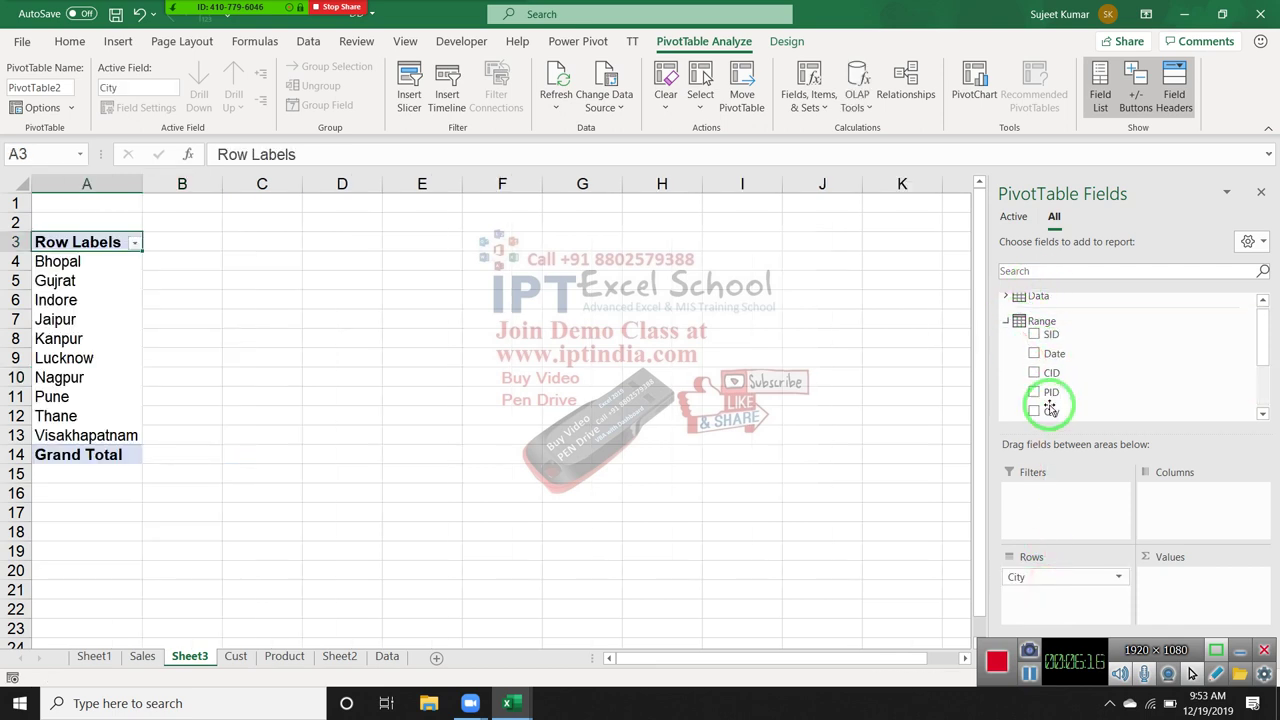
{"action": "left_click_drag", "start_coordinate": [1050, 408], "coordinate": [1190, 600]}
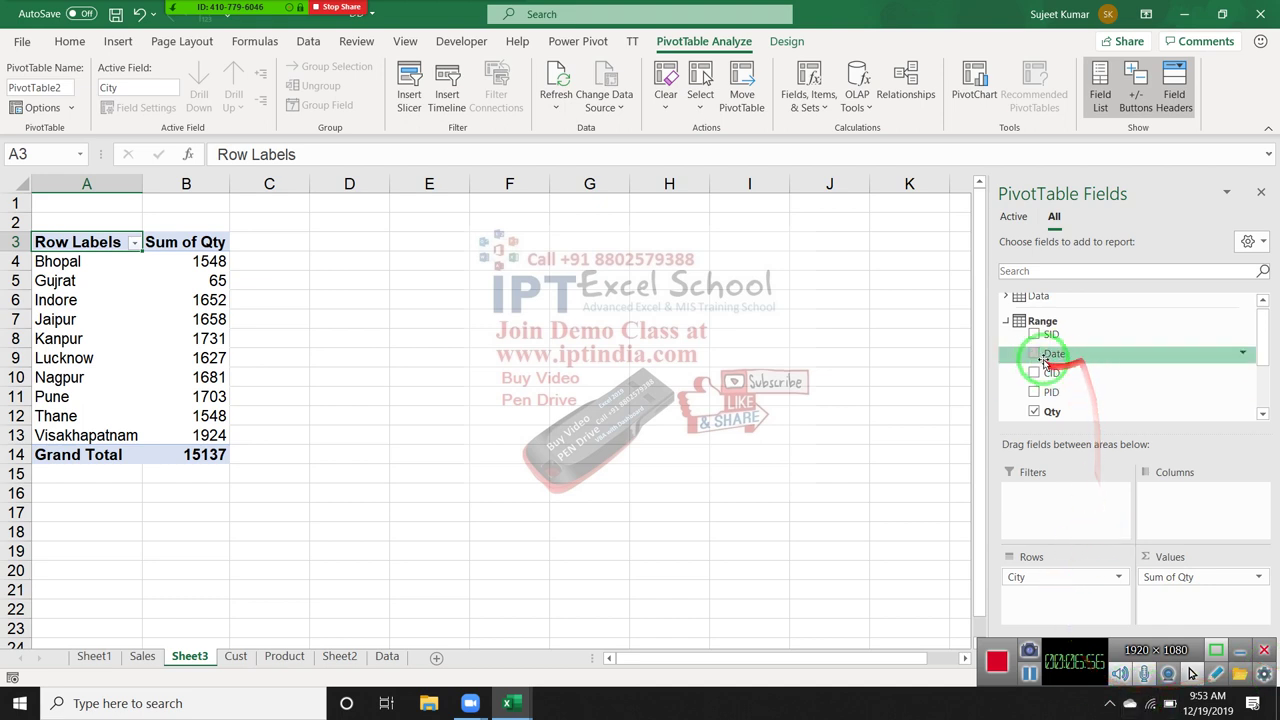
Collapse the tables in the PivotTable field list and check the source ranges of Range and Range 1
{"action": "left_click", "coordinate": [1015, 300]}
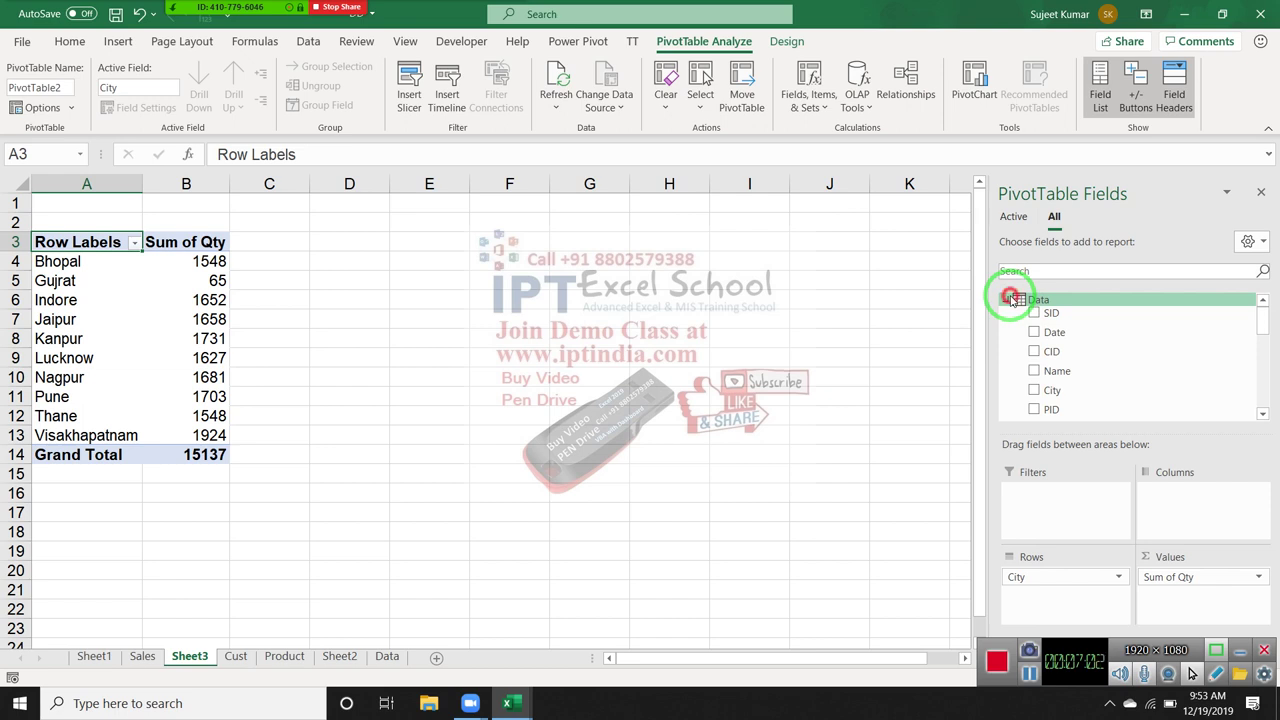
{"action": "left_click", "coordinate": [1008, 300]}
{"action": "left_click", "coordinate": [1006, 326]}
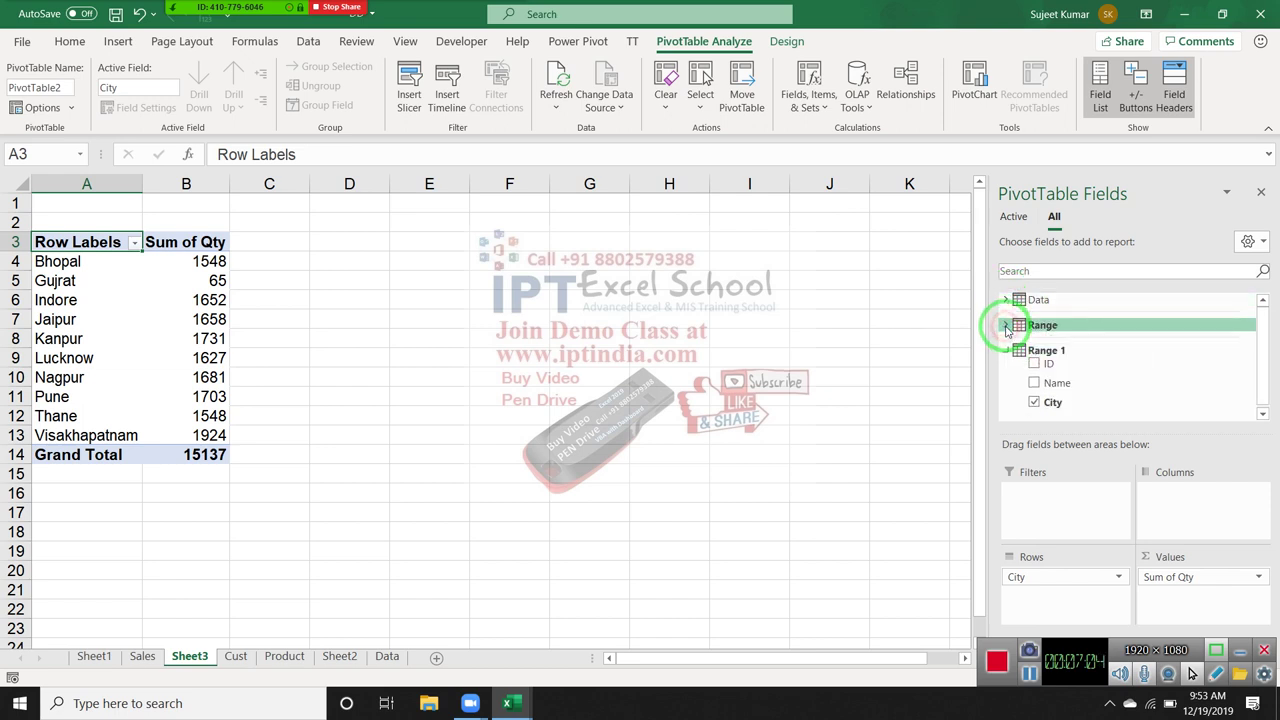
{"action": "left_click", "coordinate": [1005, 351]}
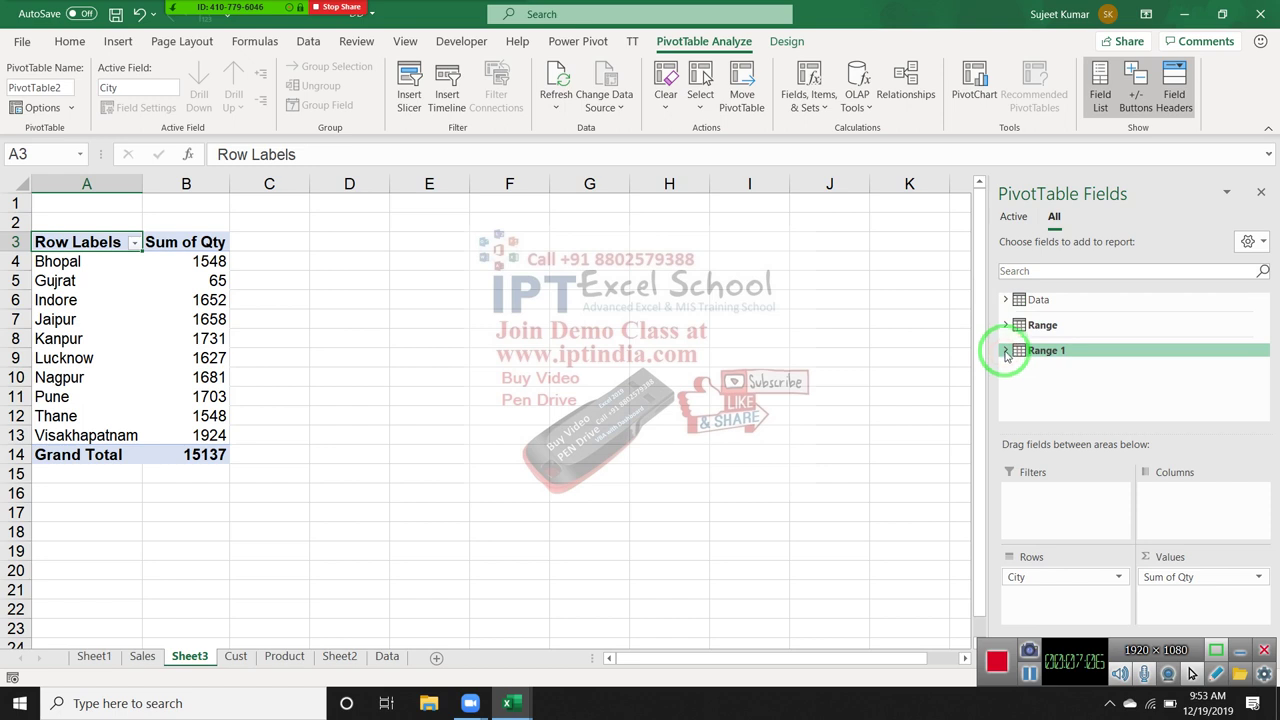
{"action": "left_click", "coordinate": [1005, 351]}
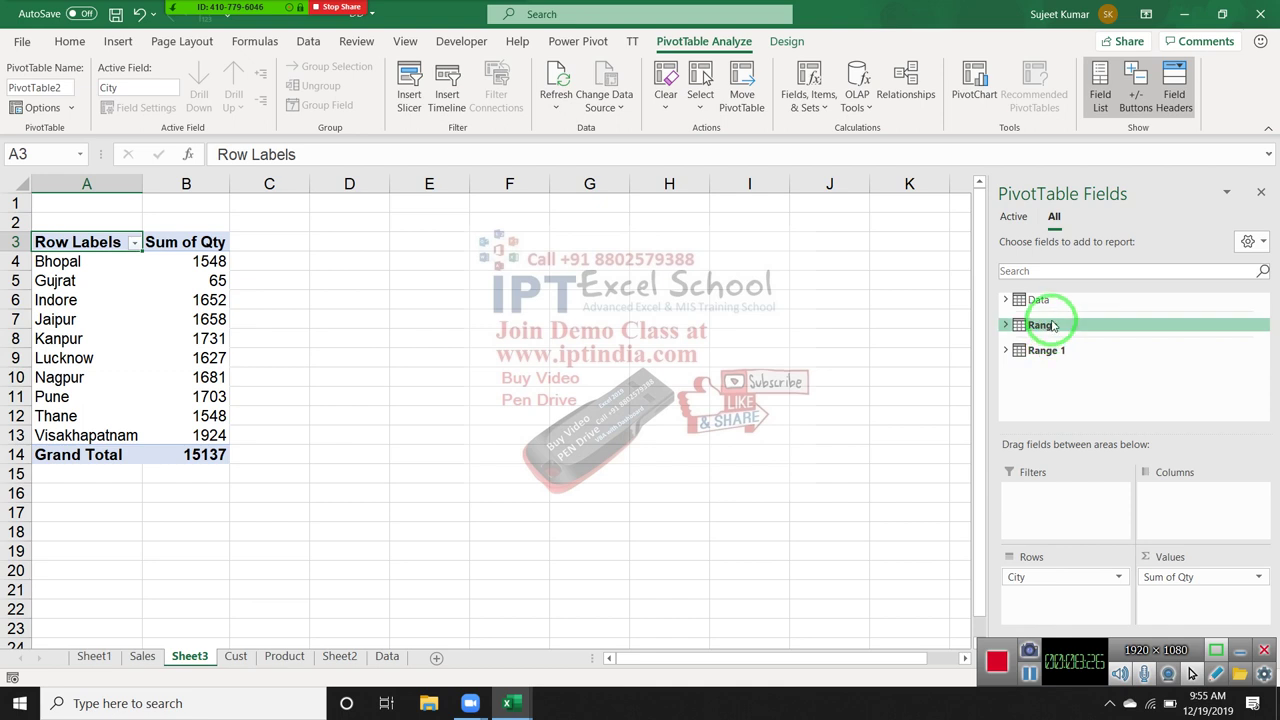
{"action": "mouse_move", "coordinate": [1052, 353]}
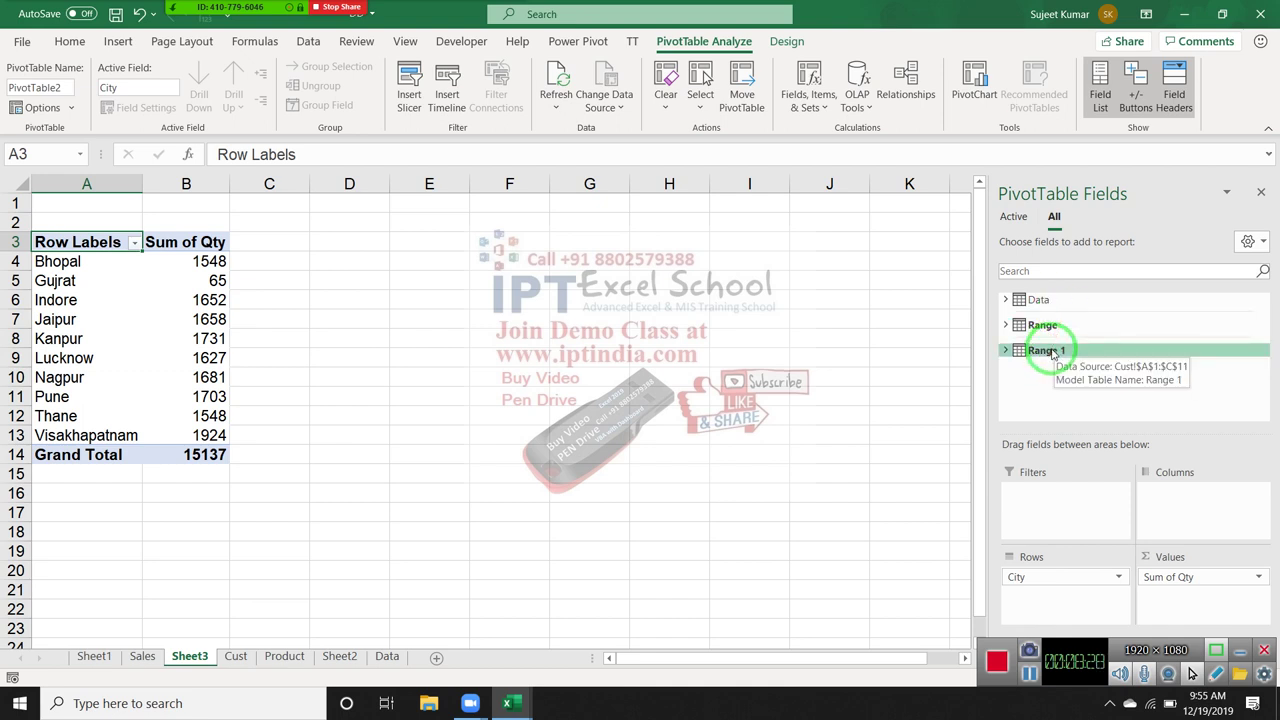
{"action": "mouse_move", "coordinate": [1047, 302]}
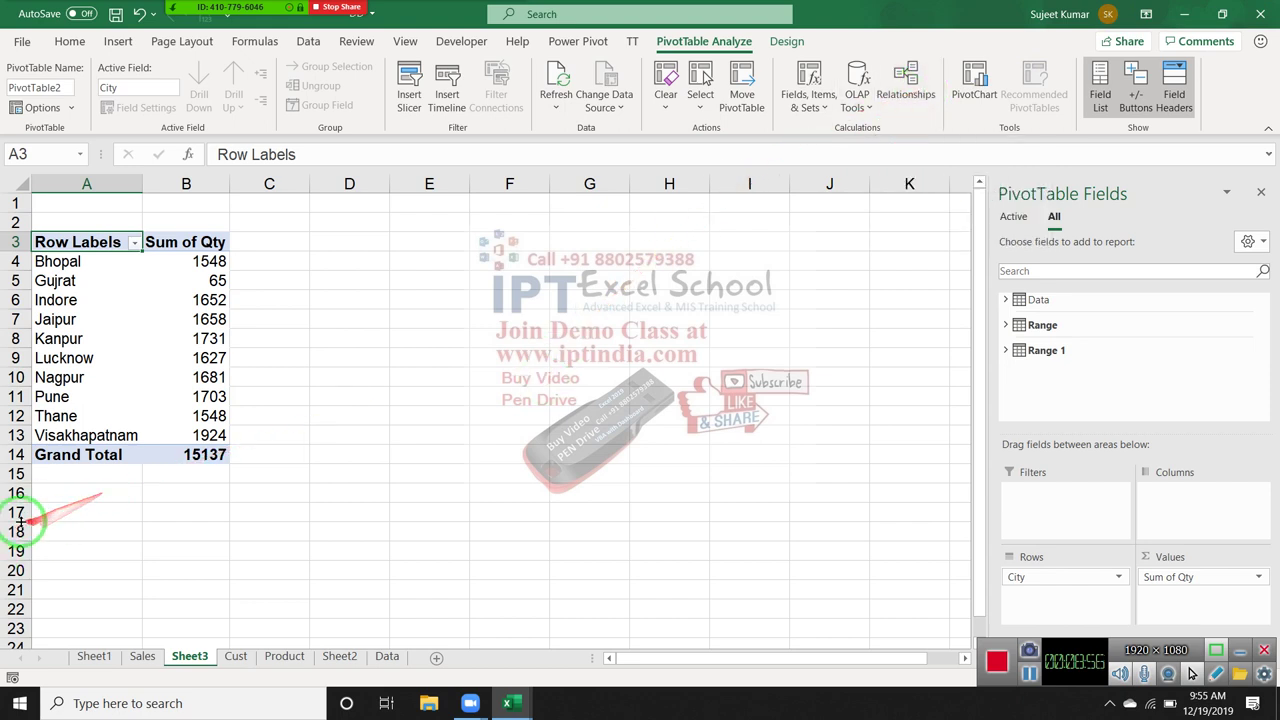
Create a new blank workbook and copy the Sales table A1:E303 into its Sheet1, starting at A1
{"action": "left_click", "coordinate": [316, 466]}
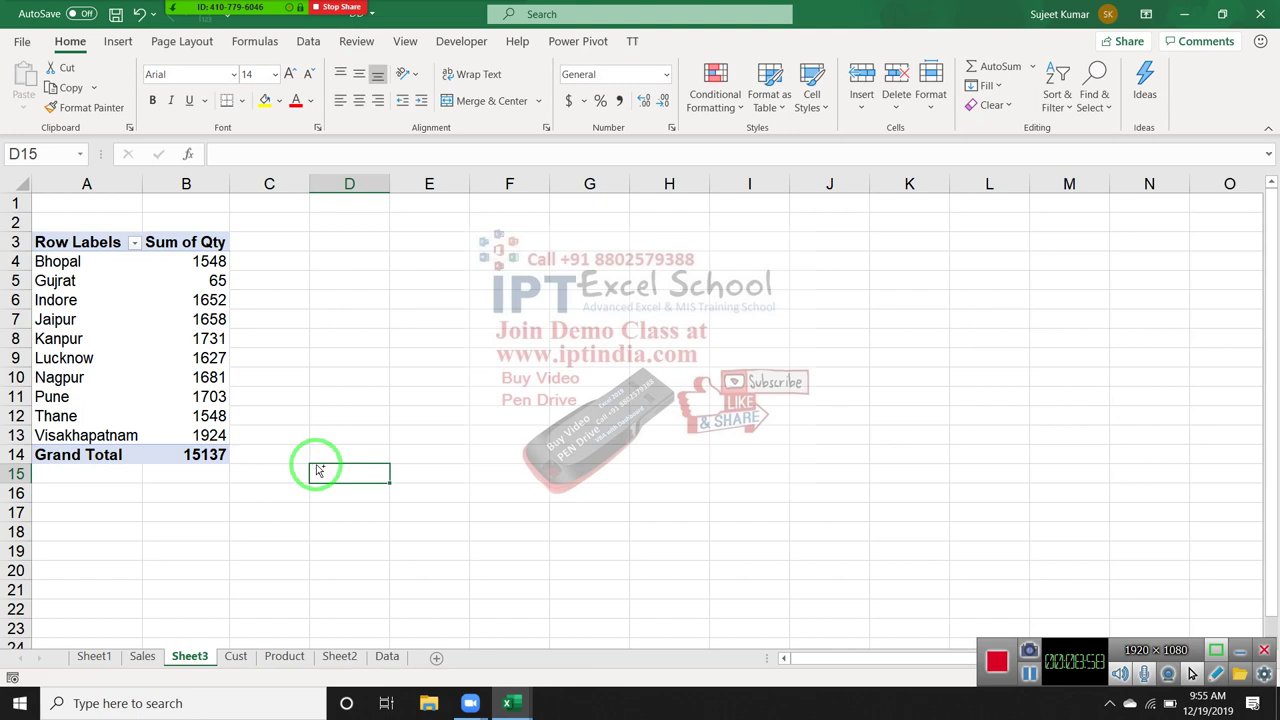
{"action": "key", "text": "ctrl+n"}
{"action": "key", "text": "ctrl+w"}
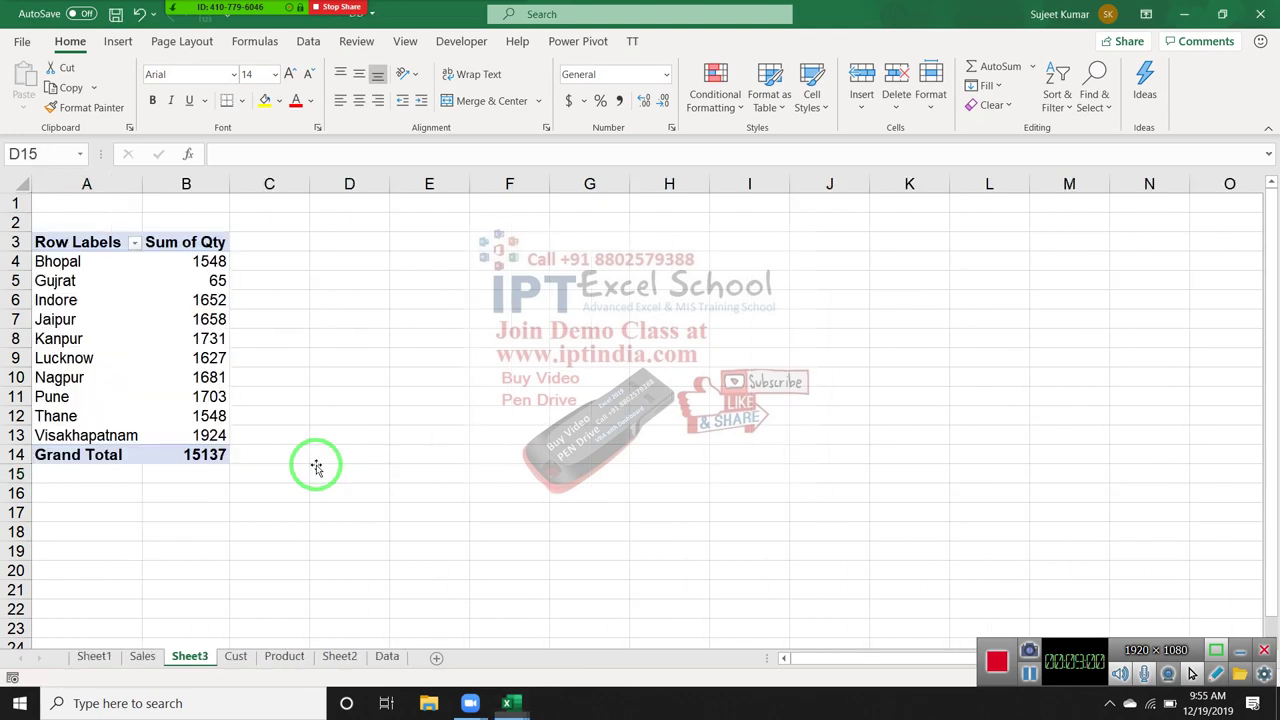
{"action": "left_click", "coordinate": [140, 656]}
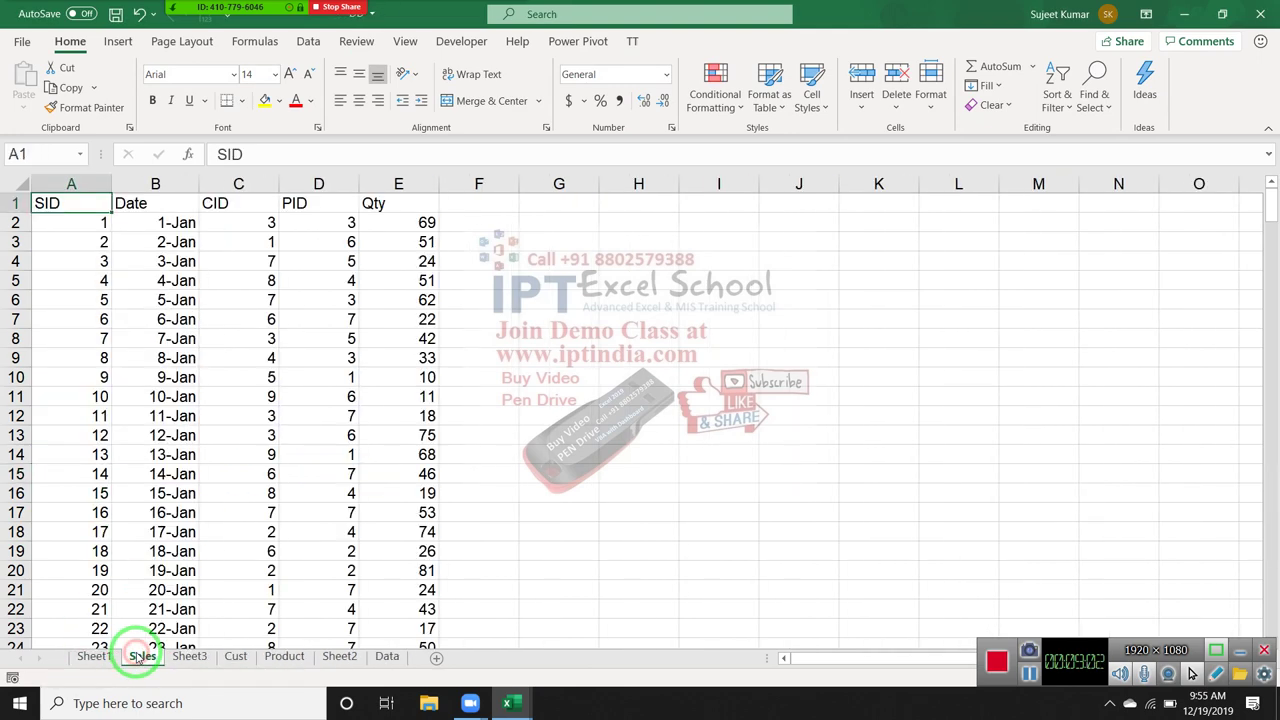
{"action": "key", "text": "ctrl+shift+Right"}
{"action": "key", "text": "ctrl+shift+Down"}
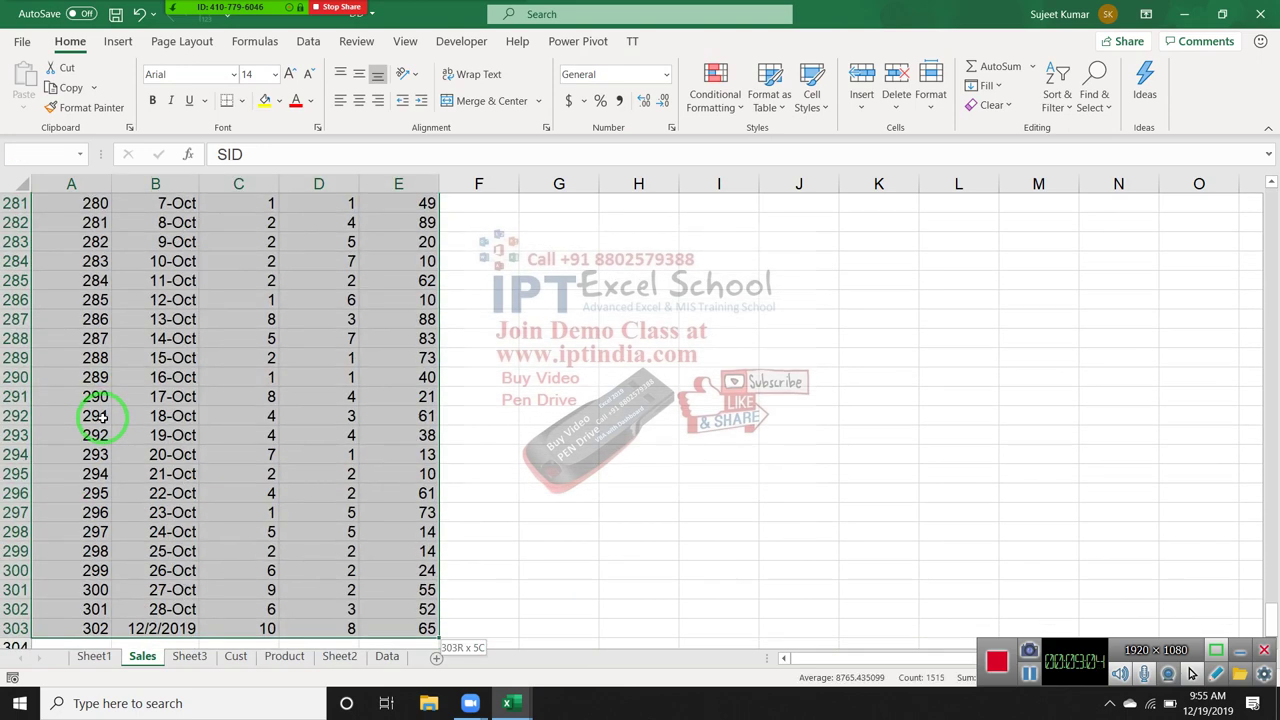
{"action": "key", "text": "ctrl+c"}
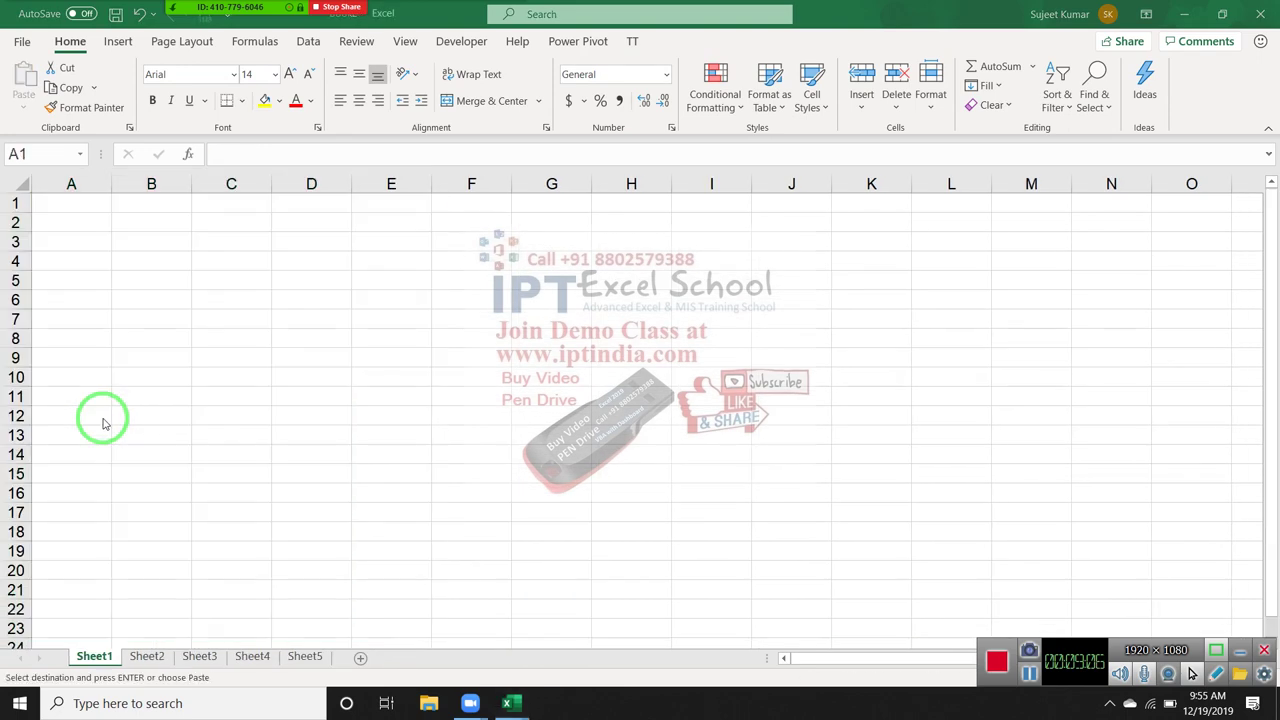
{"action": "key", "text": "ctrl+n"}
{"action": "key", "text": "ctrl+v"}
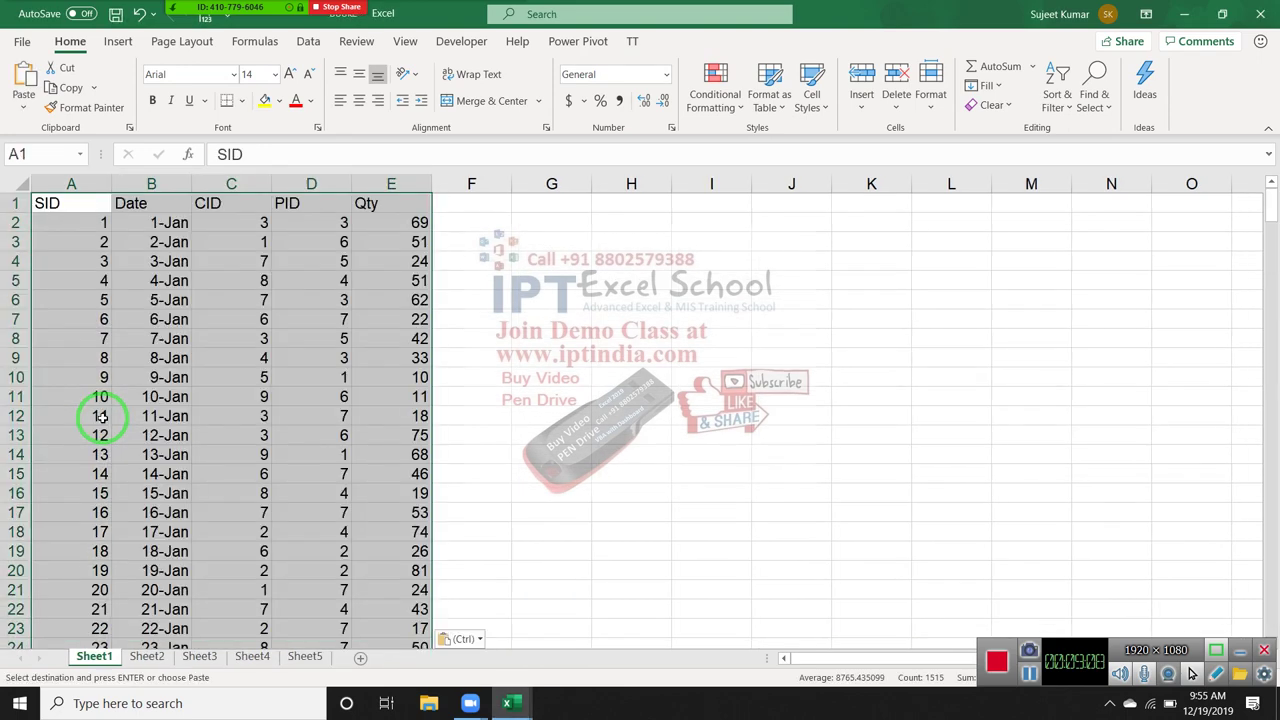
Copy the Cust table A1:C11 into Sheet2 of the new workbook at A1 and return to the source workbook
{"action": "left_click", "coordinate": [148, 656]}
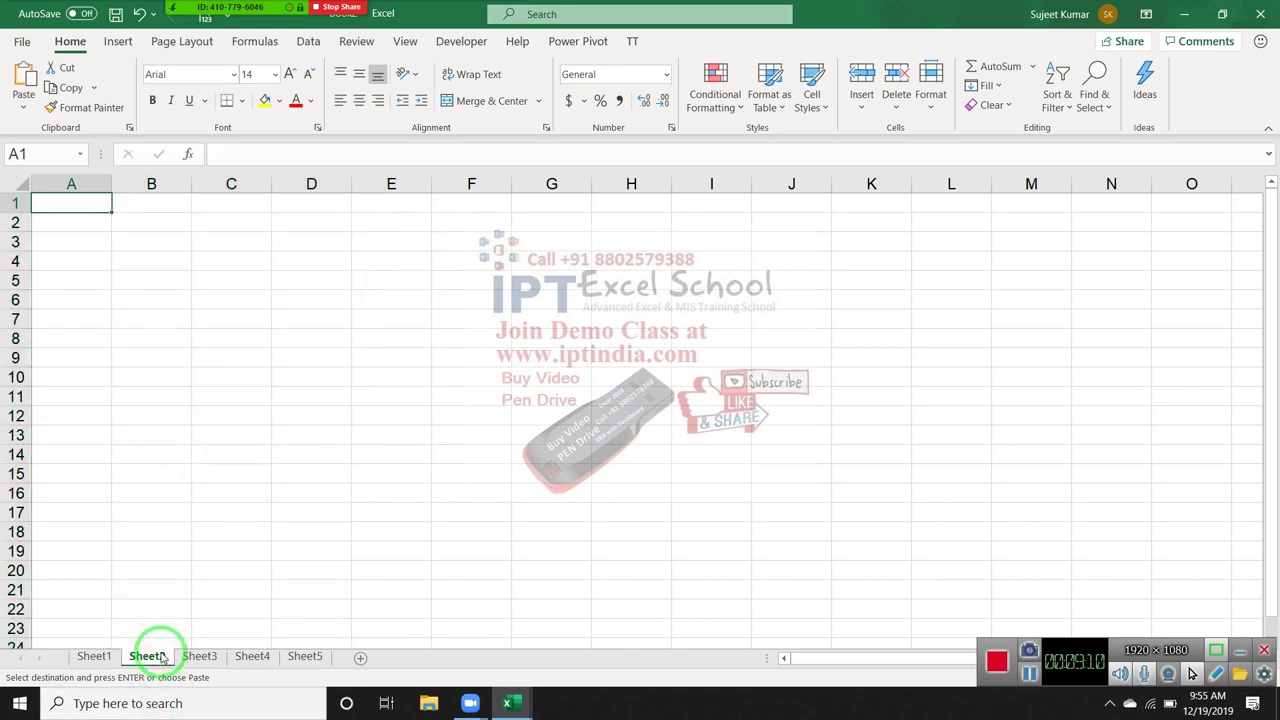
{"action": "key", "text": "ctrl+Tab"}
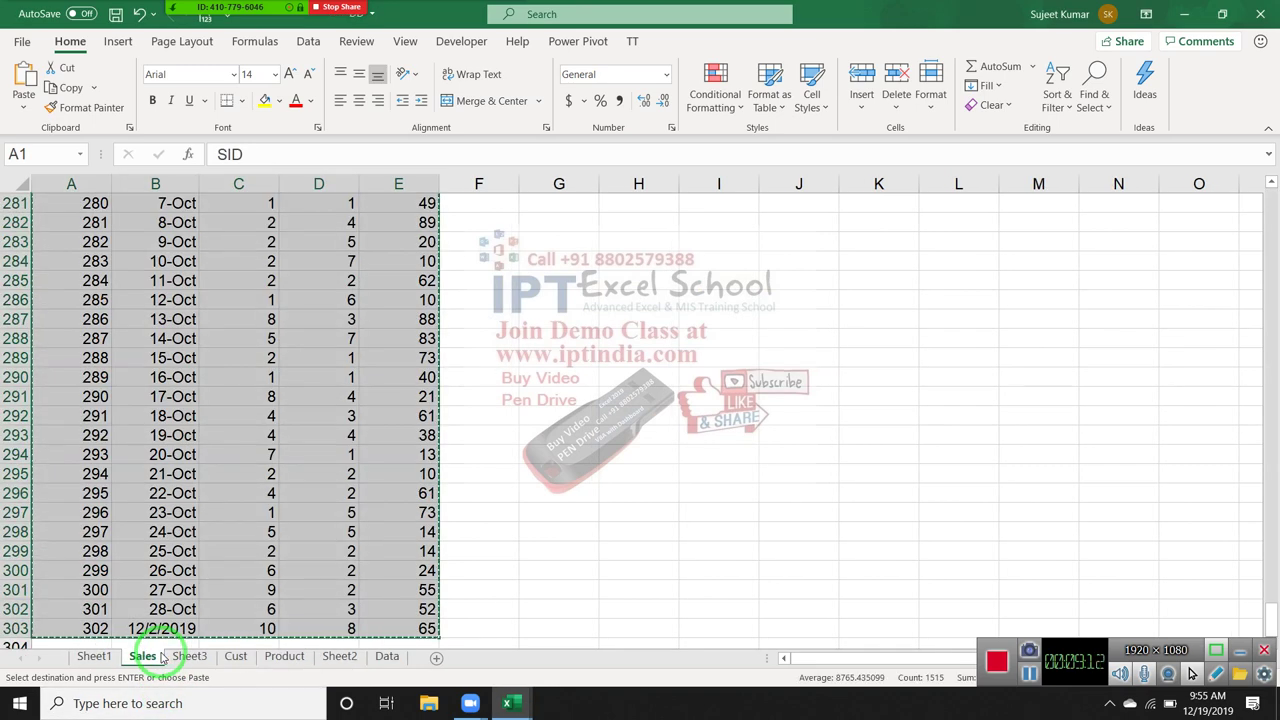
{"action": "left_click", "coordinate": [236, 658]}
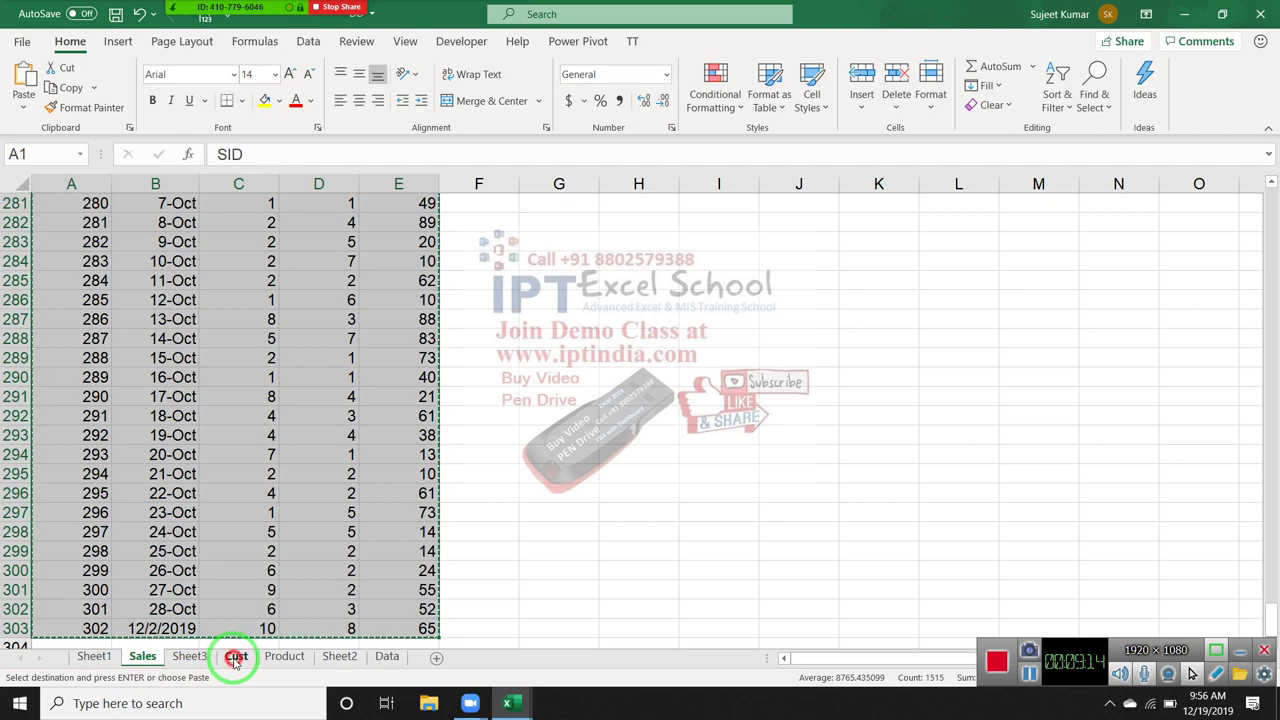
{"action": "key", "text": "ctrl+a"}
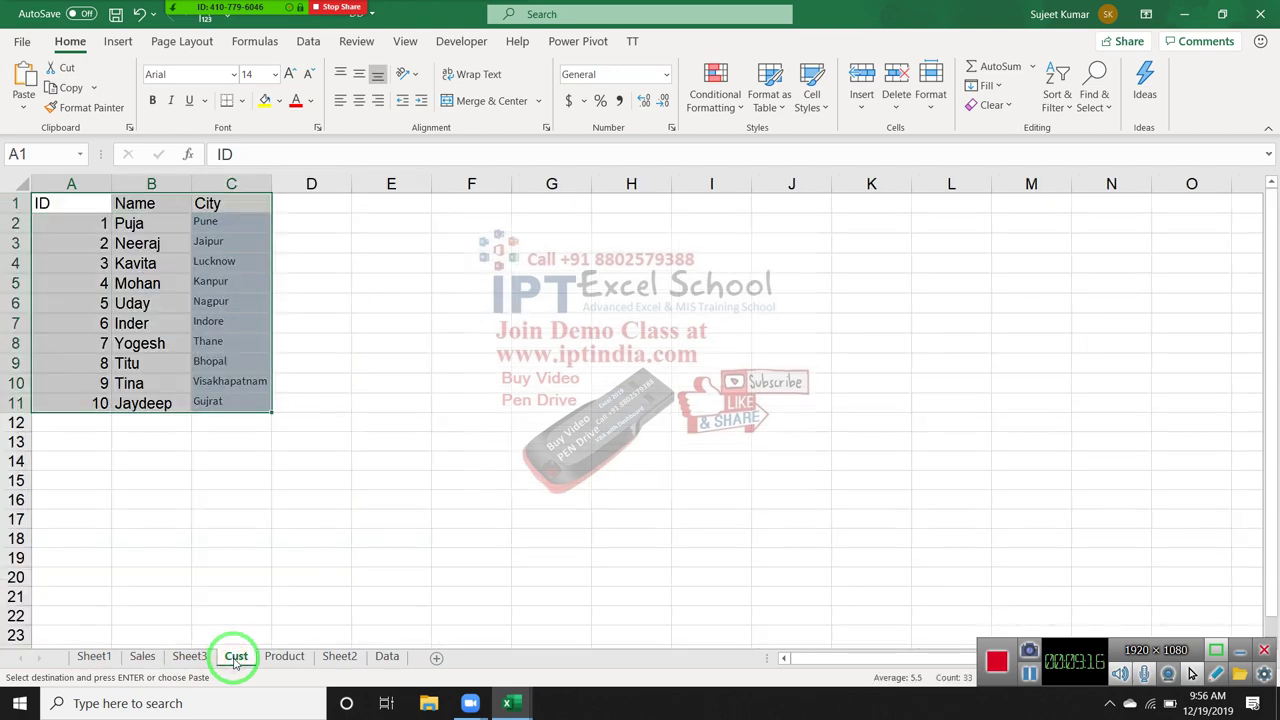
{"action": "key", "text": "ctrl+c"}
{"action": "key", "text": "ctrl+Tab"}
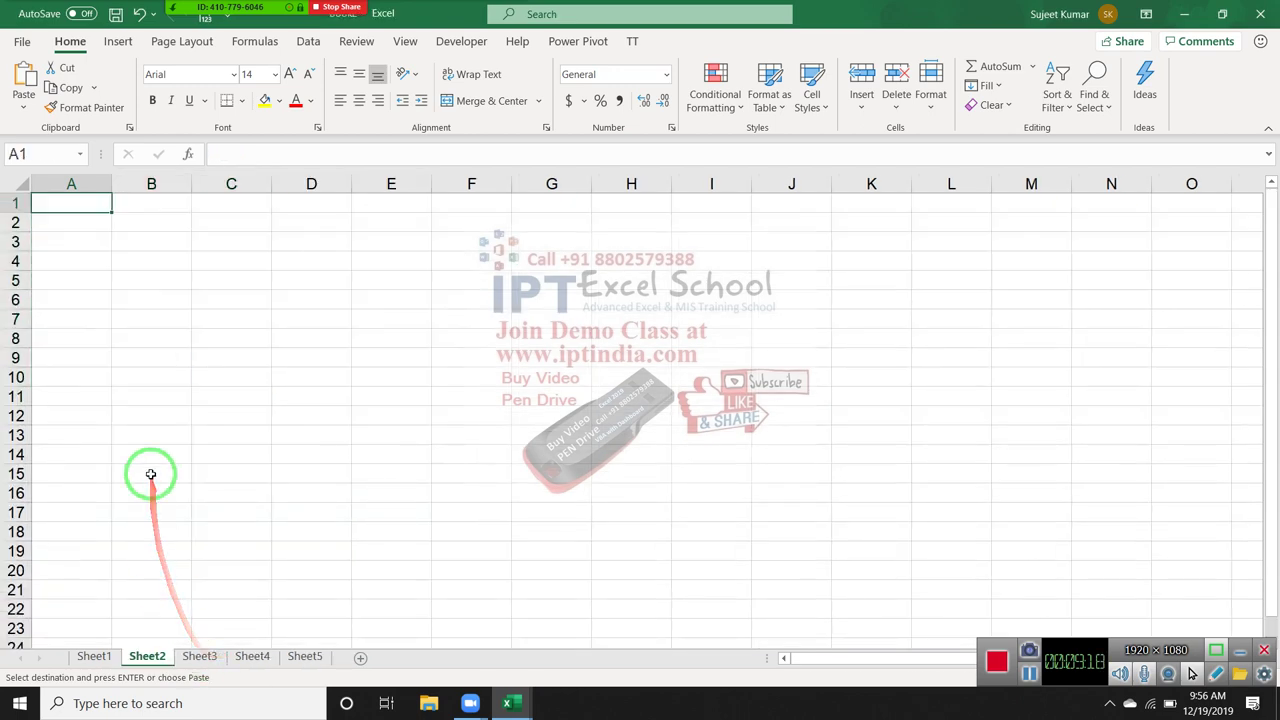
{"action": "key", "text": "ctrl+v"}
{"action": "key", "text": "ctrl+Tab"}
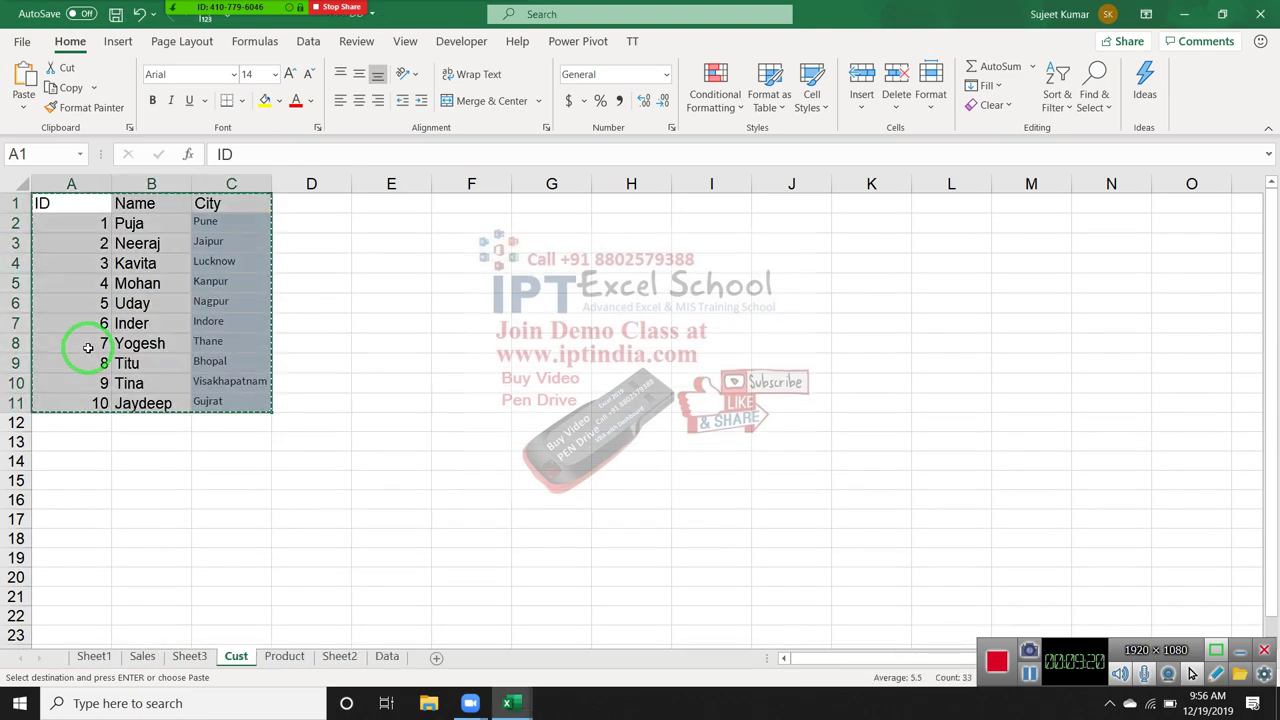
Copy the Product table A1:C8 into Sheet3 of the new workbook, starting at A1
{"action": "left_click", "coordinate": [292, 658]}
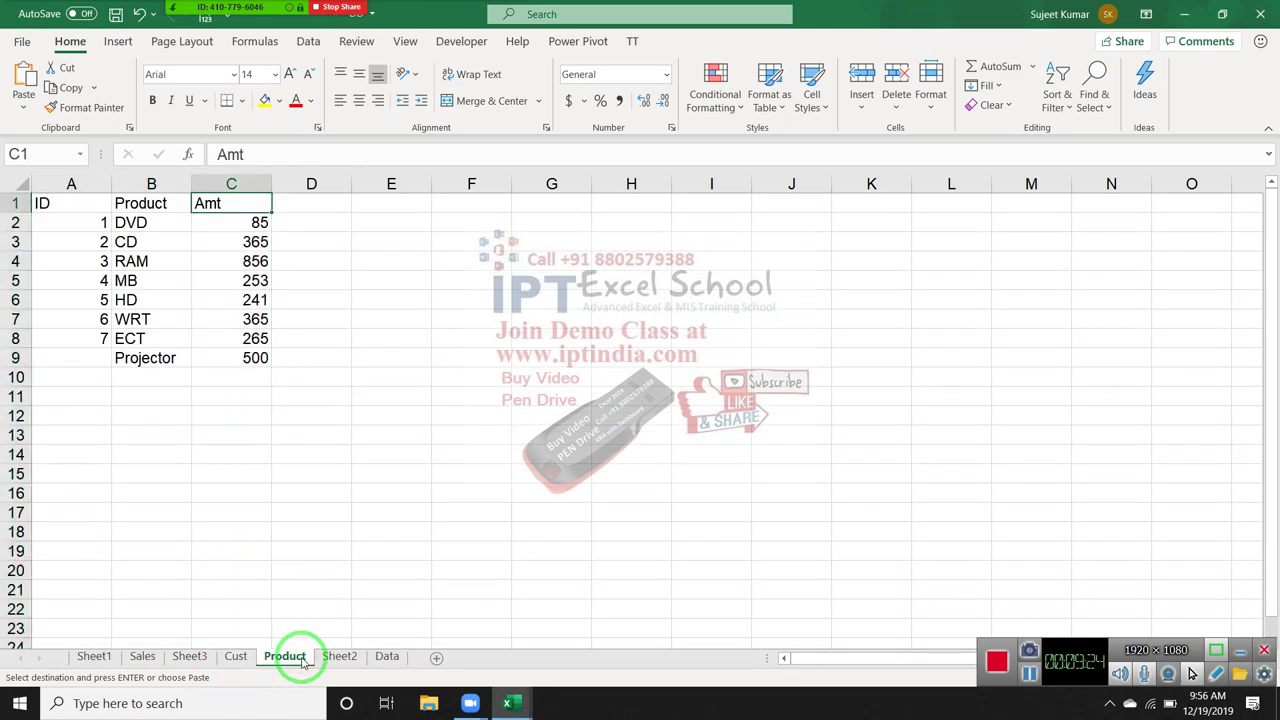
{"action": "key", "text": "ctrl+Home"}
{"action": "key", "text": "ctrl+shift+Right"}
{"action": "key", "text": "ctrl+shift+Down"}
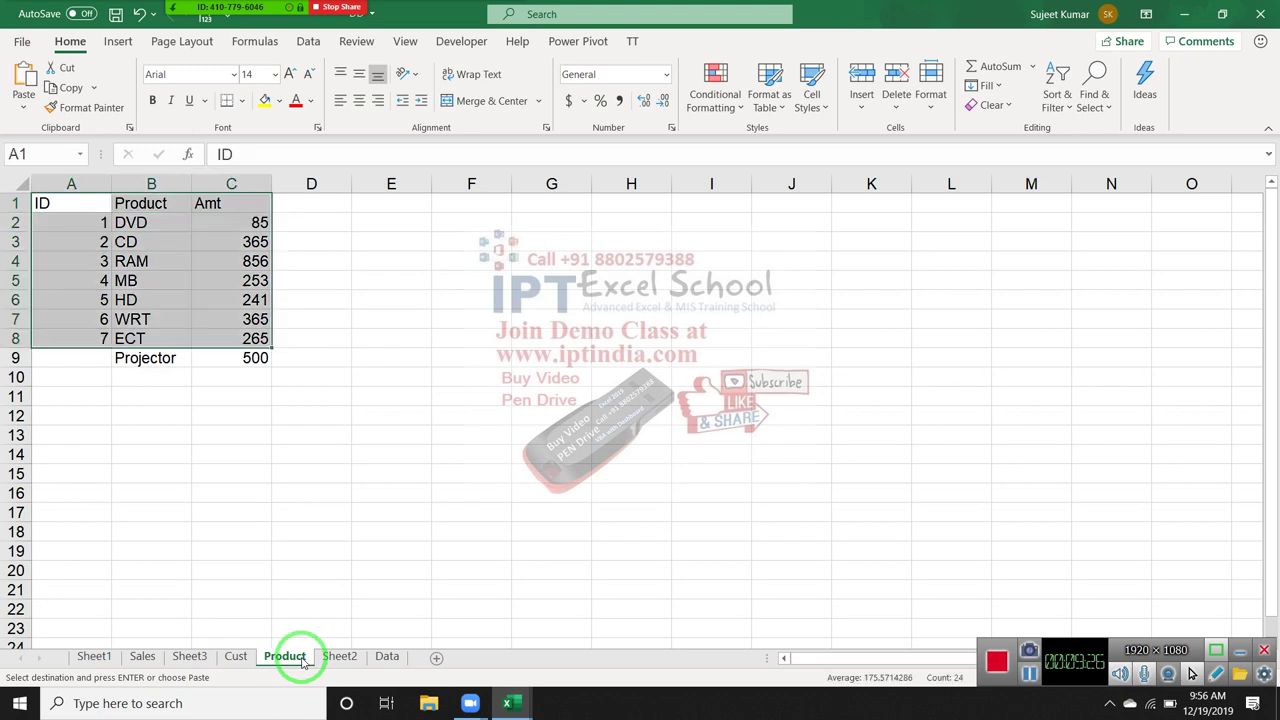
{"action": "key", "text": "ctrl+Tab"}
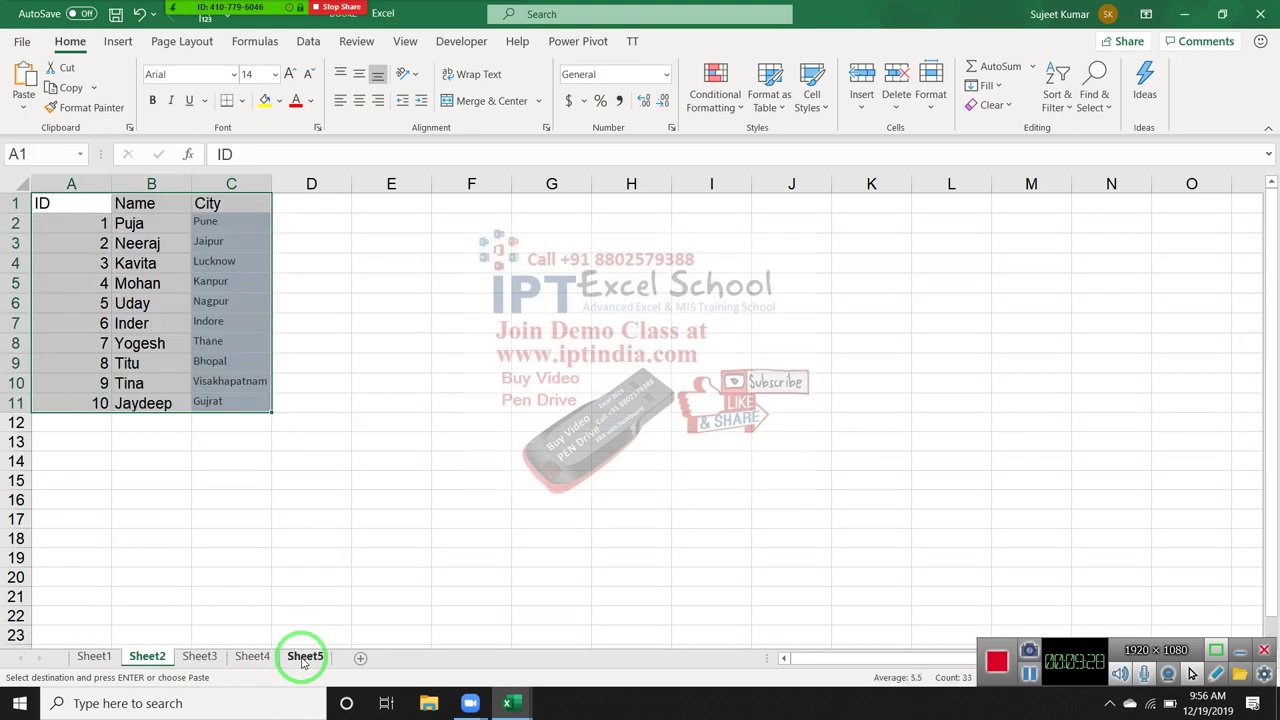
{"action": "left_click", "coordinate": [200, 656]}
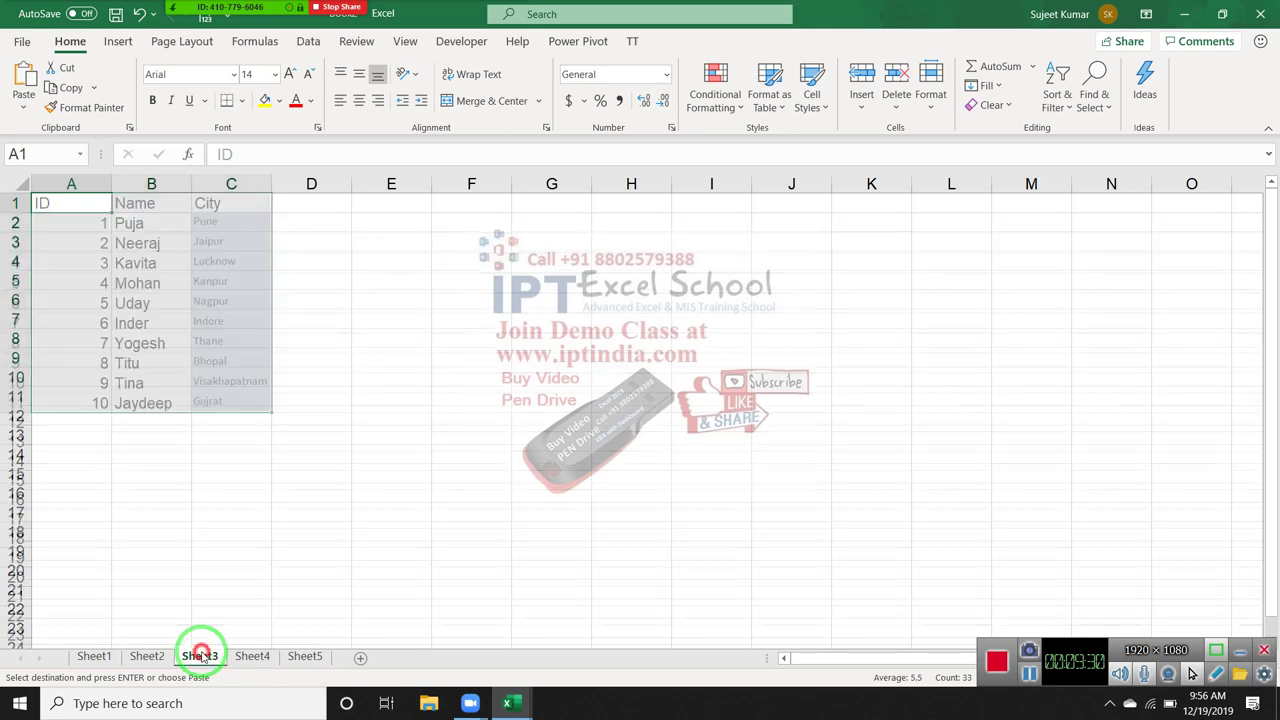
{"action": "key", "text": "ctrl+v"}
Return to the source workbook and close it, keeping the new workbook open with its Sheet3 range deselected
{"action": "key", "text": "ctrl+Tab"}
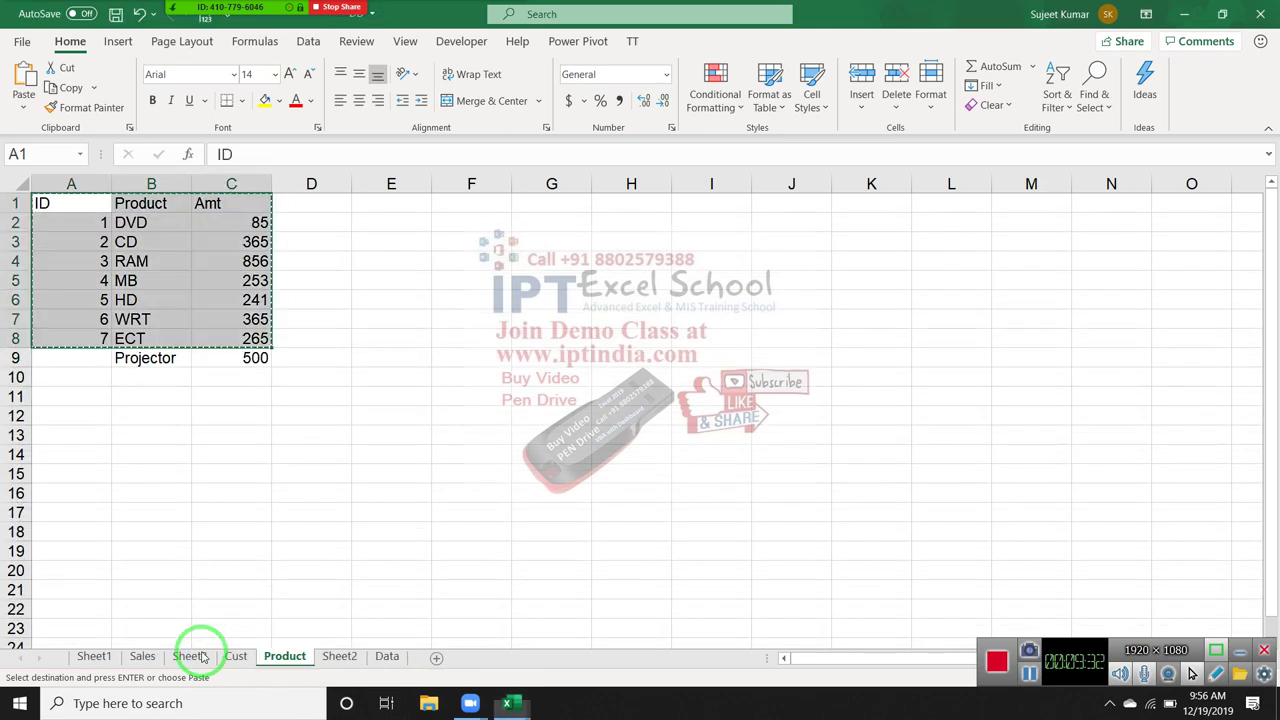
{"action": "left_click", "coordinate": [1256, 12]}
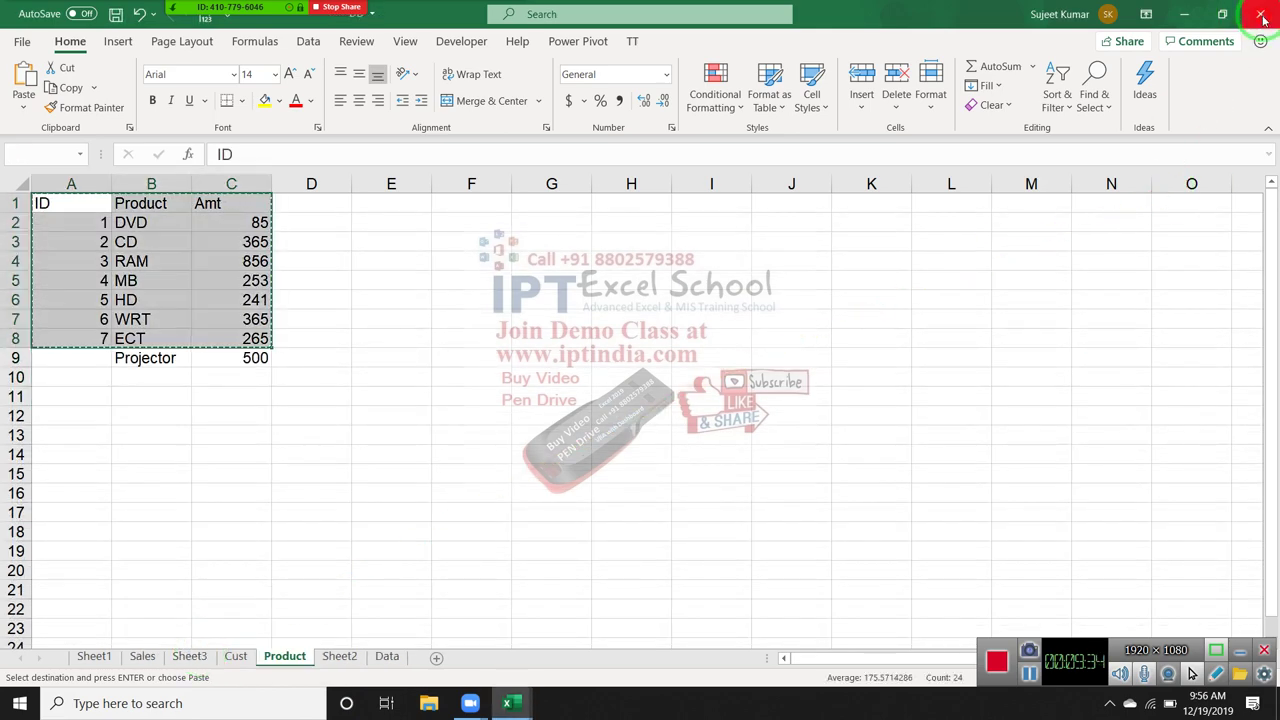
{"action": "left_click", "coordinate": [636, 372]}
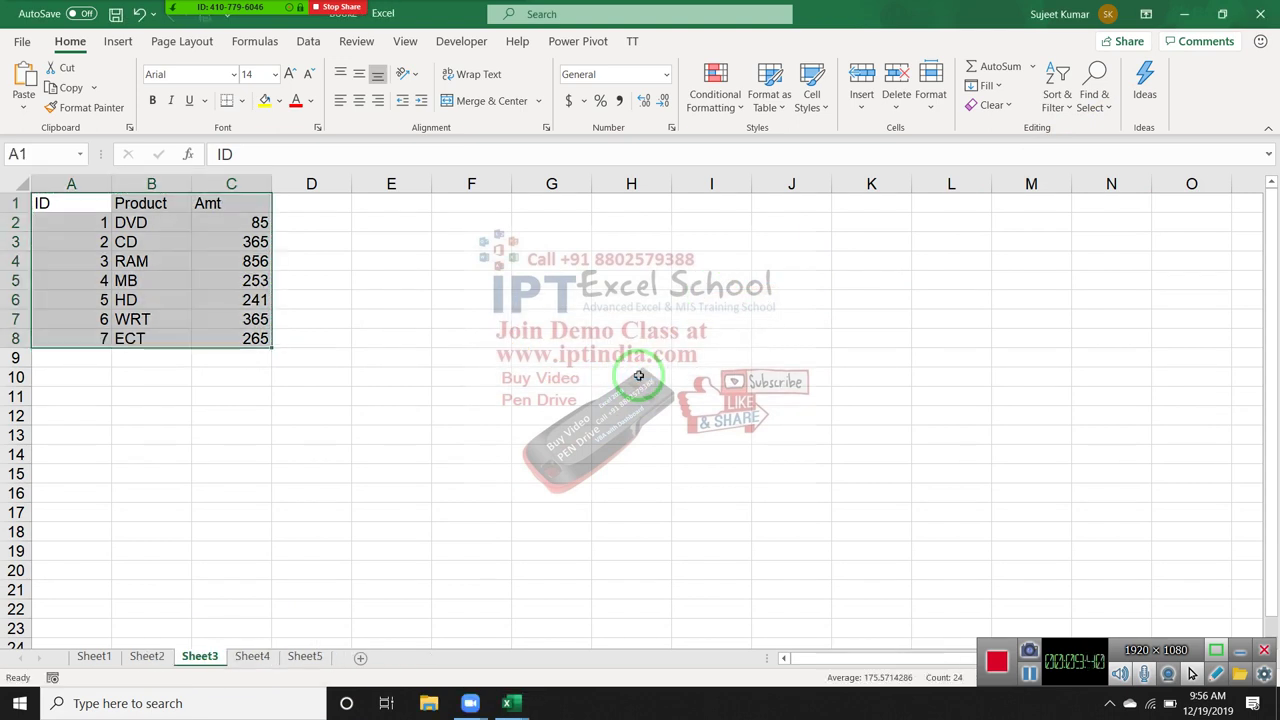
{"action": "left_click", "coordinate": [215, 455]}
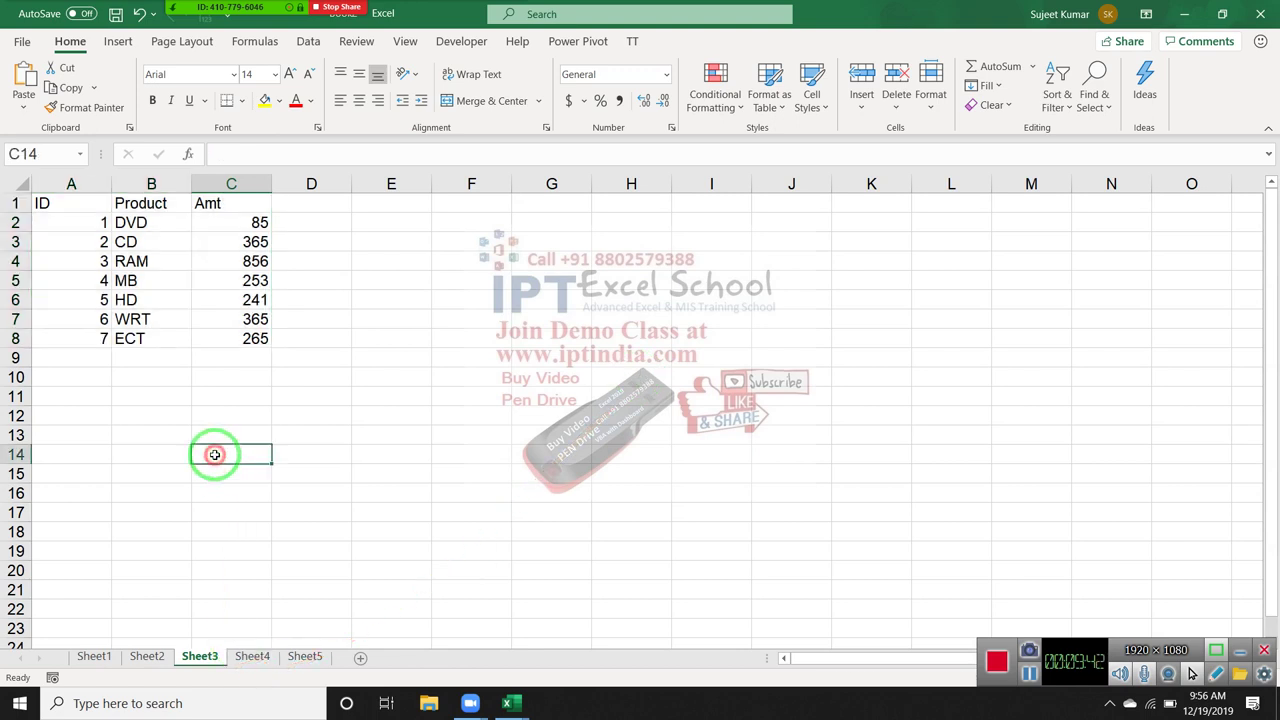
Rename Sheet1 of the new workbook as Sales
{"action": "left_click", "coordinate": [97, 657]}
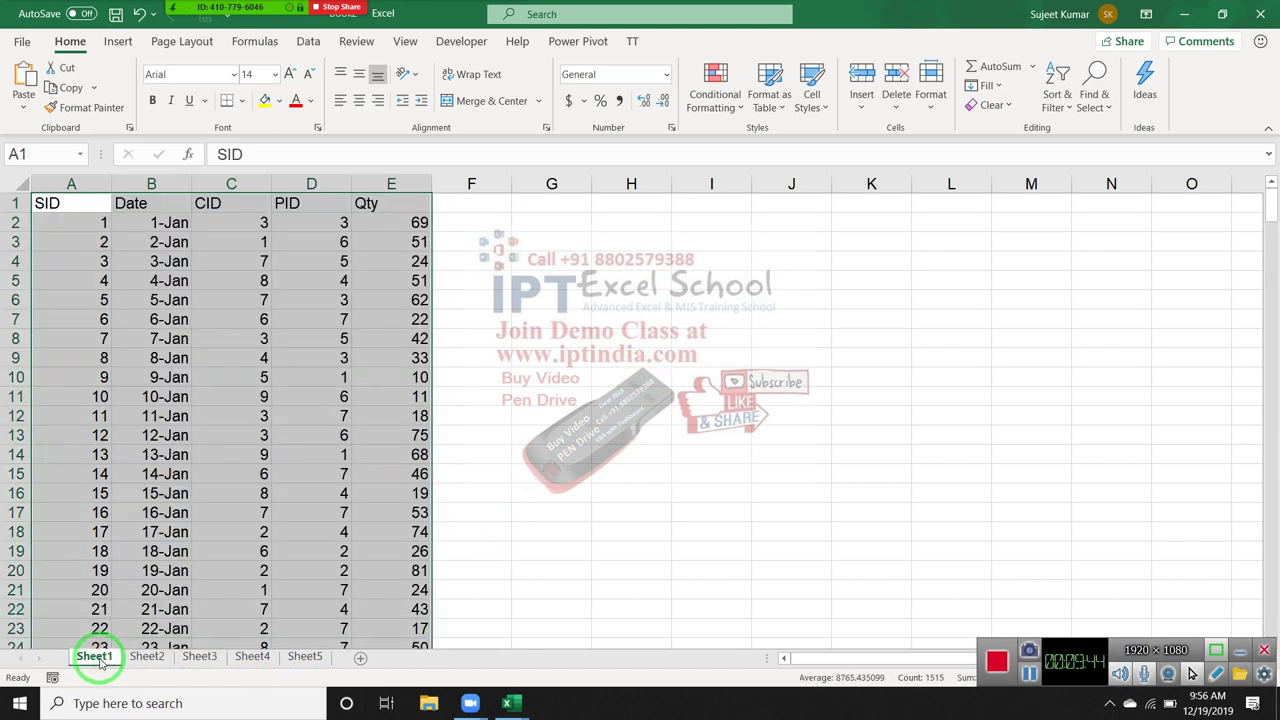
{"action": "left_click_drag", "start_coordinate": [100, 665], "coordinate": [97, 662]}
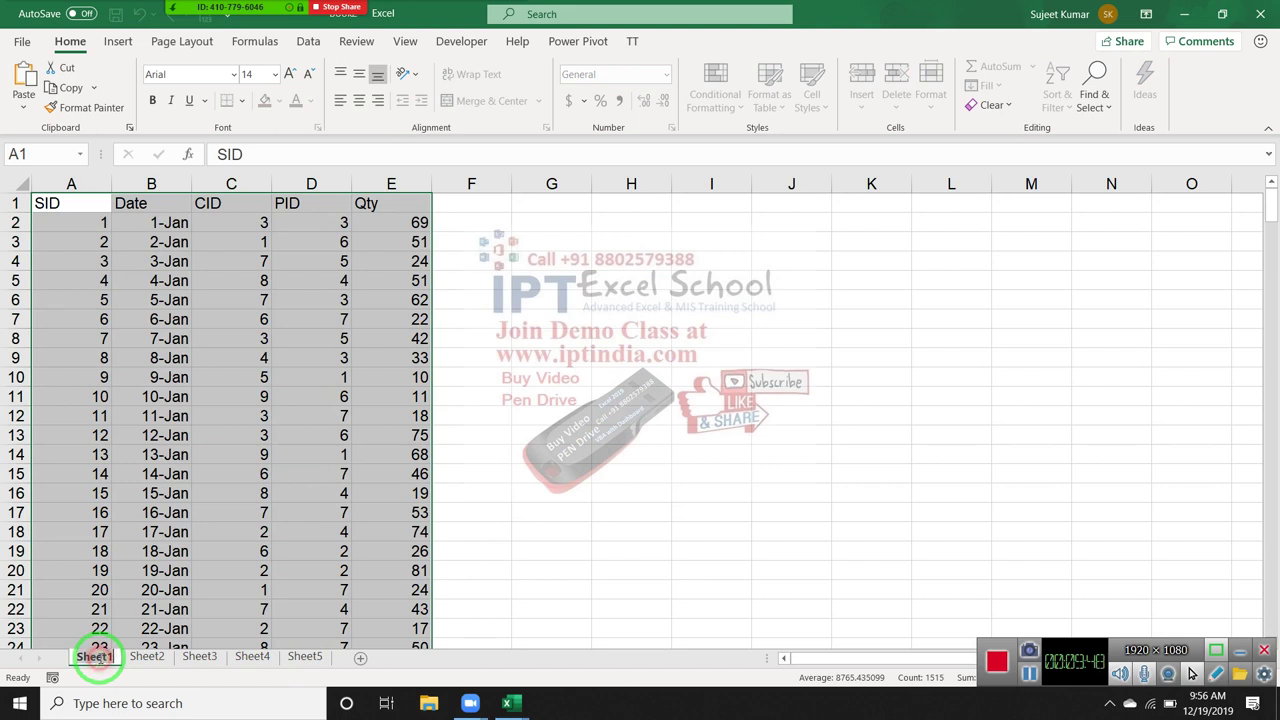
{"action": "type", "text": "SA"}
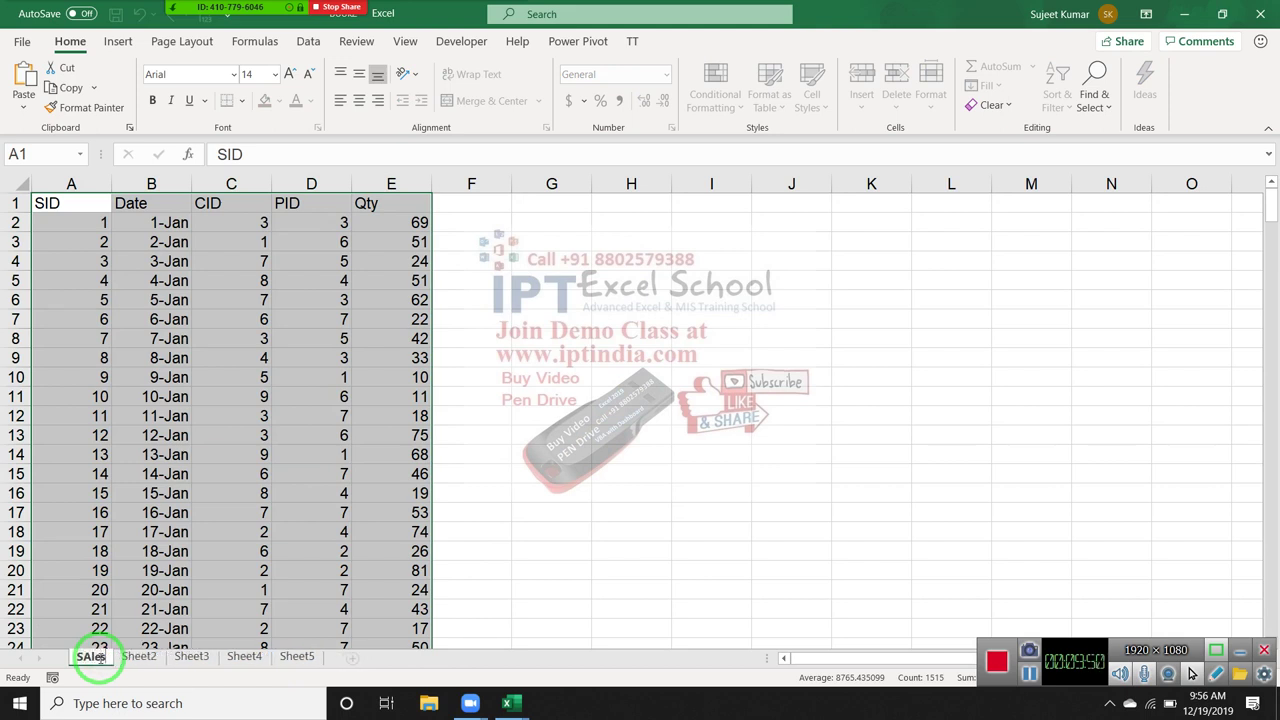
{"action": "key", "text": "BackSpace"}
{"action": "type", "text": "a"}
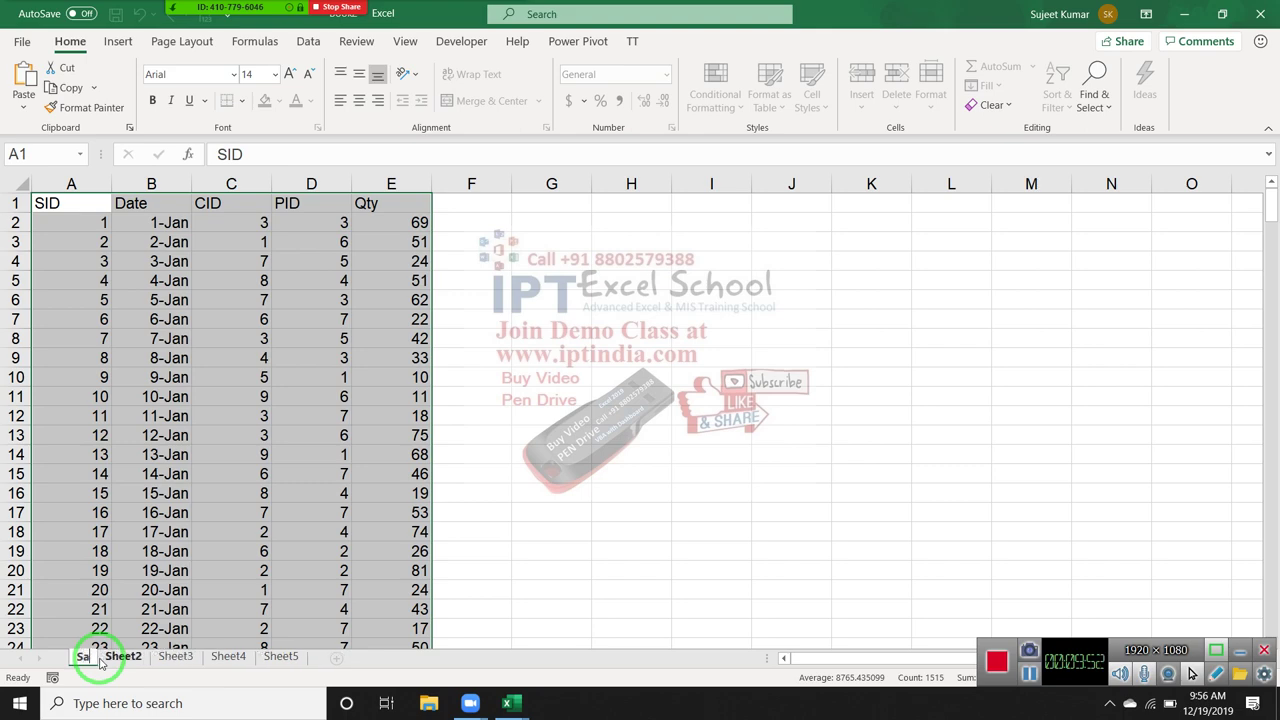
{"action": "type", "text": "les"}
{"action": "key", "text": "Return"}
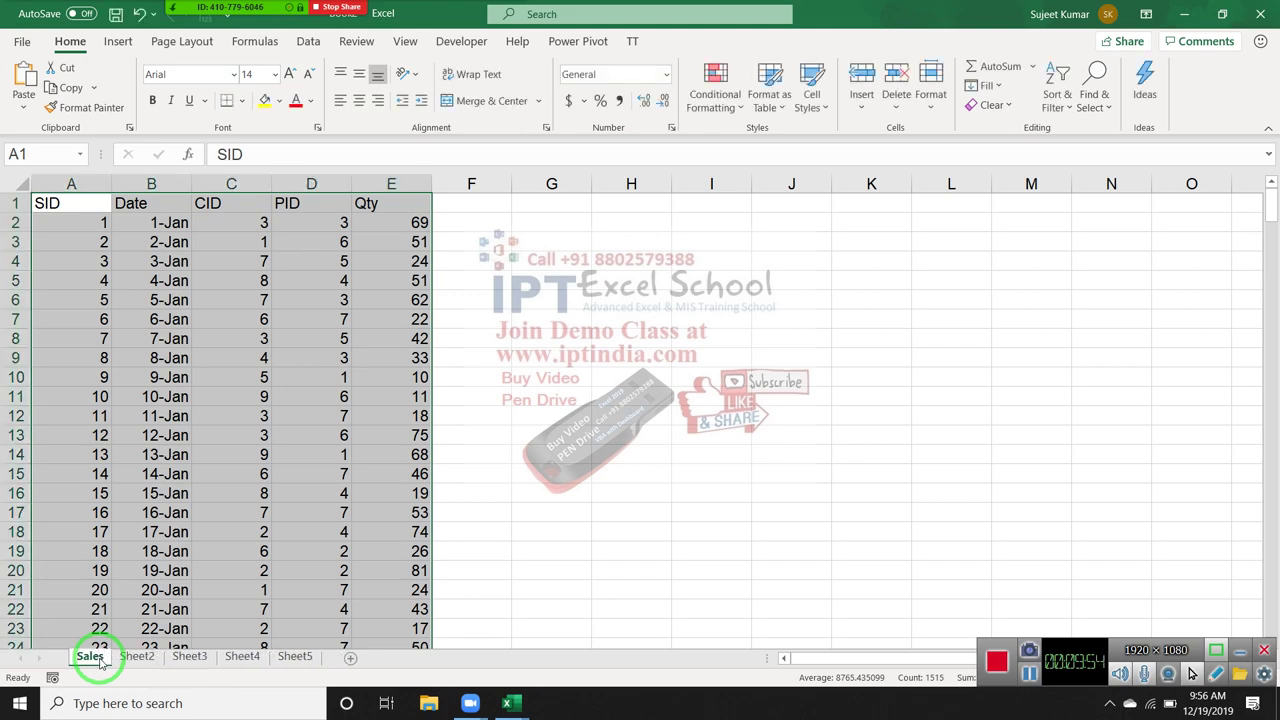
Convert the data A1:E303 on the Sales sheet into a table with headers and name the table Sales
{"action": "left_click", "coordinate": [118, 41]}
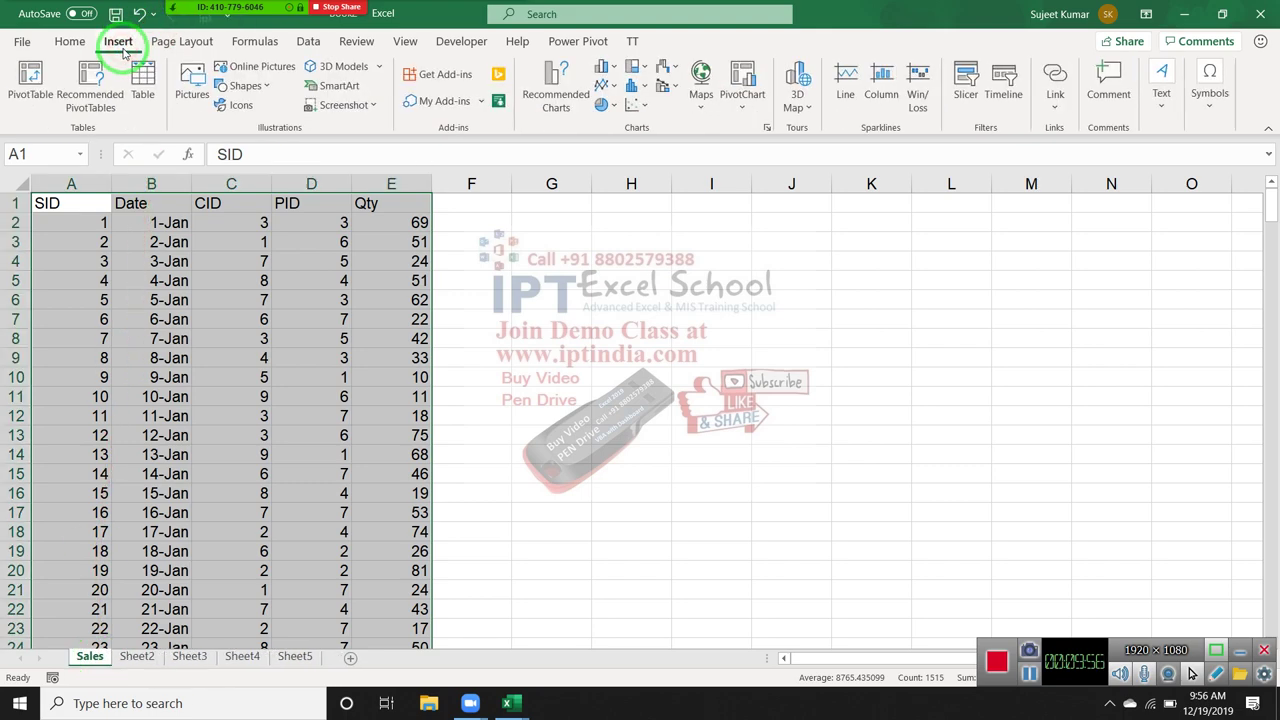
{"action": "left_click", "coordinate": [40, 80]}
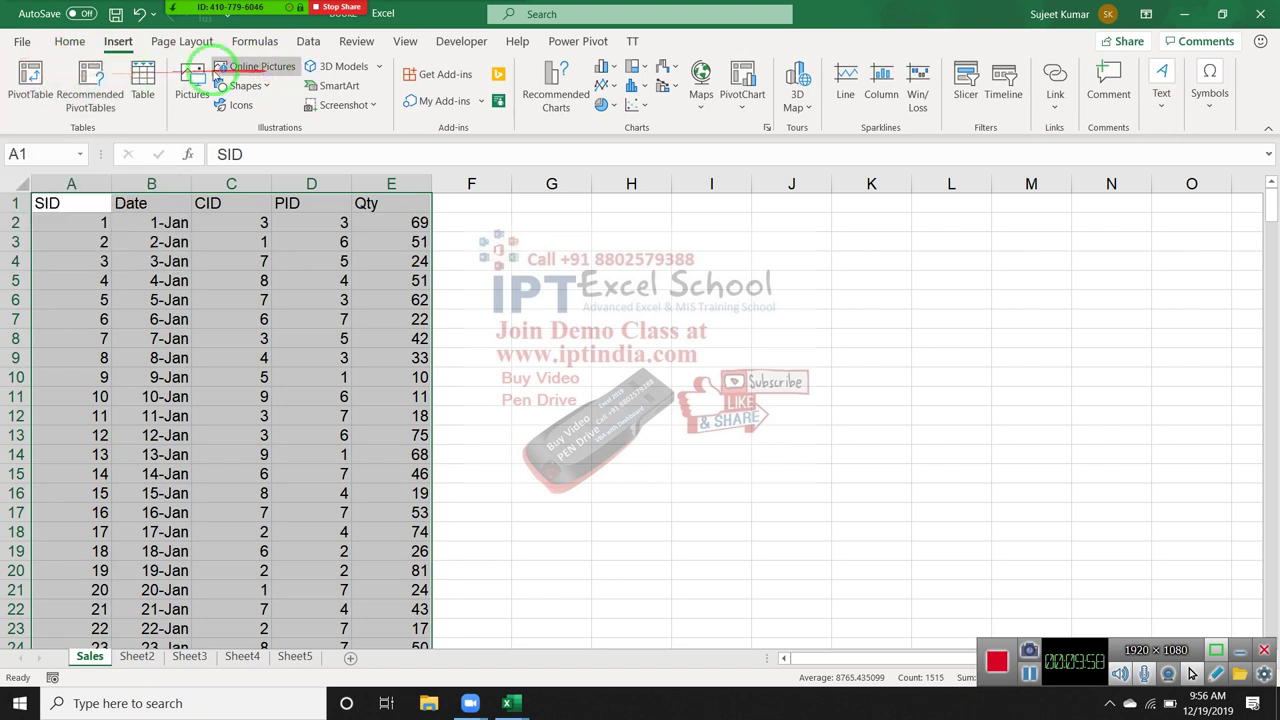
{"action": "left_click", "coordinate": [137, 78]}
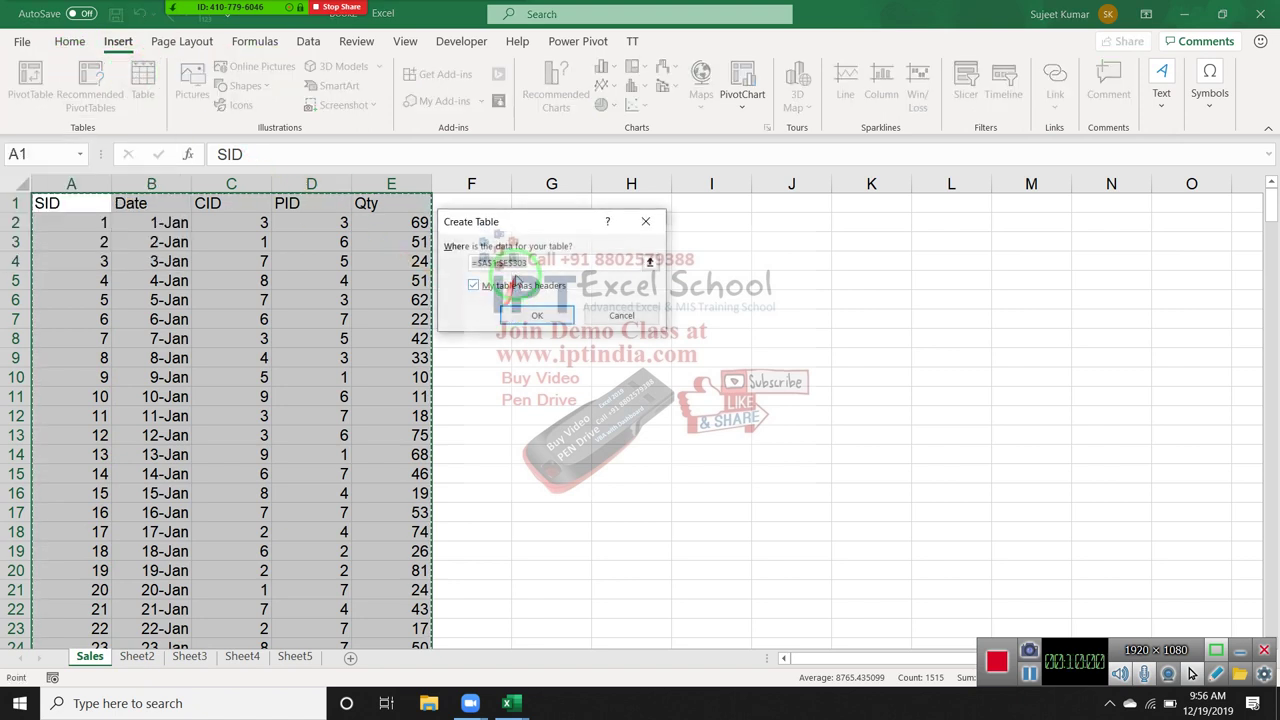
{"action": "left_click", "coordinate": [535, 316]}
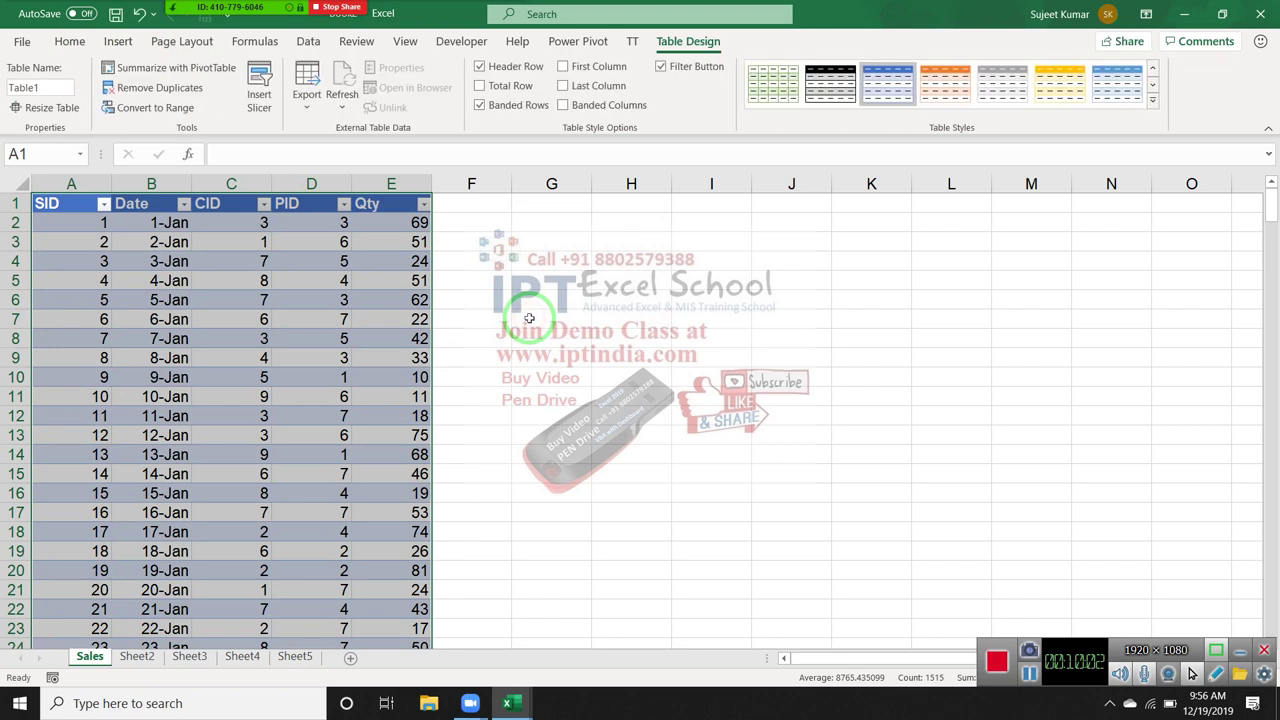
{"action": "left_click", "coordinate": [160, 162]}
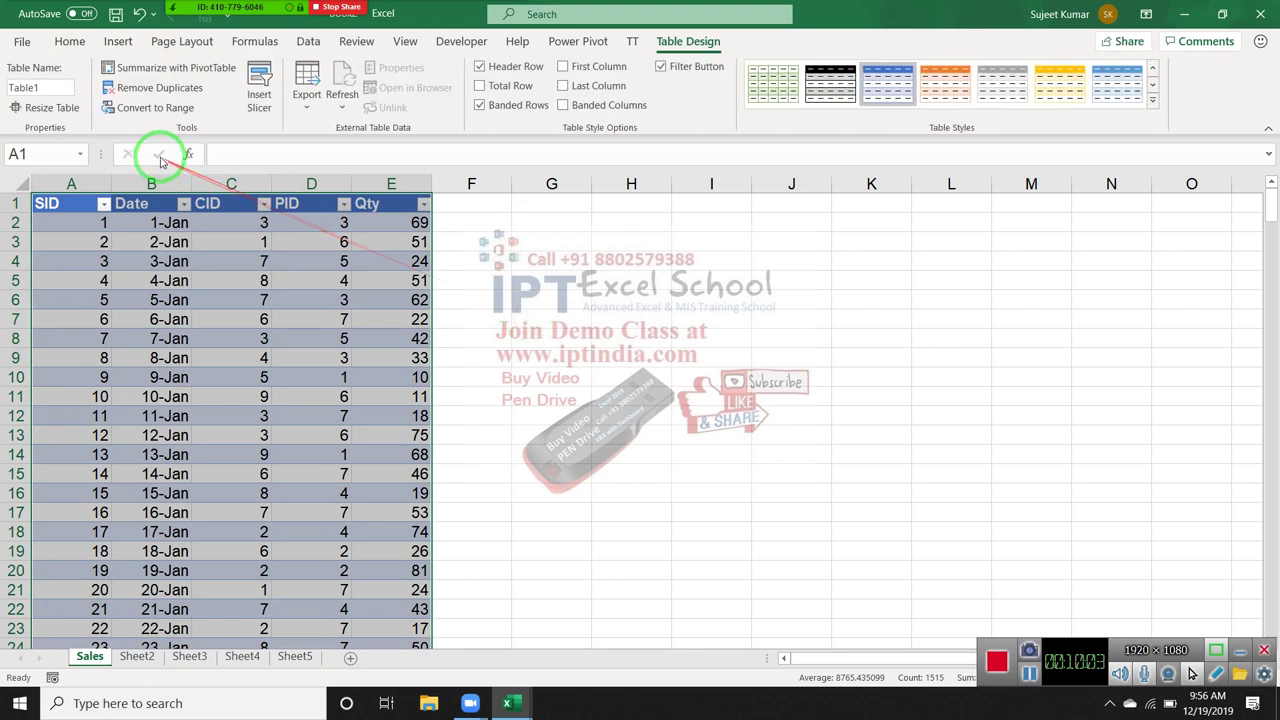
{"action": "left_click", "coordinate": [28, 88]}
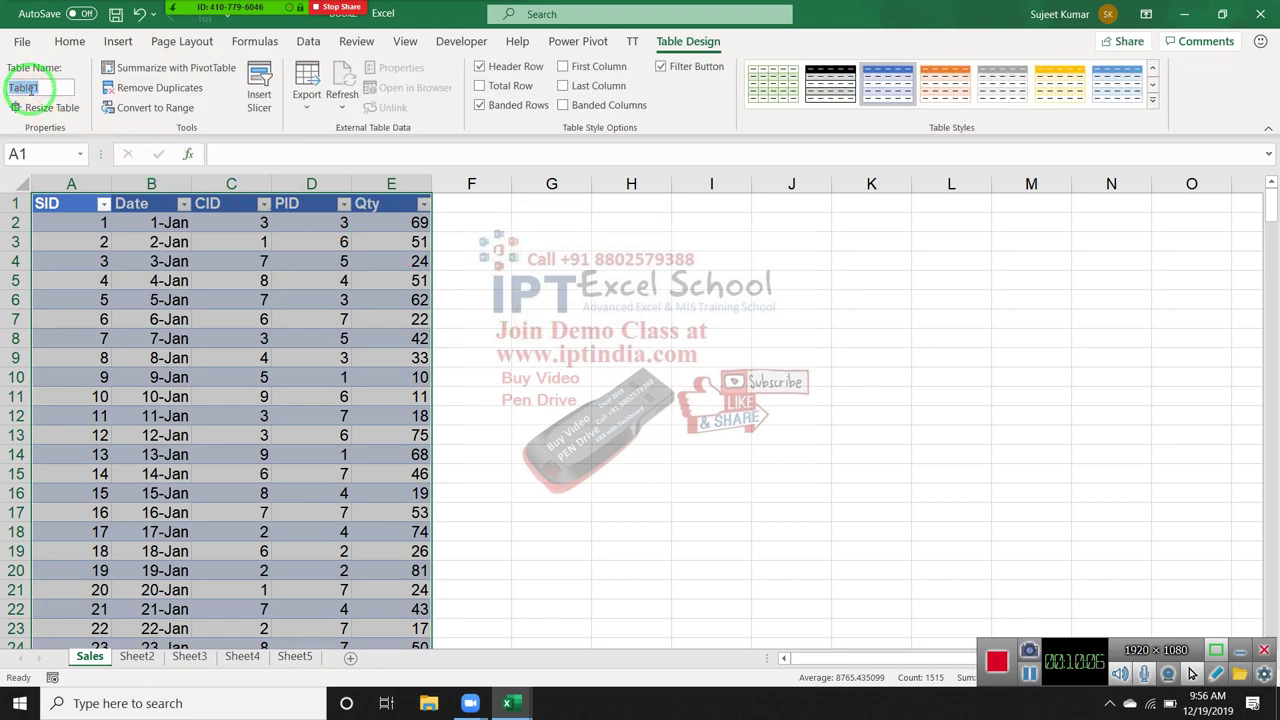
{"action": "type", "text": "Sales"}
{"action": "key", "text": "Return"}
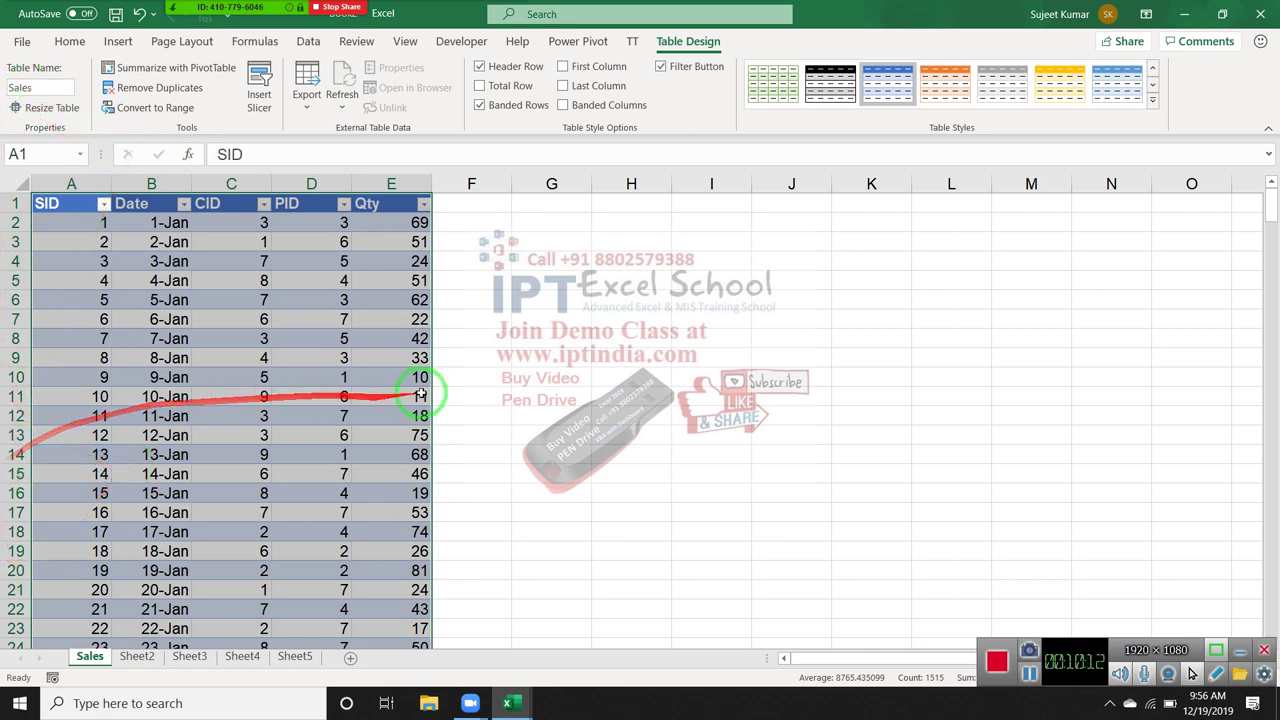
{"action": "left_click", "coordinate": [391, 399]}
Convert the customer data A1:C11 on Sheet2 into a table with headers and name the table Cust
{"action": "left_click", "coordinate": [137, 656]}
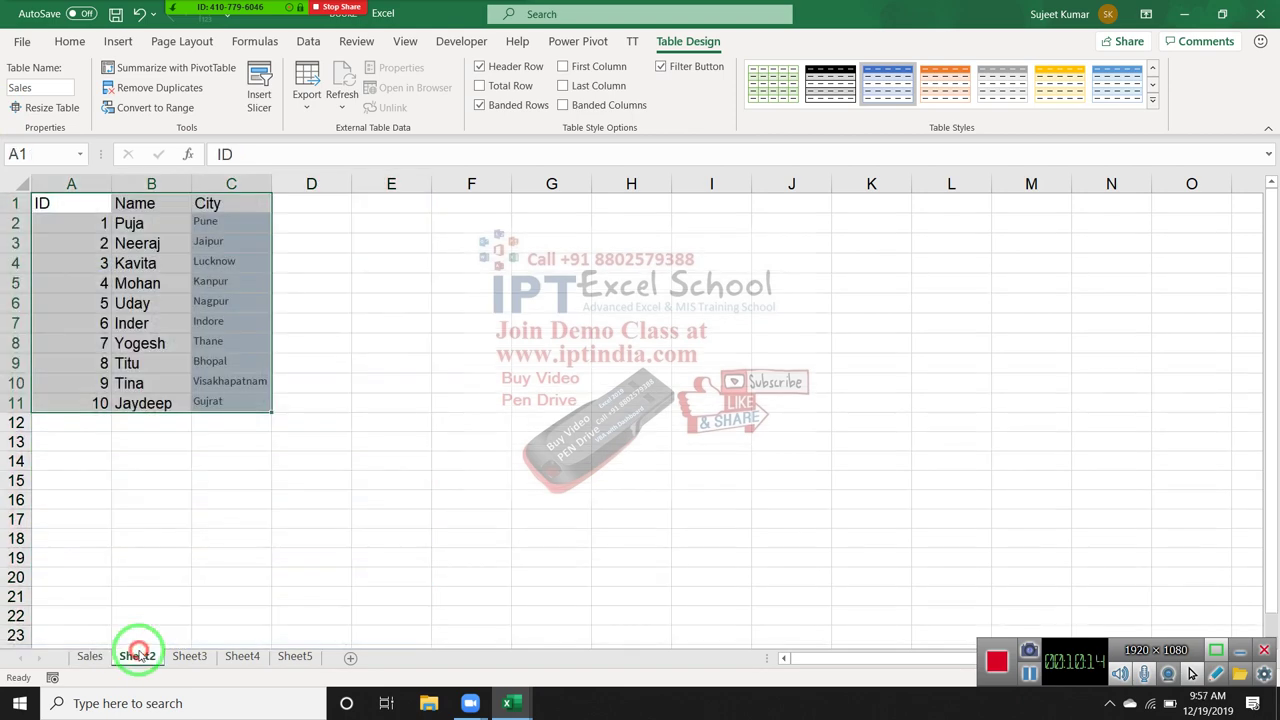
{"action": "left_click", "coordinate": [118, 41]}
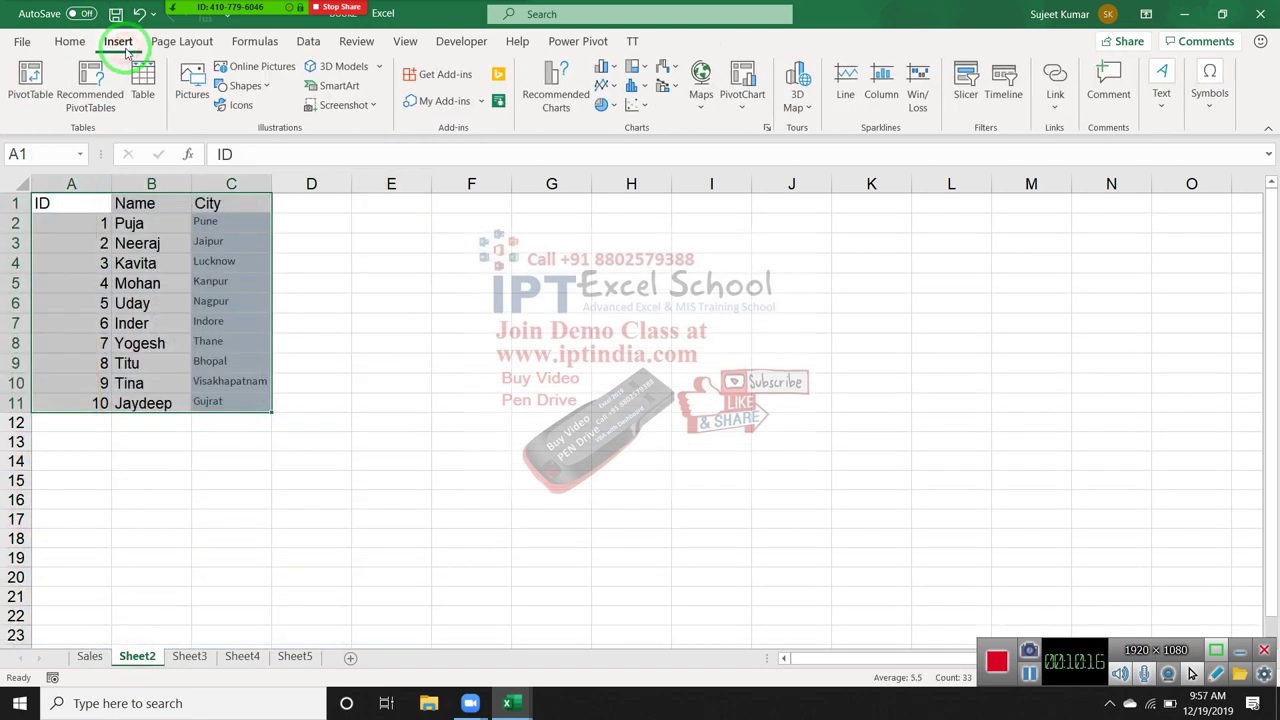
{"action": "left_click", "coordinate": [144, 88]}
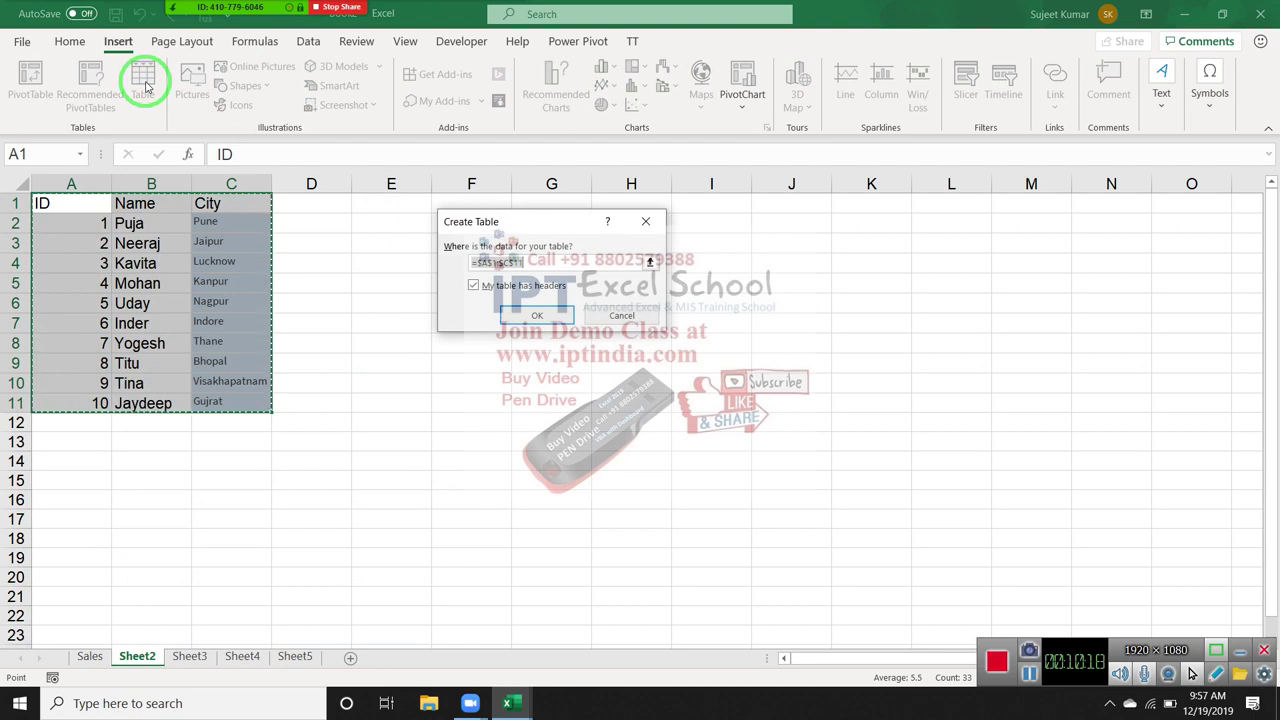
{"action": "key", "text": "Return"}
{"action": "left_click", "coordinate": [37, 87]}
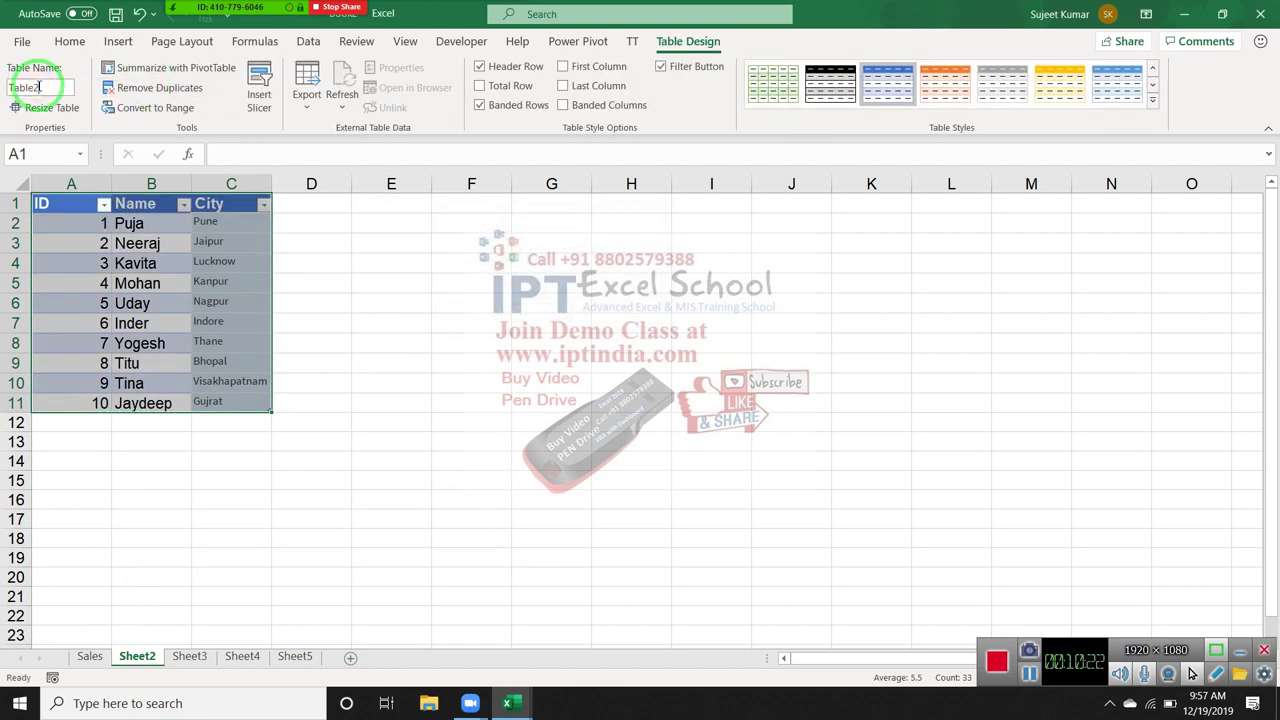
{"action": "key", "text": "BackSpace"}
{"action": "key", "text": "BackSpace"}
{"action": "key", "text": "BackSpace"}
{"action": "key", "text": "BackSpace"}
{"action": "key", "text": "BackSpace"}
{"action": "type", "text": "Cust"}
{"action": "key", "text": "Return"}
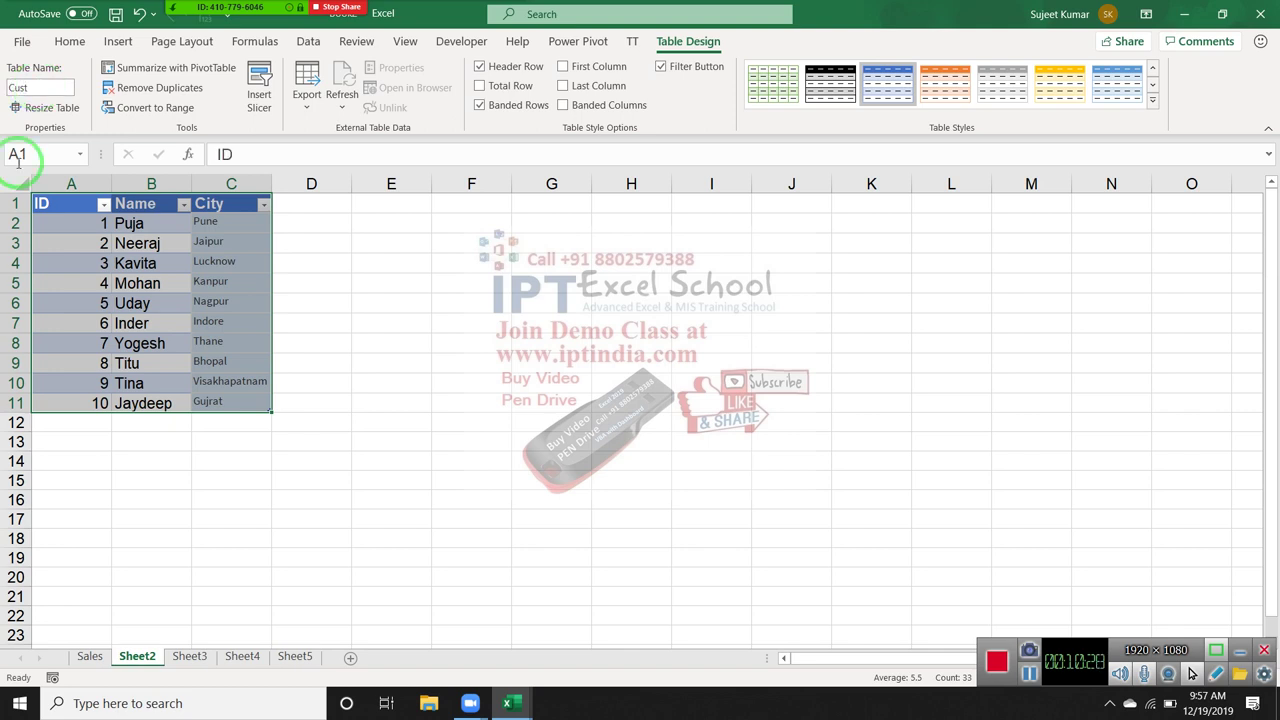
Rename Sheet2 as Cust
{"action": "left_click", "coordinate": [175, 657], "text": "ctrl"}
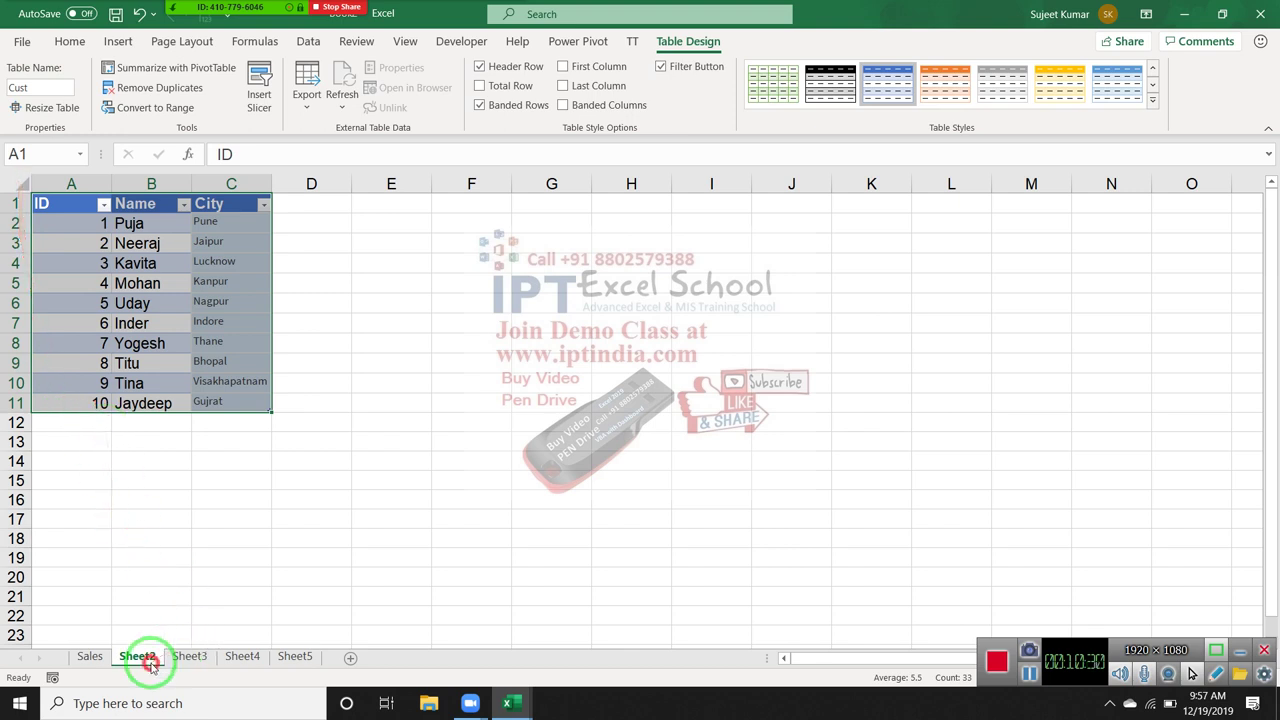
{"action": "left_click", "coordinate": [152, 668]}
{"action": "type", "text": "Cu"}
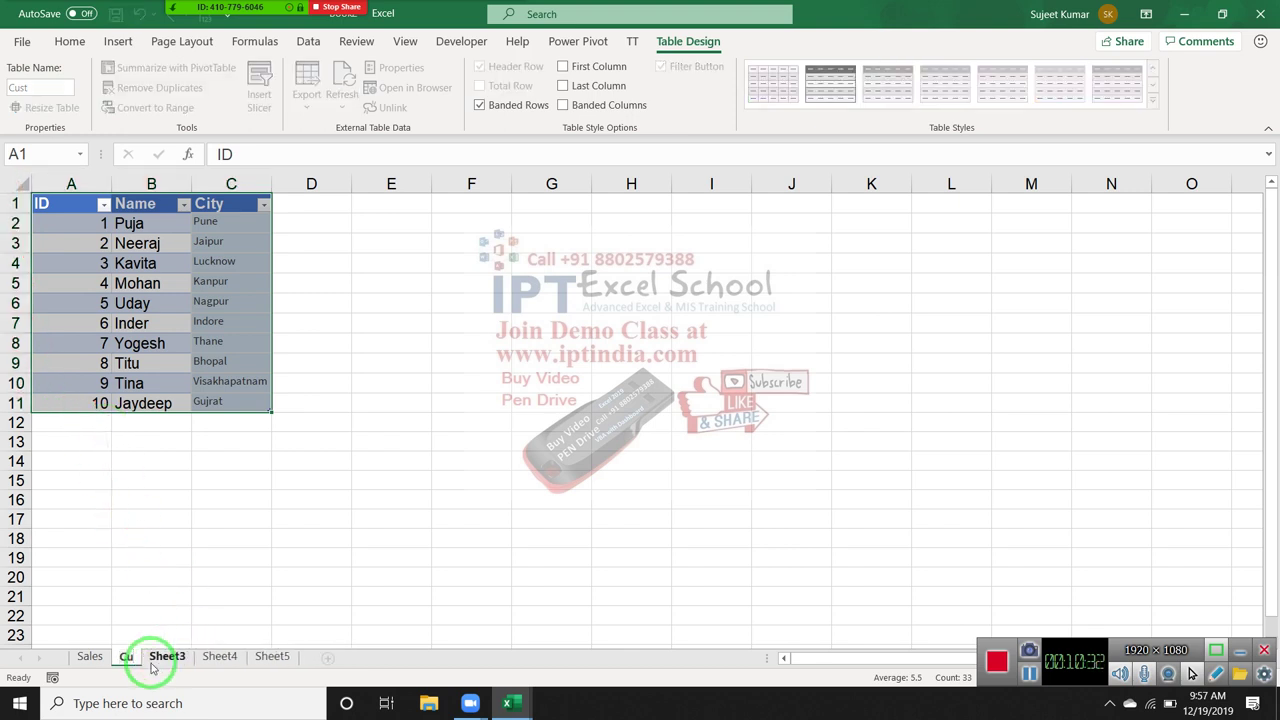
{"action": "type", "text": "st"}
{"action": "key", "text": "Return"}
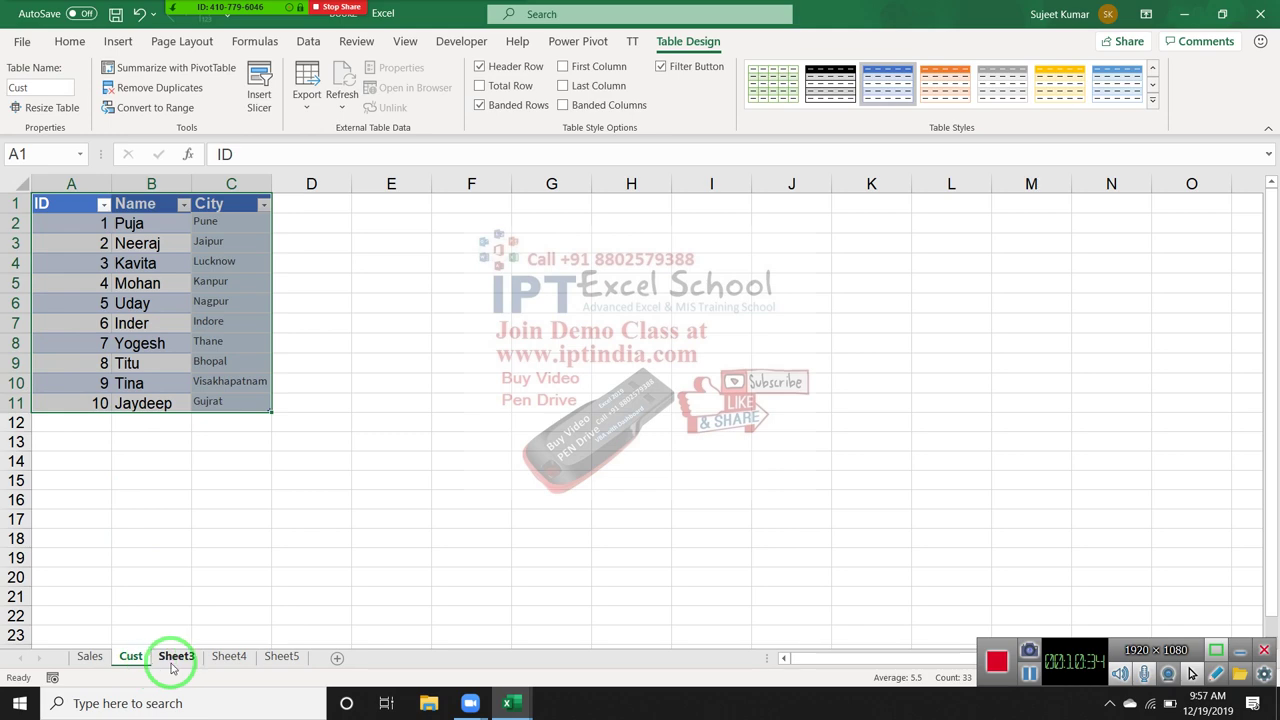
Convert the product data A1:C8 on Sheet3 into a table with headers named Product, and return to the Sales sheet
{"action": "left_click", "coordinate": [174, 657]}
{"action": "left_click", "coordinate": [72, 205]}
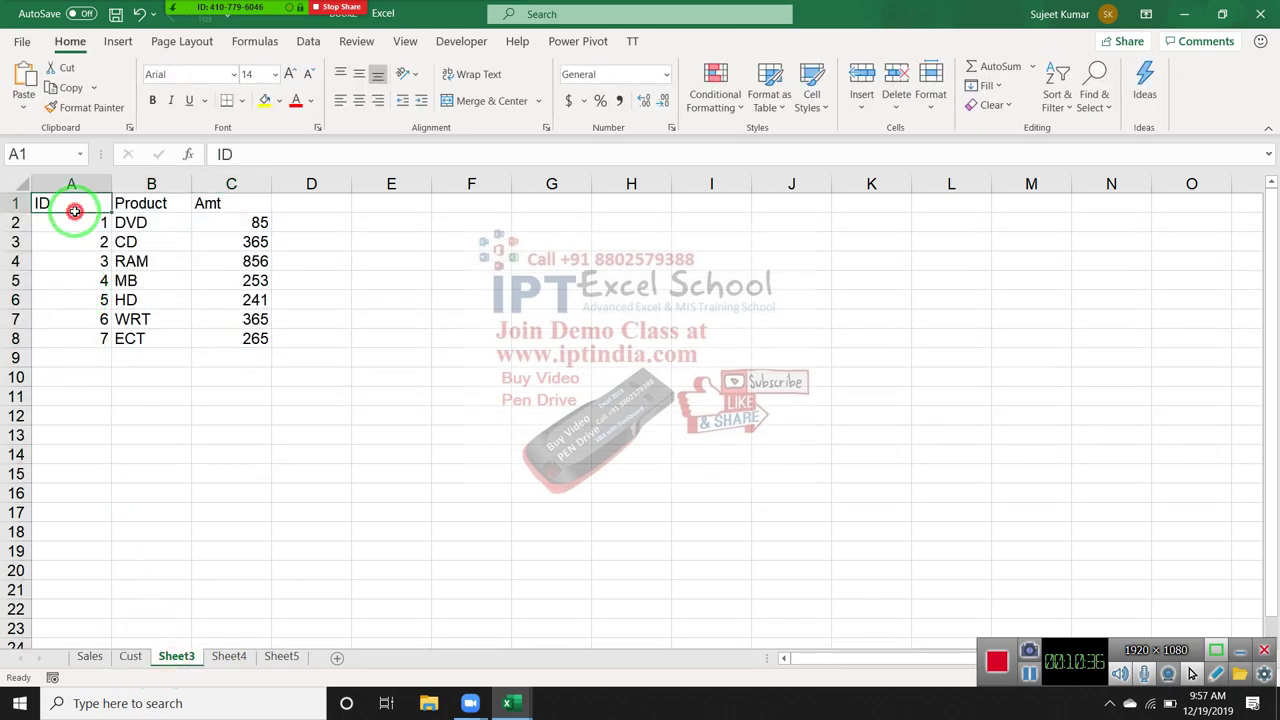
{"action": "left_click", "coordinate": [120, 42]}
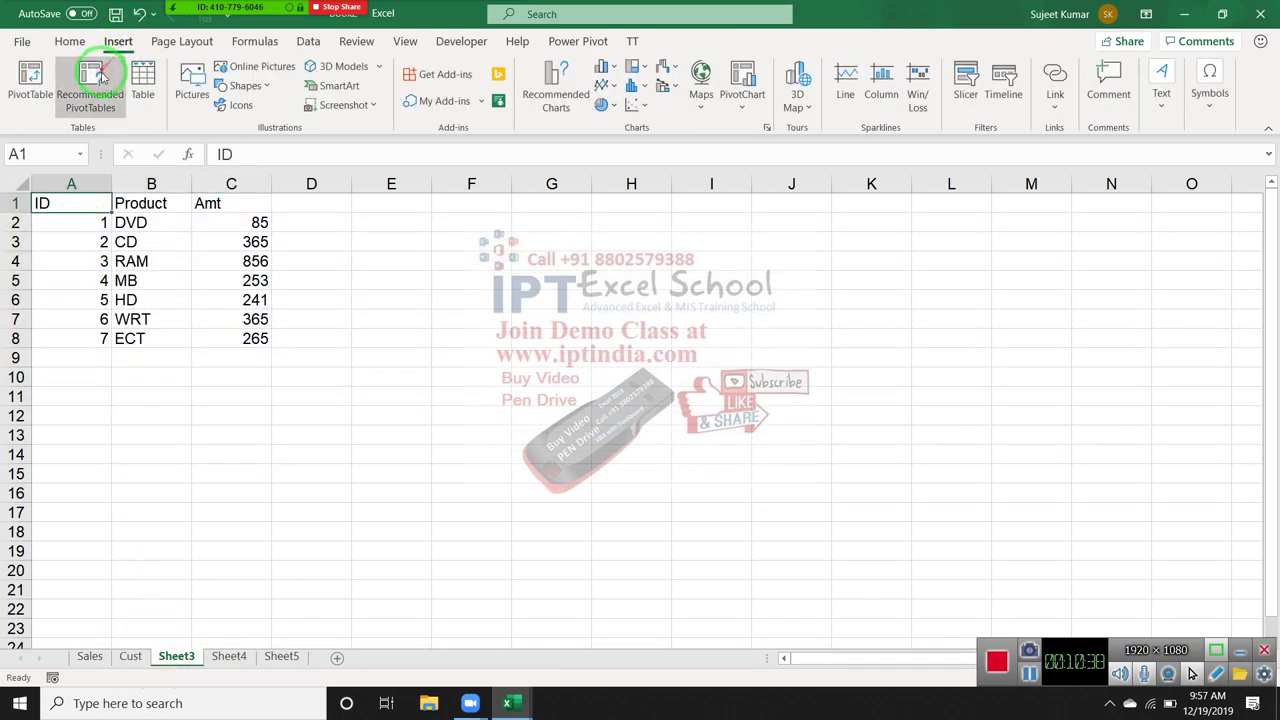
{"action": "left_click", "coordinate": [141, 91]}
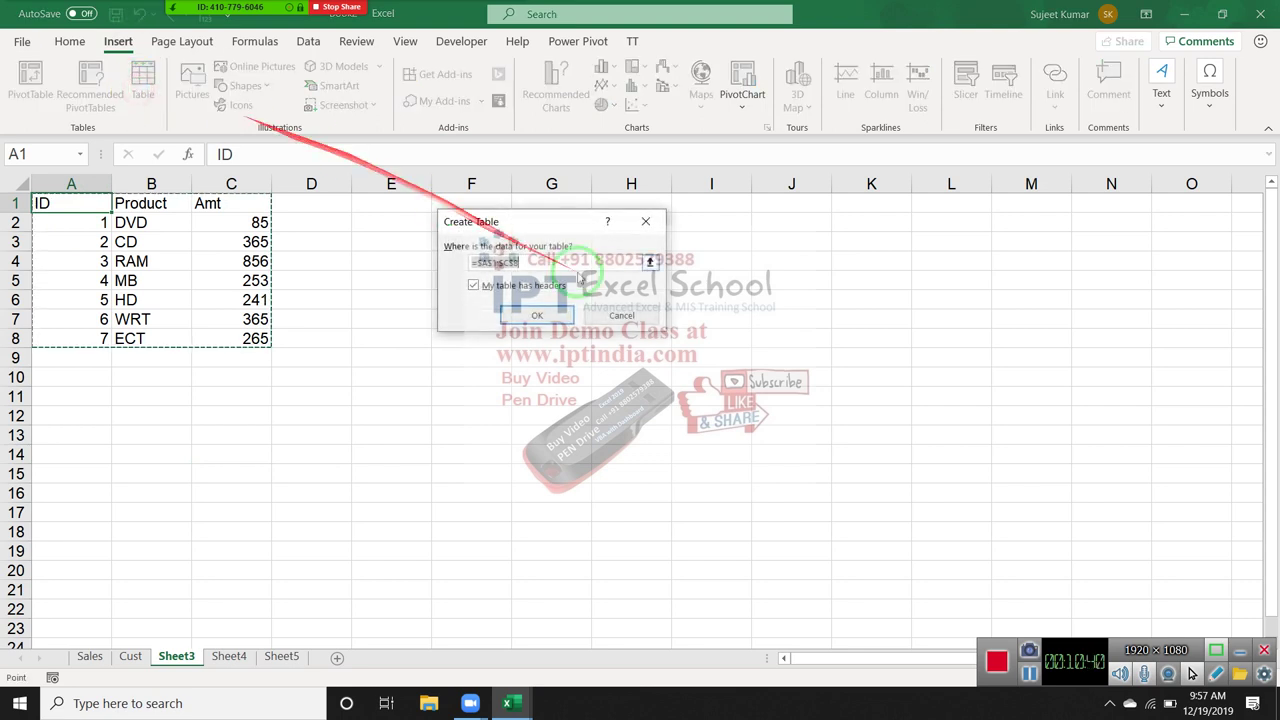
{"action": "left_click", "coordinate": [521, 316]}
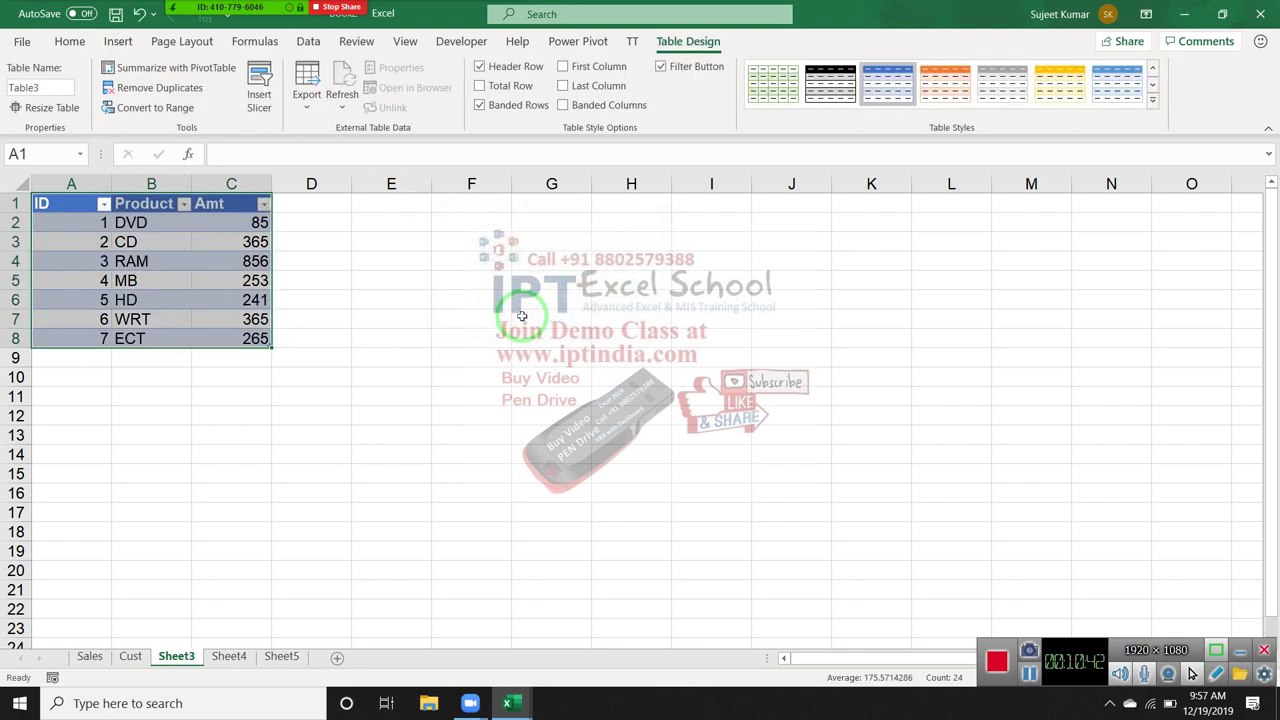
{"action": "left_click", "coordinate": [24, 87]}
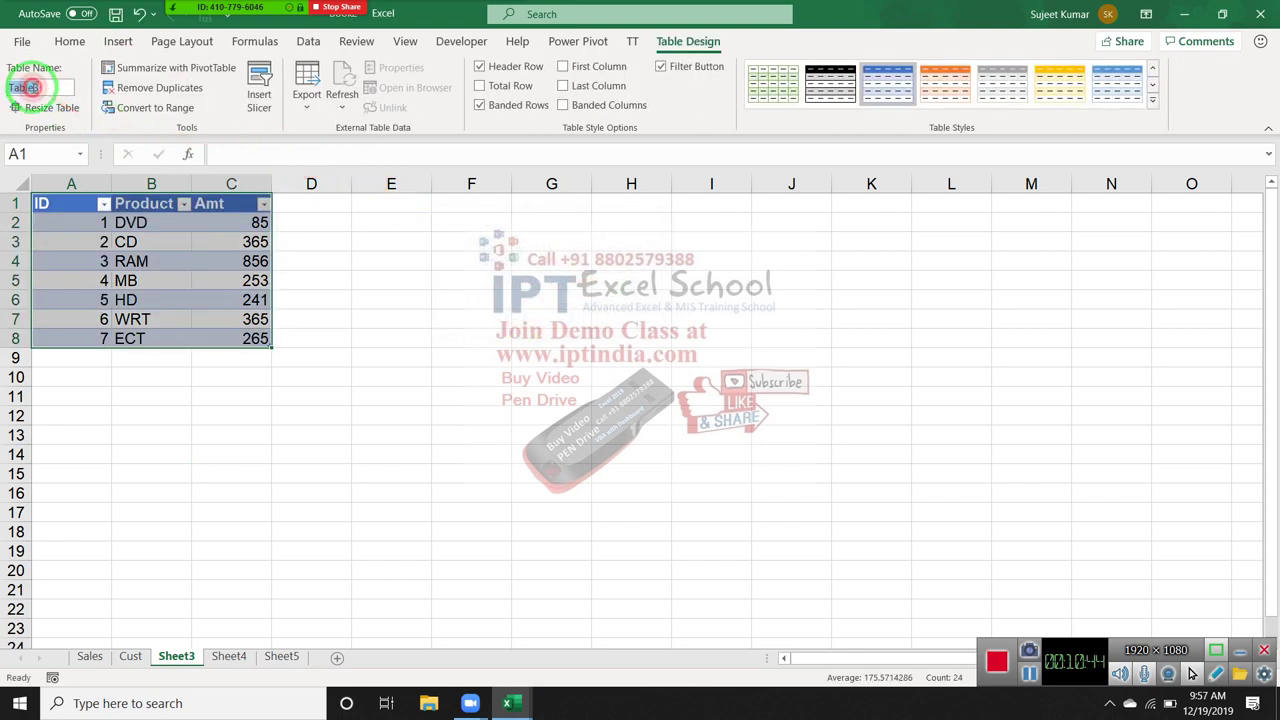
{"action": "type", "text": "Prod"}
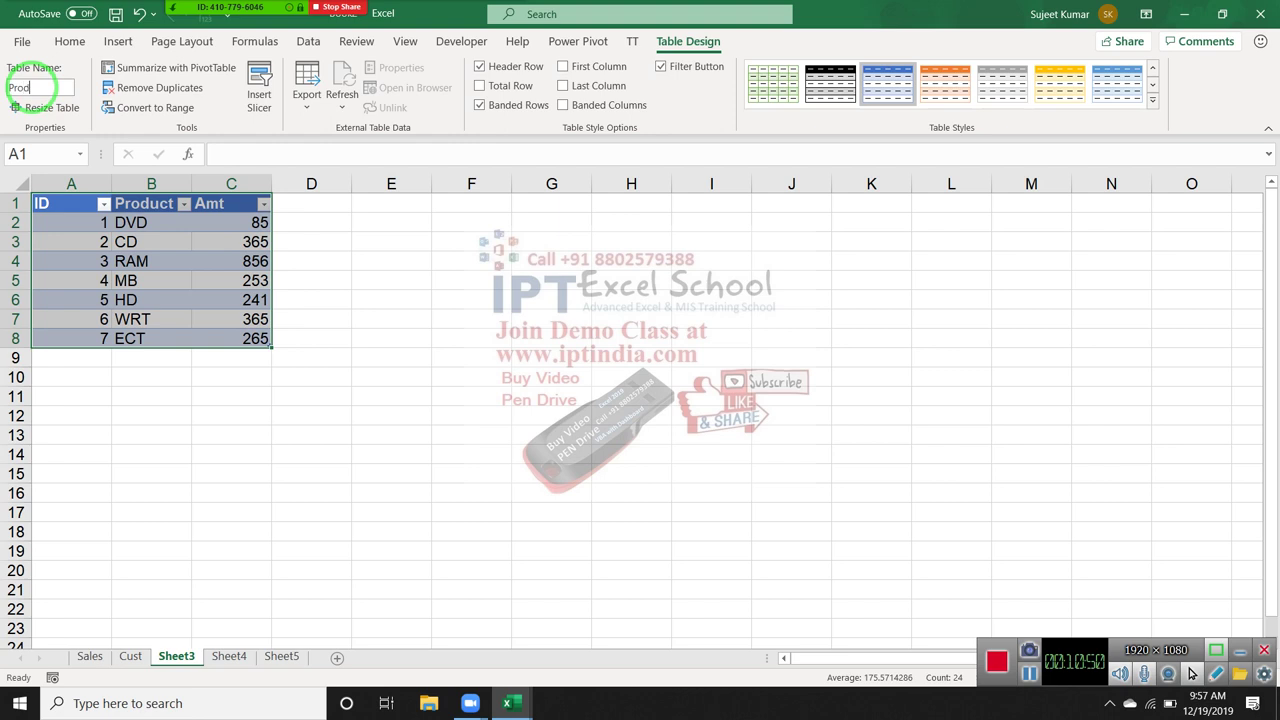
{"action": "type", "text": "uct"}
{"action": "left_click", "coordinate": [183, 450]}
{"action": "left_click", "coordinate": [89, 658]}
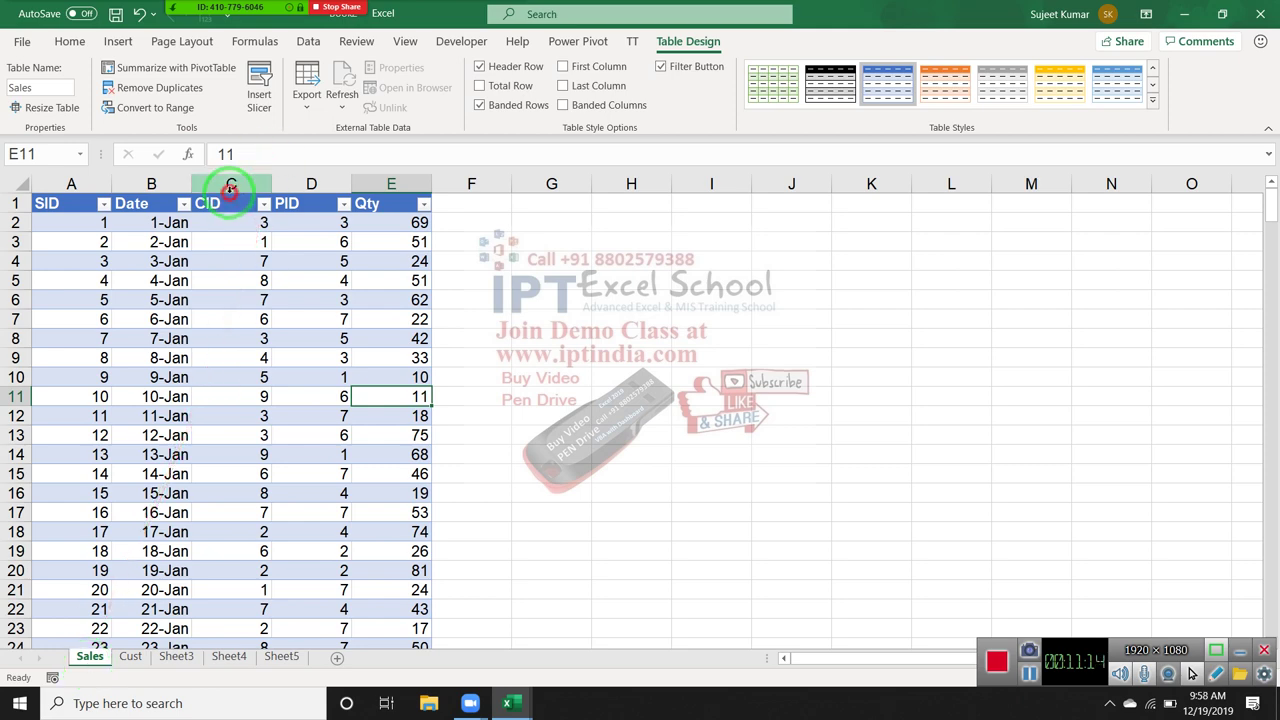
Review the CID column on the Sales sheet against the Cust table, and the PID column on the Sales sheet
{"action": "left_click", "coordinate": [230, 185]}
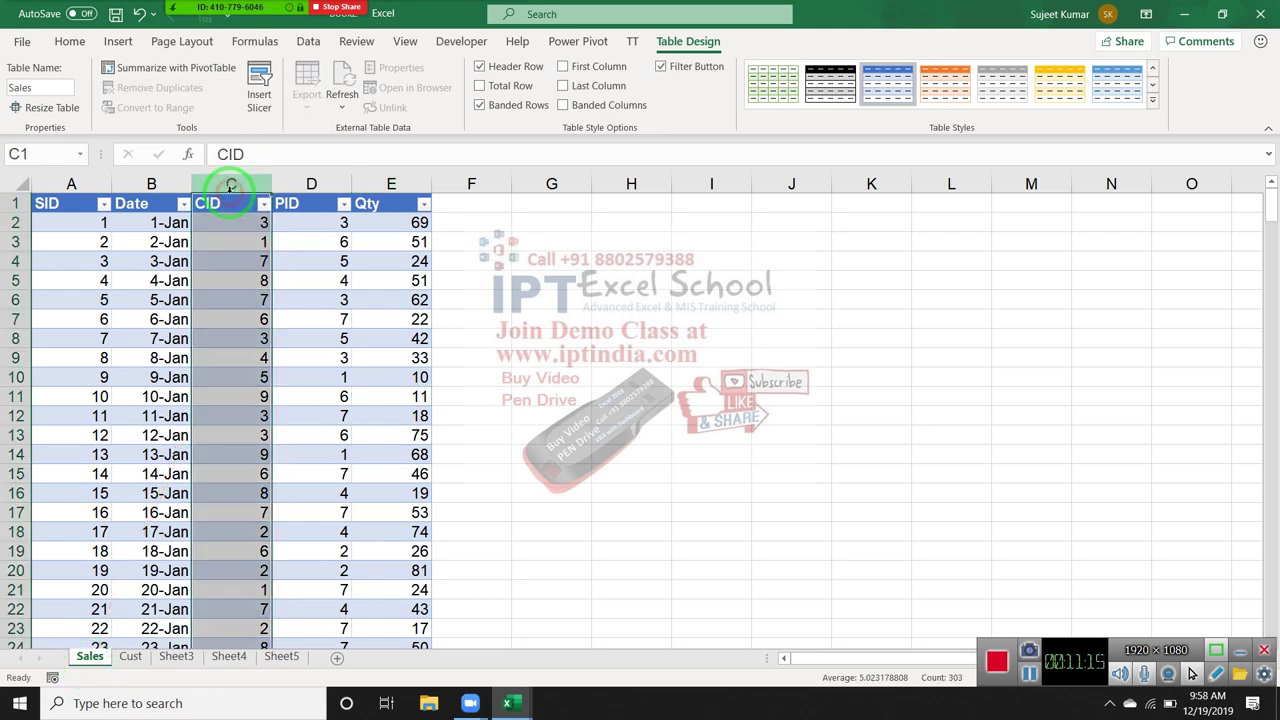
{"action": "left_click", "coordinate": [131, 657]}
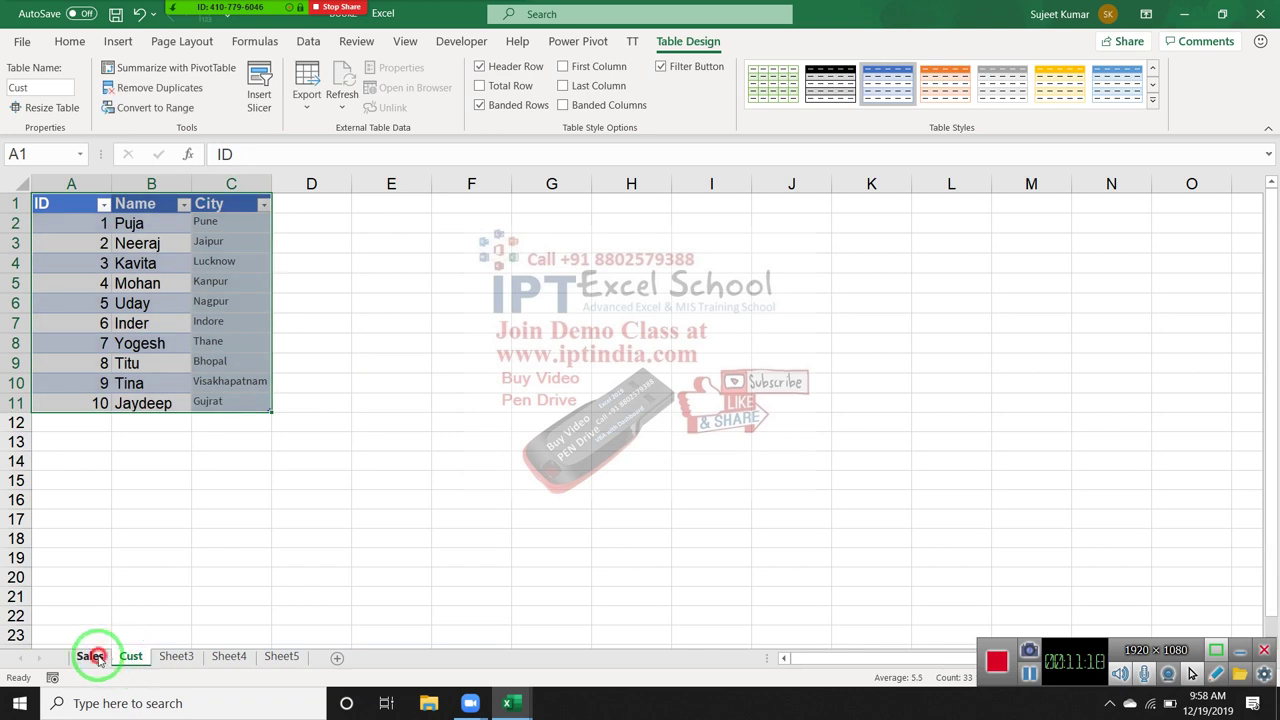
{"action": "left_click", "coordinate": [92, 657]}
{"action": "left_click", "coordinate": [312, 176]}
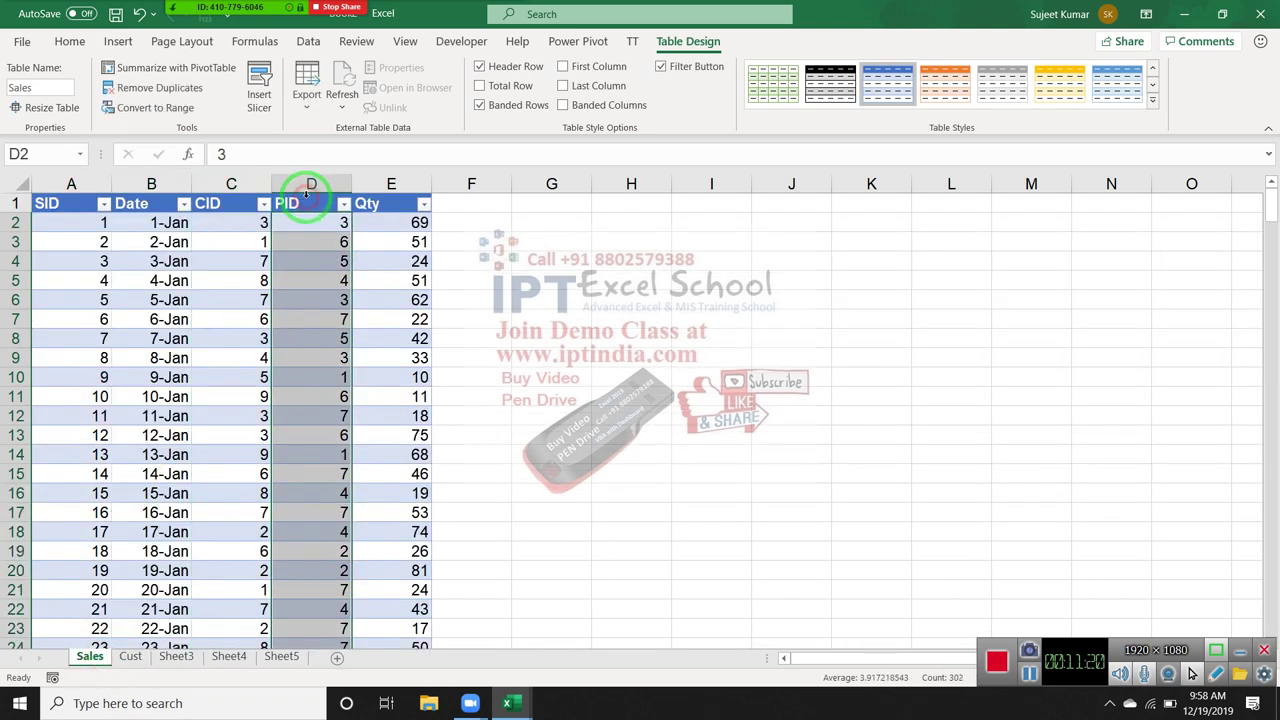
Rename Sheet3 as Product
{"action": "left_click", "coordinate": [177, 657]}
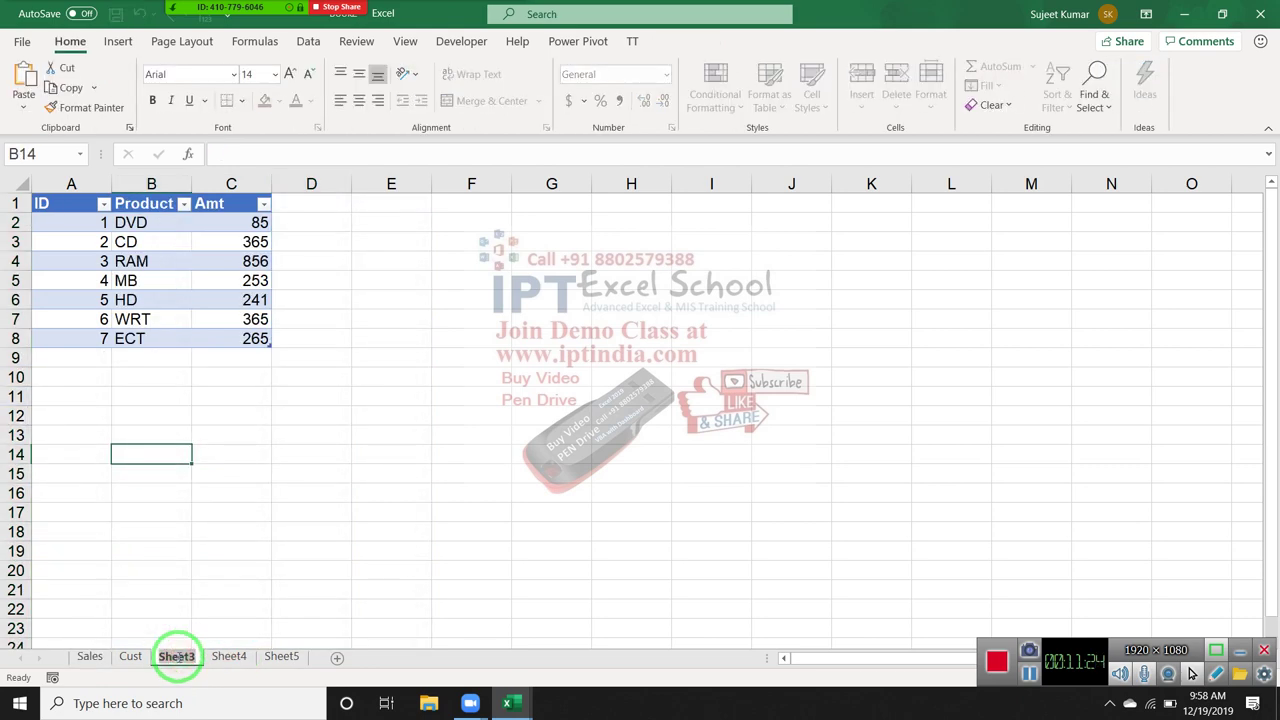
{"action": "double_click", "coordinate": [177, 657]}
{"action": "type", "text": "Pu"}
{"action": "key", "text": "BackSpace"}
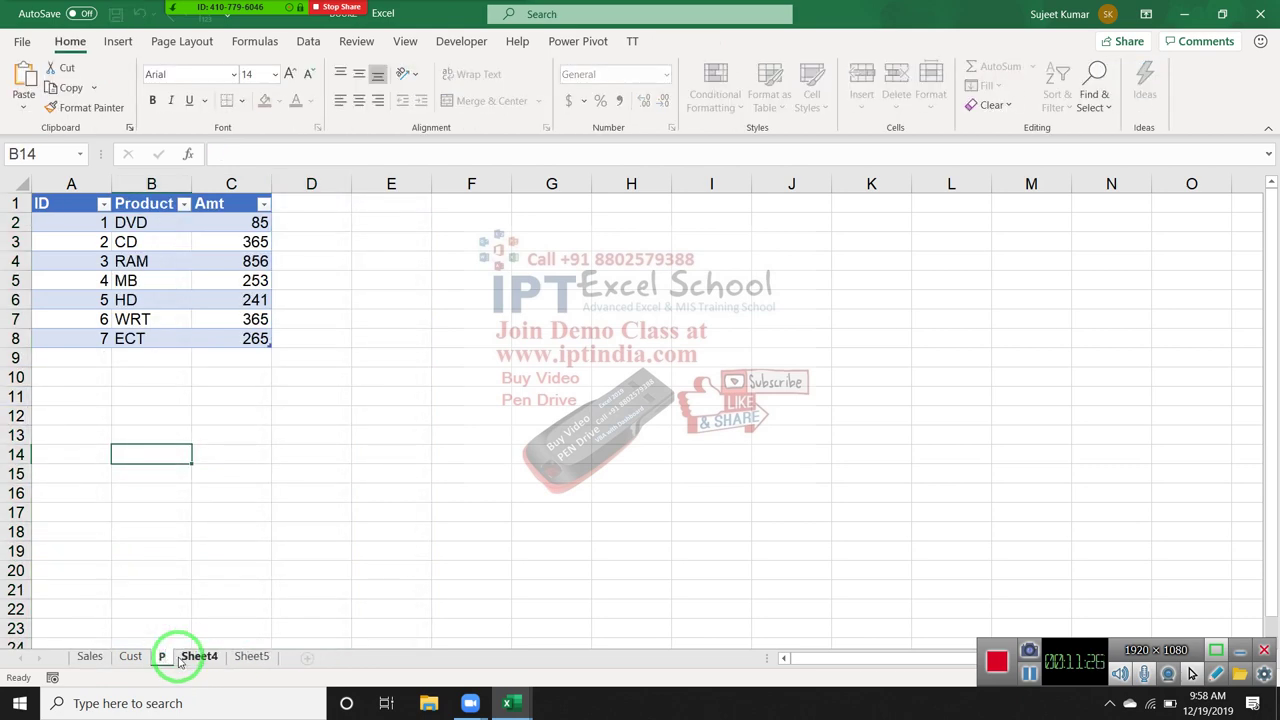
{"action": "type", "text": "ro"}
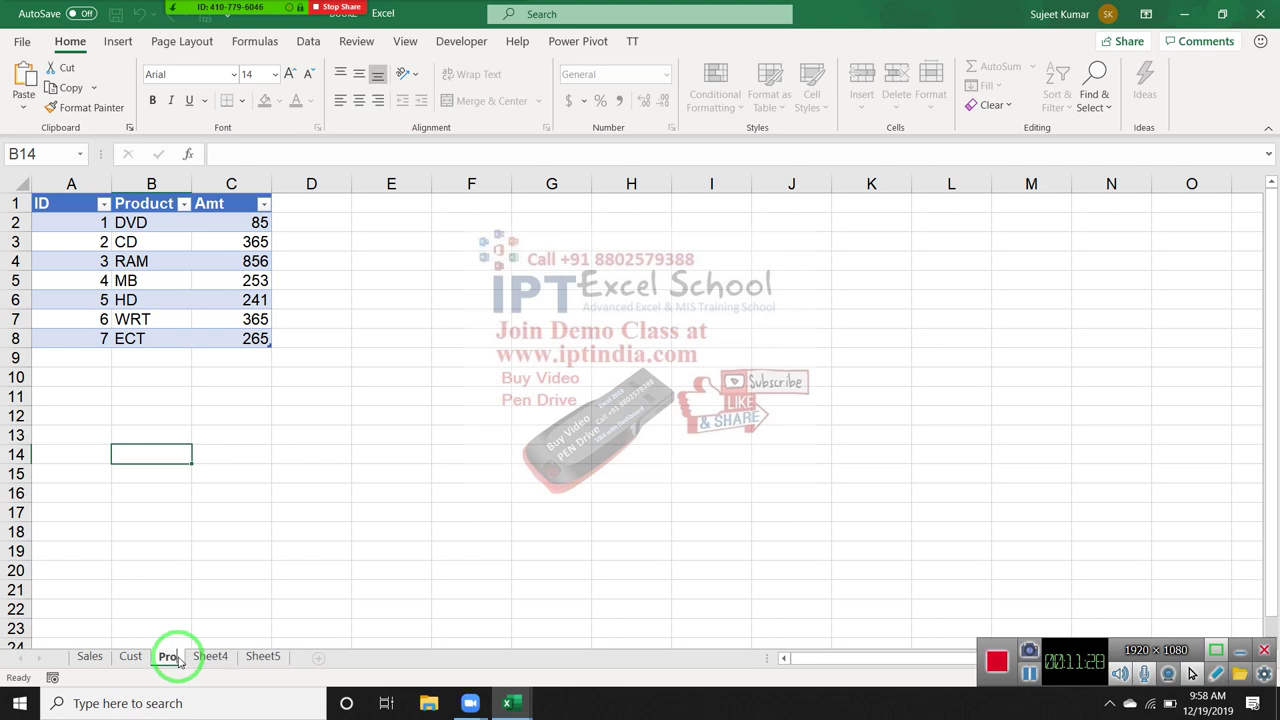
{"action": "type", "text": "duc"}
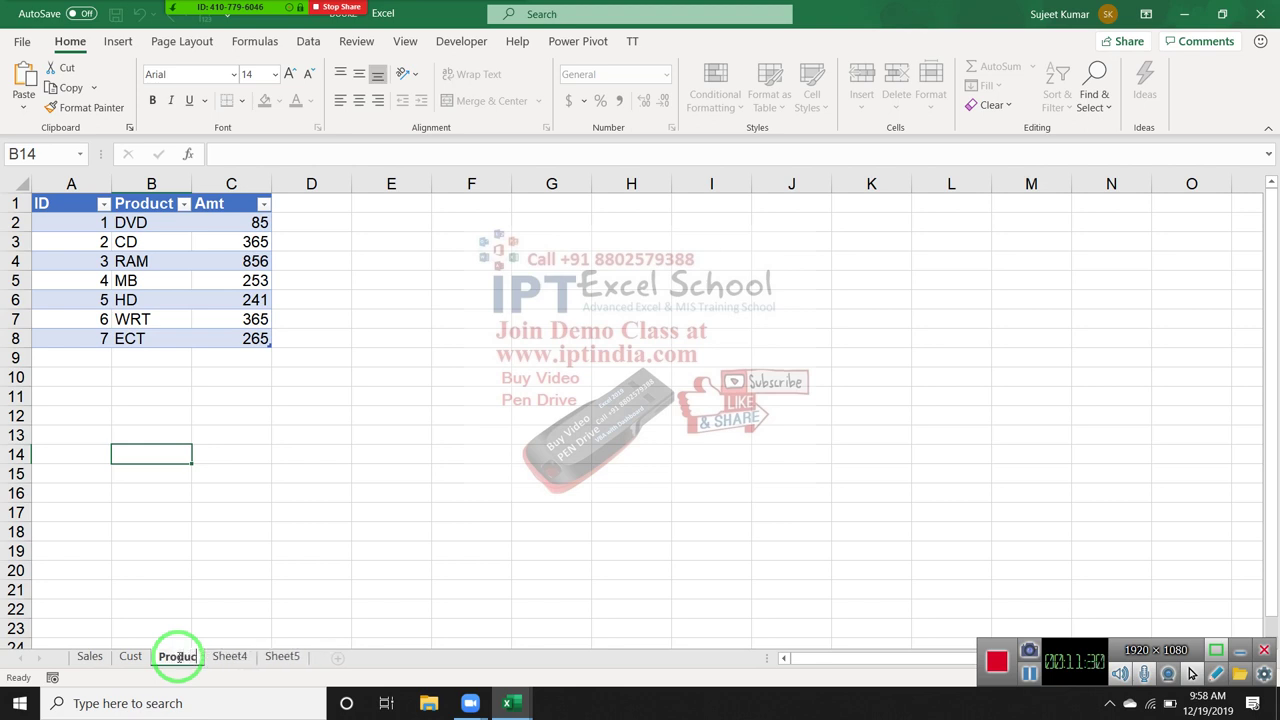
{"action": "type", "text": "t"}
{"action": "key", "text": "Return"}
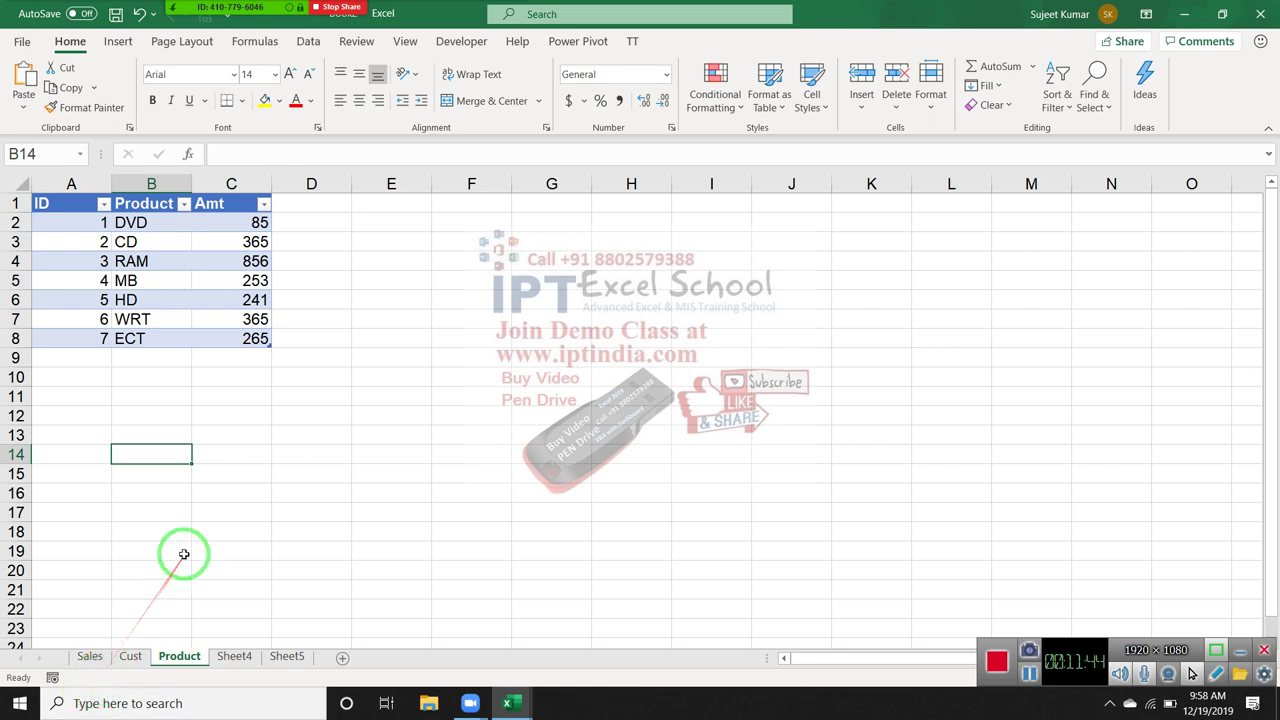
Create a PivotTable from the Sales table on a new worksheet, adding its data to the Data Model
{"action": "left_click", "coordinate": [96, 657]}
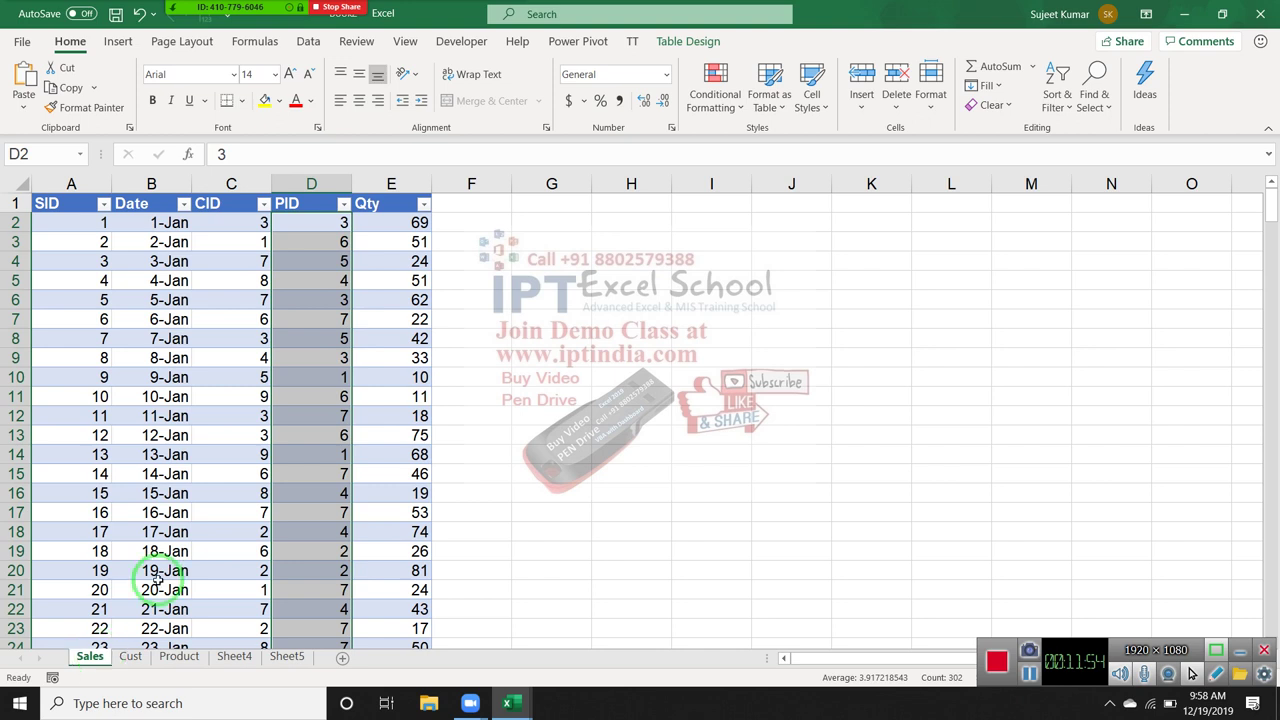
{"action": "left_click", "coordinate": [86, 222]}
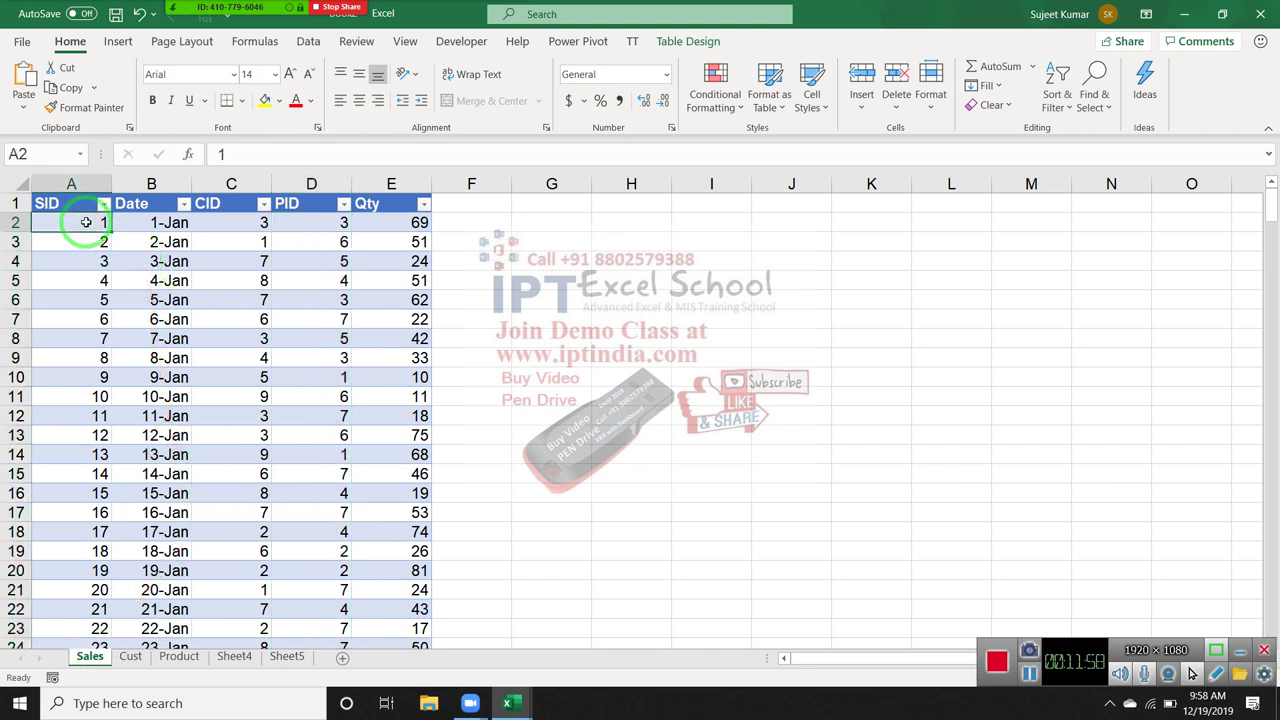
{"action": "left_click", "coordinate": [124, 44]}
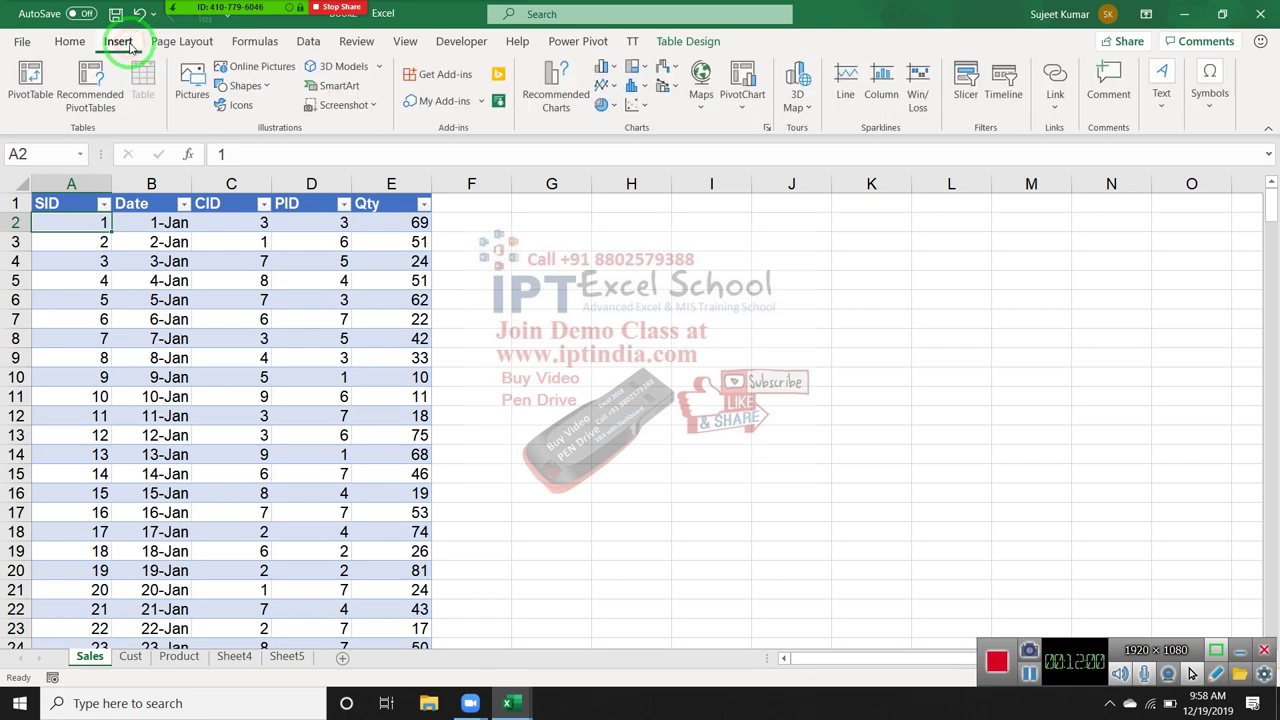
{"action": "left_click", "coordinate": [117, 94]}
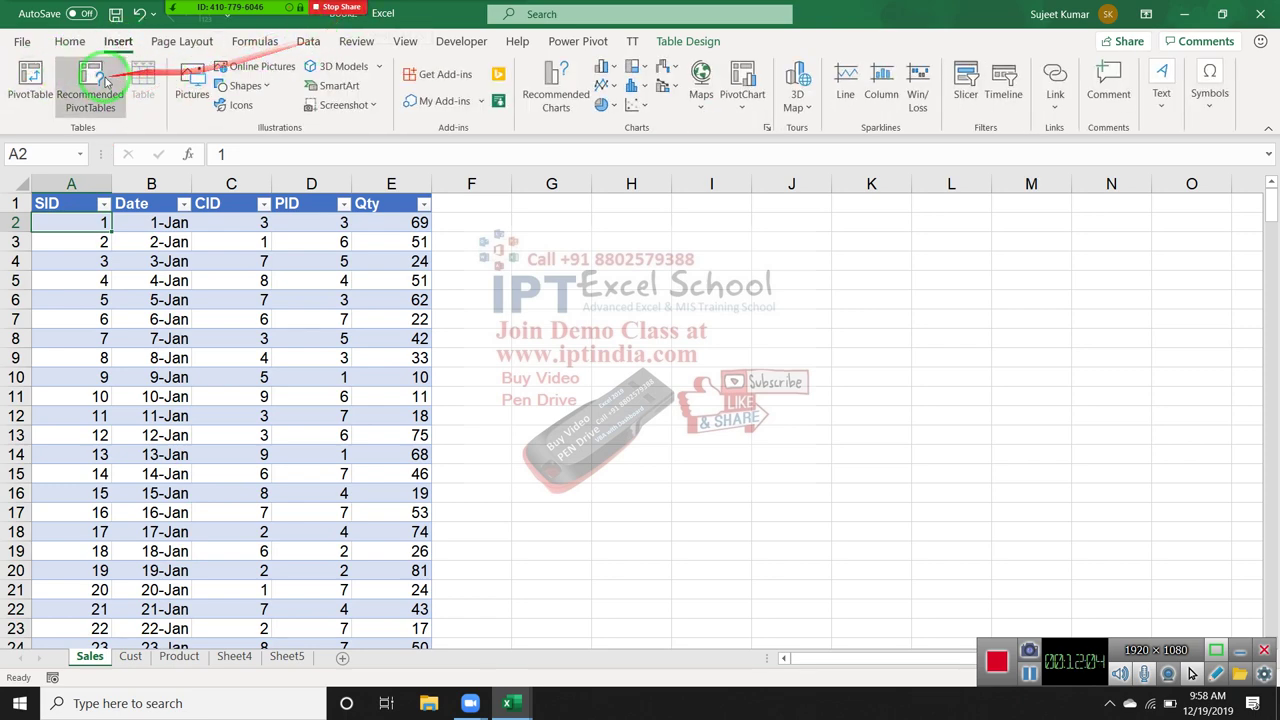
{"action": "left_click", "coordinate": [30, 85]}
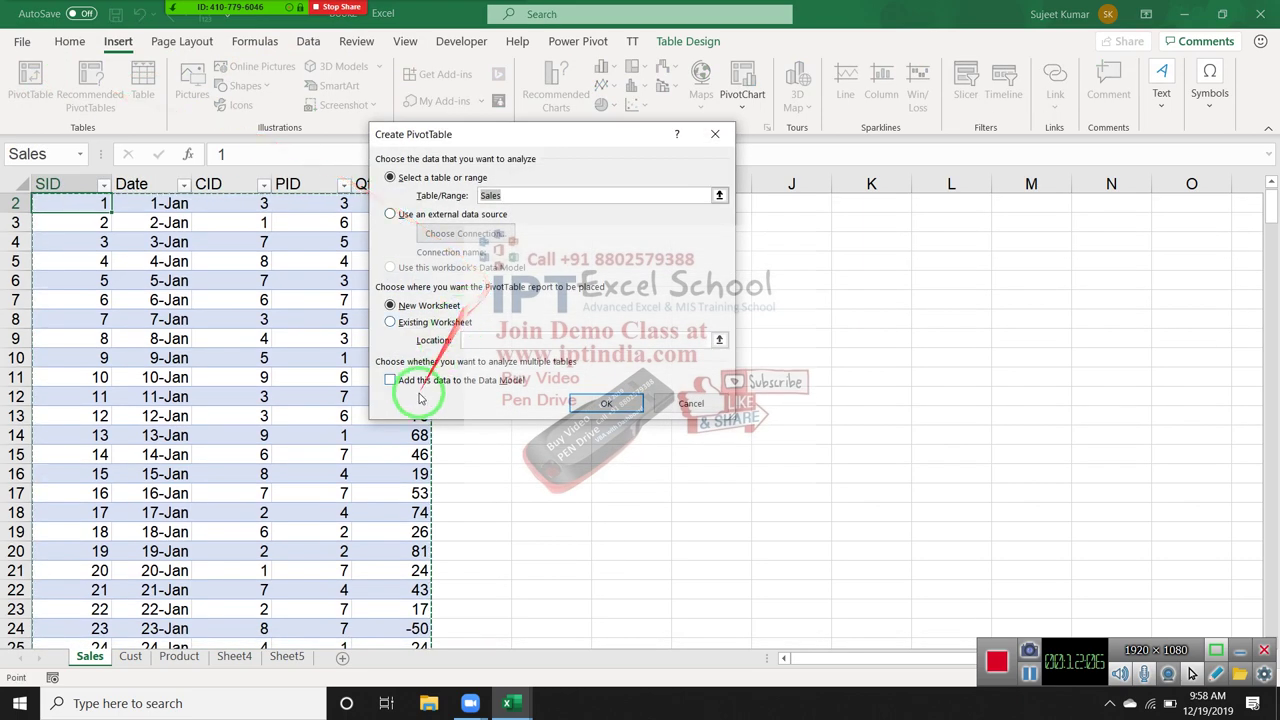
{"action": "left_click", "coordinate": [424, 384]}
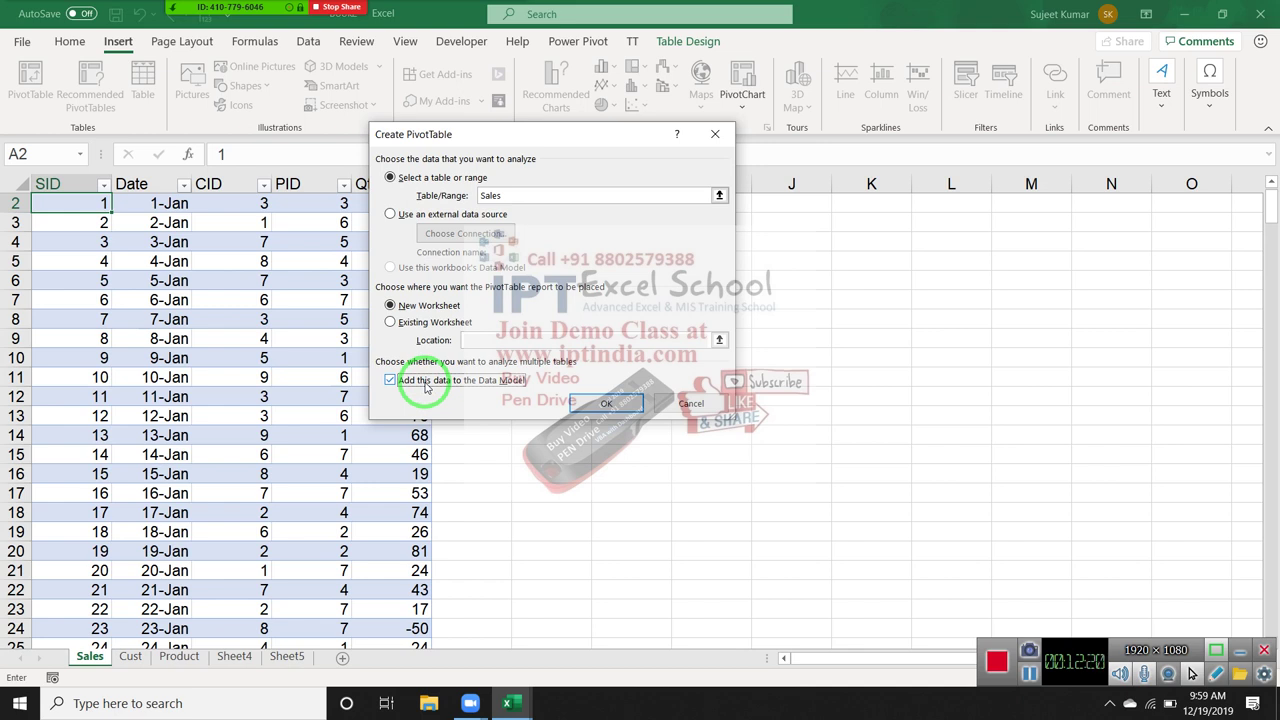
{"action": "left_click", "coordinate": [597, 400]}
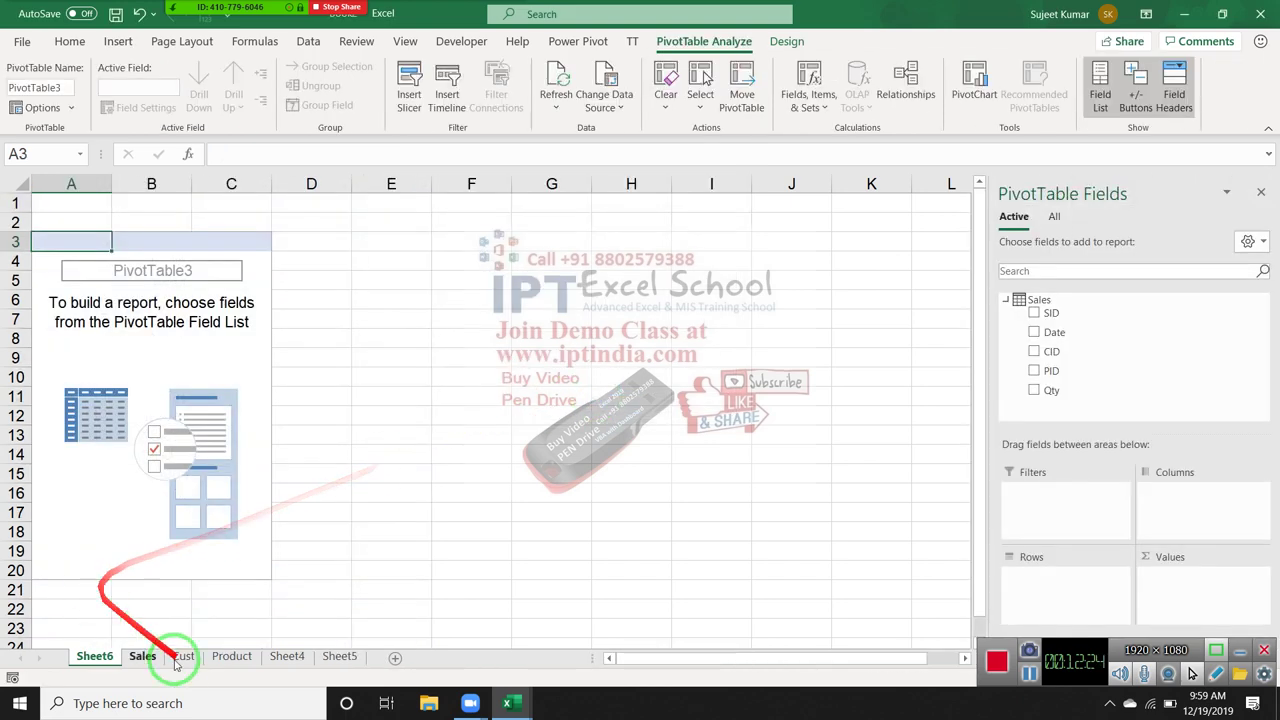
Create a PivotTable from the Cust table on a new worksheet, adding its data to the Data Model
{"action": "left_click", "coordinate": [180, 656]}
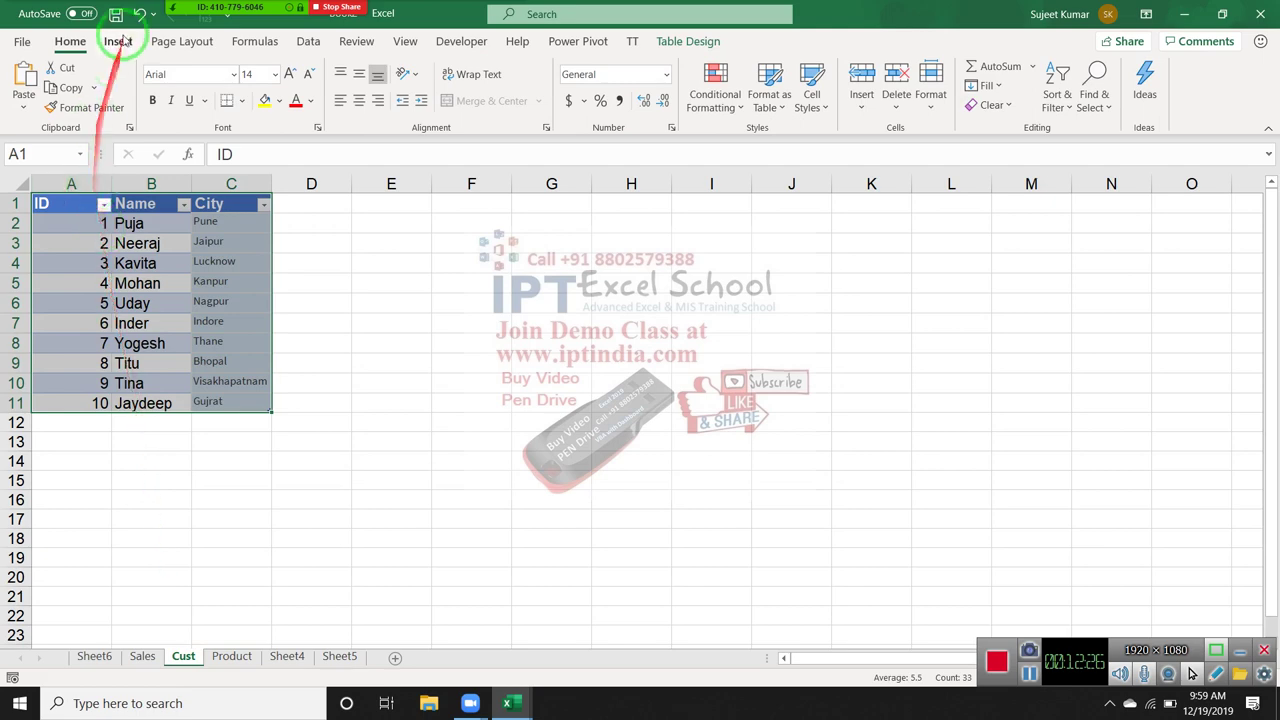
{"action": "left_click", "coordinate": [119, 41]}
{"action": "left_click", "coordinate": [40, 90]}
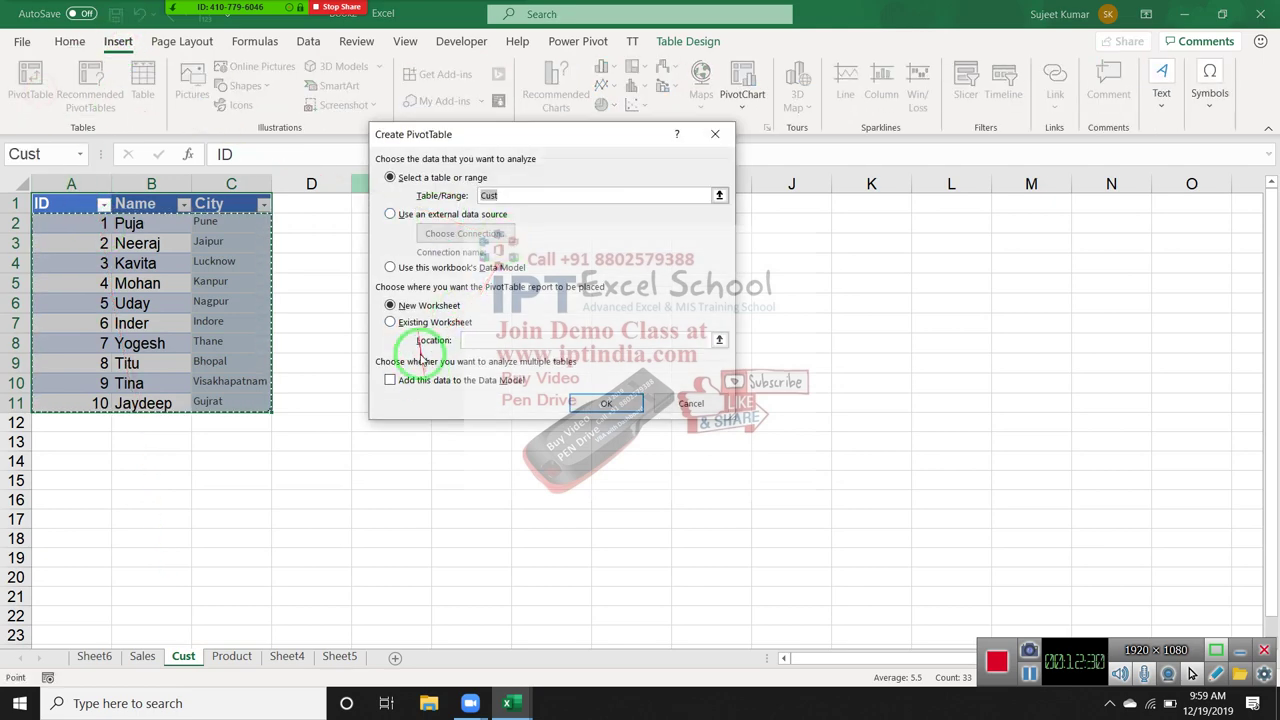
{"action": "left_click", "coordinate": [420, 380]}
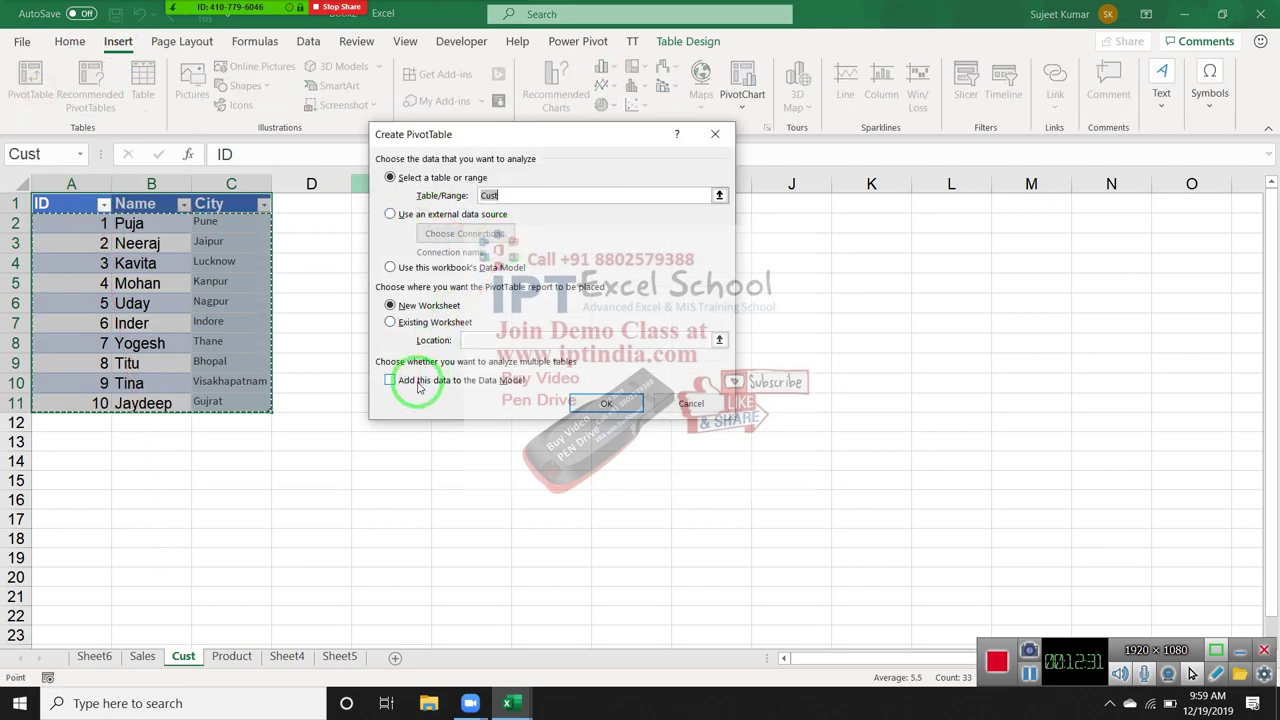
{"action": "left_click", "coordinate": [586, 405]}
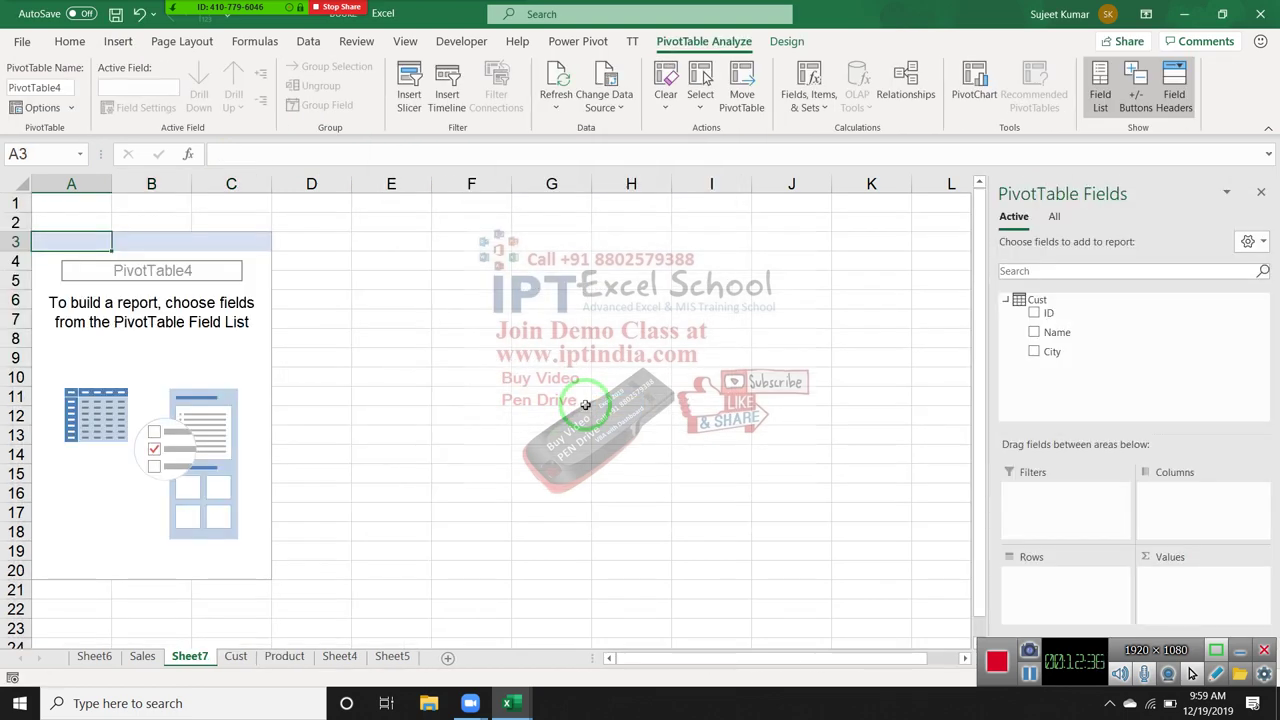
Create a relationship between the ID column of the Cust table and the CID column of the Sales table
{"action": "left_click", "coordinate": [904, 86]}
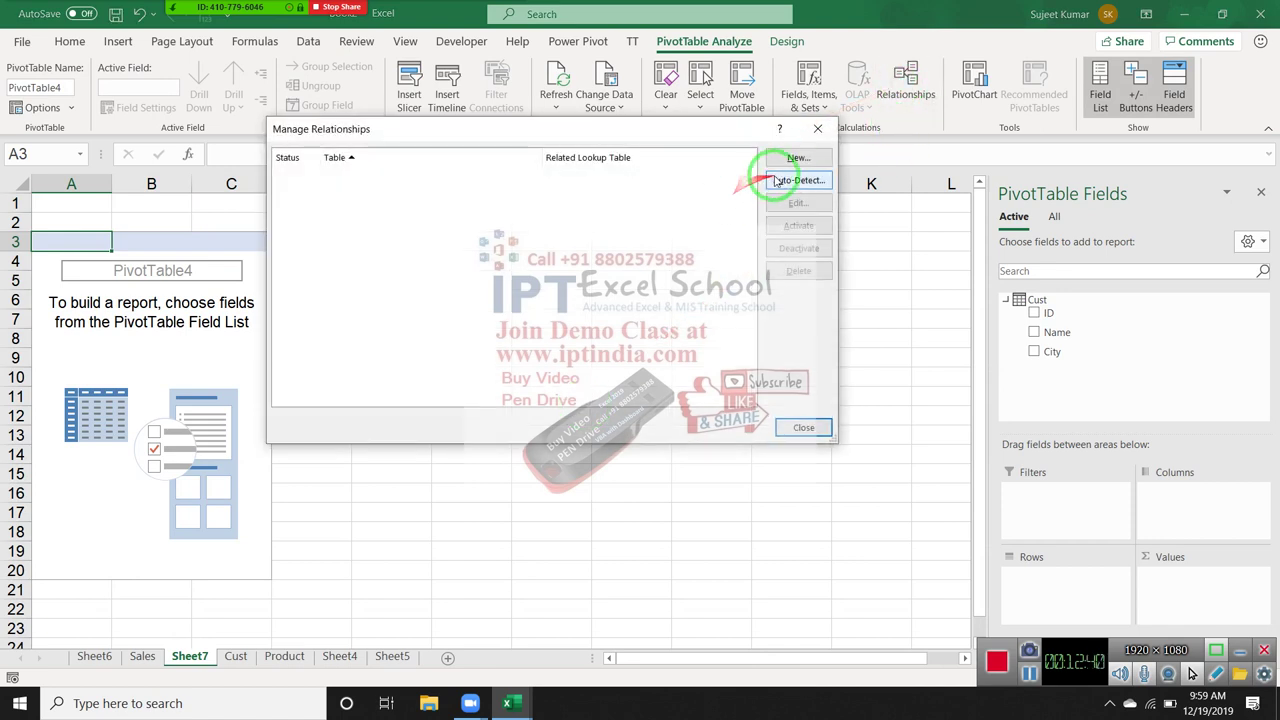
{"action": "left_click", "coordinate": [796, 160]}
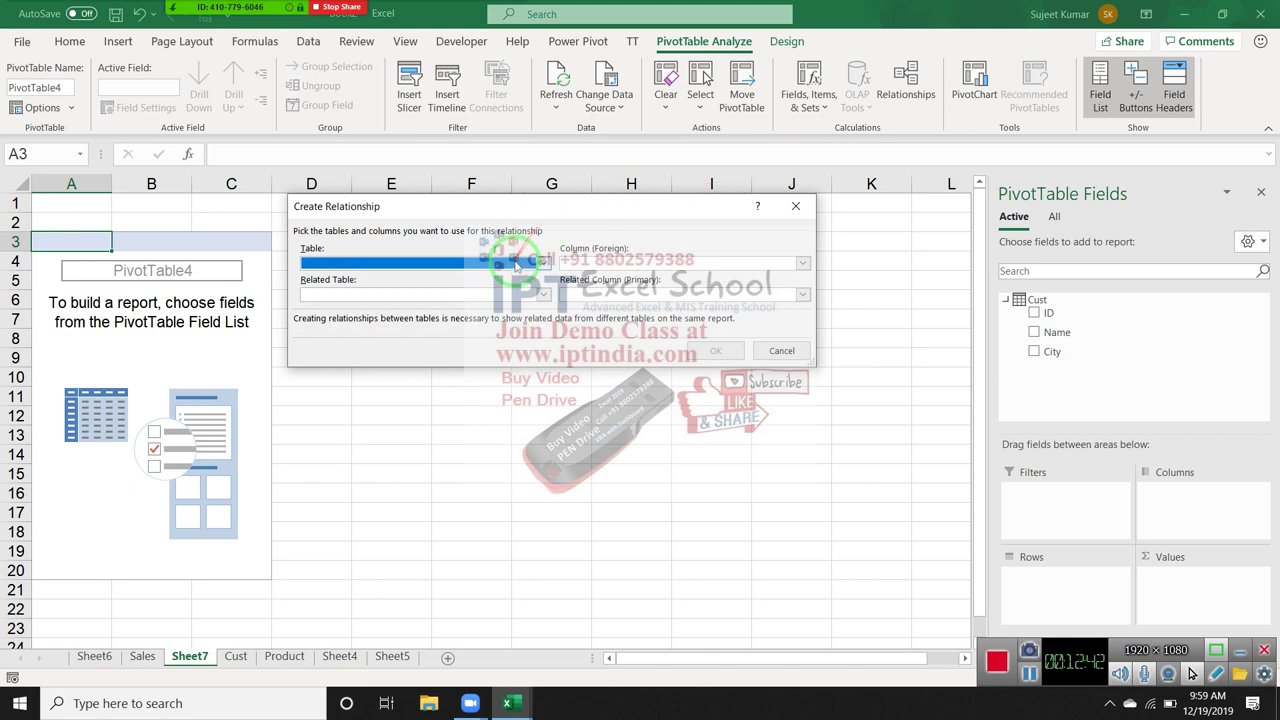
{"action": "left_click", "coordinate": [516, 263]}
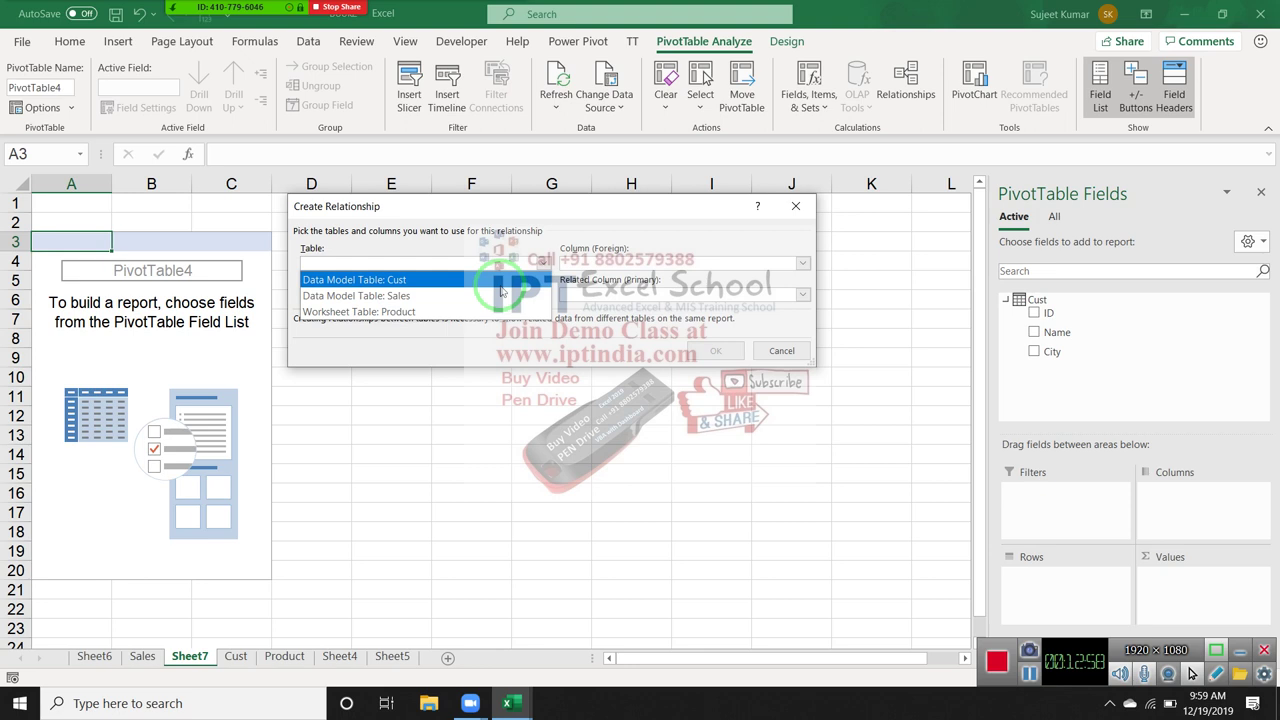
{"action": "left_click", "coordinate": [500, 284]}
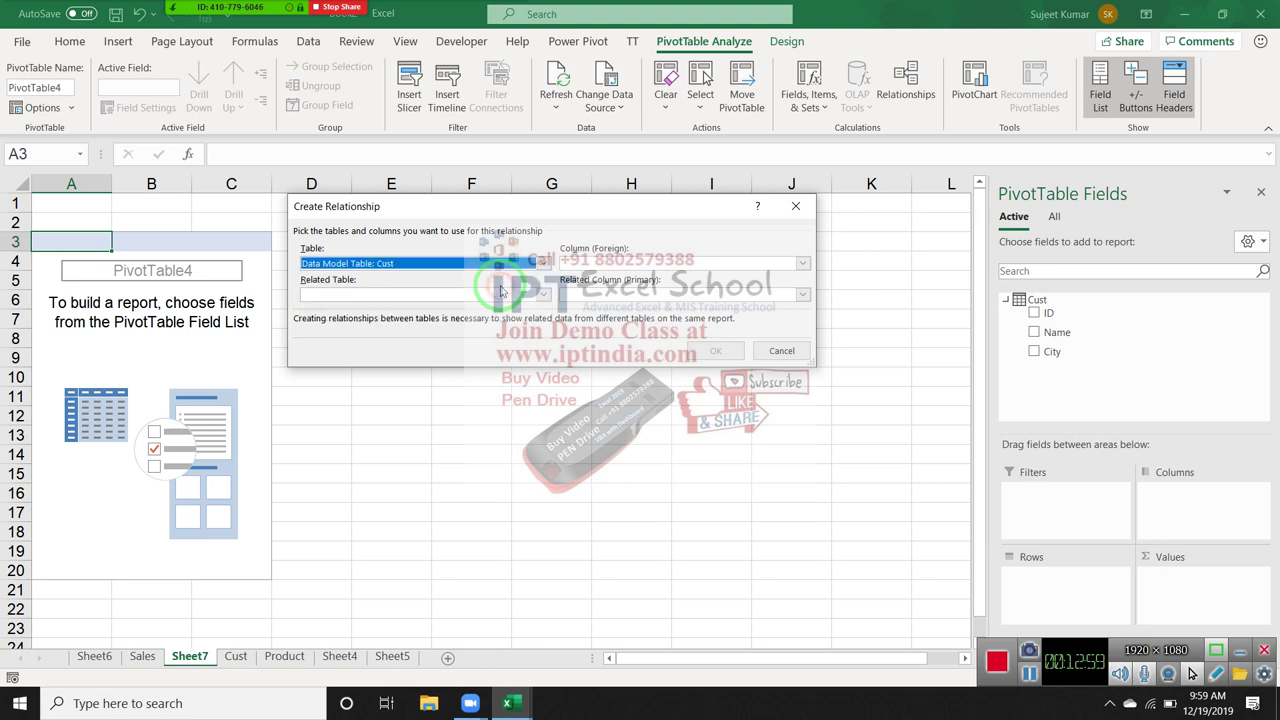
{"action": "left_click", "coordinate": [590, 263]}
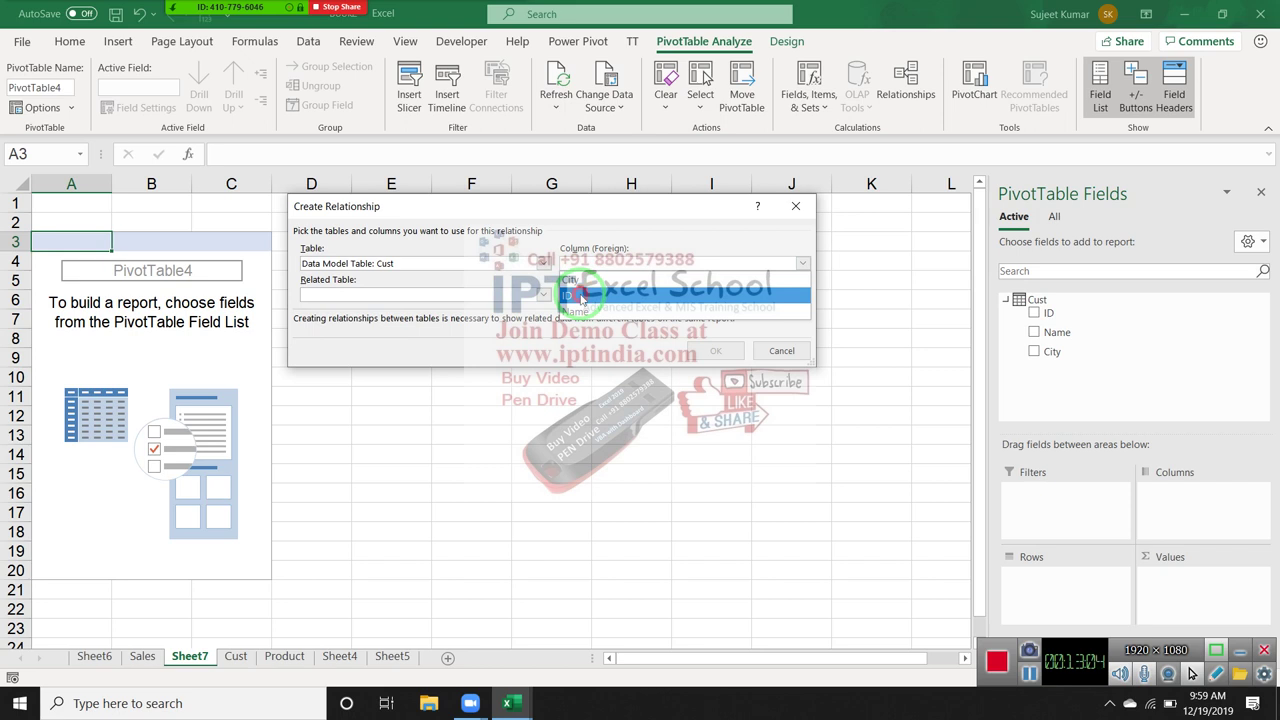
{"action": "left_click", "coordinate": [581, 297]}
{"action": "left_click", "coordinate": [540, 294]}
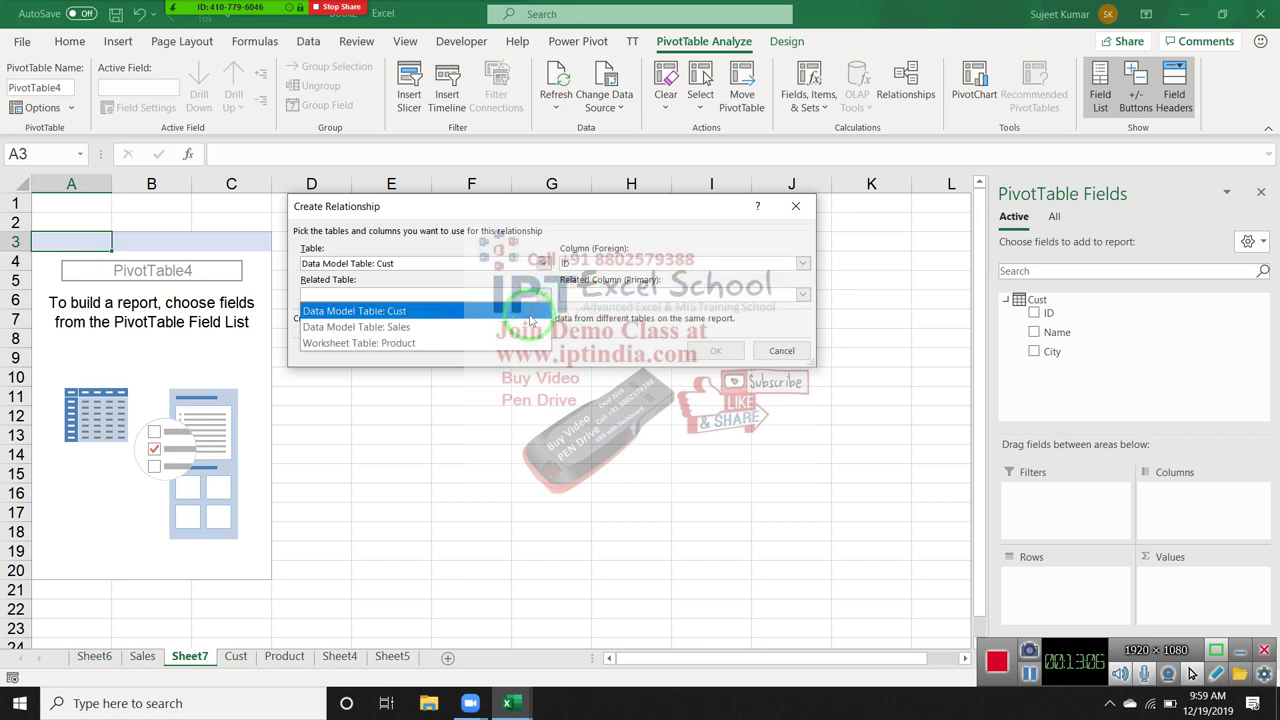
{"action": "left_click", "coordinate": [531, 330]}
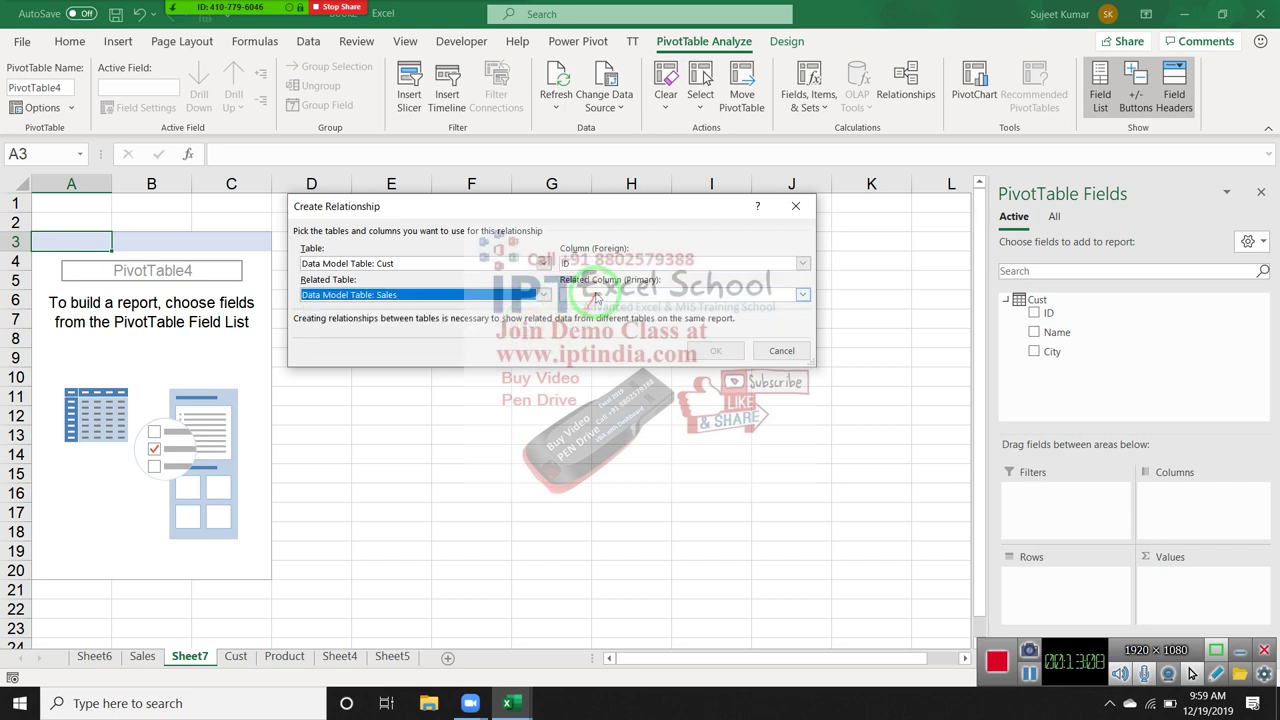
{"action": "left_click", "coordinate": [598, 293]}
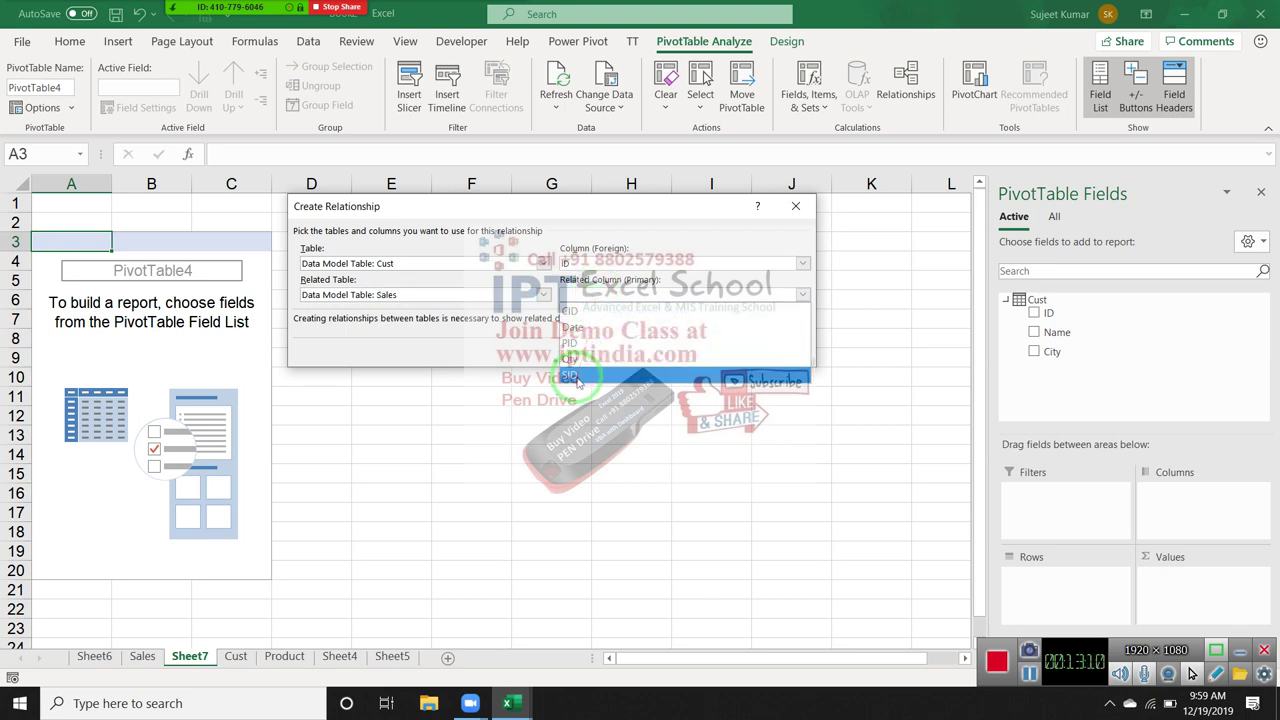
{"action": "left_click", "coordinate": [590, 311]}
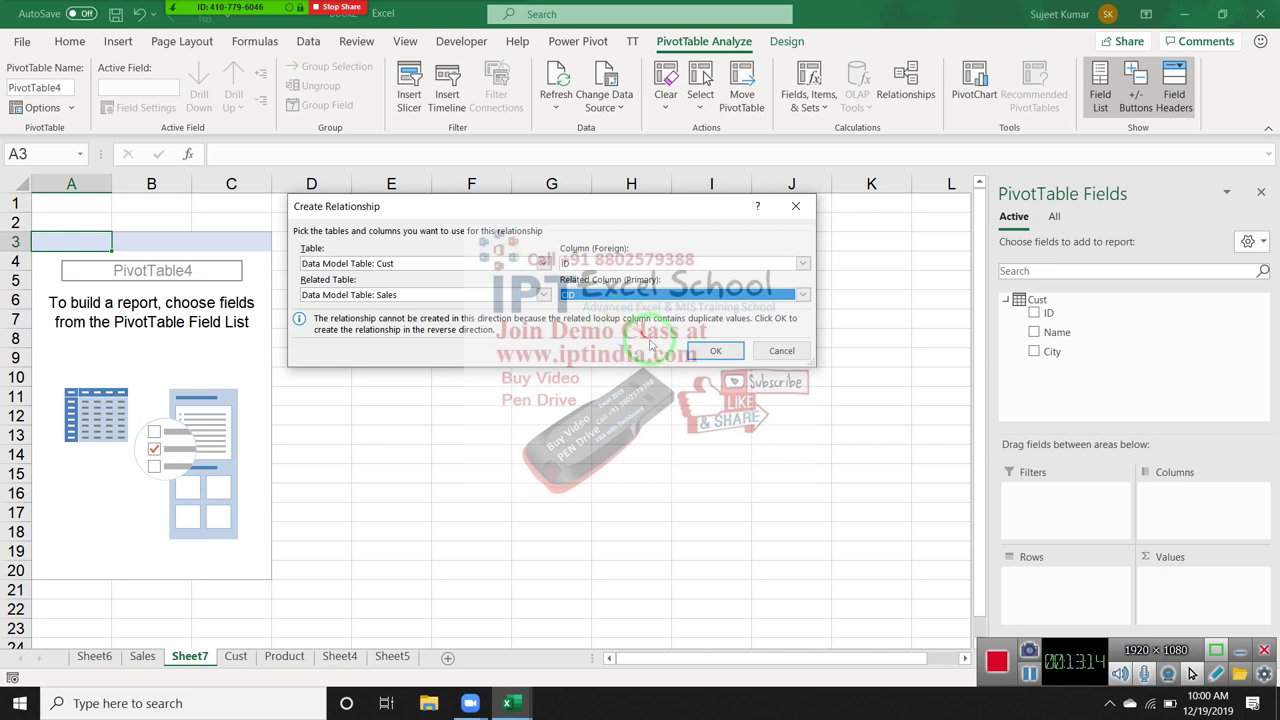
{"action": "left_click", "coordinate": [716, 352]}
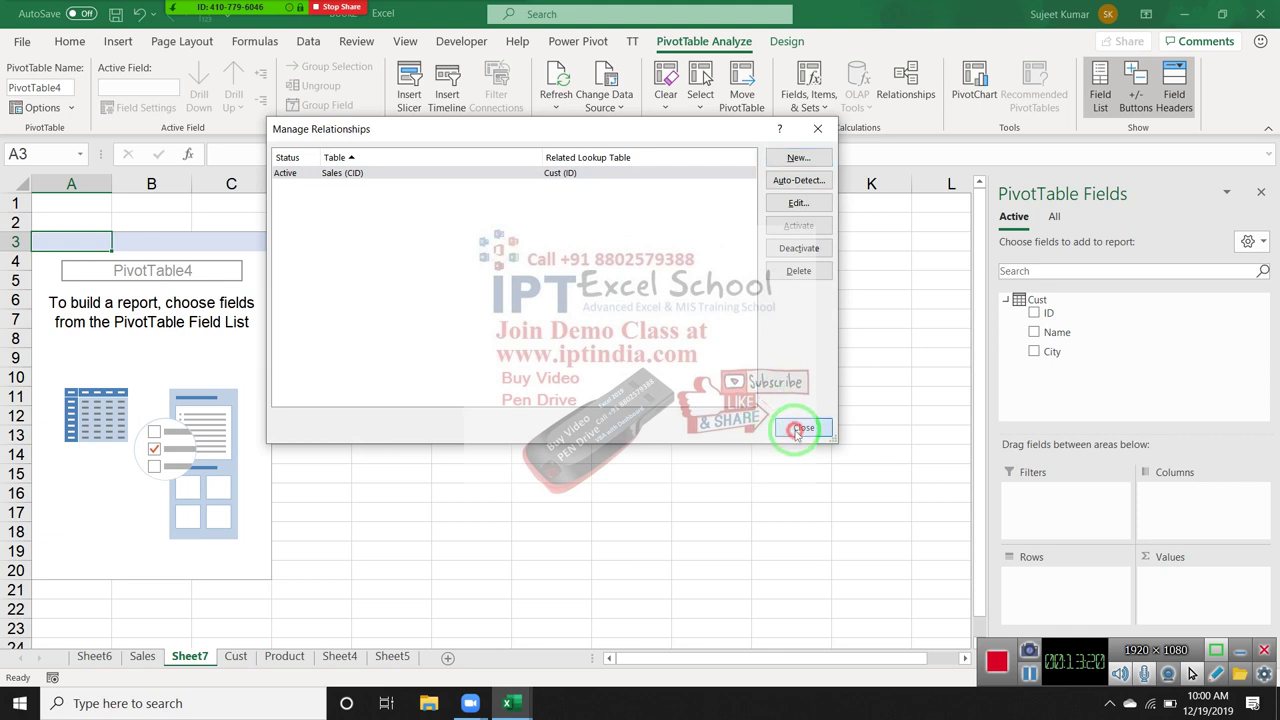
{"action": "left_click", "coordinate": [797, 428]}
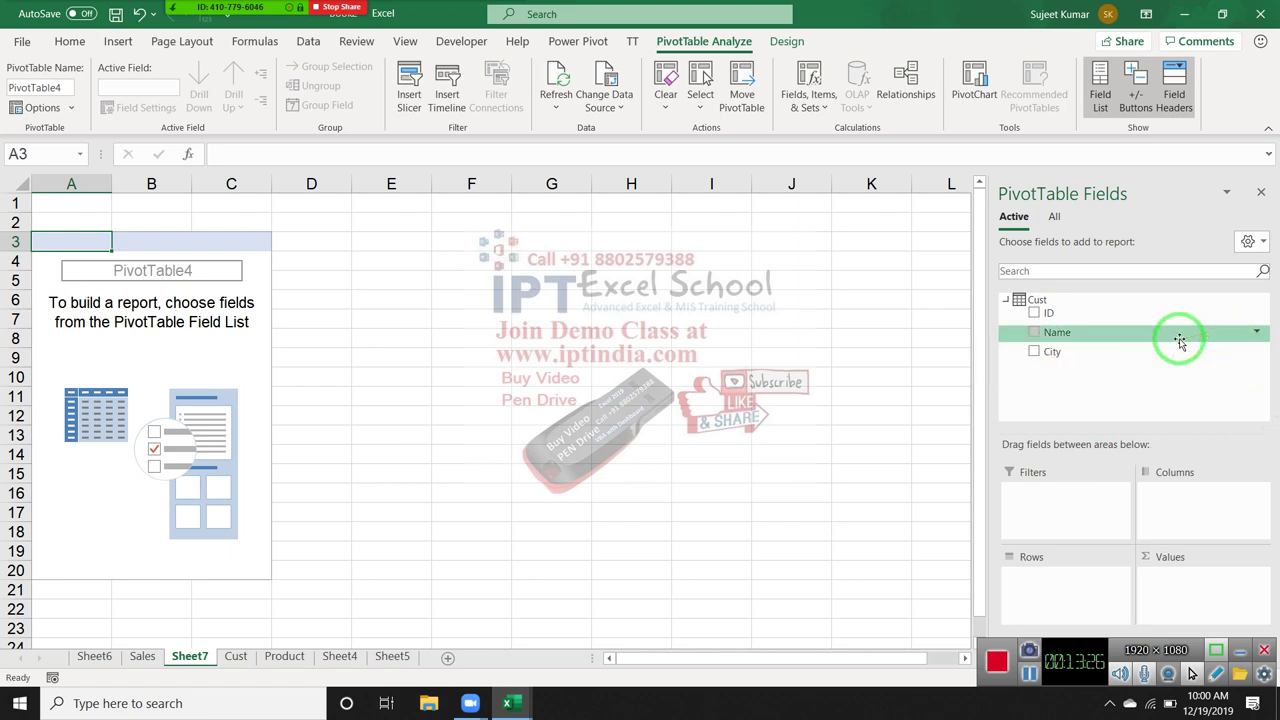
Build the PivotTable from all tables with City from Cust as rows and the sum of Qty from Sales as values
{"action": "left_click_drag", "start_coordinate": [1180, 341], "coordinate": [1066, 225]}
{"action": "left_click", "coordinate": [1058, 218]}
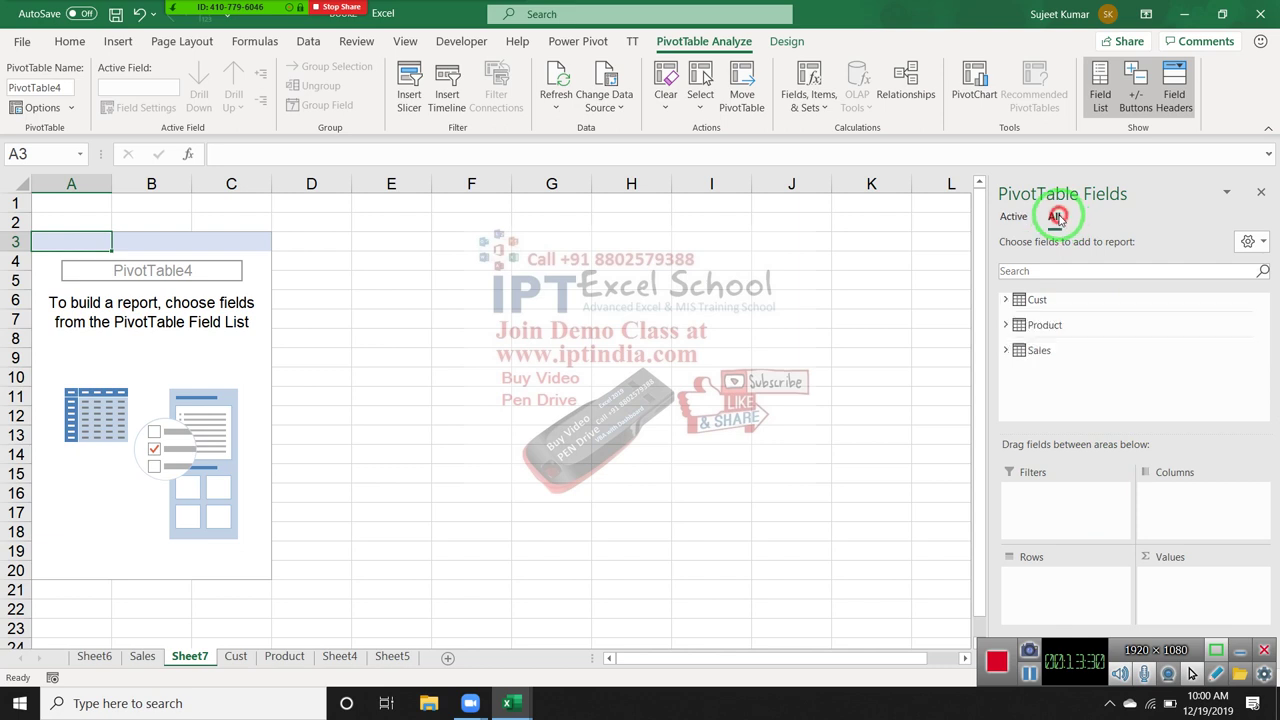
{"action": "left_click", "coordinate": [1006, 300]}
{"action": "left_click_drag", "start_coordinate": [1020, 338], "coordinate": [1045, 598]}
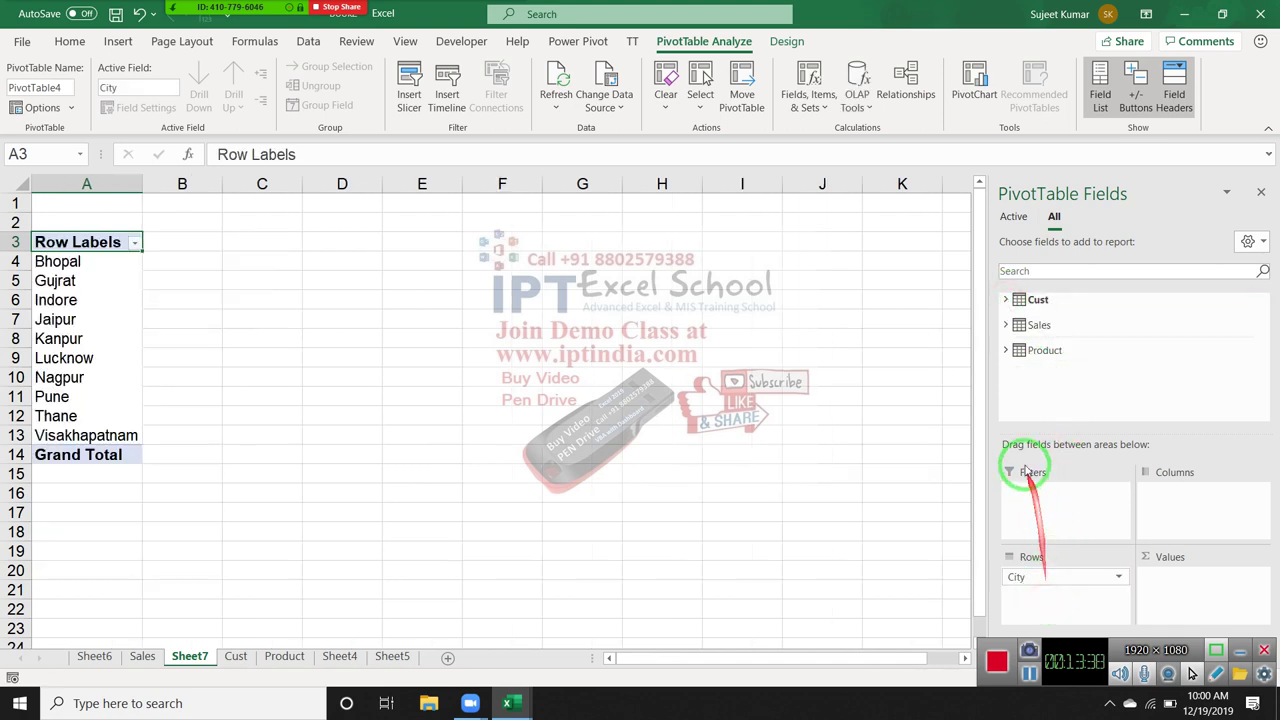
{"action": "left_click", "coordinate": [1006, 325]}
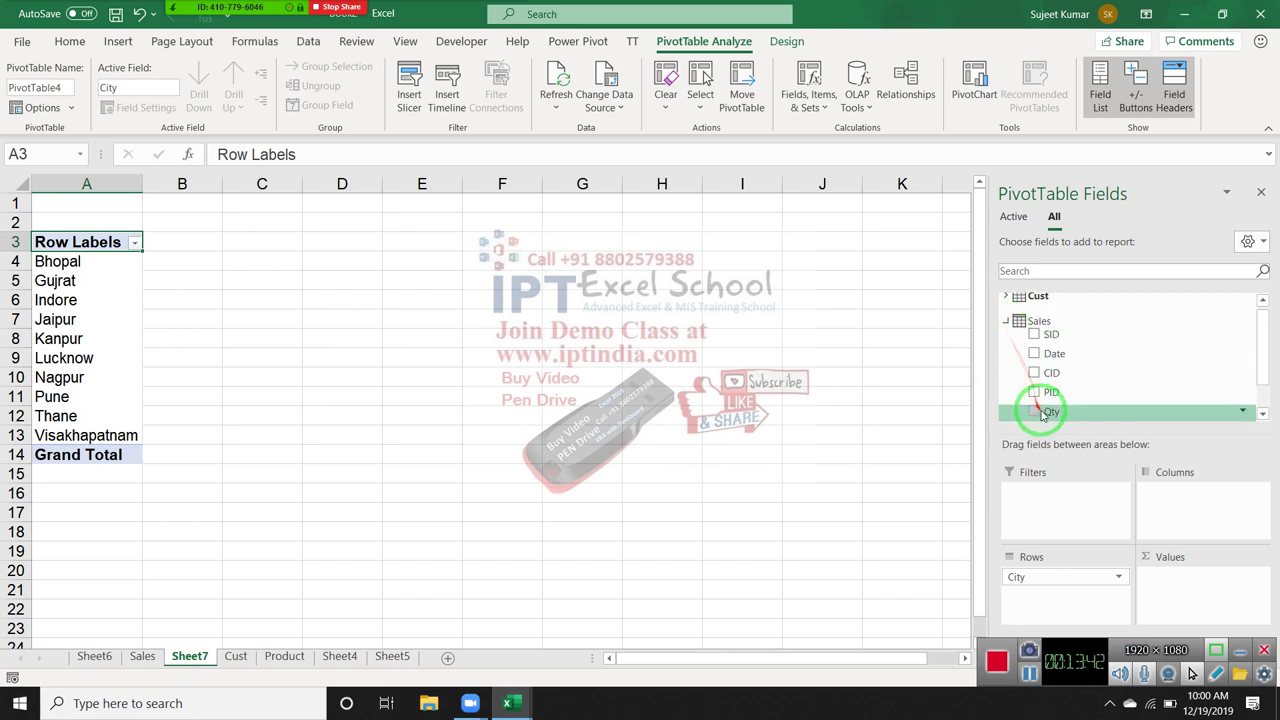
{"action": "left_click_drag", "start_coordinate": [1050, 412], "coordinate": [1165, 589]}
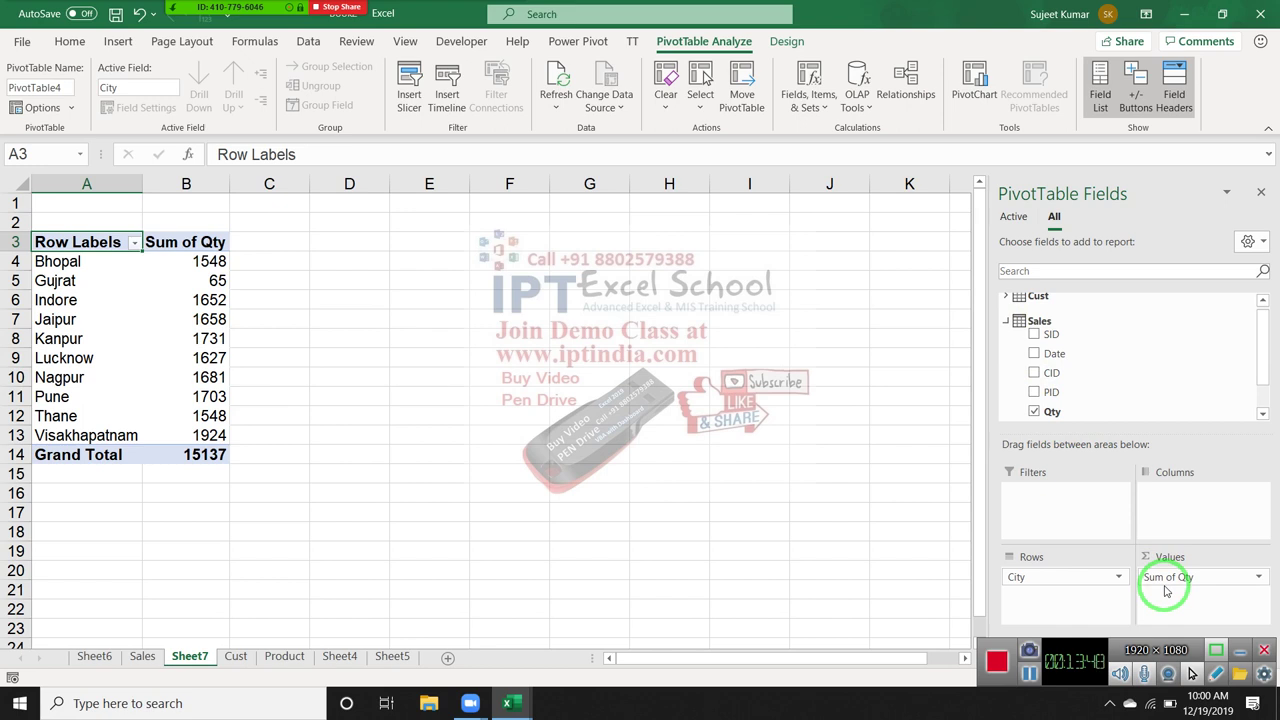
{"action": "left_click", "coordinate": [1011, 321]}
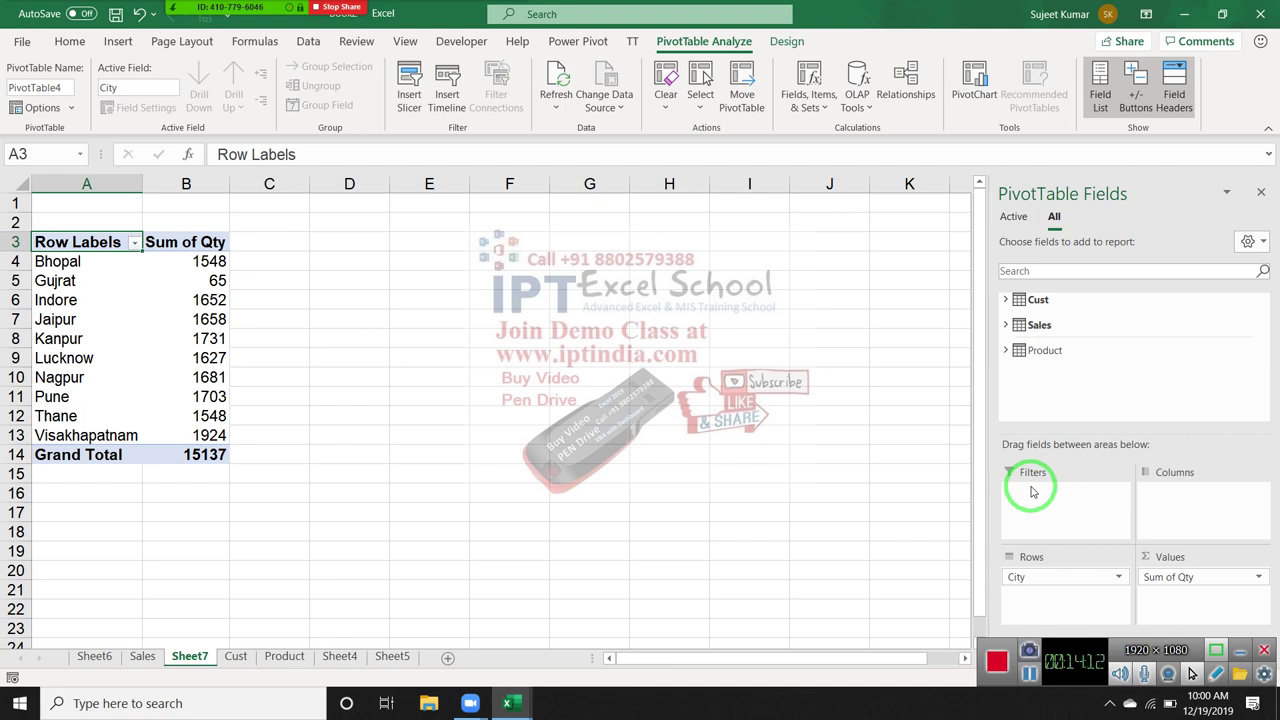
Trace the Bhopal row of the PivotTable back through the Cust table's ID column and the Sales table
{"action": "left_click", "coordinate": [57, 263]}
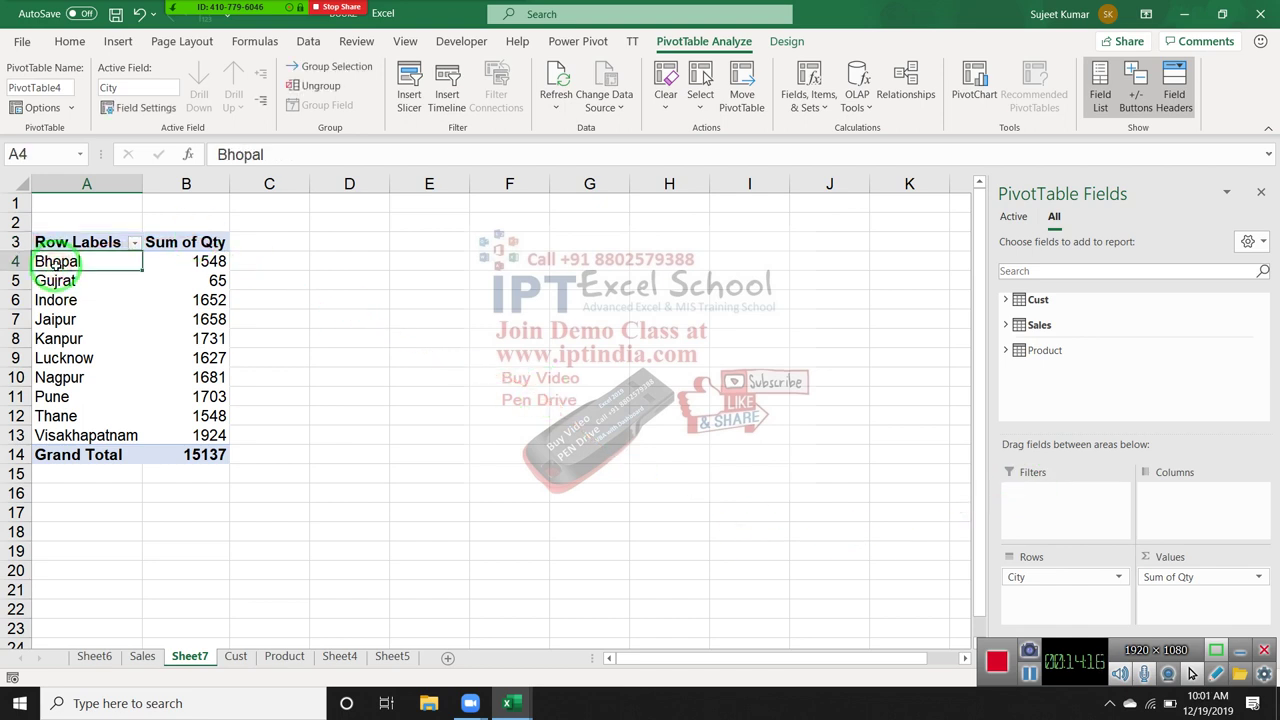
{"action": "left_click", "coordinate": [236, 656]}
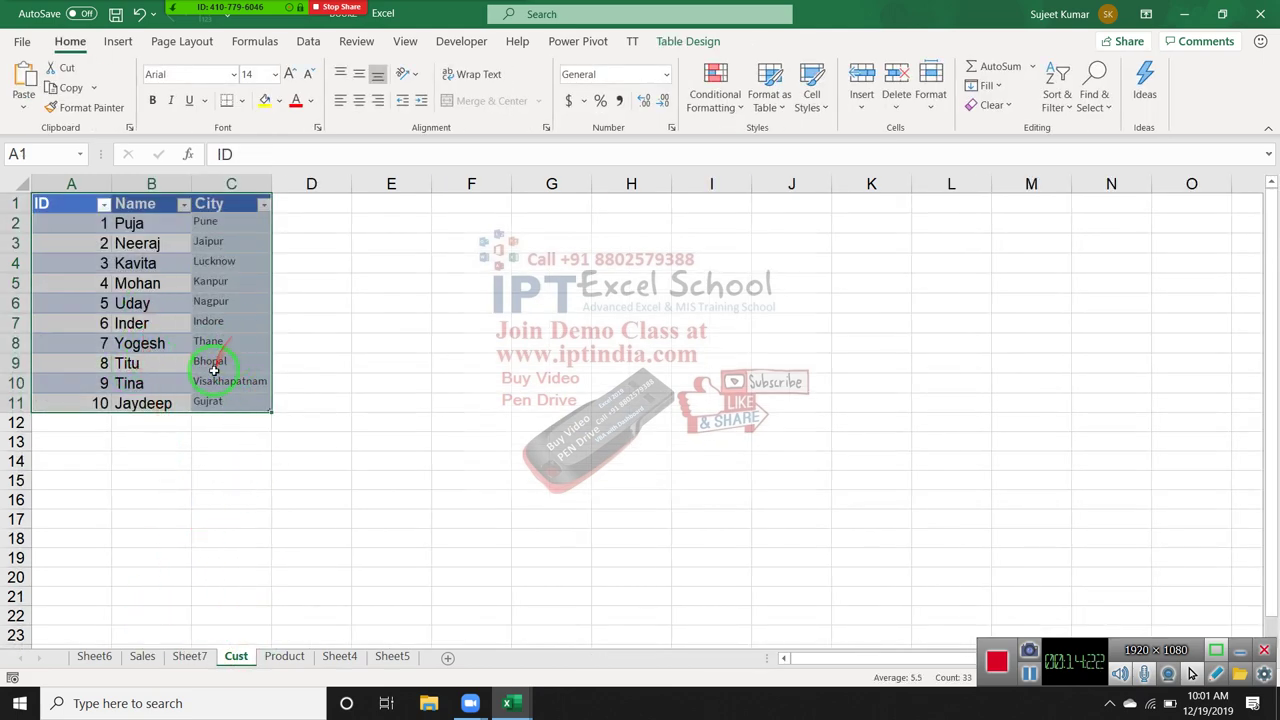
{"action": "left_click", "coordinate": [213, 370]}
{"action": "left_click", "coordinate": [97, 367]}
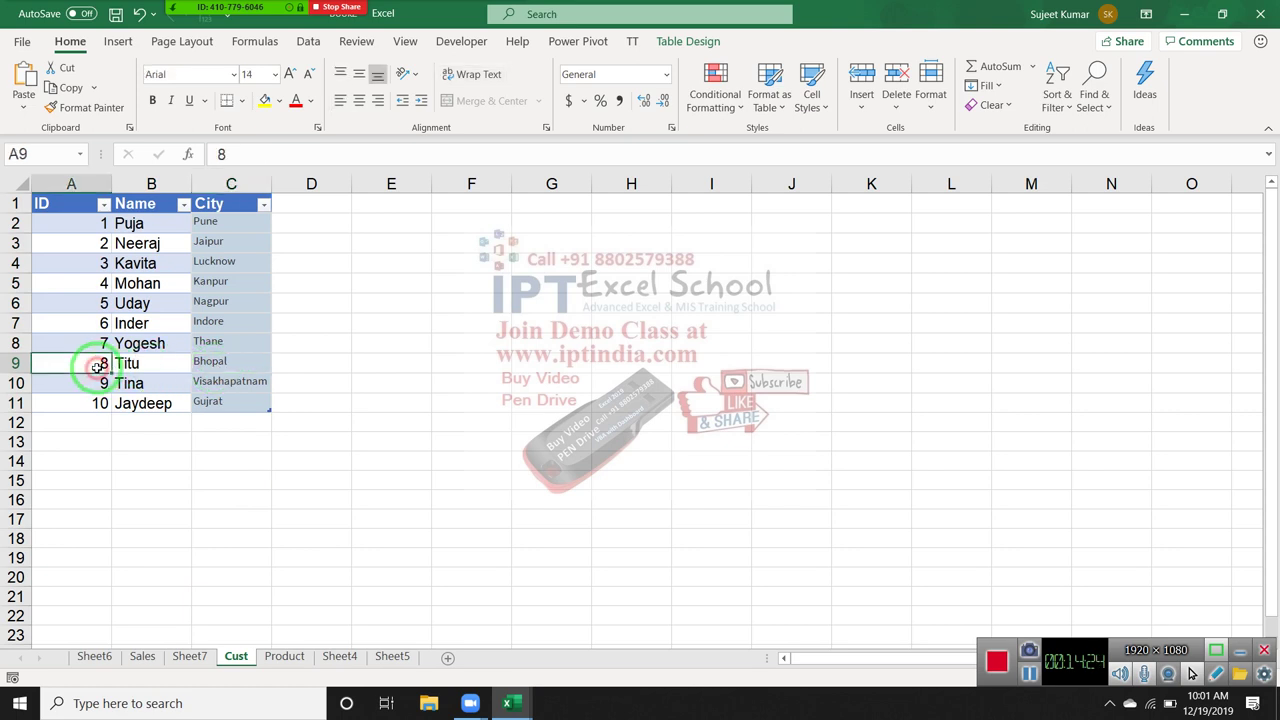
{"action": "left_click", "coordinate": [142, 656]}
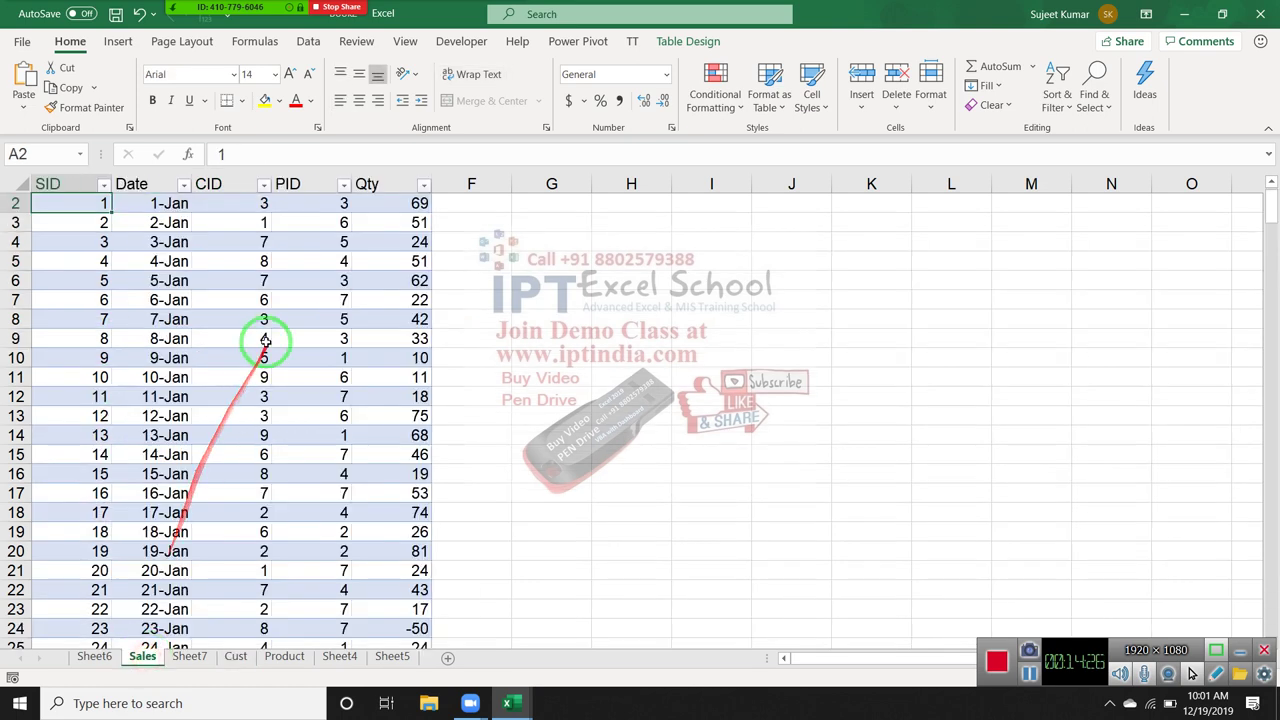
{"action": "left_click", "coordinate": [335, 243]}
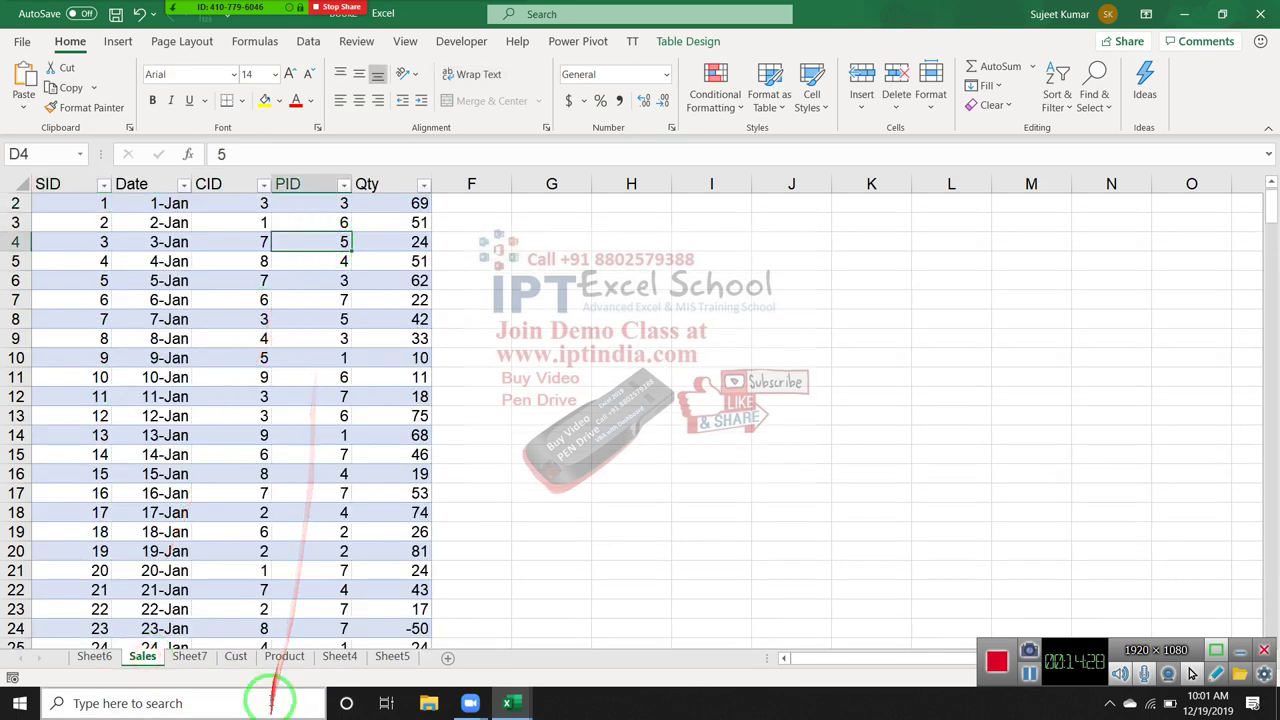
Delete the two PivotTable worksheets Sheet7 and Sheet6 from the workbook
{"action": "left_click", "coordinate": [189, 659]}
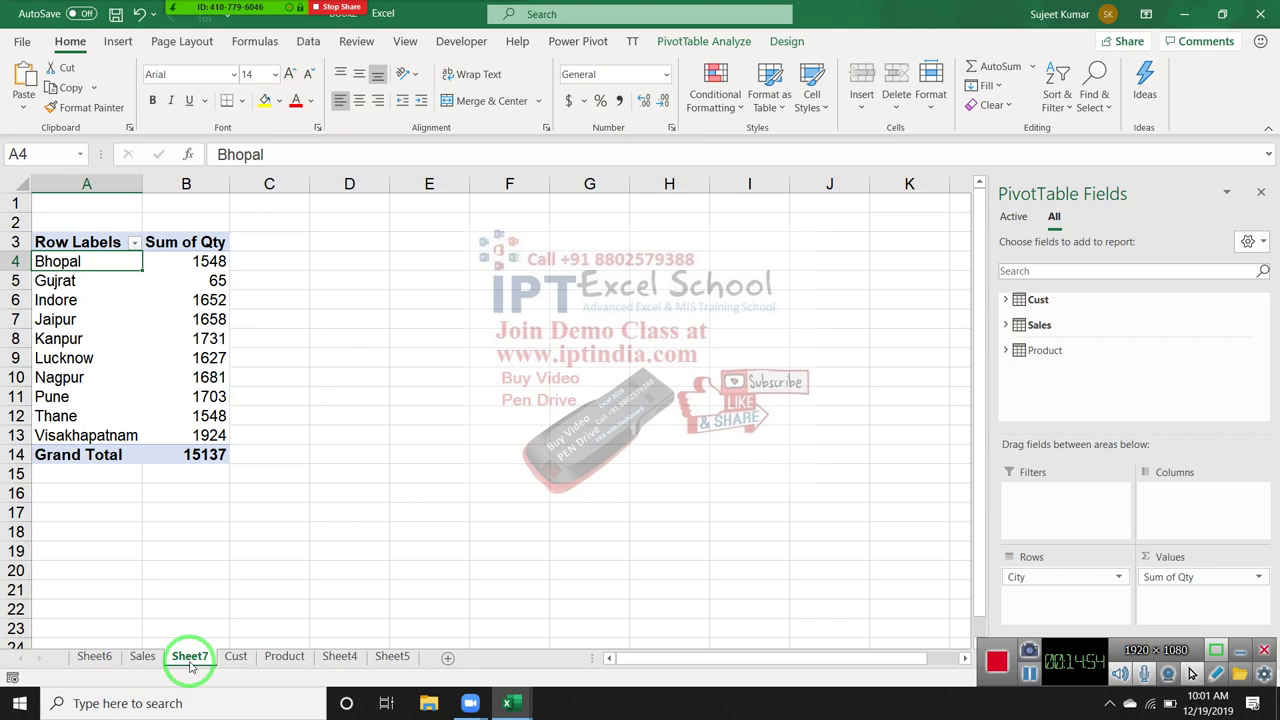
{"action": "right_click", "coordinate": [194, 660]}
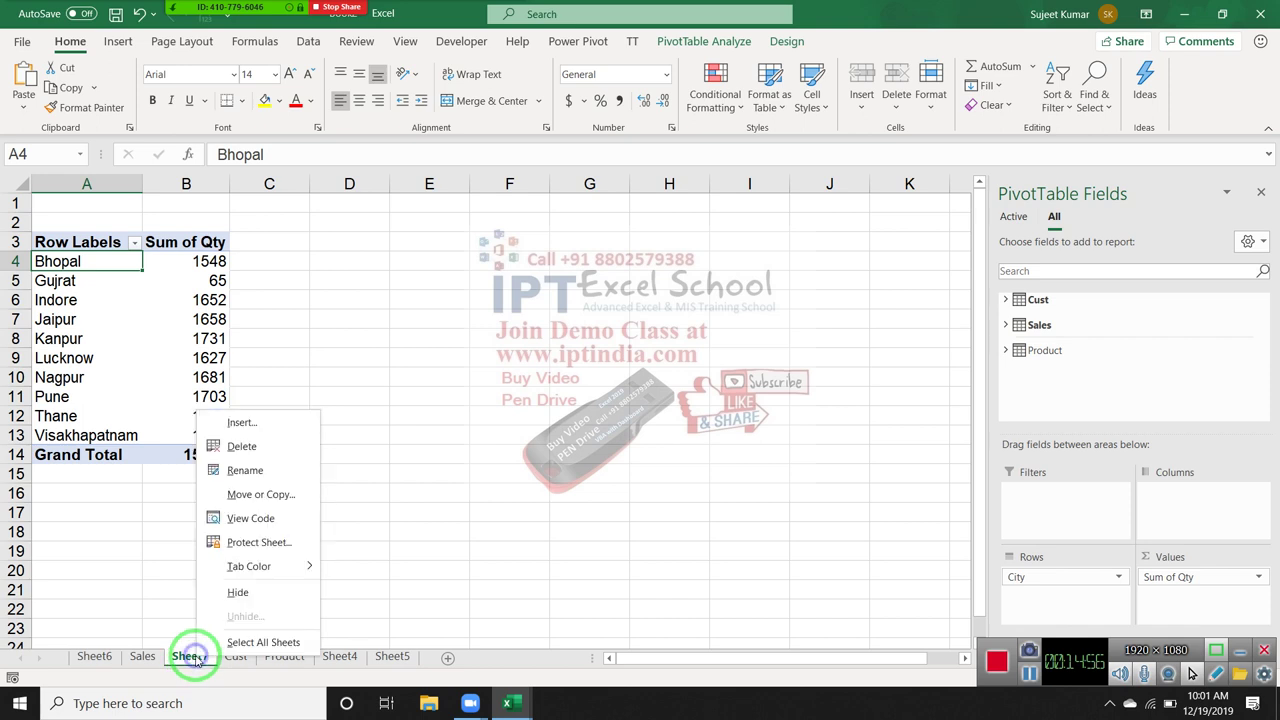
{"action": "left_click", "coordinate": [255, 447]}
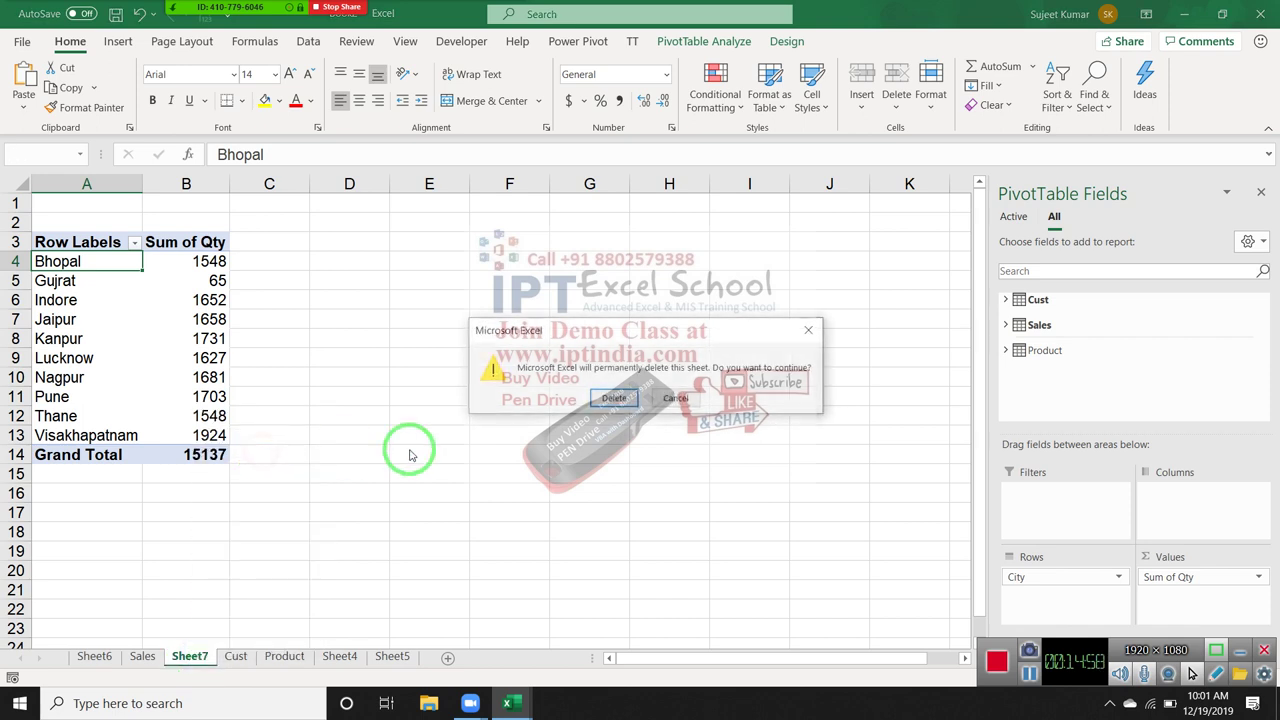
{"action": "left_click", "coordinate": [614, 398]}
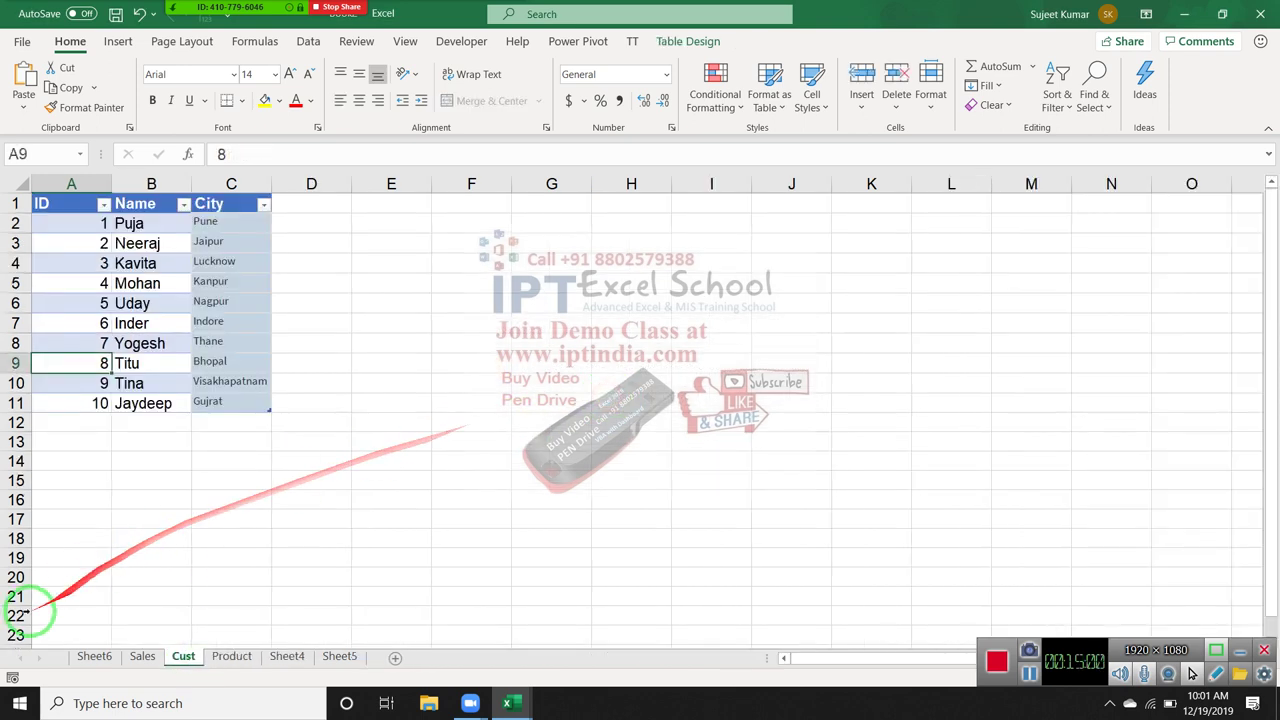
{"action": "left_click", "coordinate": [88, 656]}
{"action": "right_click", "coordinate": [90, 657]}
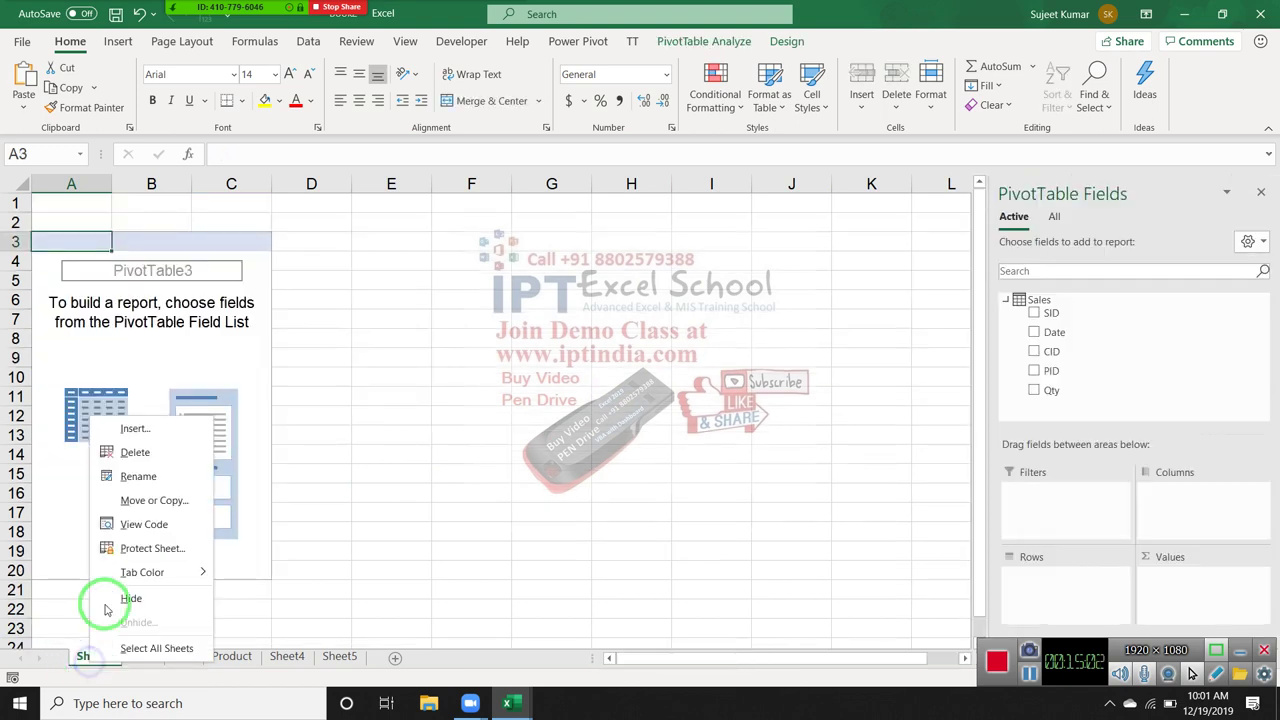
{"action": "left_click", "coordinate": [138, 452]}
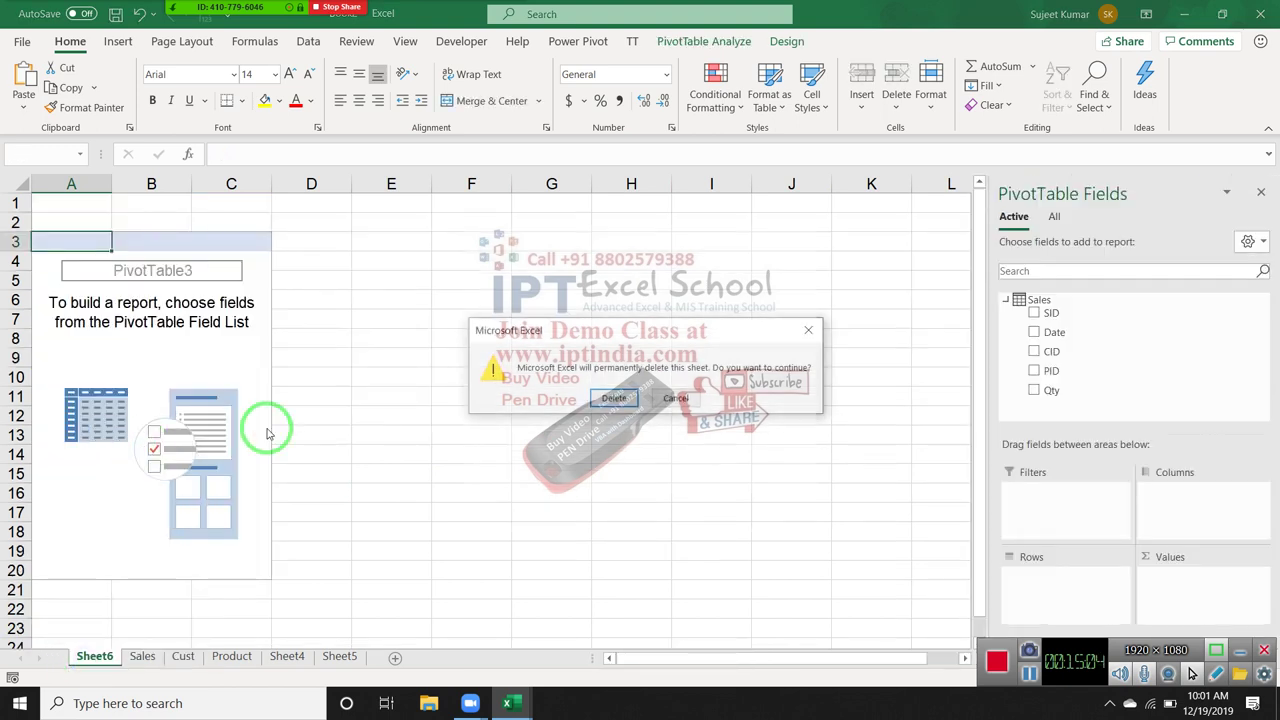
{"action": "left_click", "coordinate": [612, 399]}
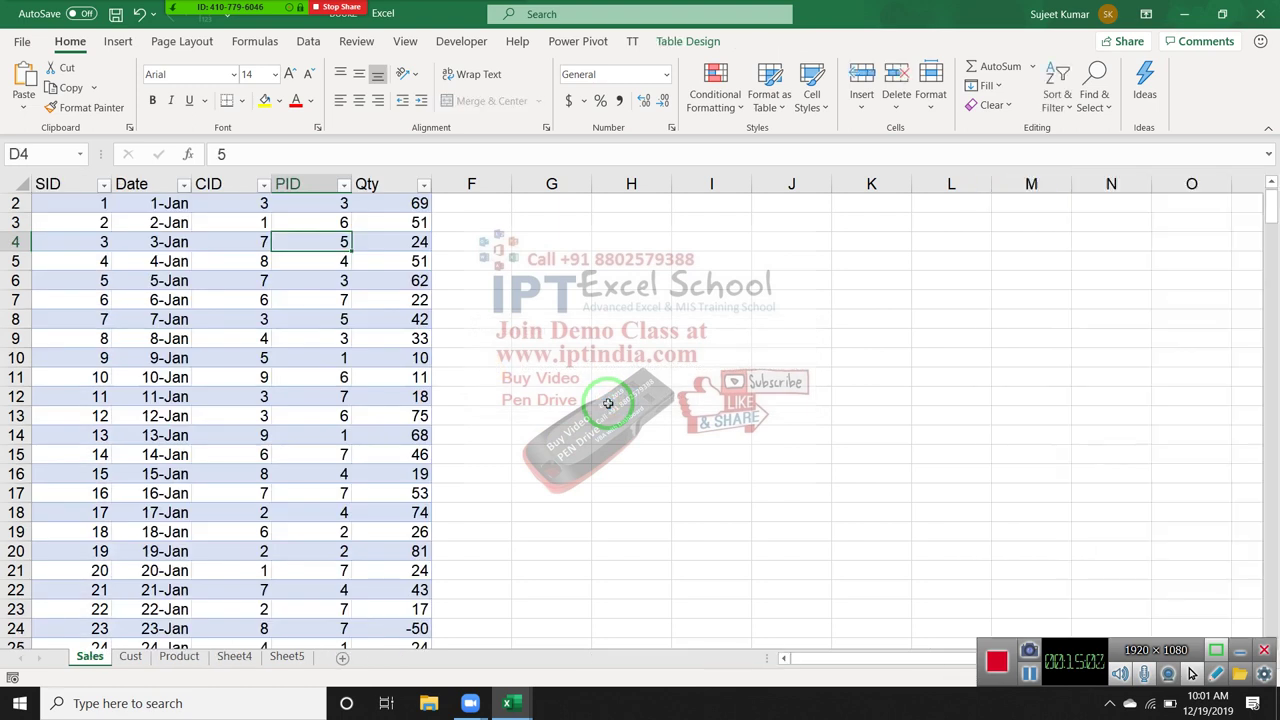
Check in the Excel options which COM add-ins are enabled, including Microsoft Power Pivot for Excel
{"action": "left_click", "coordinate": [580, 44]}
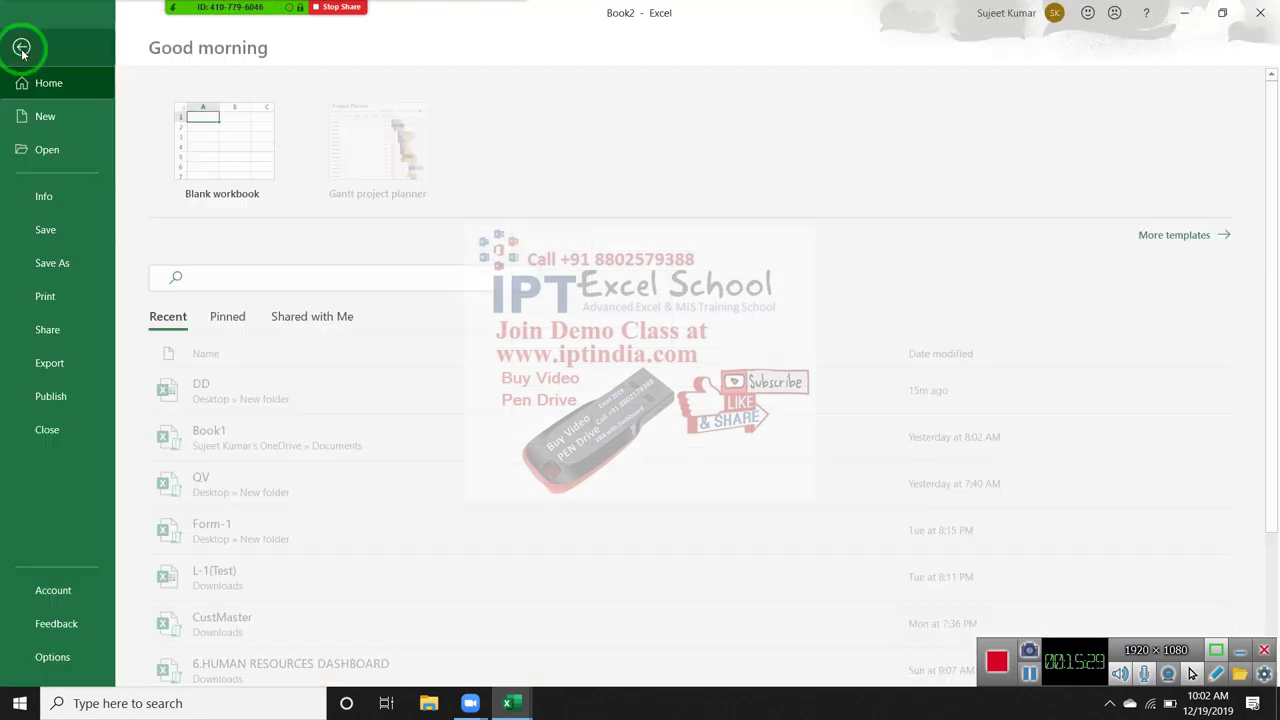
{"action": "left_click", "coordinate": [22, 43]}
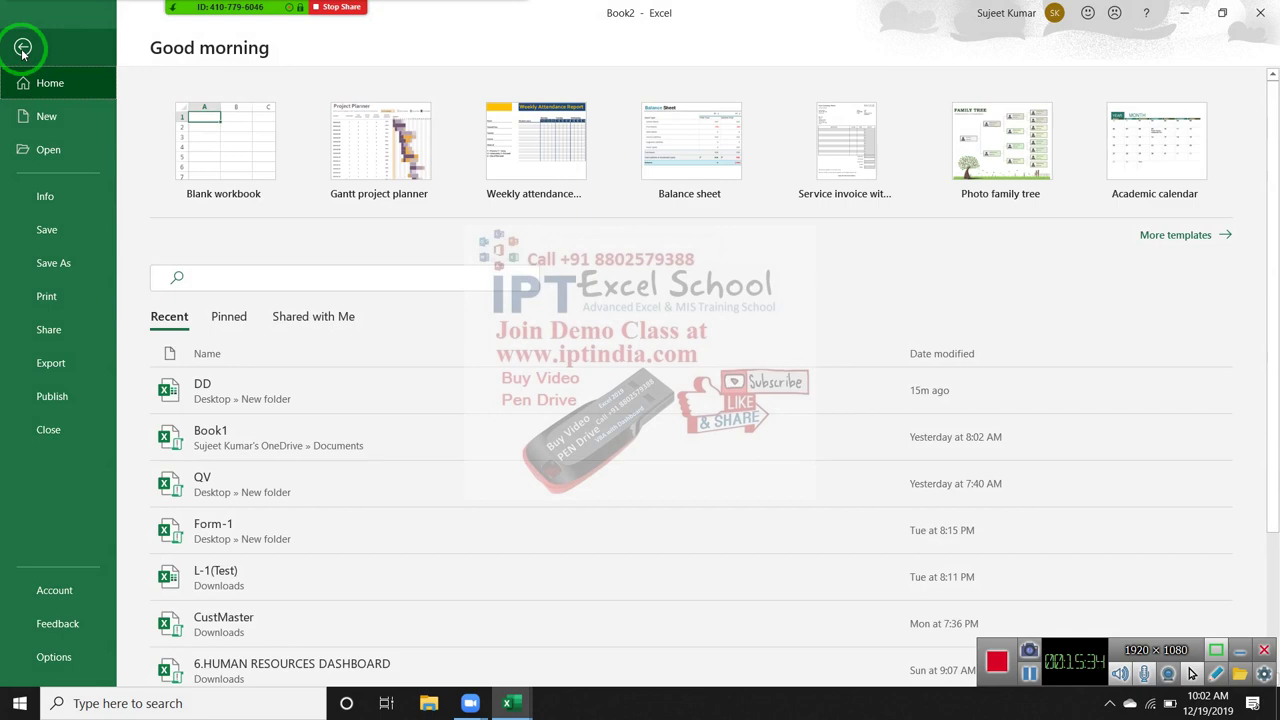
{"action": "left_click", "coordinate": [54, 658]}
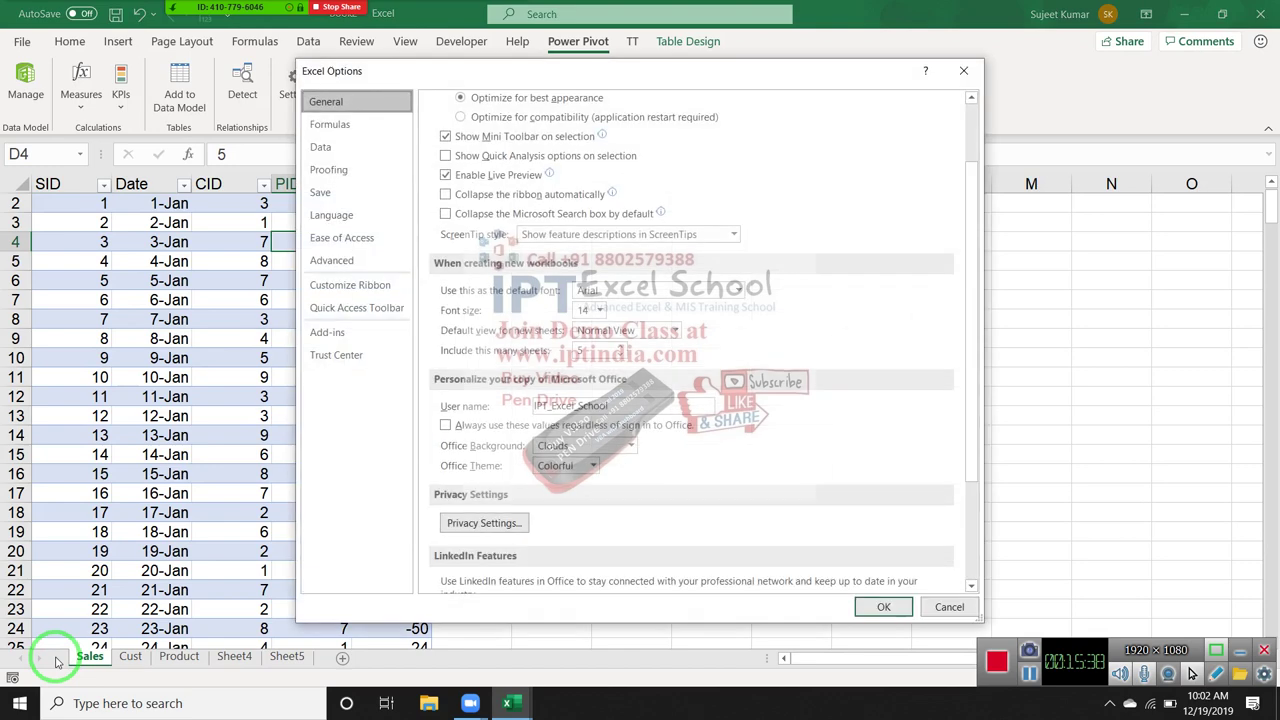
{"action": "left_click", "coordinate": [327, 336]}
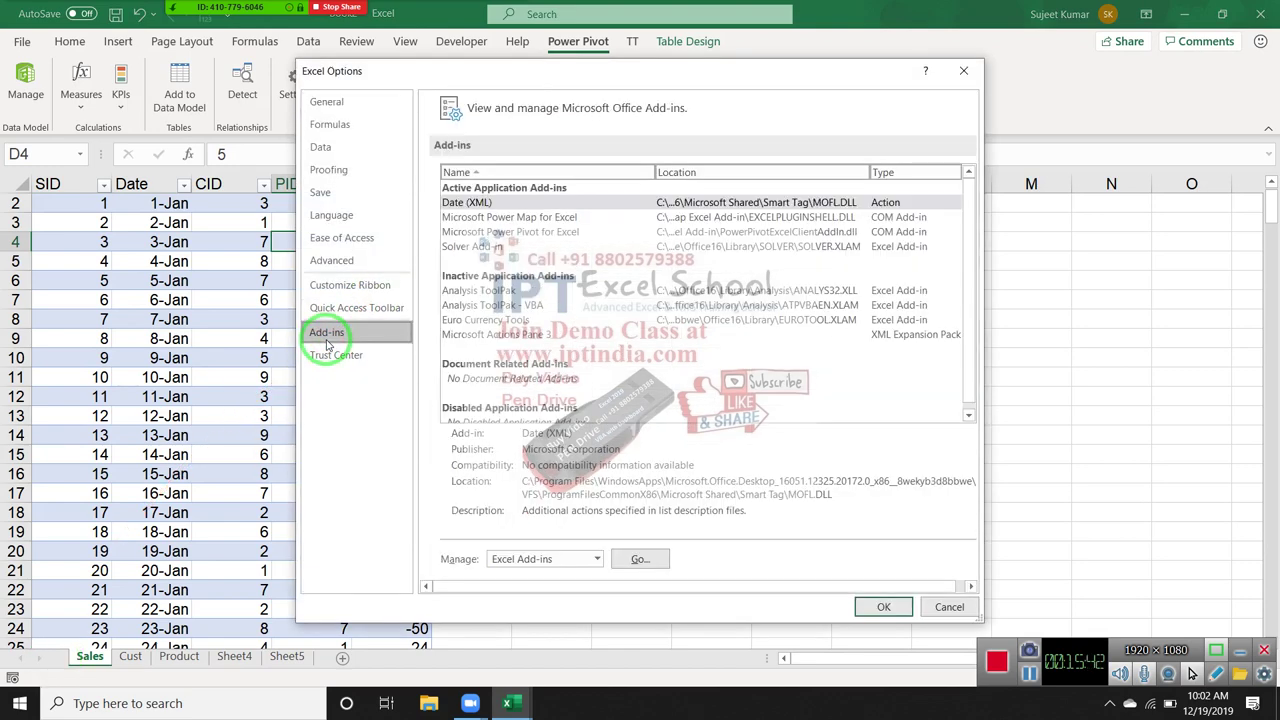
{"action": "left_click", "coordinate": [522, 561]}
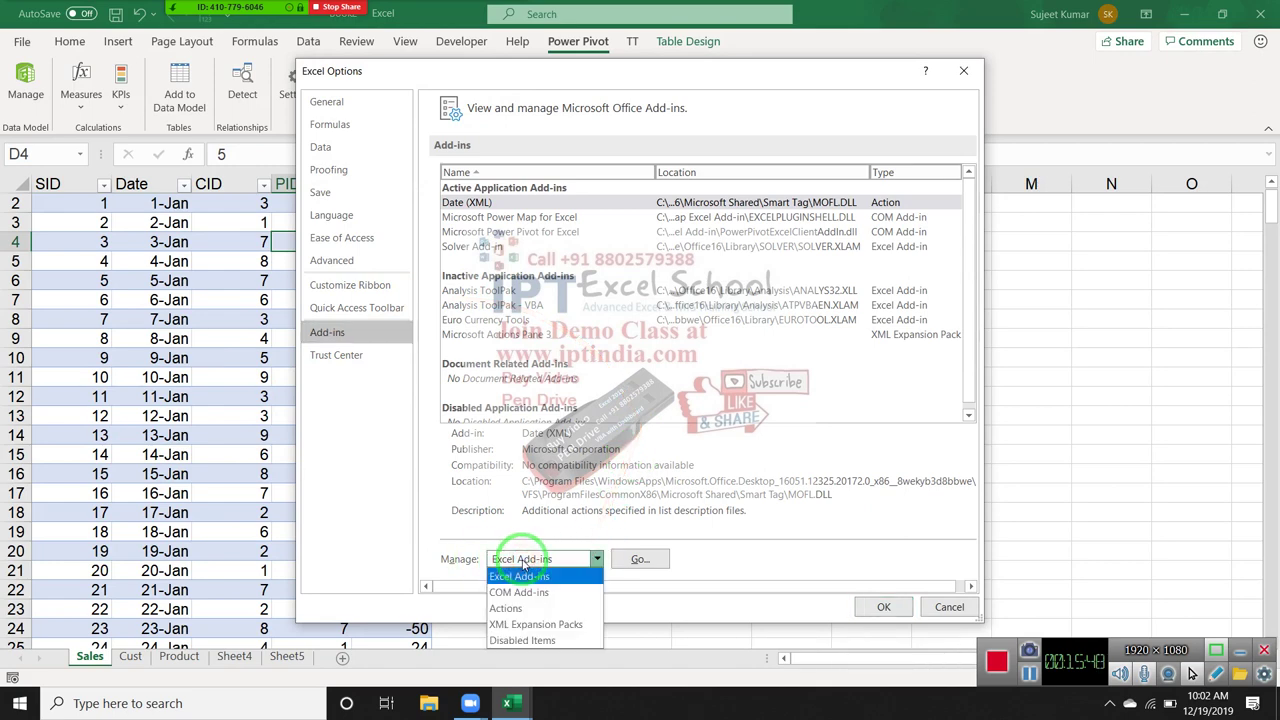
{"action": "left_click", "coordinate": [521, 592]}
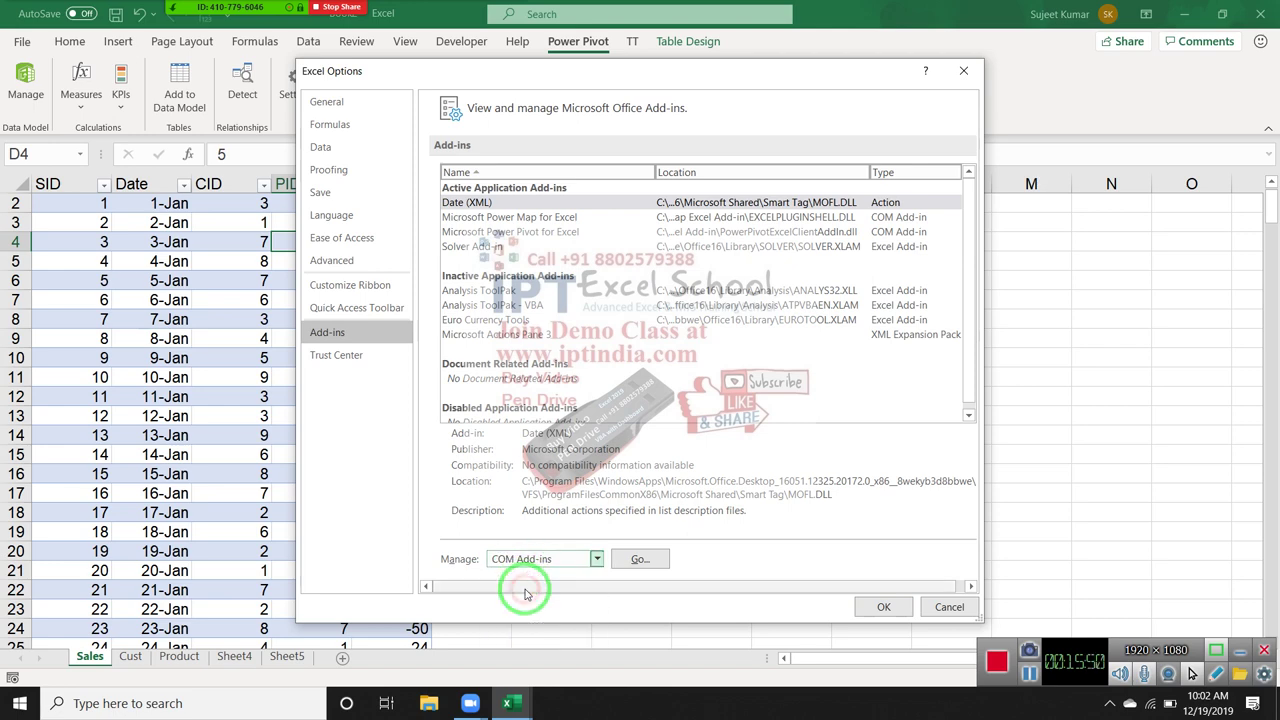
{"action": "left_click", "coordinate": [640, 559]}
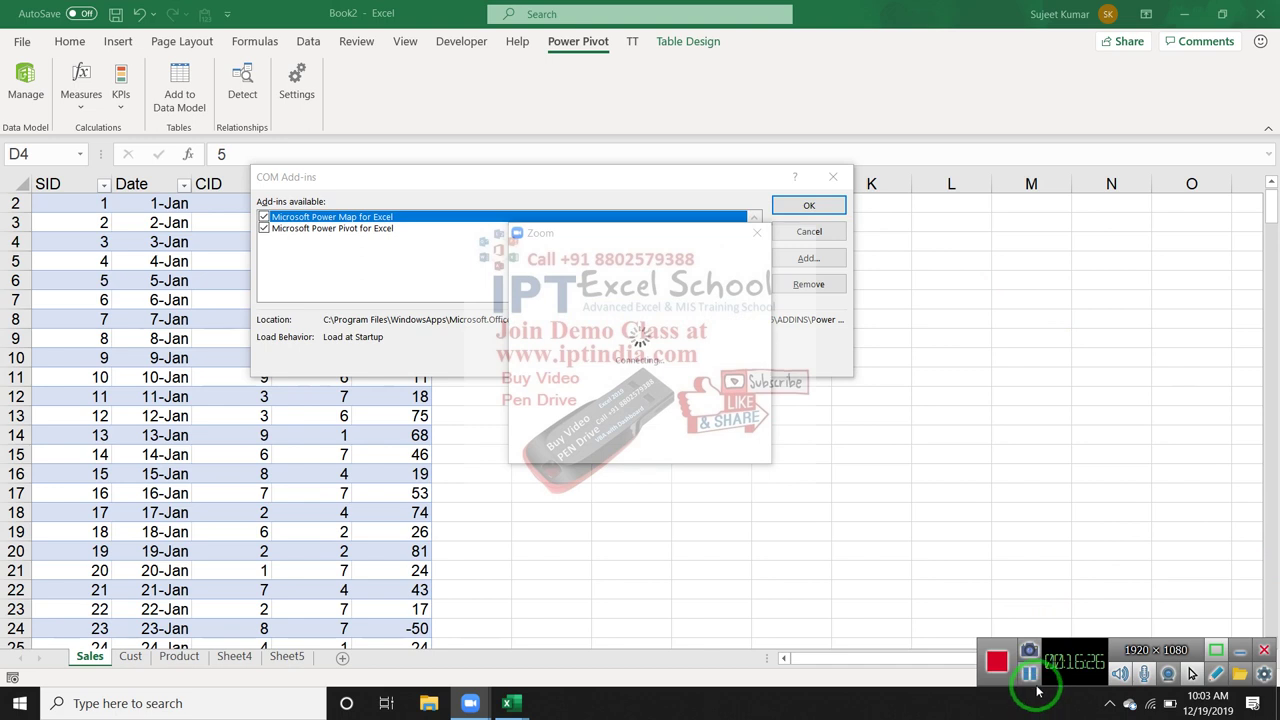
{"action": "left_click", "coordinate": [1031, 674]}
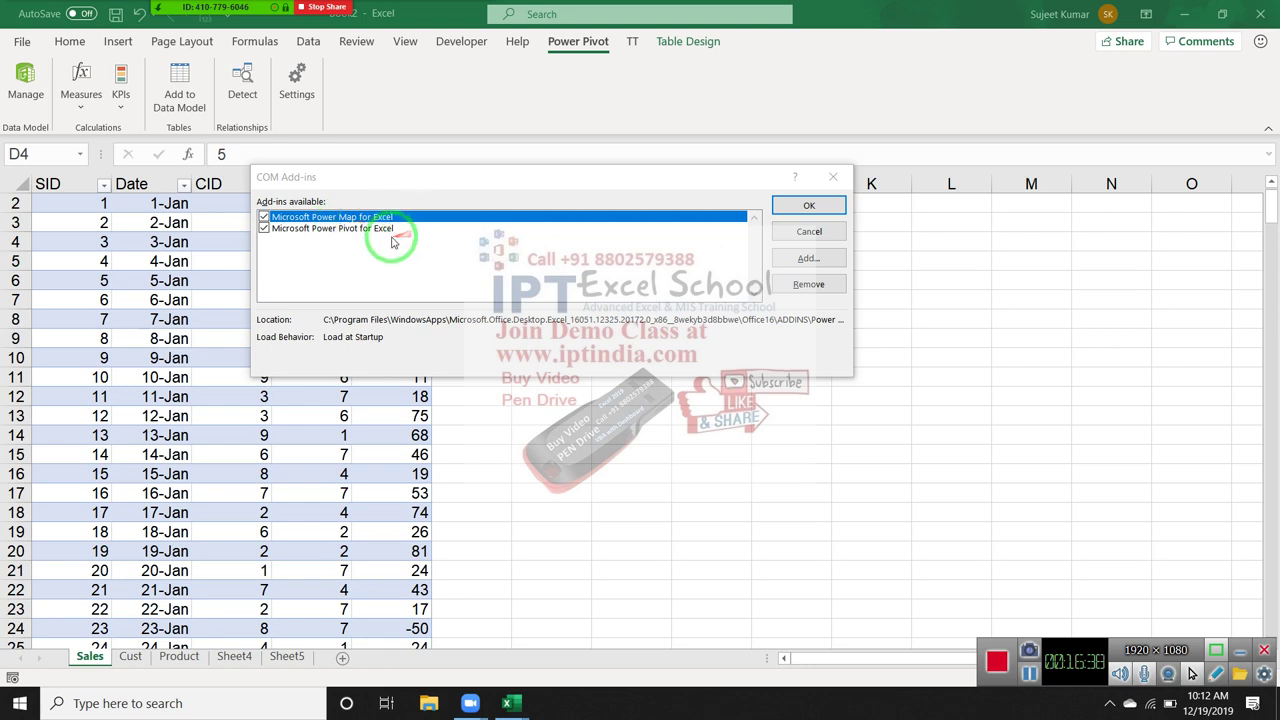
{"action": "left_click", "coordinate": [833, 177]}
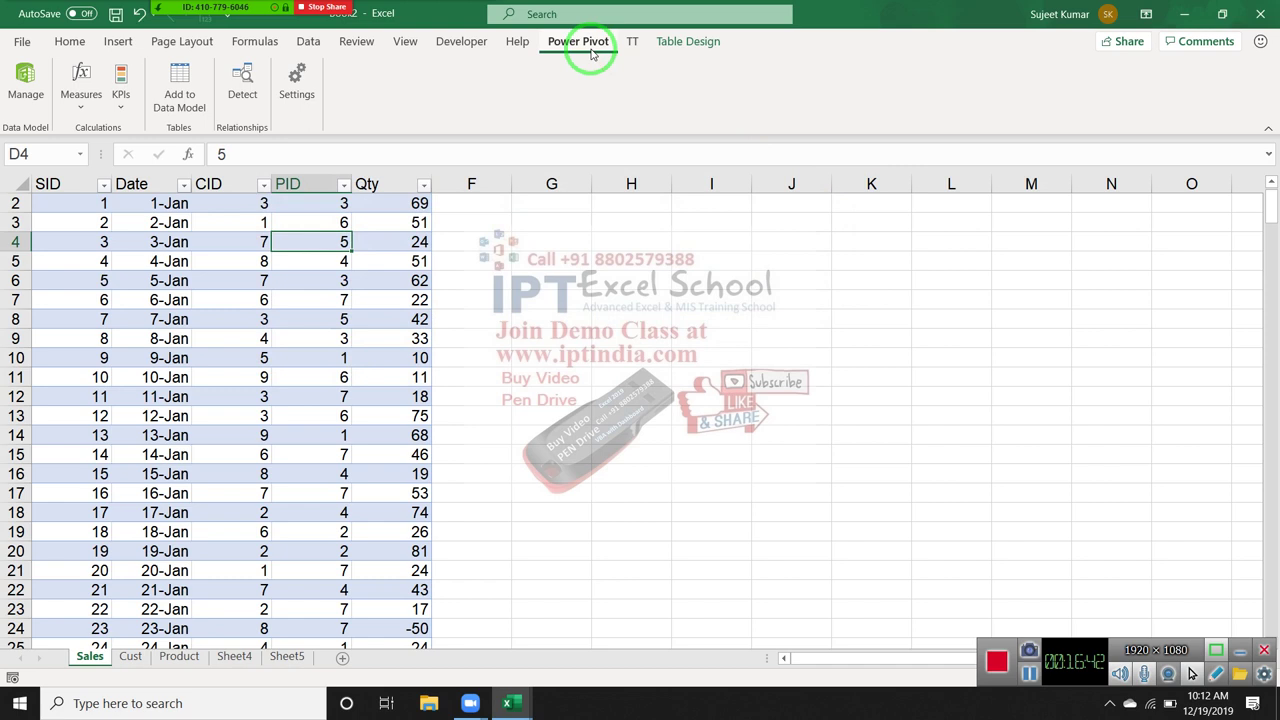
Add the Sales table to the Data Model with Power Pivot
{"action": "left_click", "coordinate": [80, 216]}
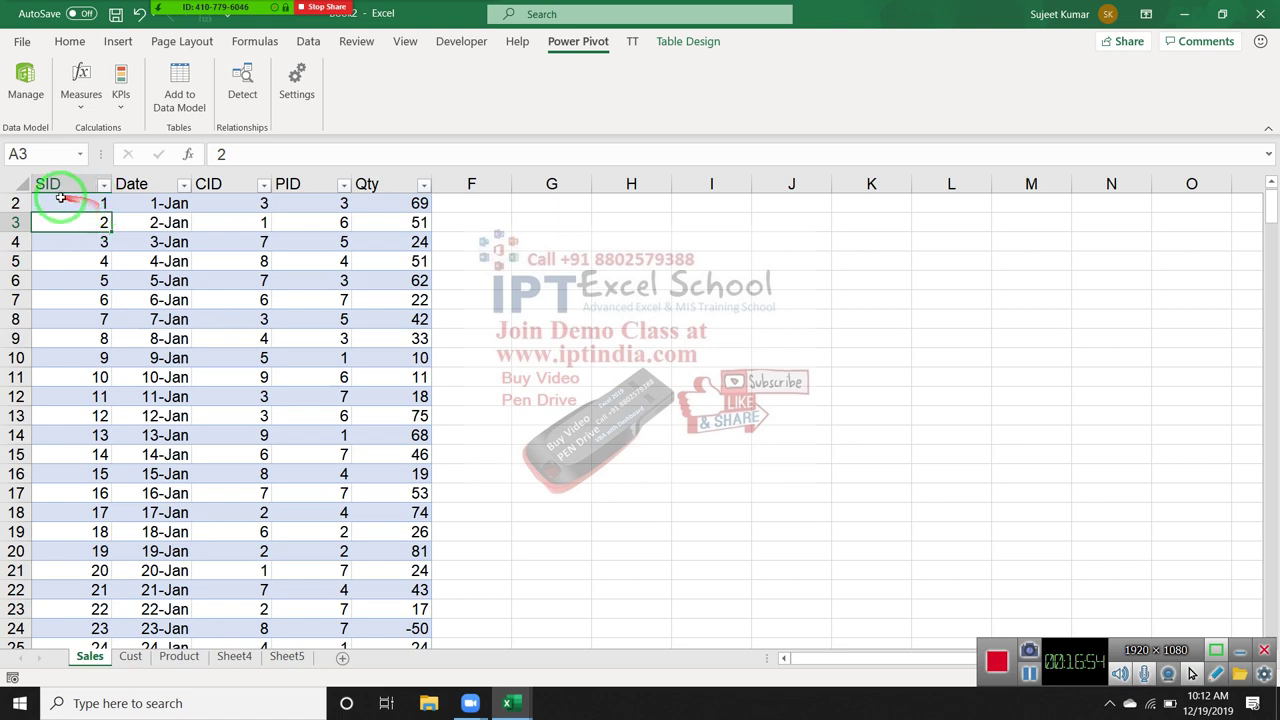
{"action": "left_click", "coordinate": [65, 203]}
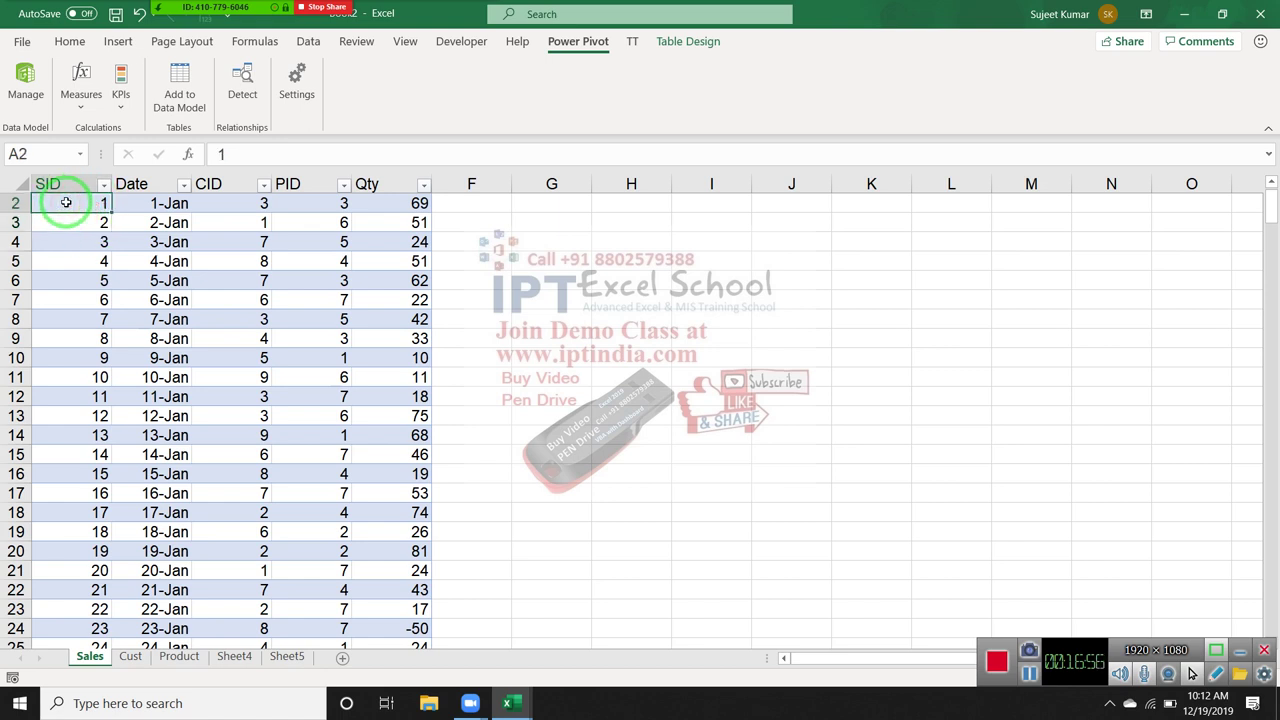
{"action": "left_click", "coordinate": [180, 100]}
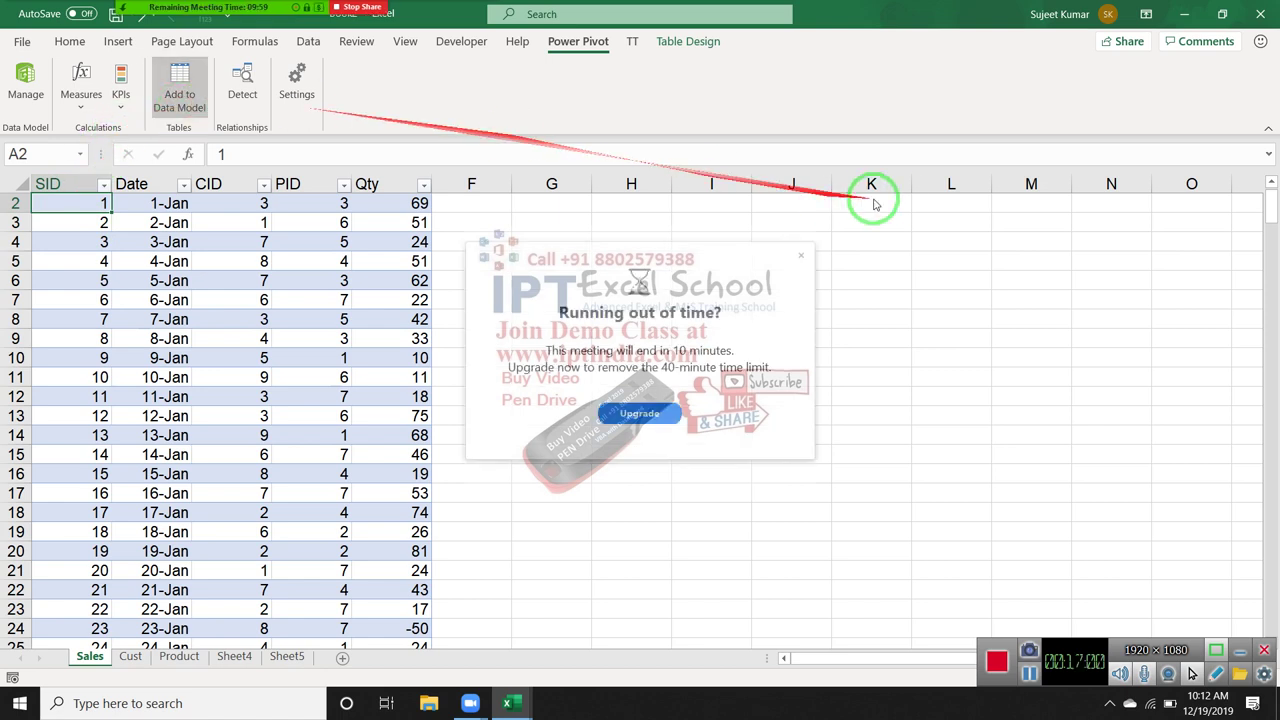
{"action": "left_click", "coordinate": [801, 259]}
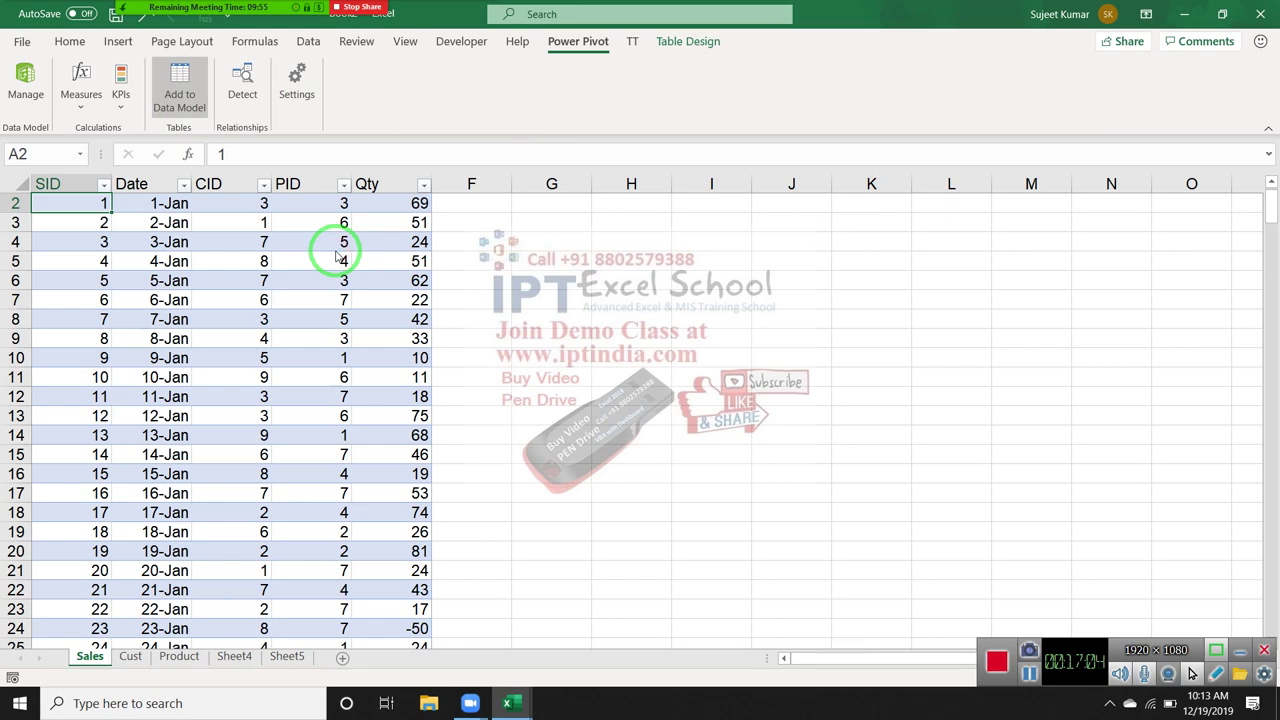
Open the Data Model in the Power Pivot window and view its Cust and Sales tables
{"action": "left_click", "coordinate": [25, 78]}
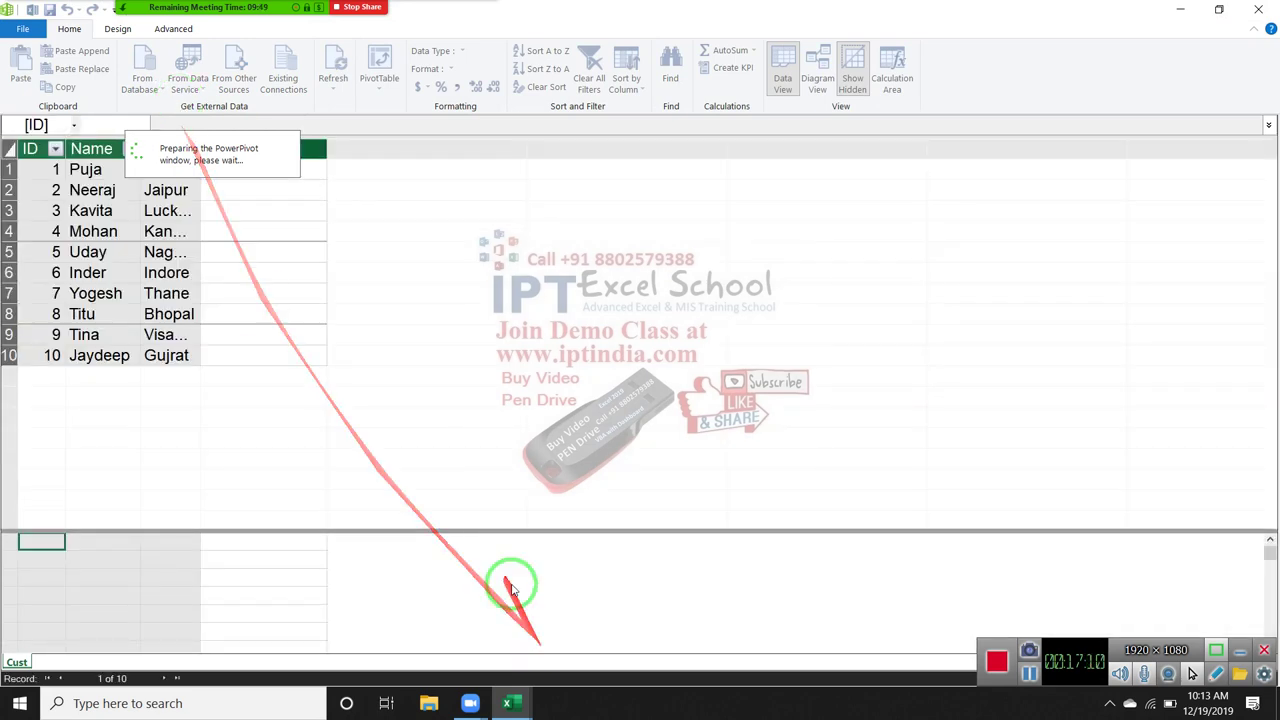
{"action": "mouse_move", "coordinate": [383, 668]}
{"action": "left_mouse_down"}
{"action": "mouse_move", "coordinate": [120, 380]}
{"action": "mouse_move", "coordinate": [280, 509]}
{"action": "mouse_move", "coordinate": [333, 600]}
{"action": "left_mouse_up"}
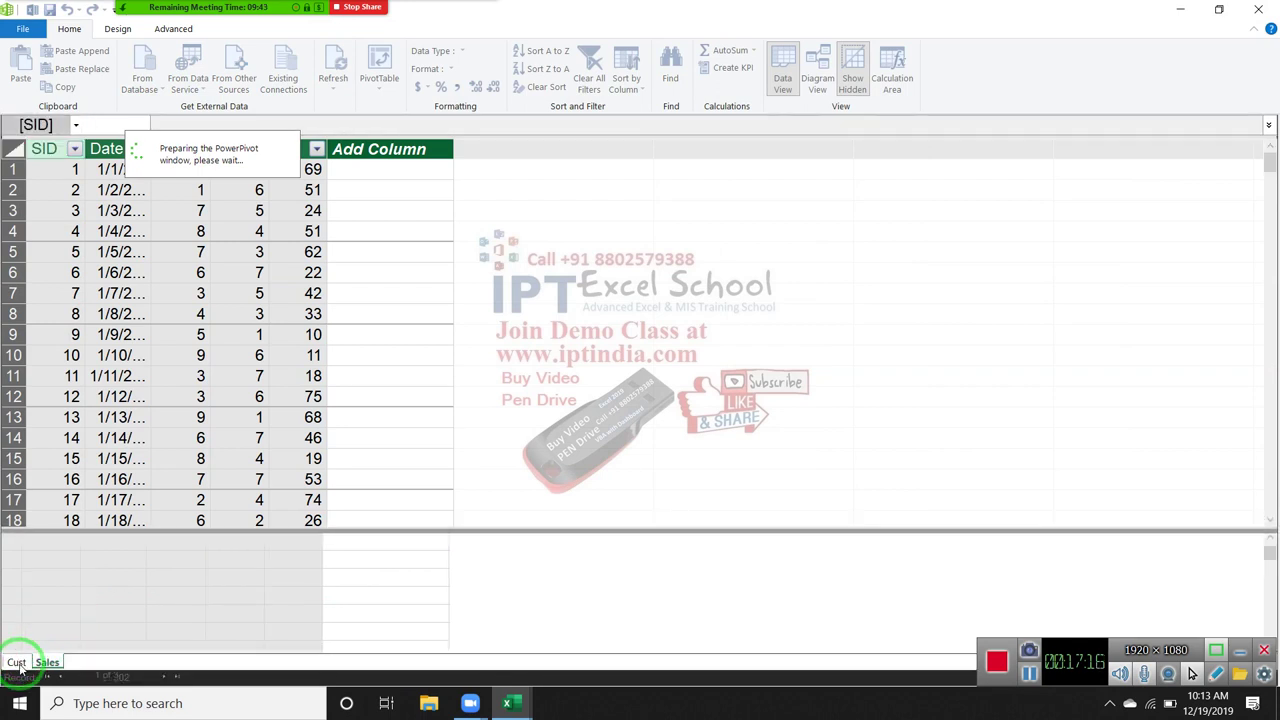
{"action": "left_click", "coordinate": [17, 663]}
{"action": "left_click", "coordinate": [47, 663]}
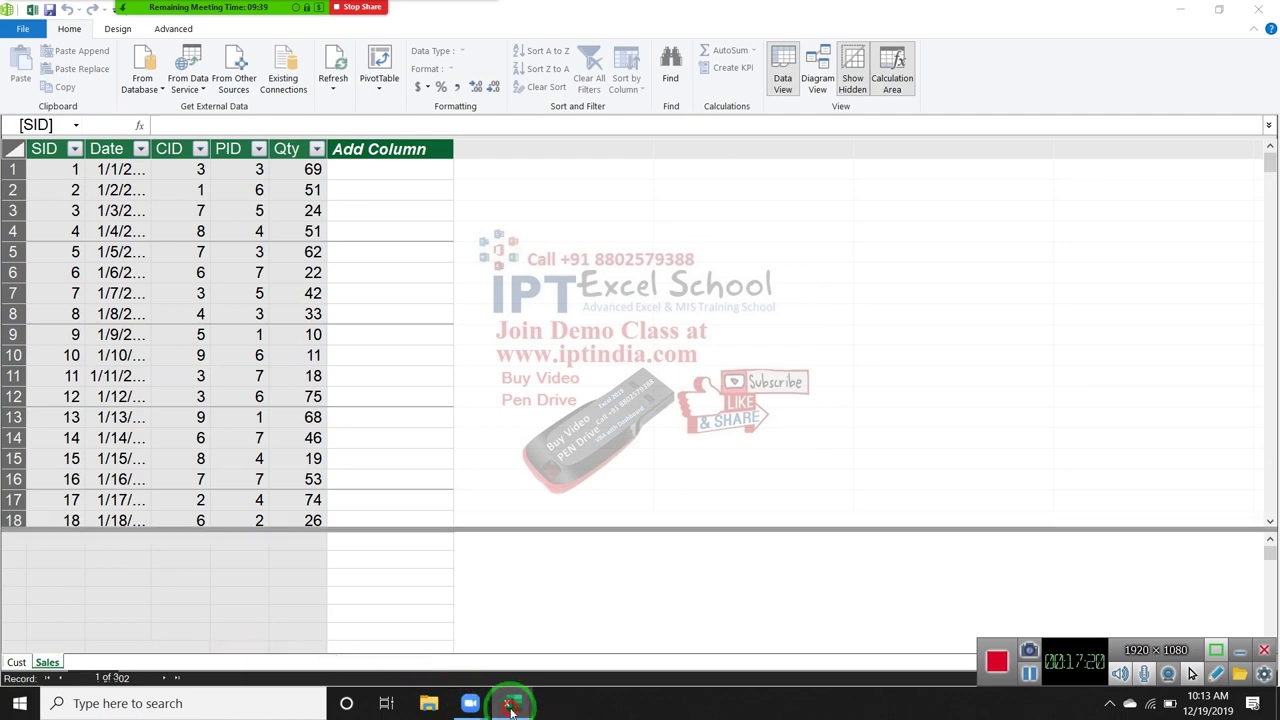
Return to the Book2 workbook and add the Product table to the Data Model
{"action": "mouse_move", "coordinate": [511, 705]}
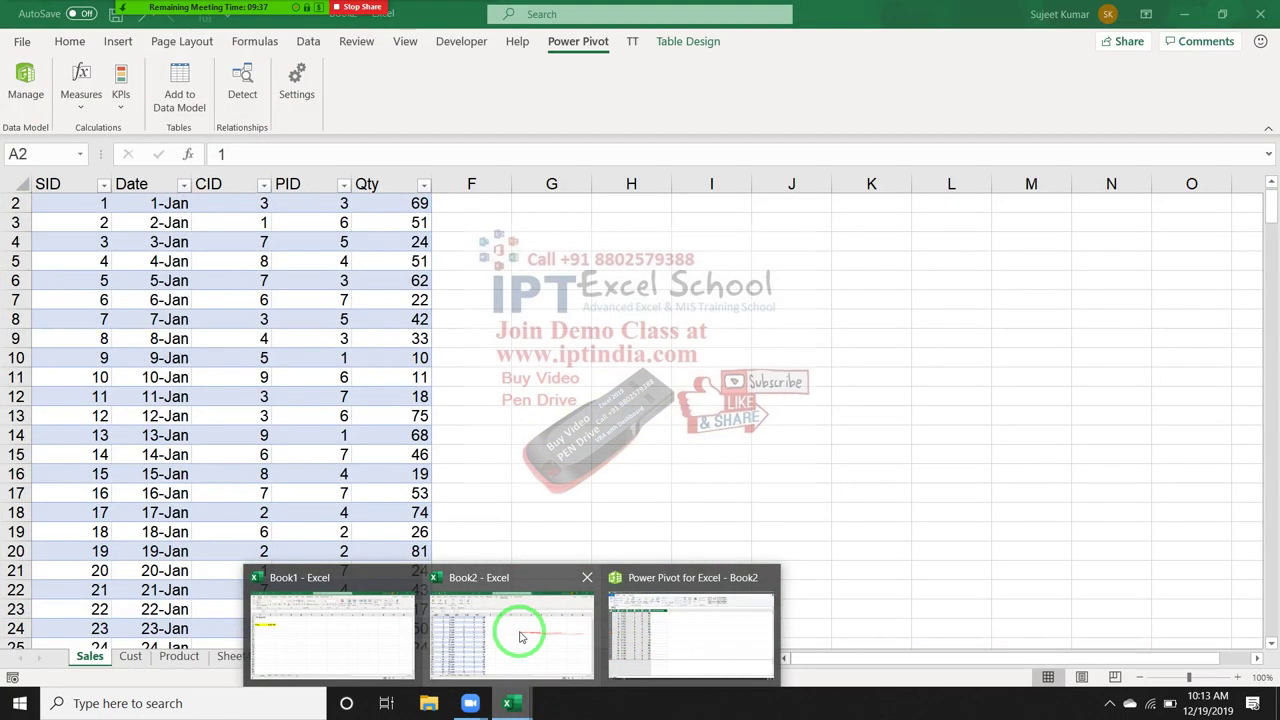
{"action": "left_click", "coordinate": [510, 635]}
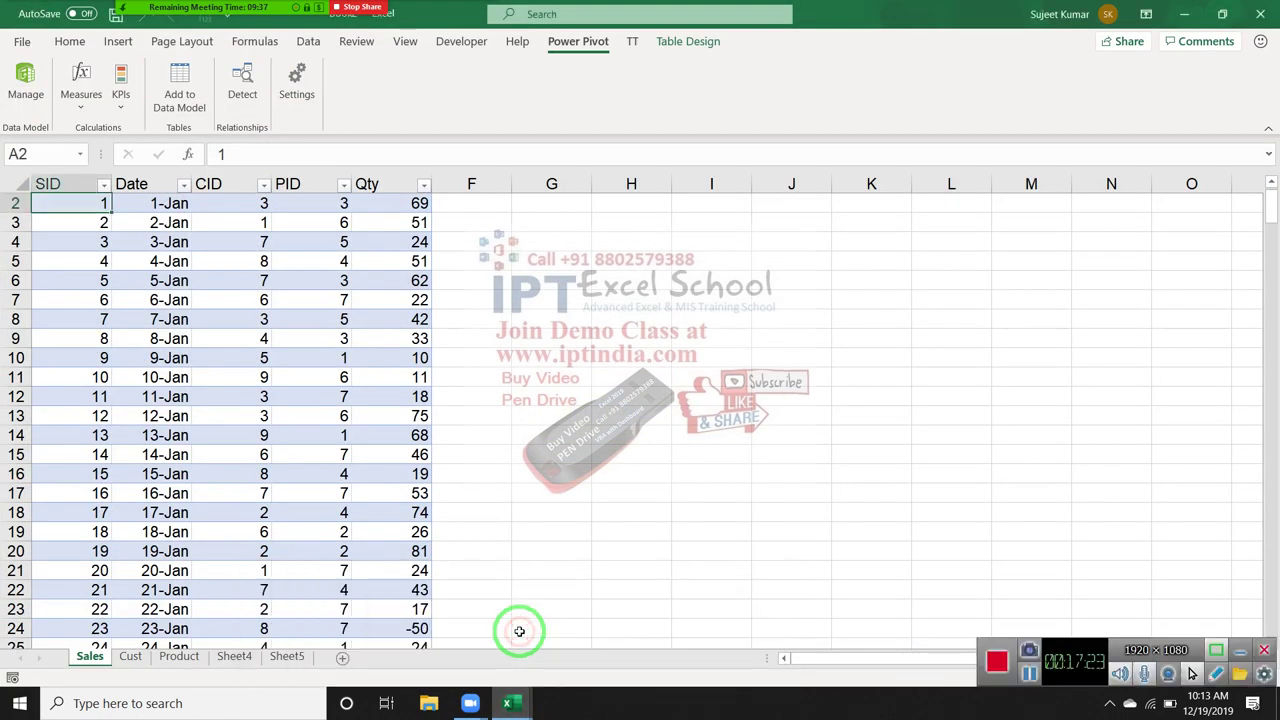
{"action": "left_click", "coordinate": [179, 656]}
{"action": "left_click", "coordinate": [80, 218]}
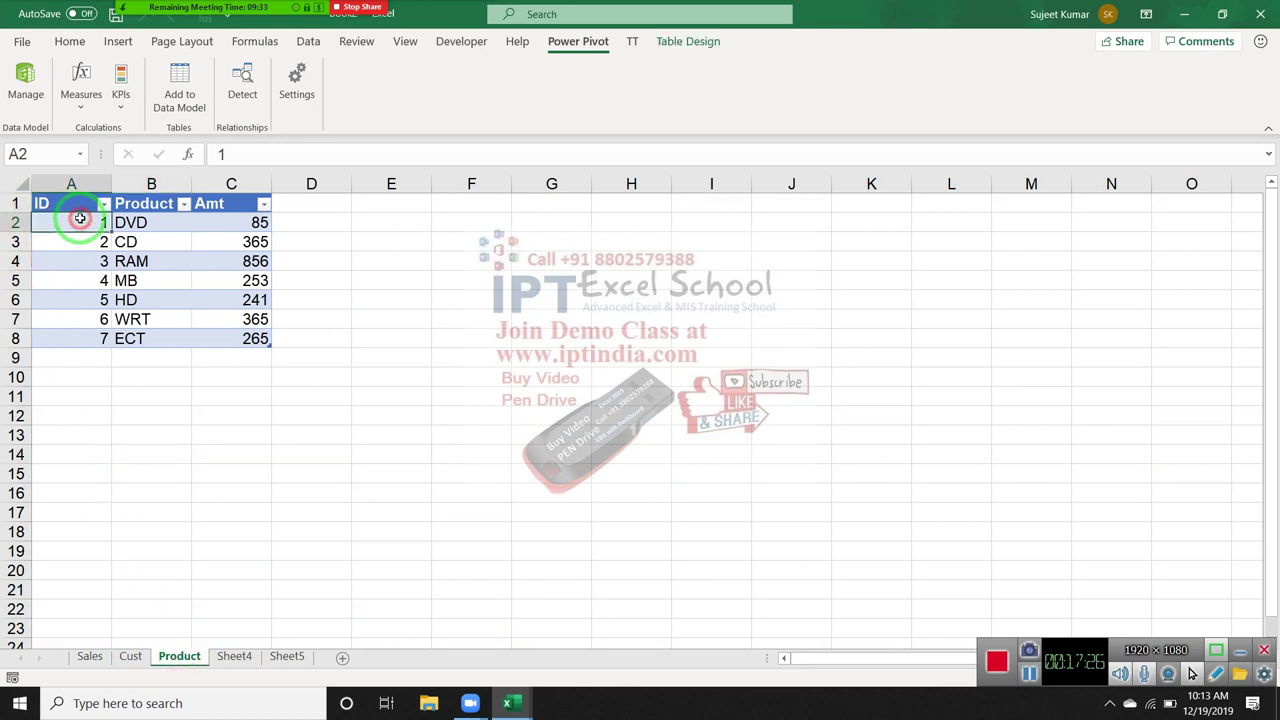
{"action": "left_click", "coordinate": [179, 85]}
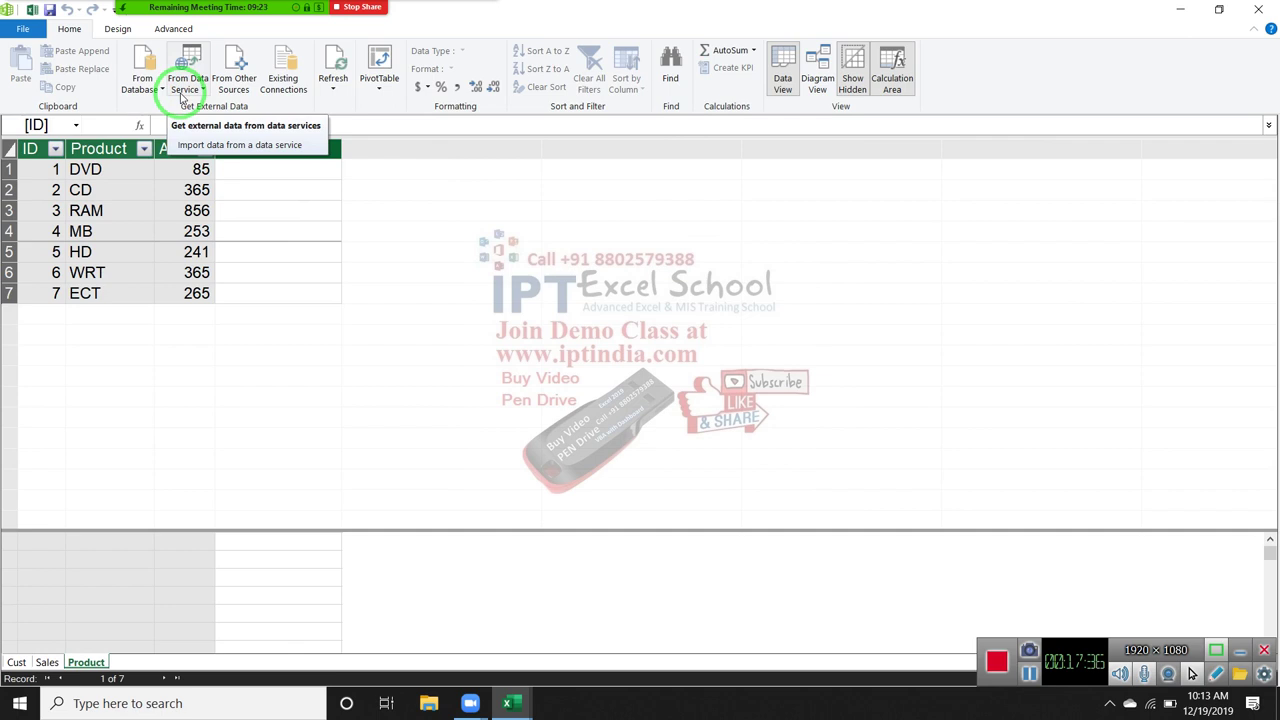
Create a relationship in Diagram View from the CID column of Sales to the ID column of Cust
{"action": "left_click", "coordinate": [817, 88]}
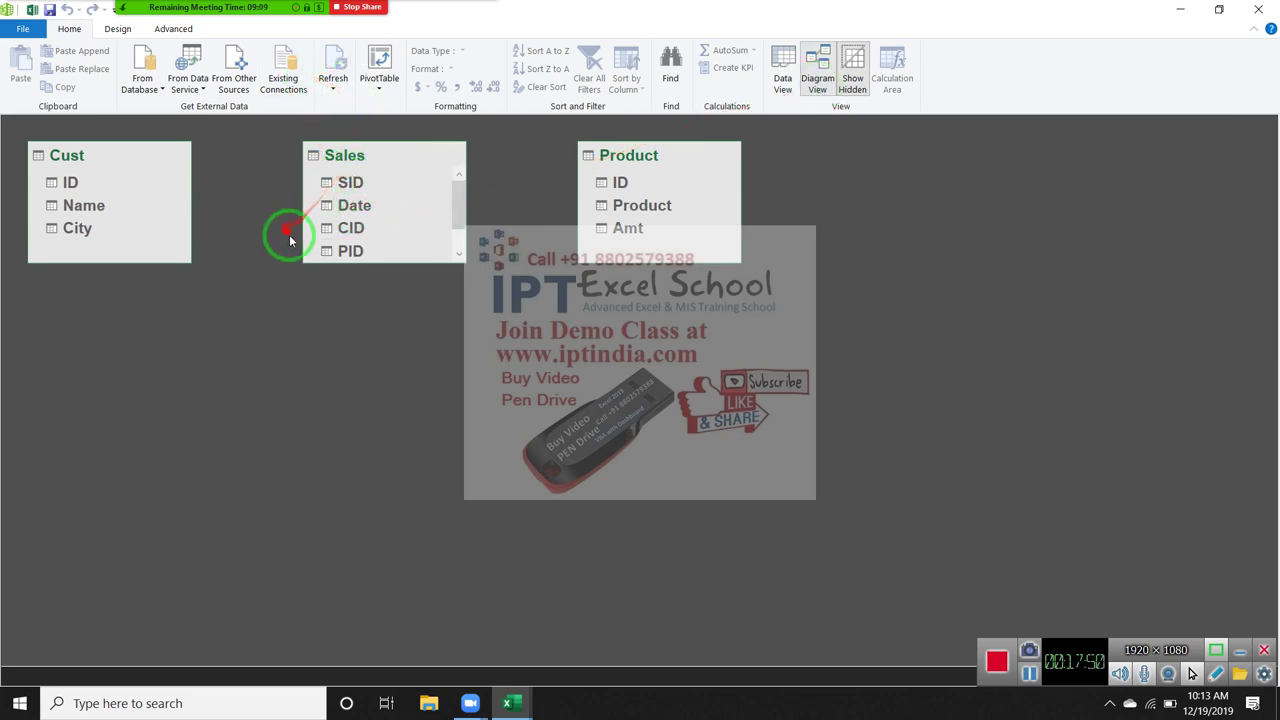
{"action": "left_click", "coordinate": [350, 230]}
{"action": "mouse_move", "coordinate": [350, 230]}
{"action": "left_mouse_down"}
{"action": "mouse_move", "coordinate": [166, 166]}
{"action": "mouse_move", "coordinate": [62, 188]}
{"action": "left_mouse_up"}
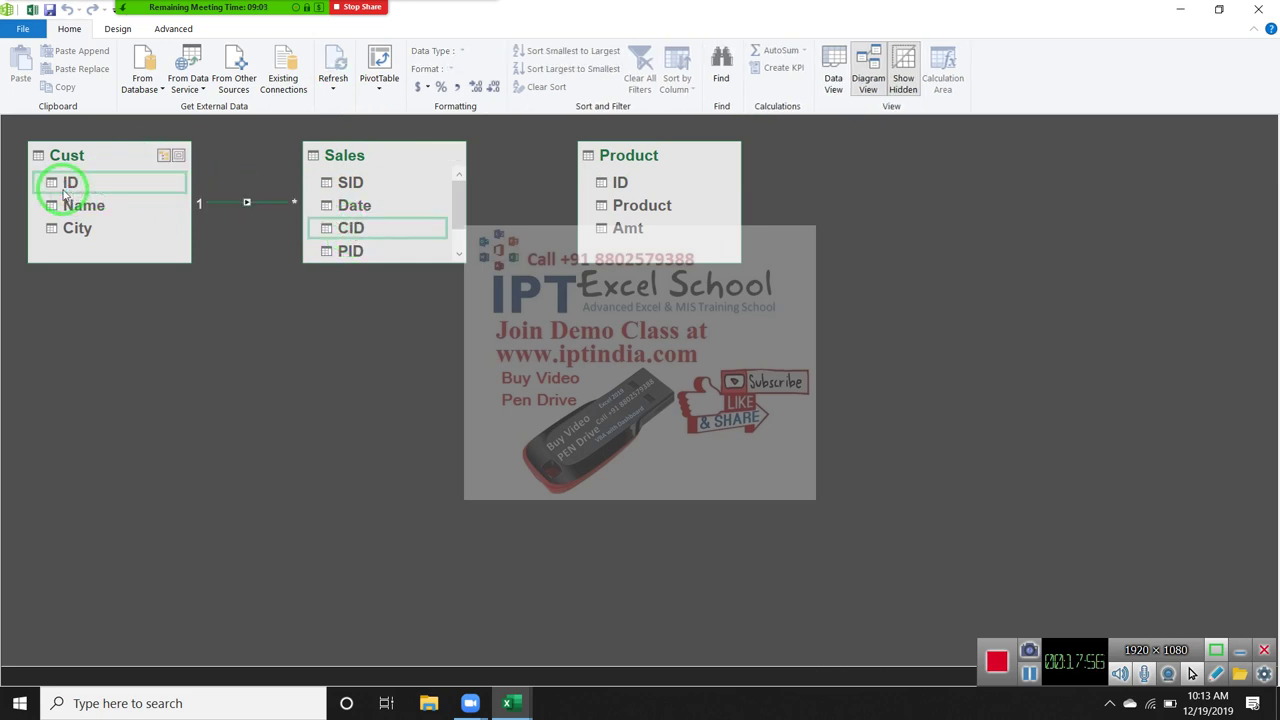
Create a relationship in Diagram View from the PID column of Sales to the ID column of Product
{"action": "left_click", "coordinate": [358, 255]}
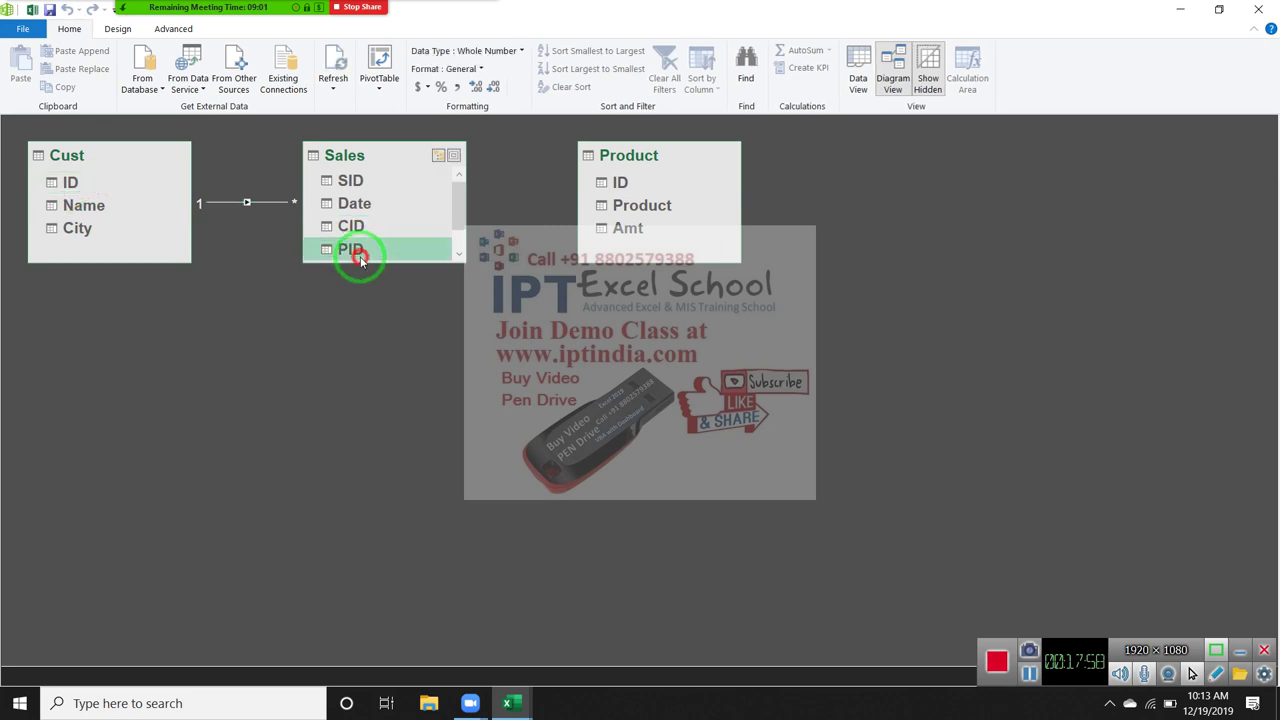
{"action": "left_click_drag", "start_coordinate": [360, 260], "coordinate": [617, 185]}
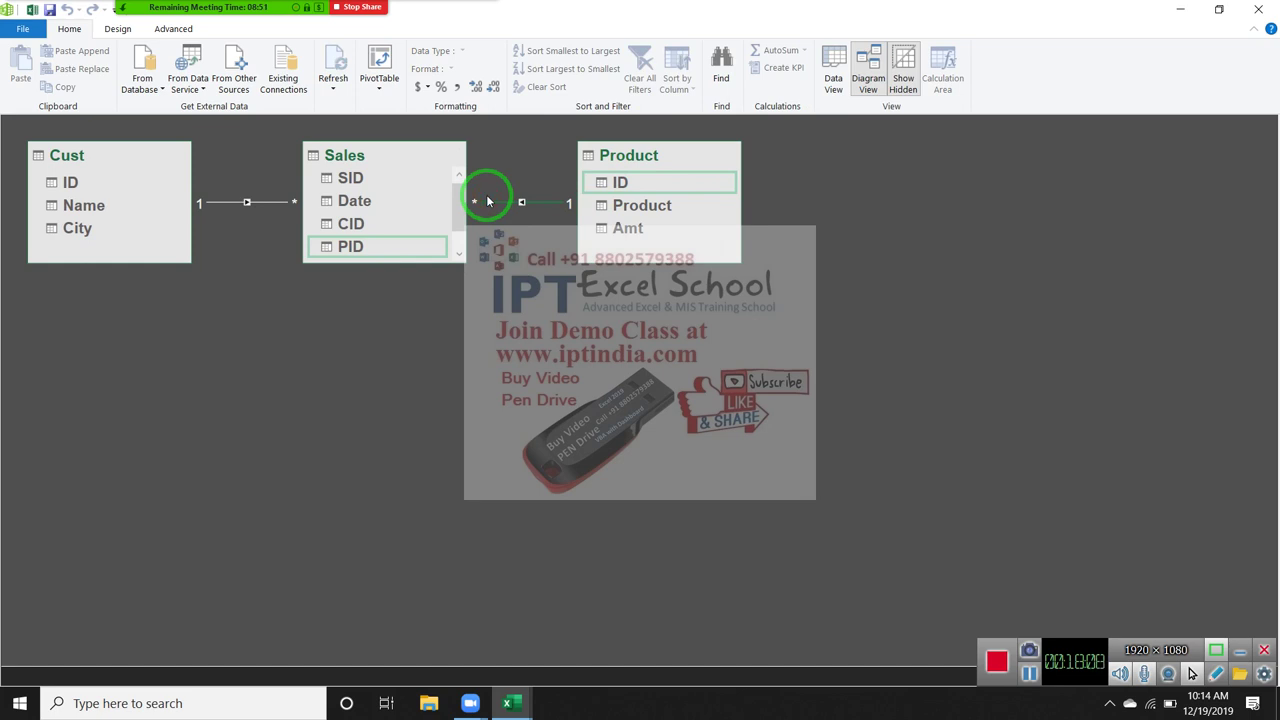
Switch the Data Model to Data View and show the Cust and Sales tables
{"action": "left_click", "coordinate": [833, 85]}
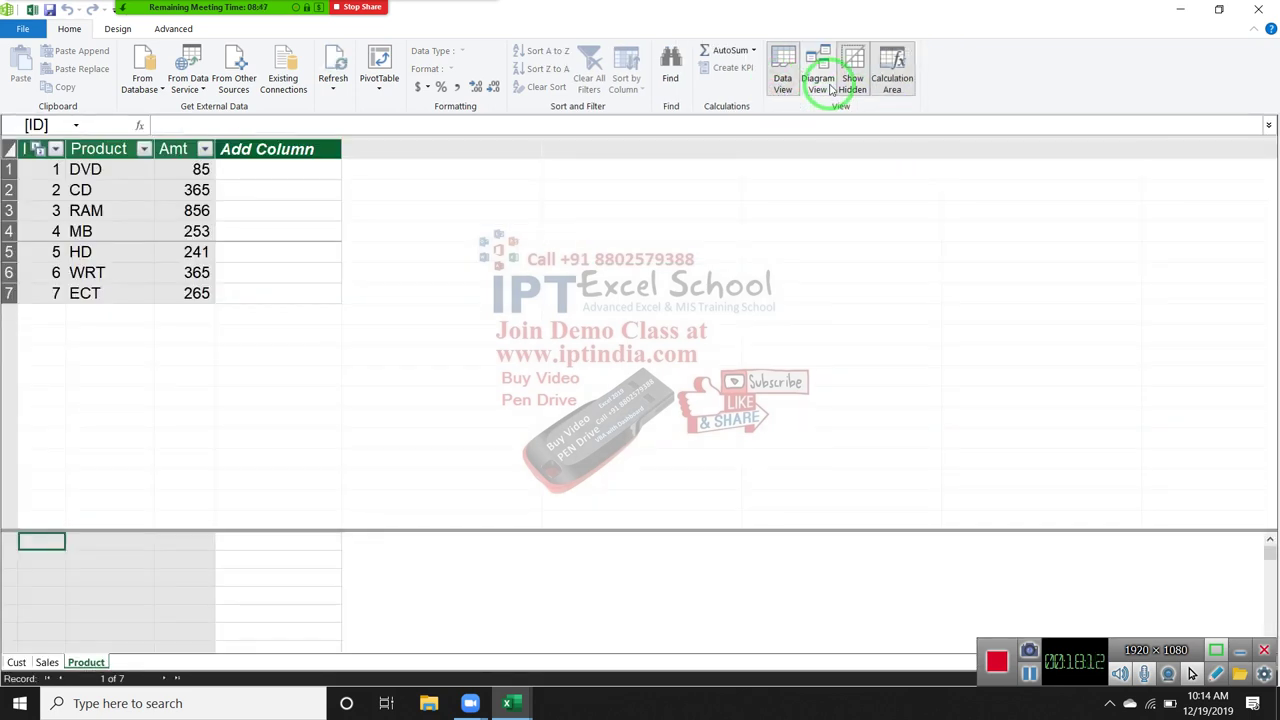
{"action": "left_click", "coordinate": [16, 662]}
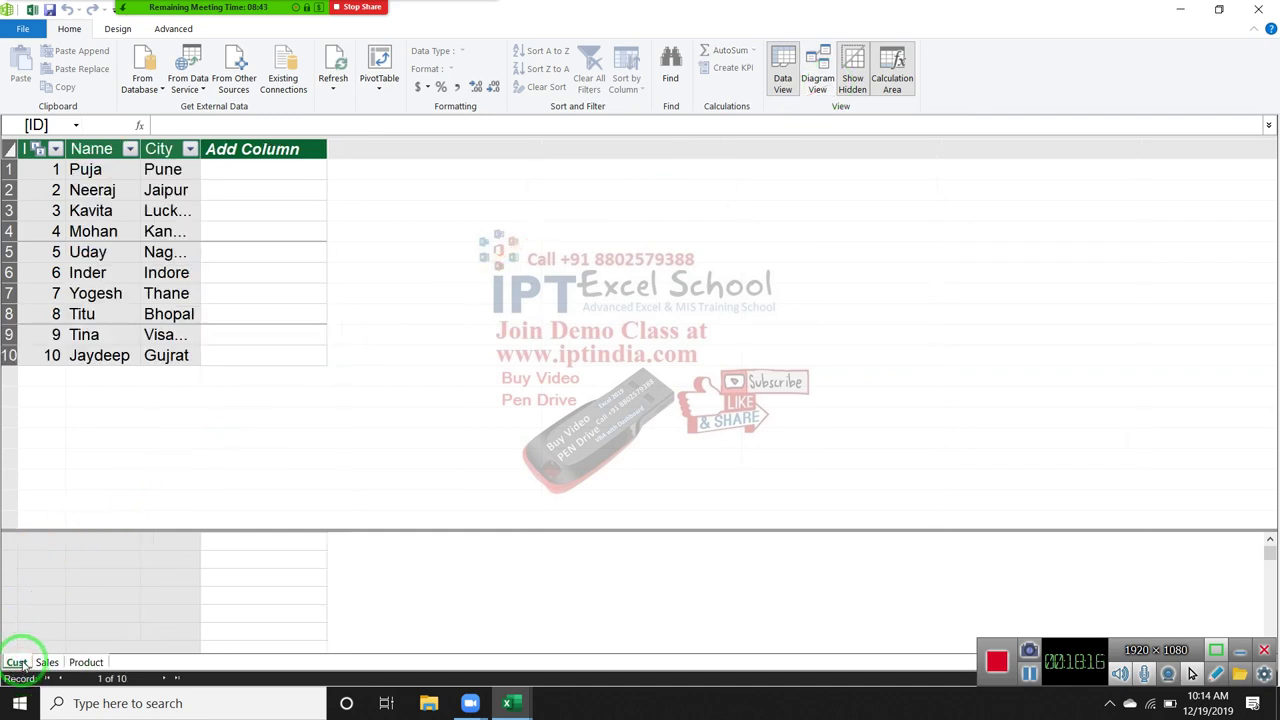
{"action": "left_click", "coordinate": [47, 662]}
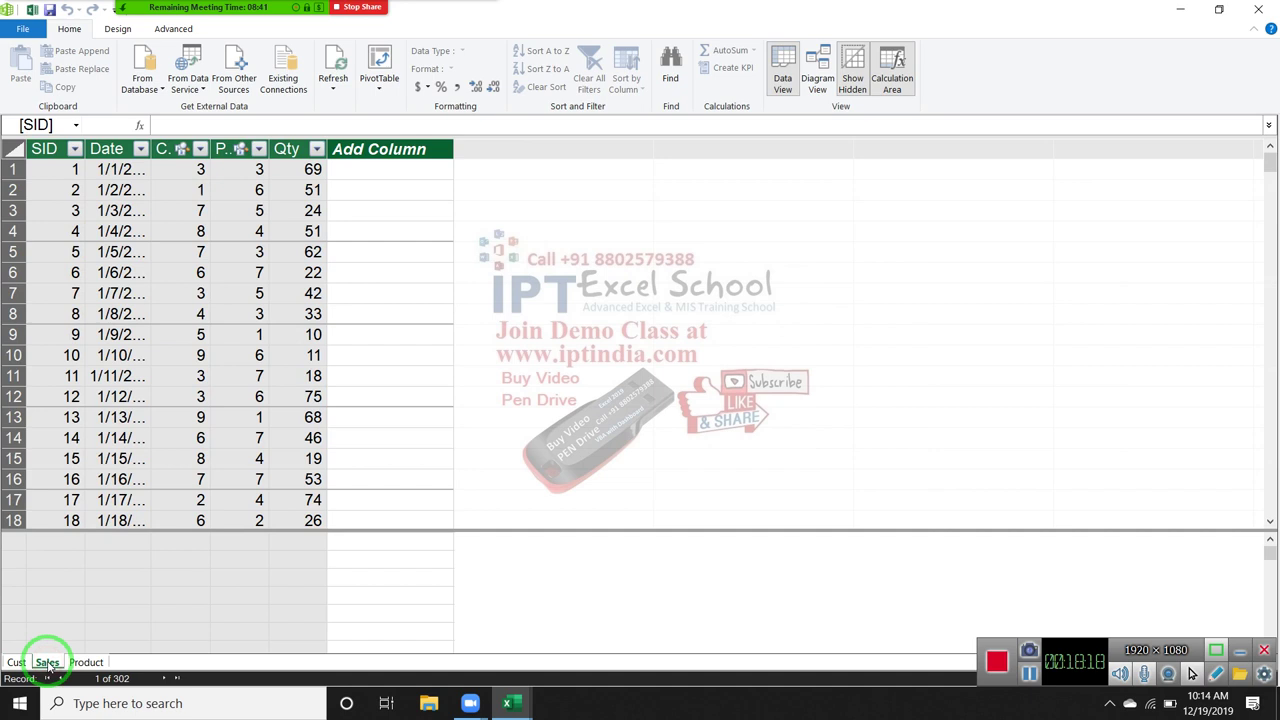
Try to insert a column at the PID column of the Sales table
{"action": "left_click", "coordinate": [259, 252]}
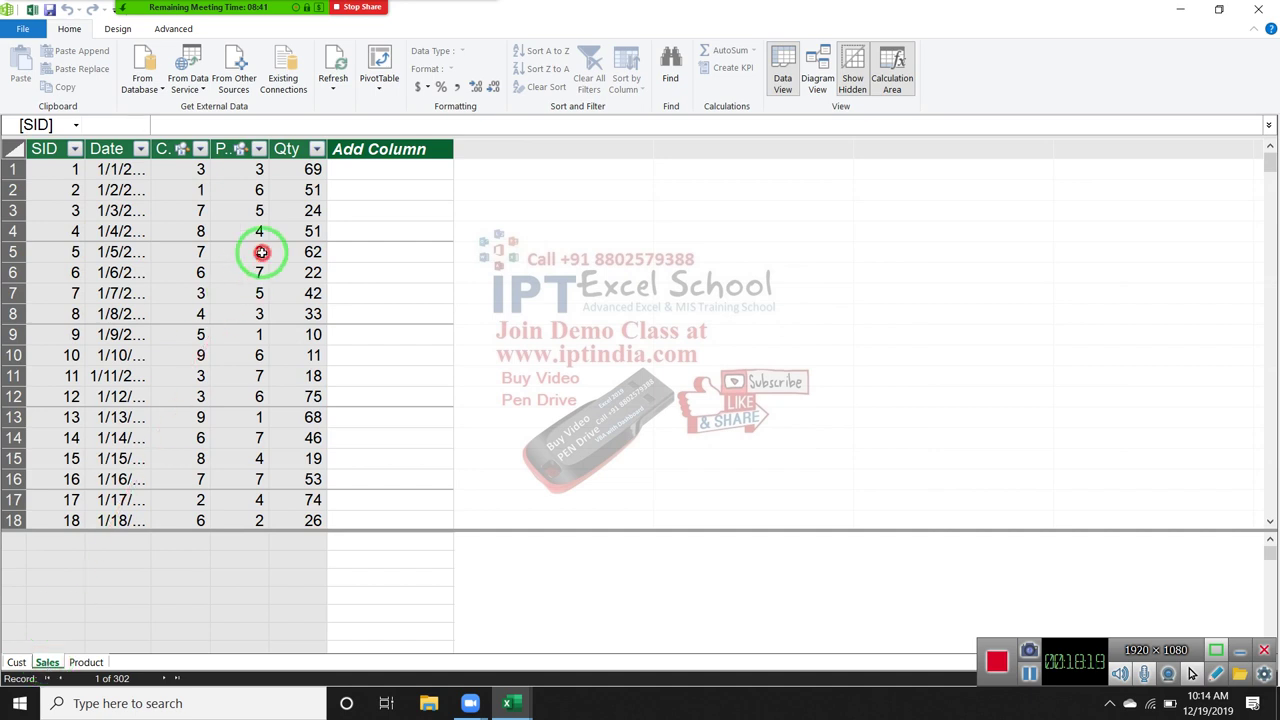
{"action": "left_click", "coordinate": [236, 148]}
{"action": "right_click", "coordinate": [236, 148]}
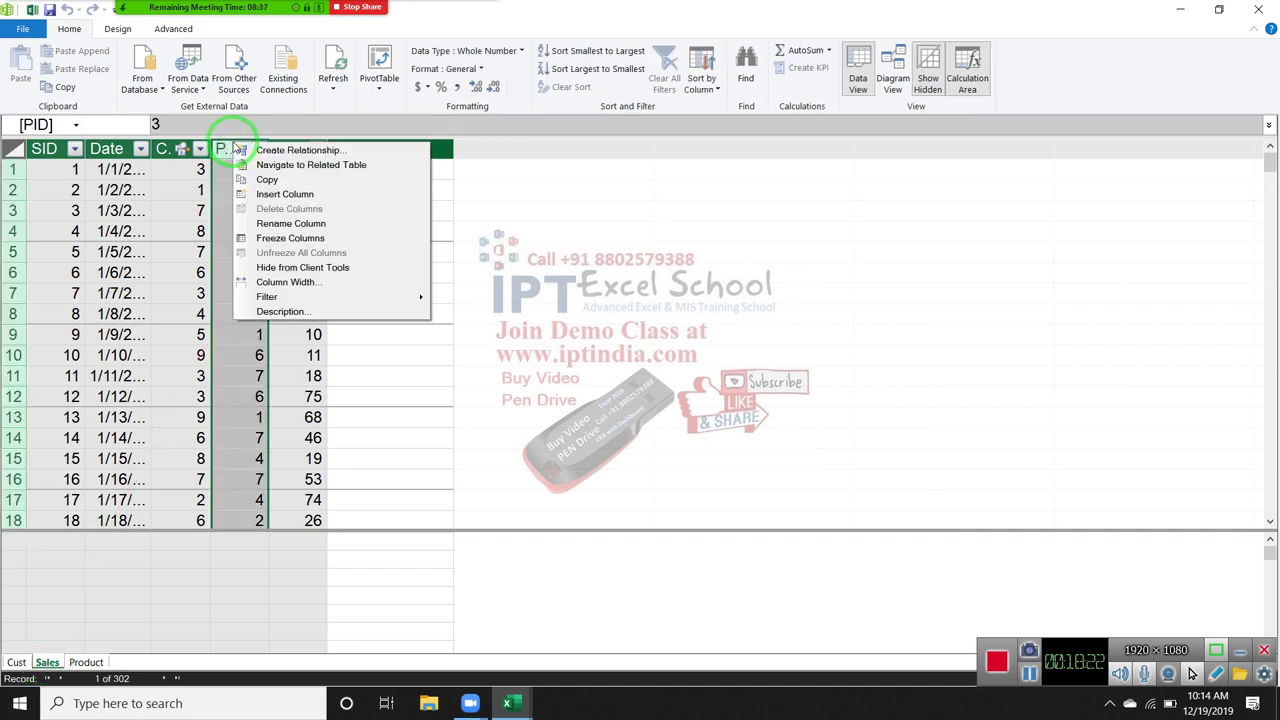
{"action": "left_click", "coordinate": [281, 201]}
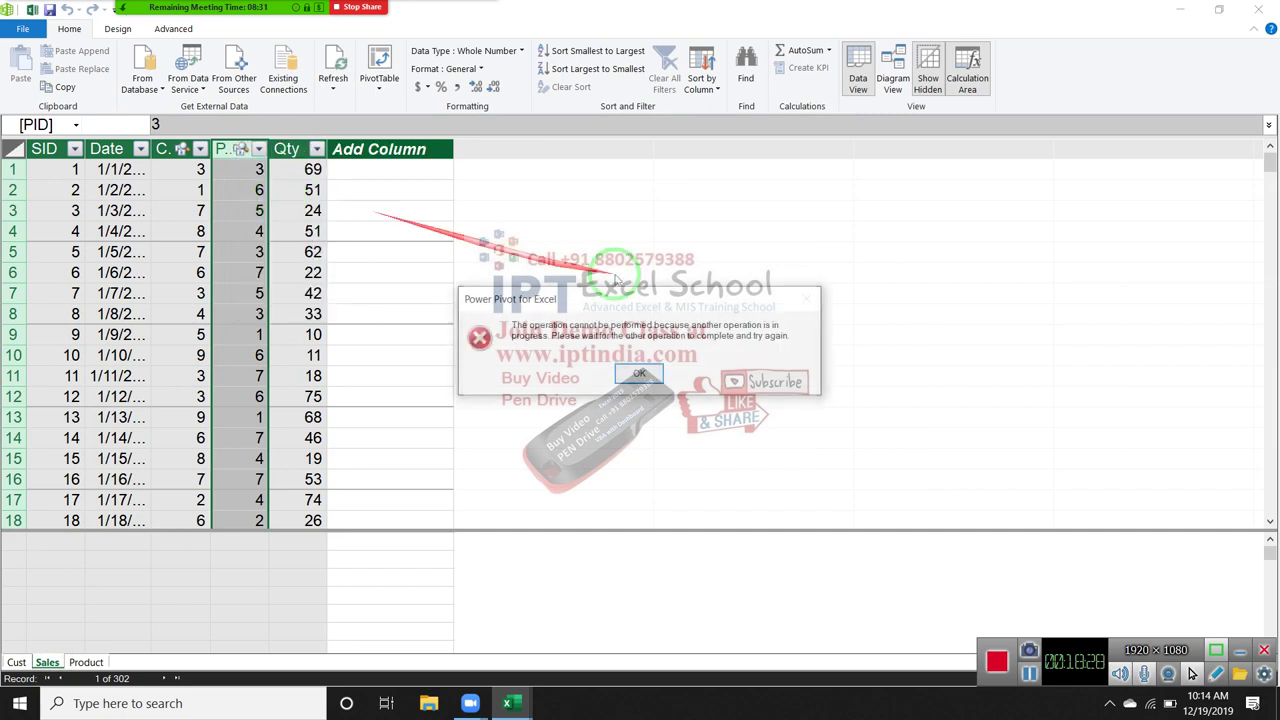
{"action": "left_click", "coordinate": [644, 375]}
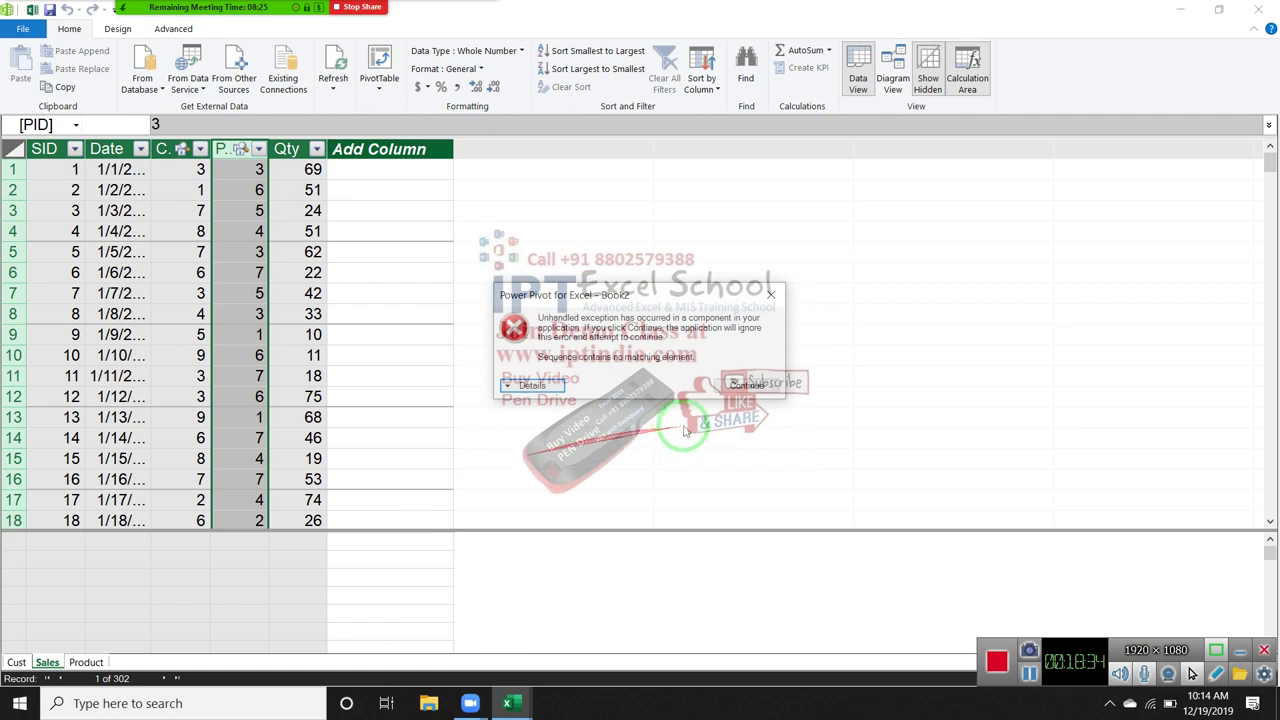
{"action": "left_click", "coordinate": [748, 384]}
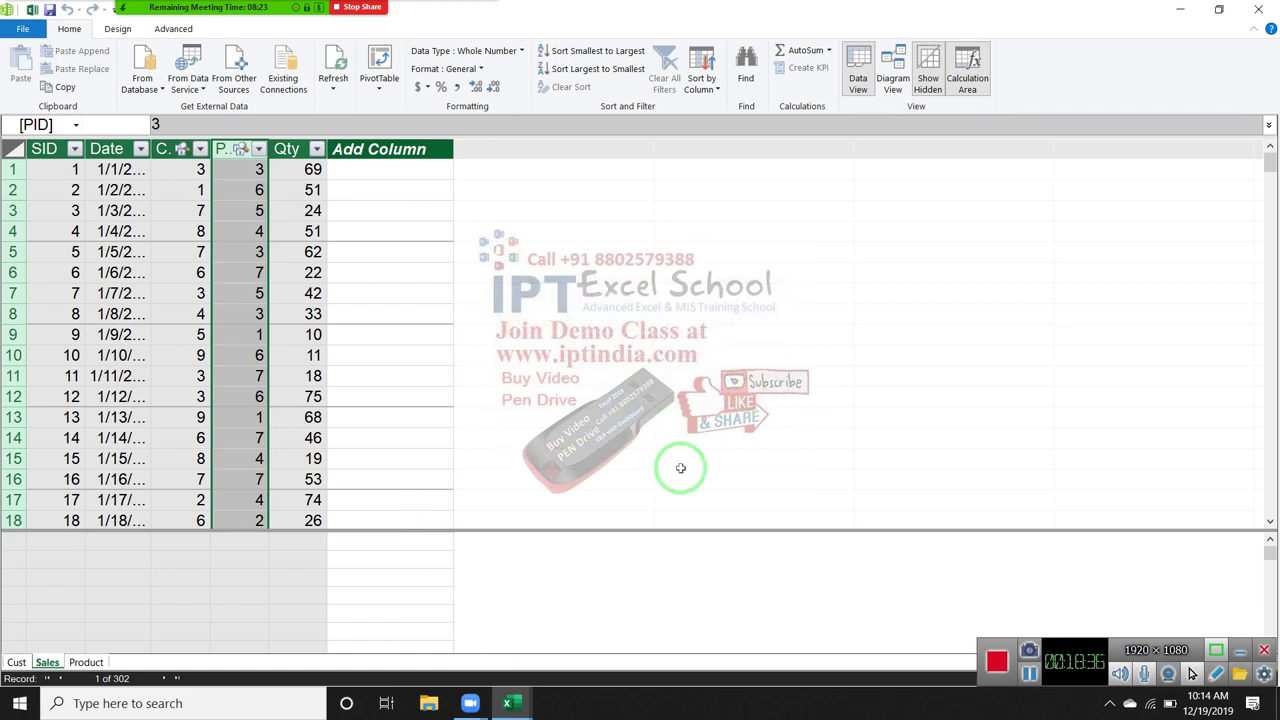
{"action": "mouse_move", "coordinate": [532, 706]}
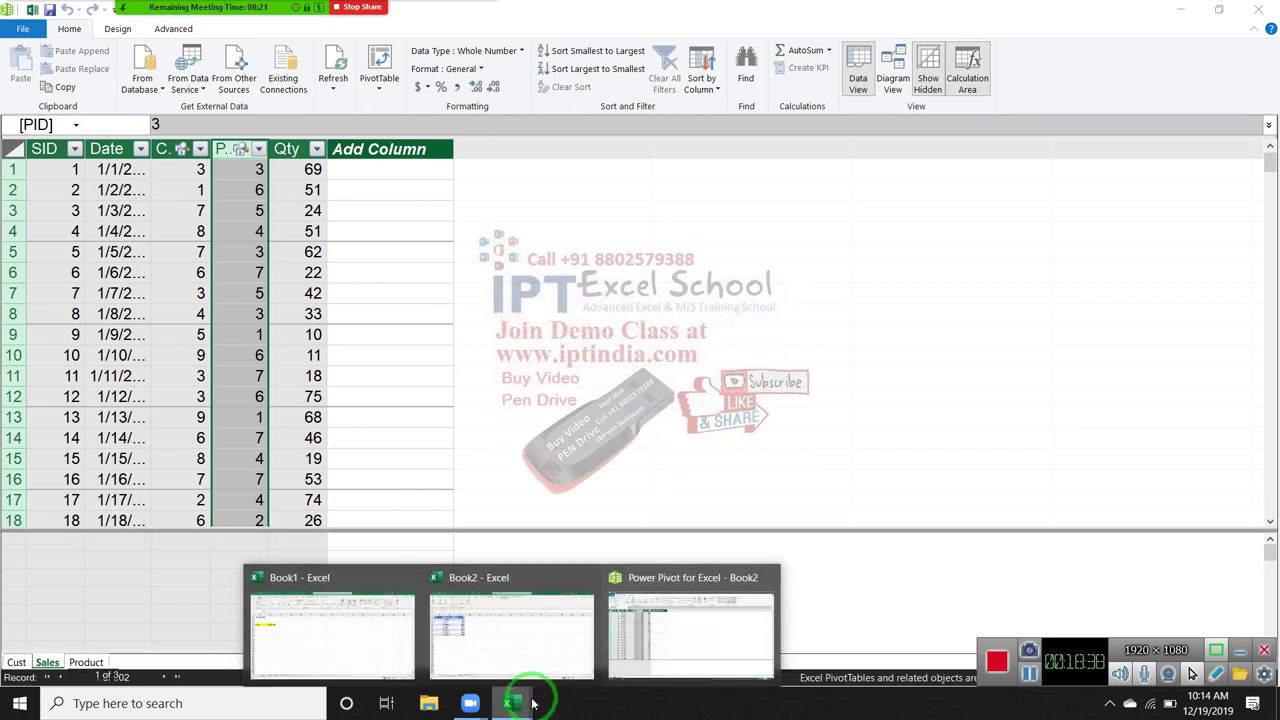
{"action": "left_click", "coordinate": [489, 652]}
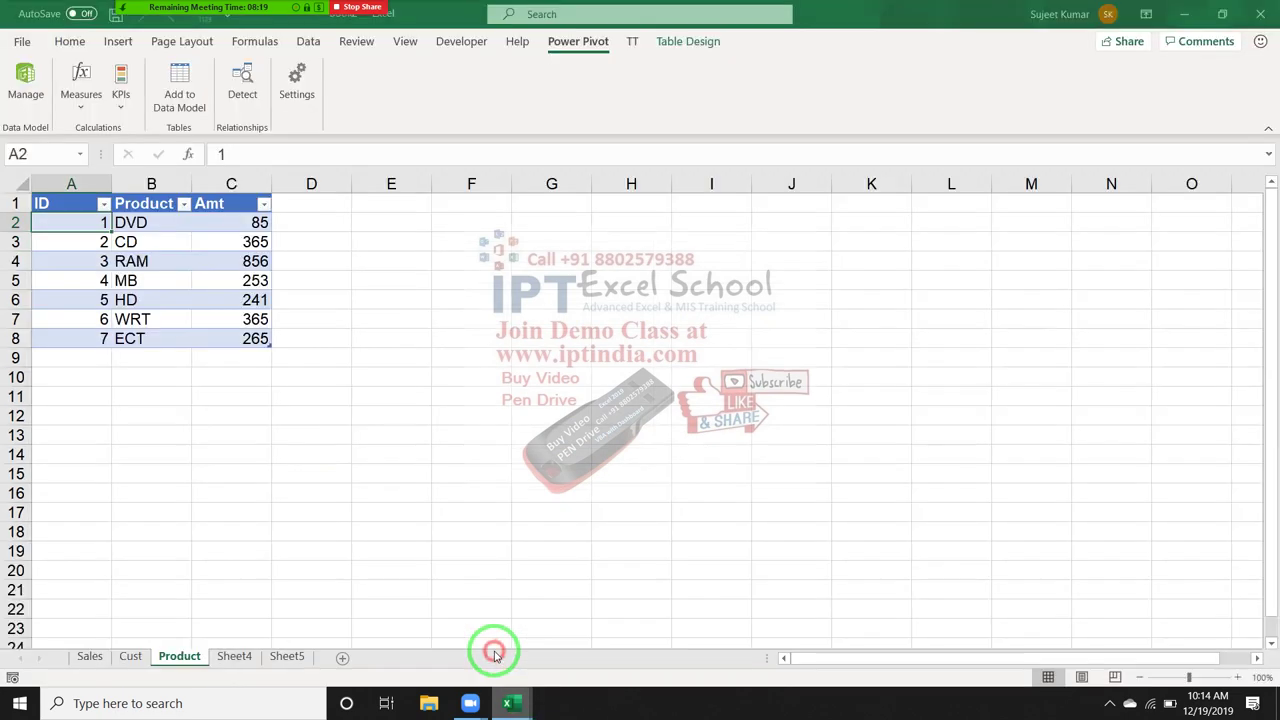
{"action": "left_click", "coordinate": [128, 656]}
{"action": "left_click", "coordinate": [220, 658]}
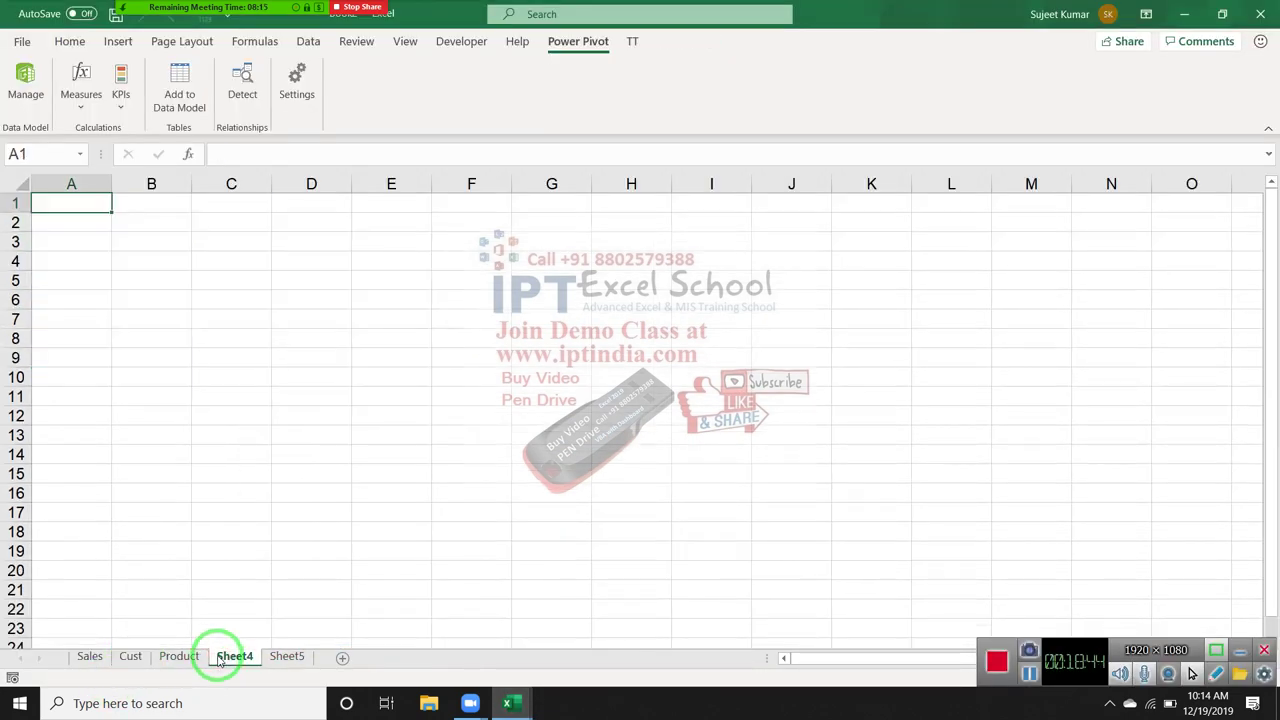
{"action": "left_click", "coordinate": [255, 644]}
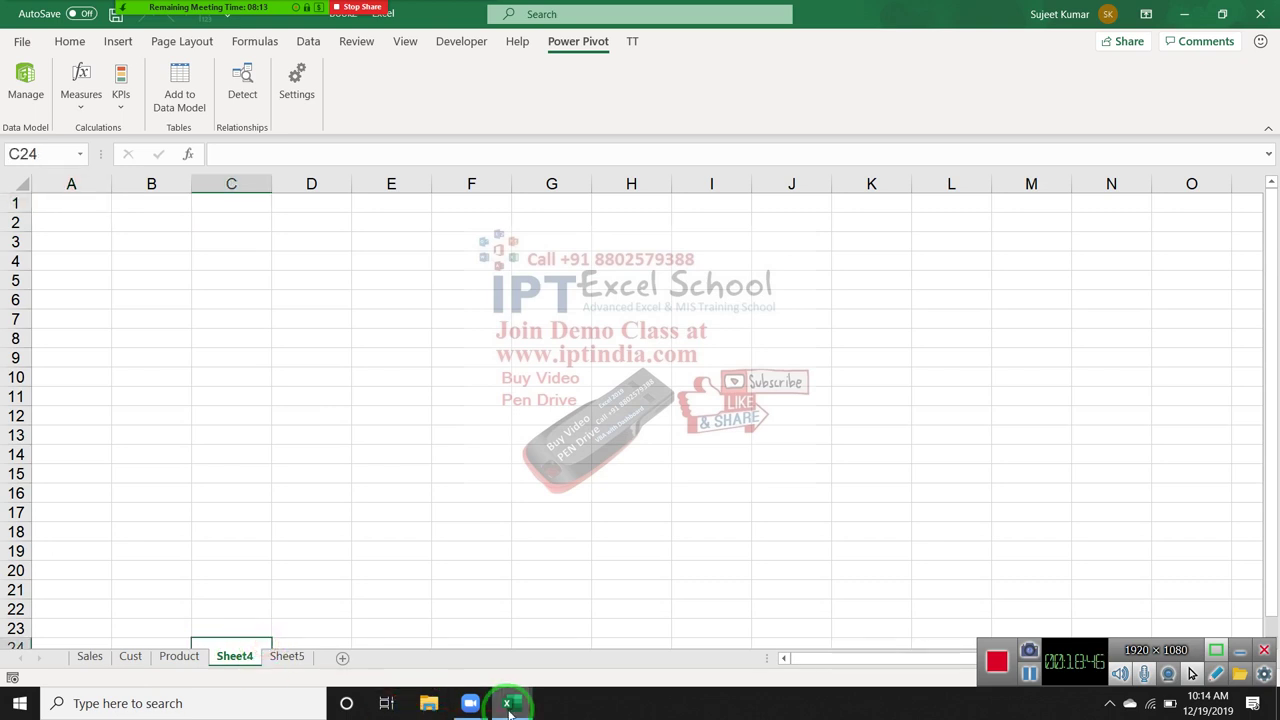
{"action": "mouse_move", "coordinate": [508, 703]}
{"action": "left_click", "coordinate": [666, 636]}
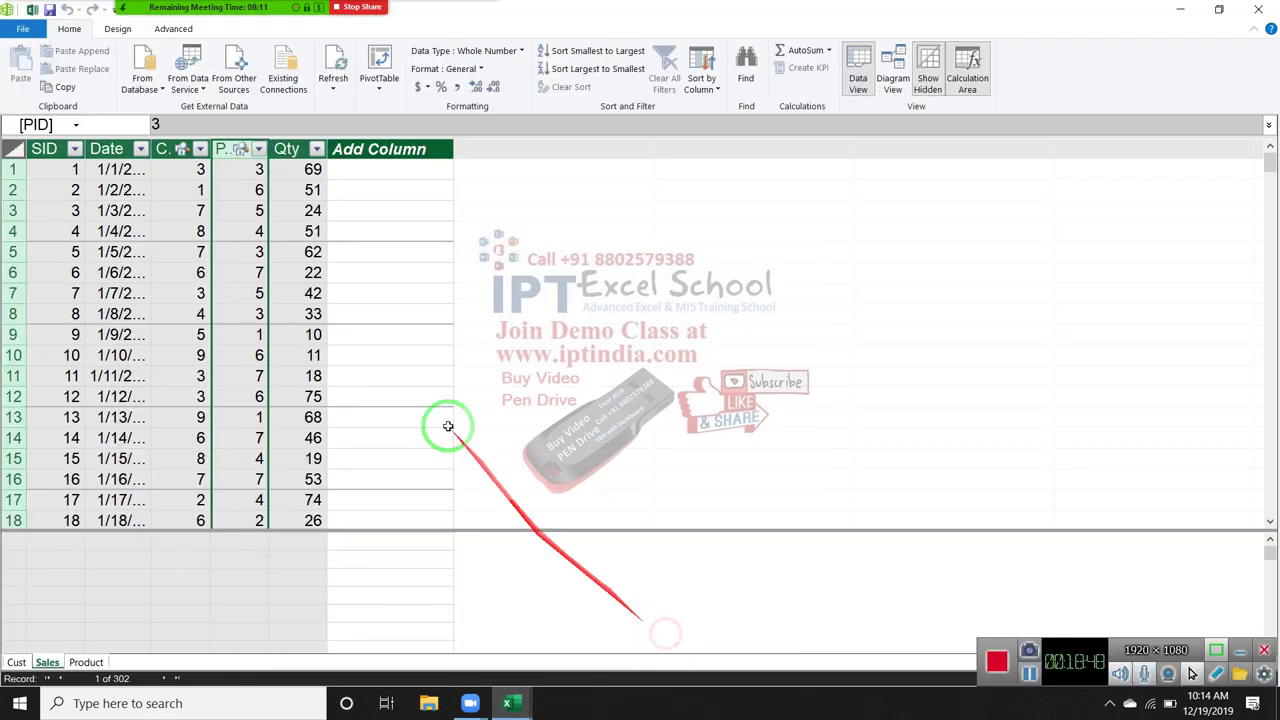
{"action": "left_click", "coordinate": [282, 183]}
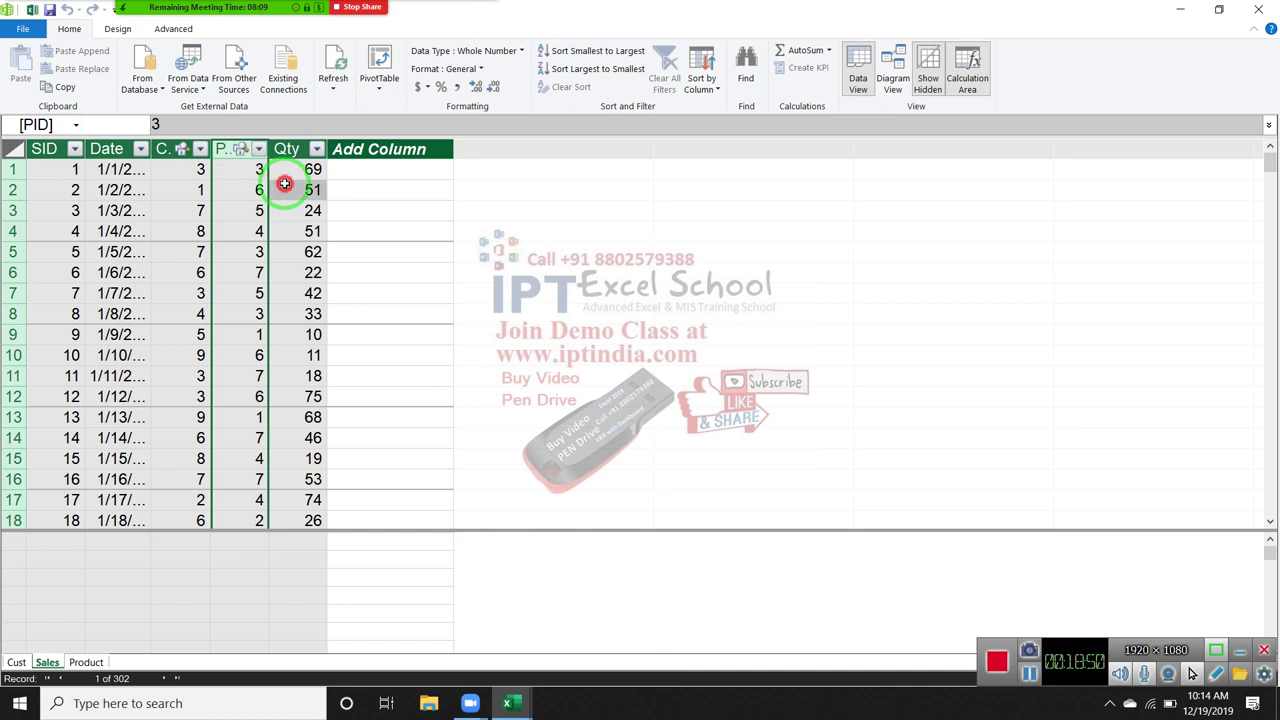
{"action": "left_click", "coordinate": [258, 150]}
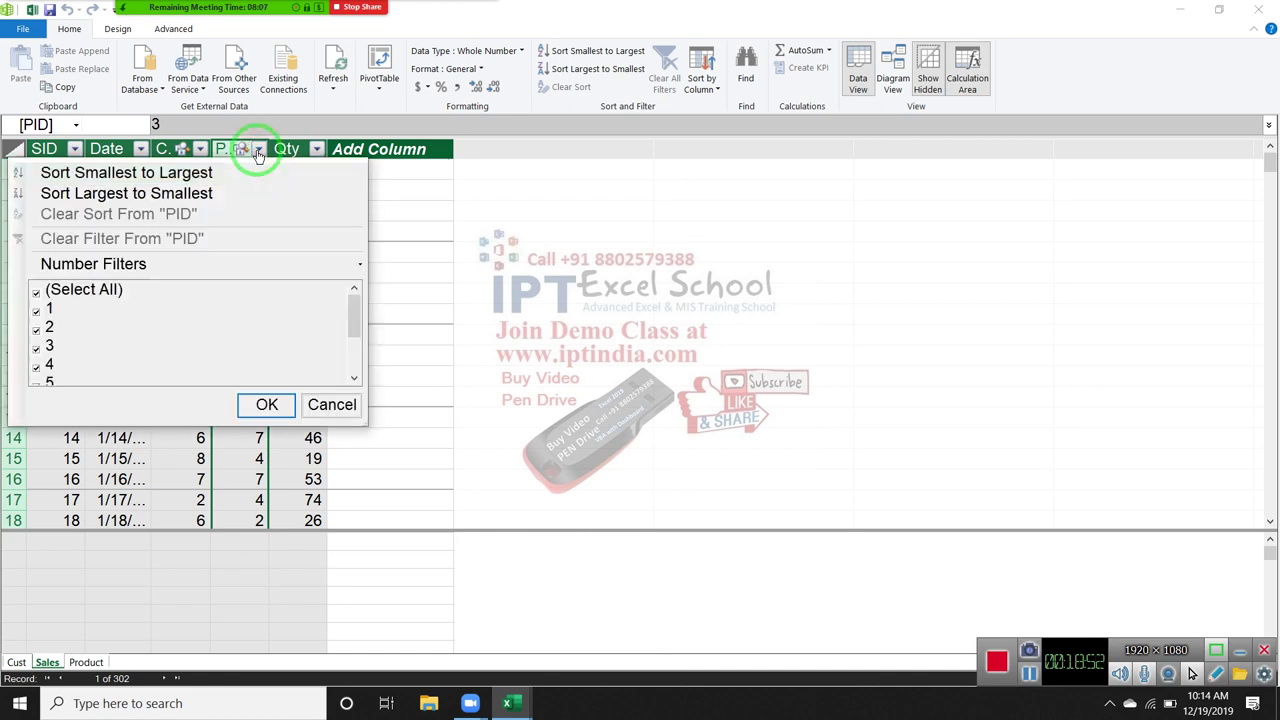
{"action": "left_click", "coordinate": [236, 148]}
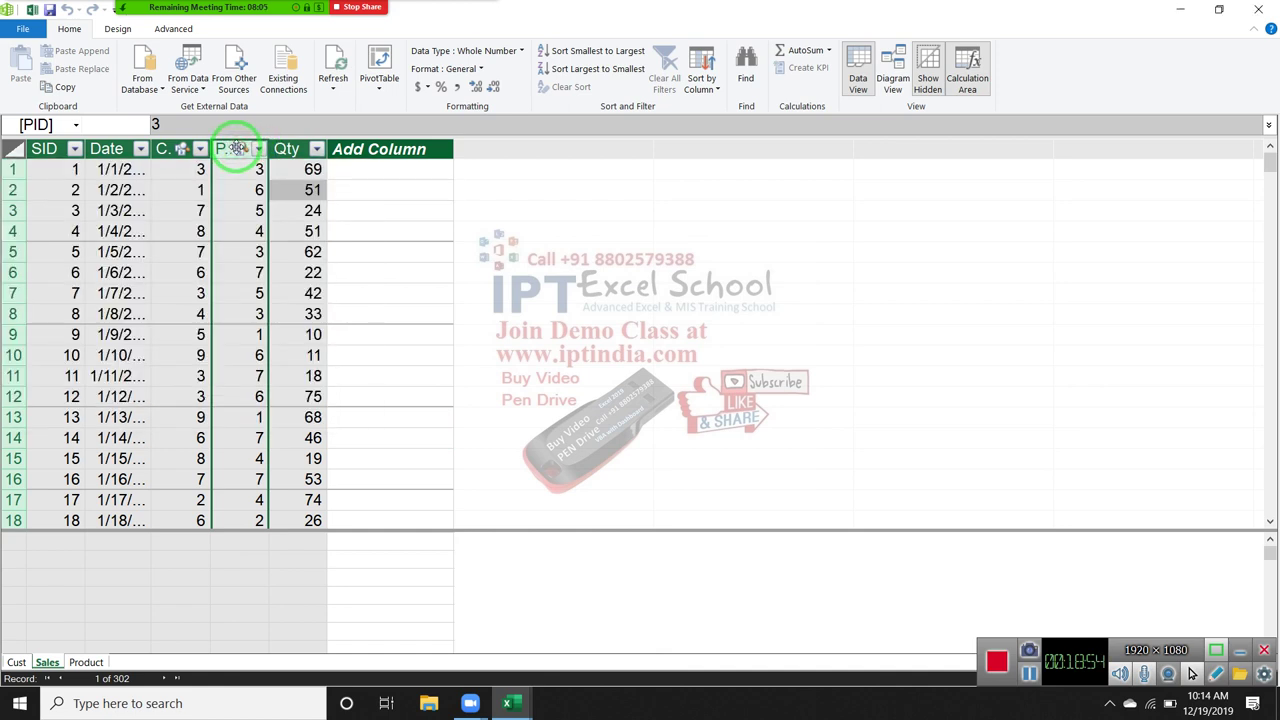
{"action": "right_click", "coordinate": [236, 148]}
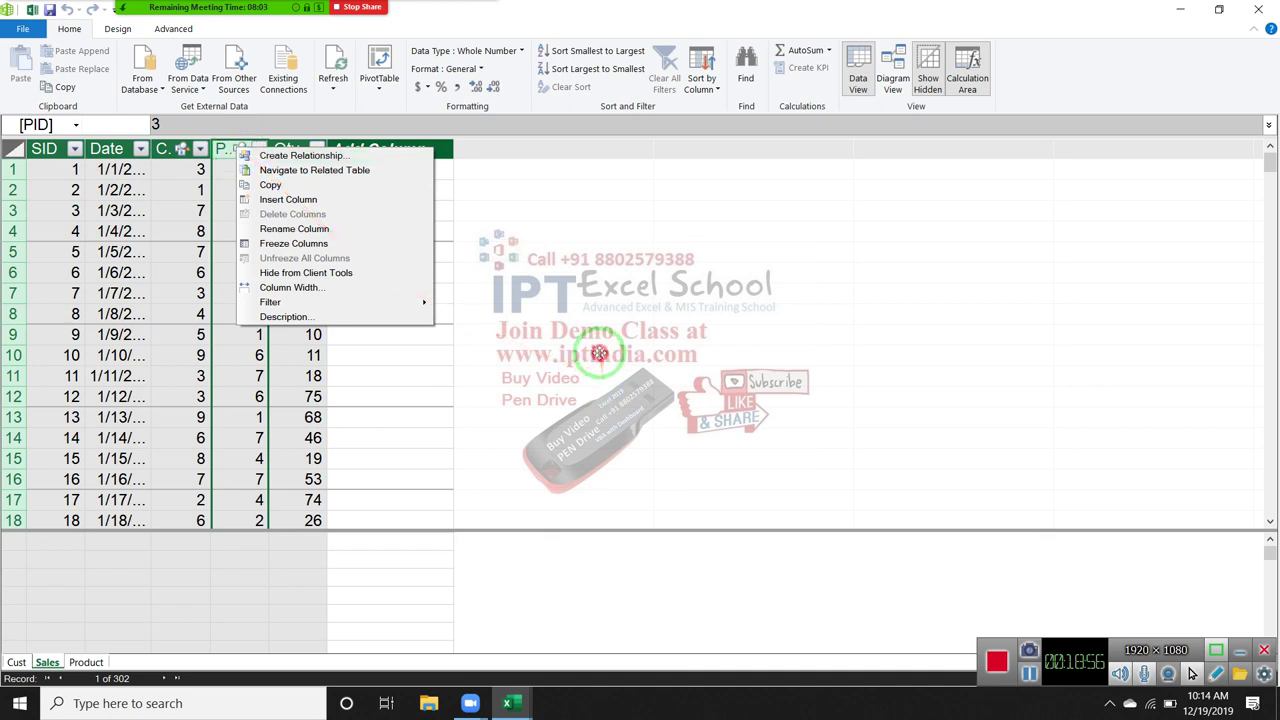
{"action": "left_click", "coordinate": [590, 362]}
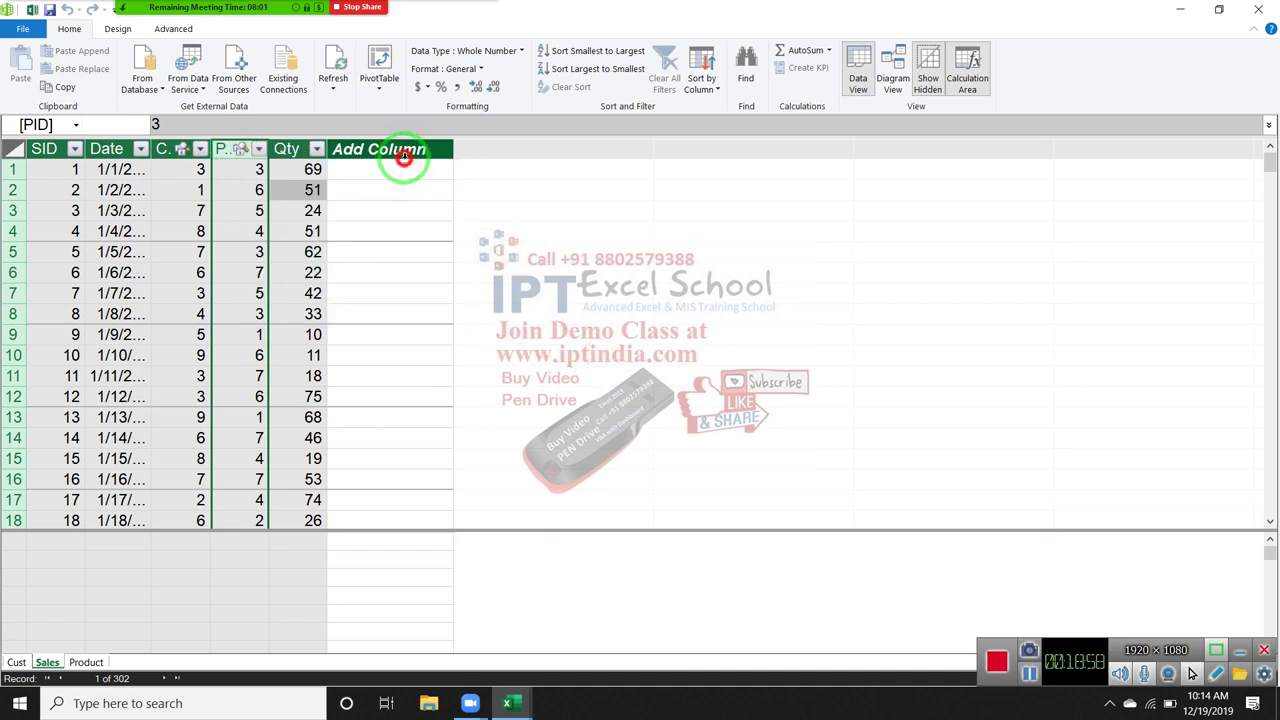
Add a new column named CName after Qty in the Sales table
{"action": "double_click", "coordinate": [403, 157]}
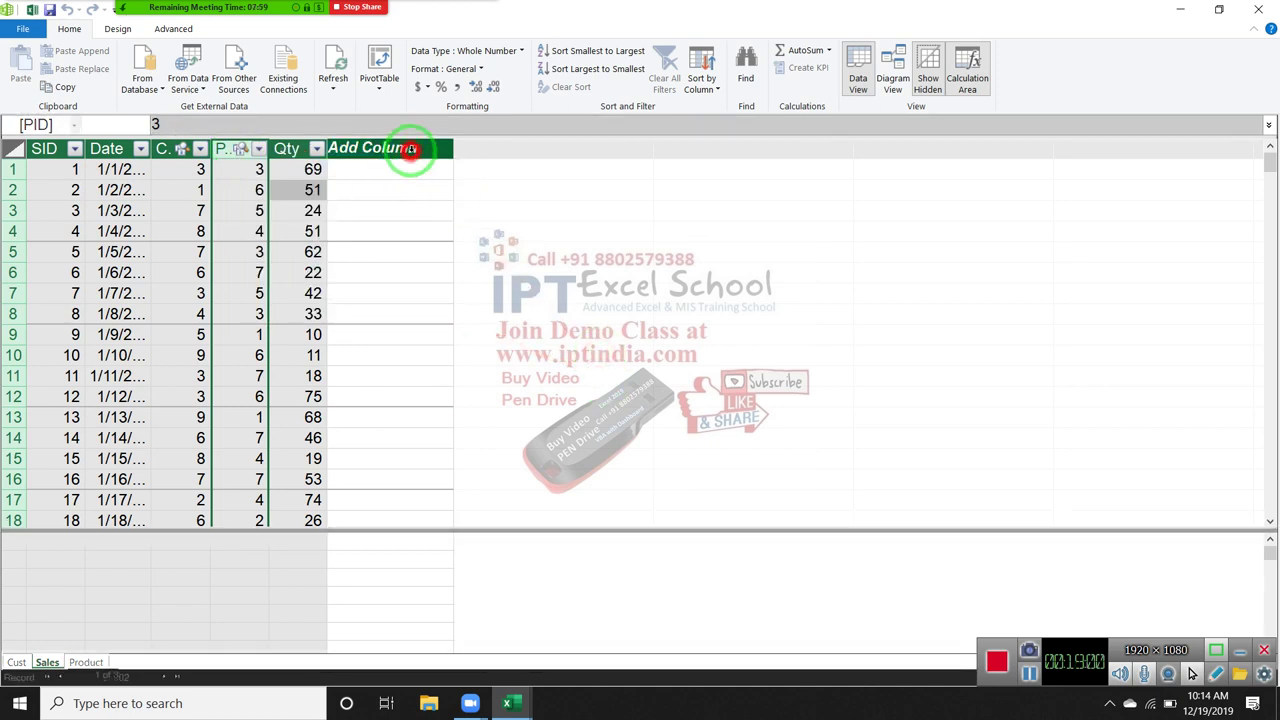
{"action": "right_click", "coordinate": [425, 150]}
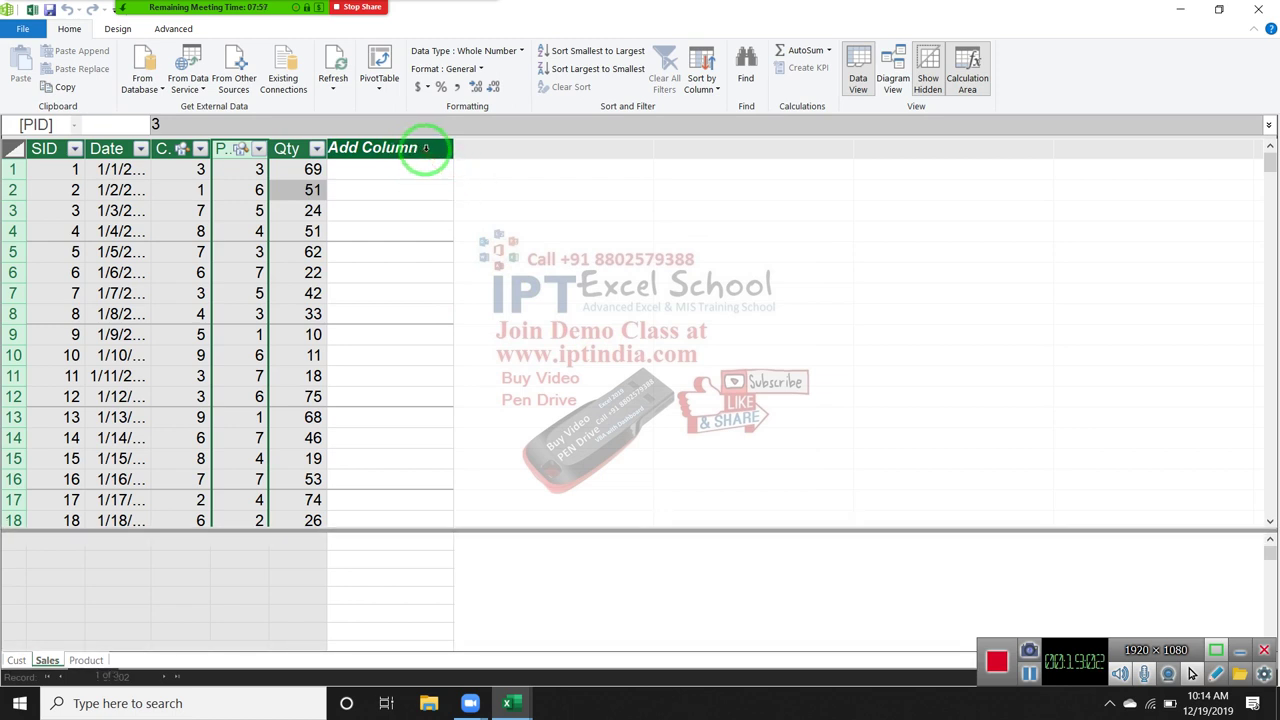
{"action": "left_click", "coordinate": [424, 191]}
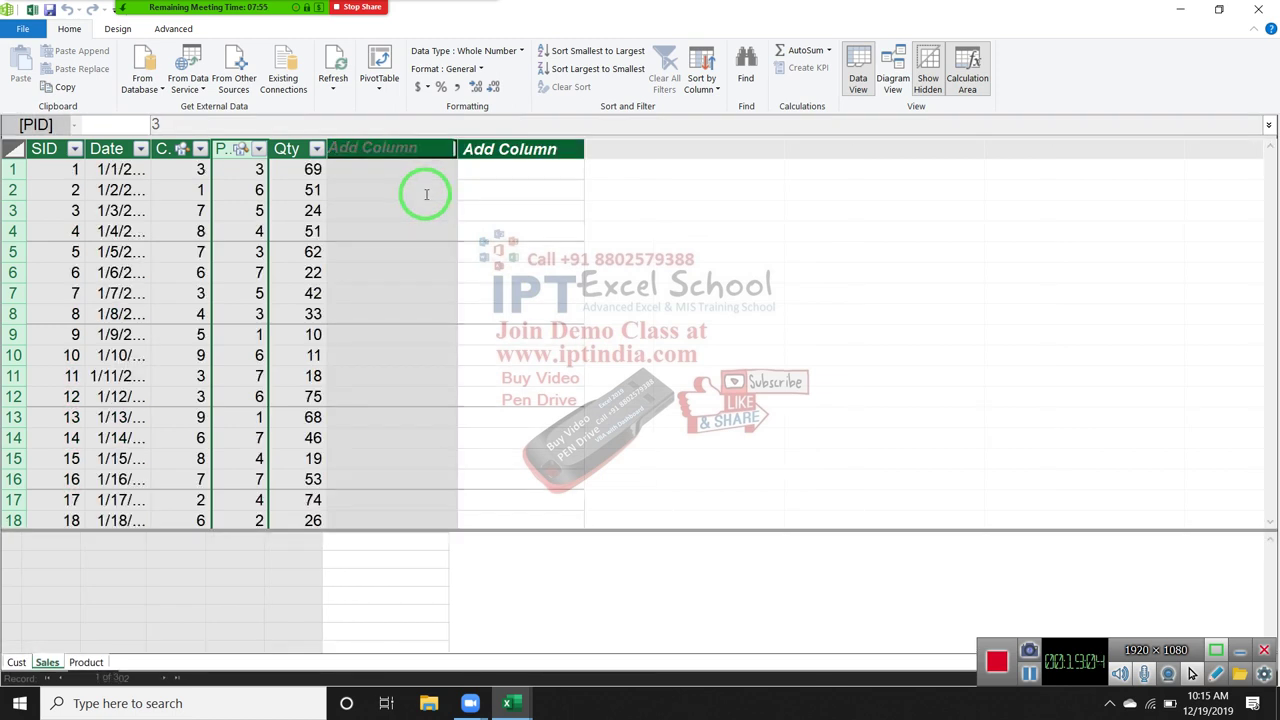
{"action": "double_click", "coordinate": [382, 152]}
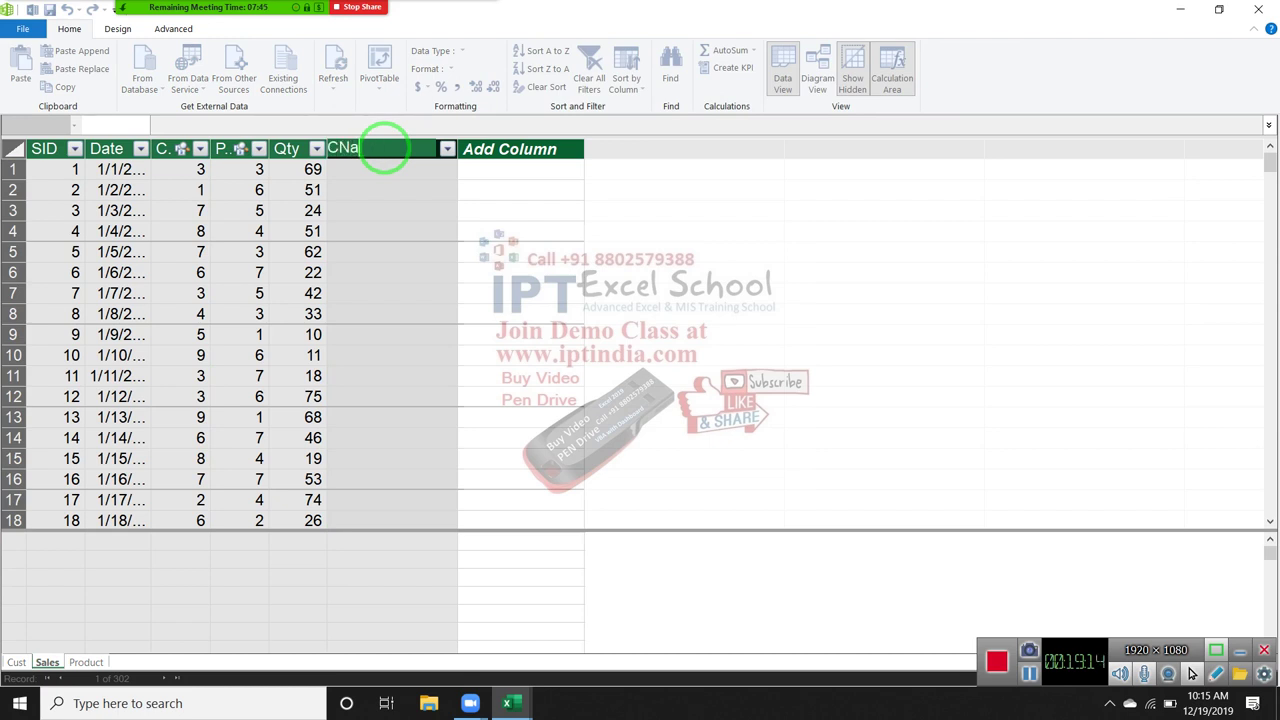
{"action": "key", "text": "Return"}
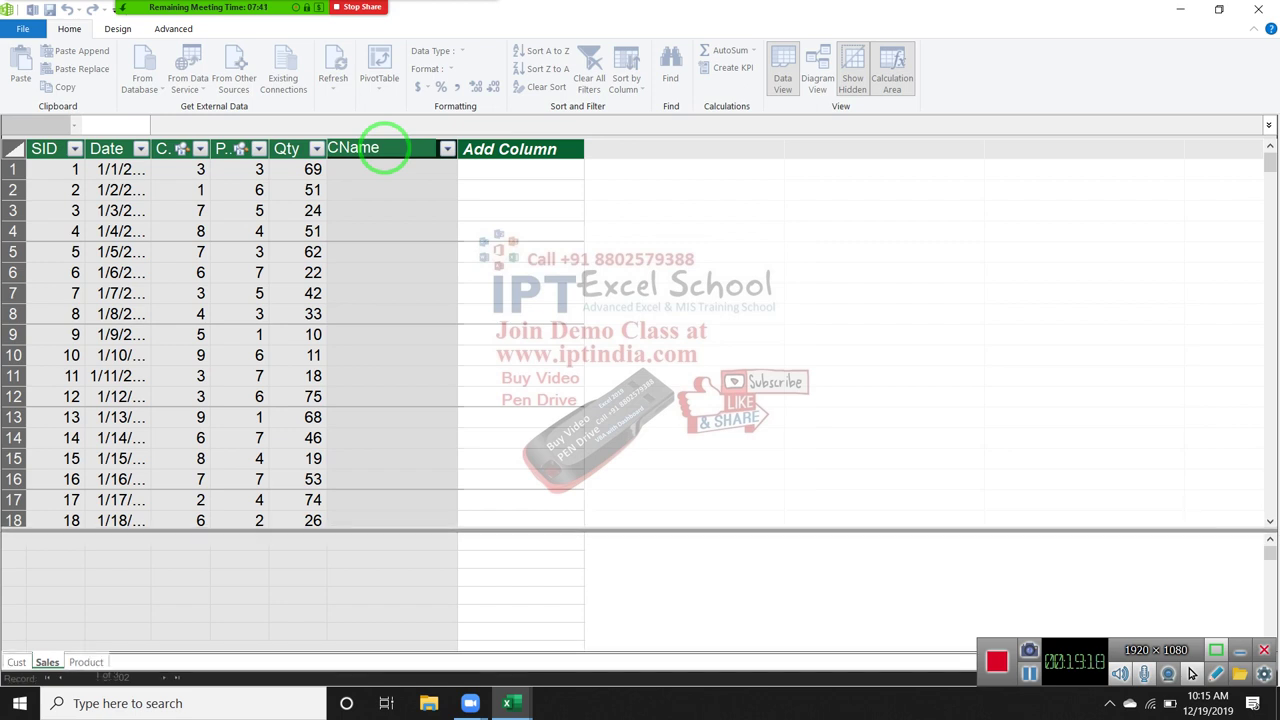
Fill the CName column with the formula =RELATED(Cust[Name])
{"action": "left_click", "coordinate": [383, 165]}
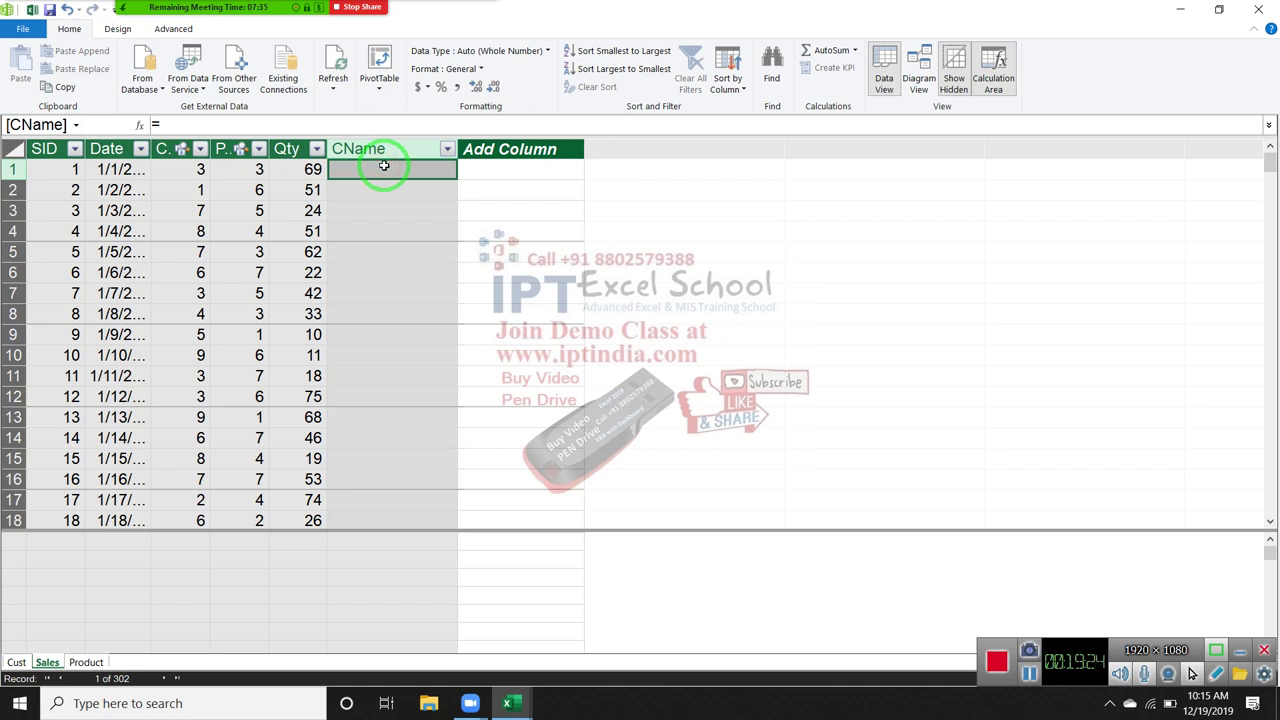
{"action": "type", "text": "=re"}
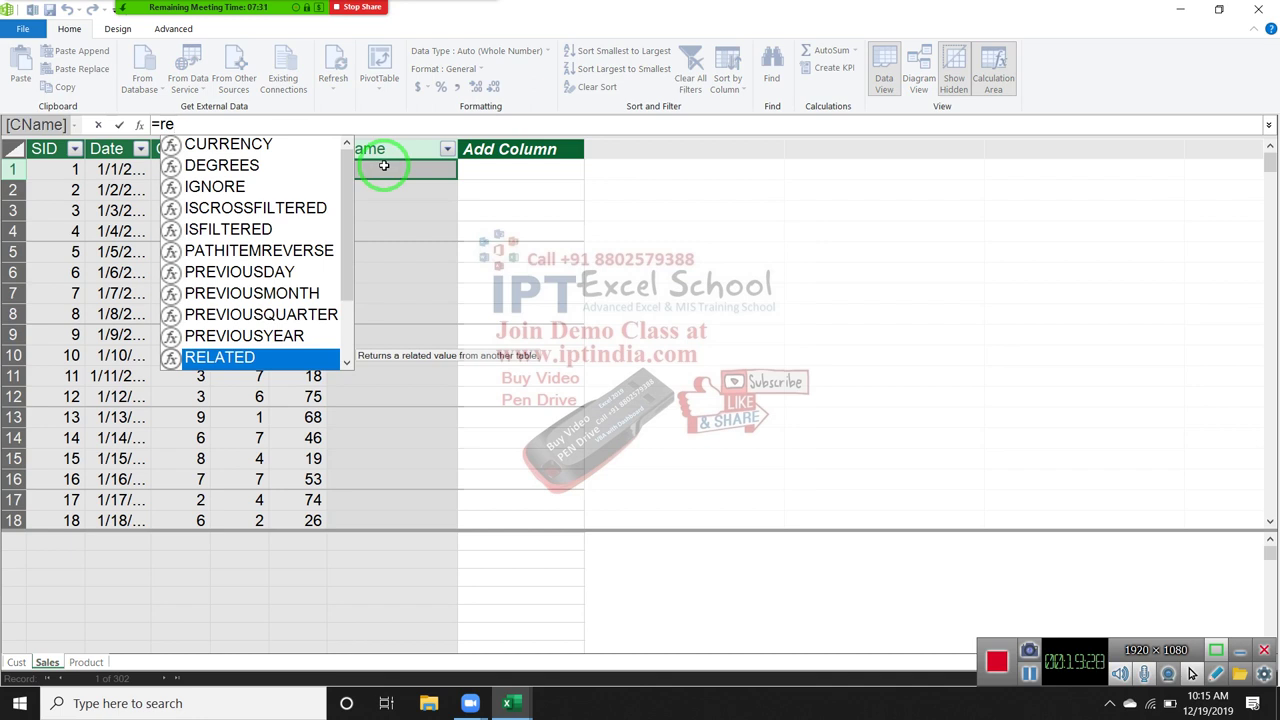
{"action": "key", "text": "Tab"}
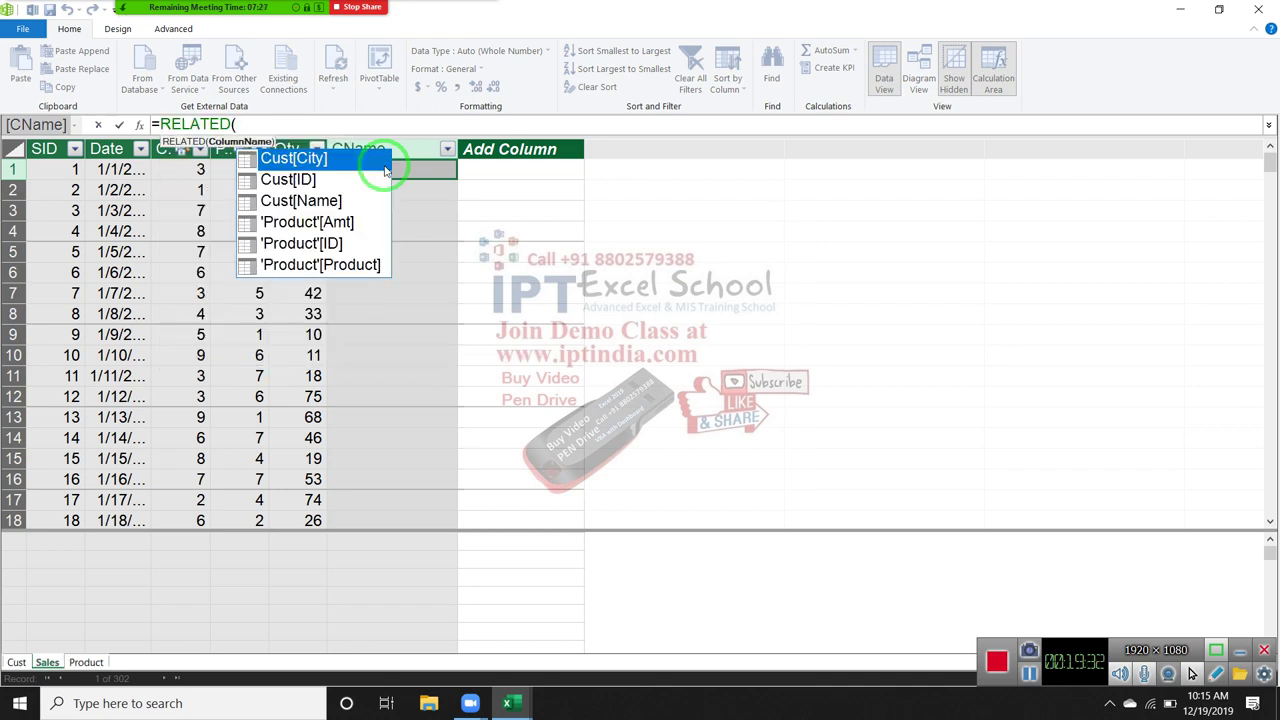
{"action": "key", "text": "Down"}
{"action": "key", "text": "Down"}
{"action": "key", "text": "Up"}
{"action": "key", "text": "Down"}
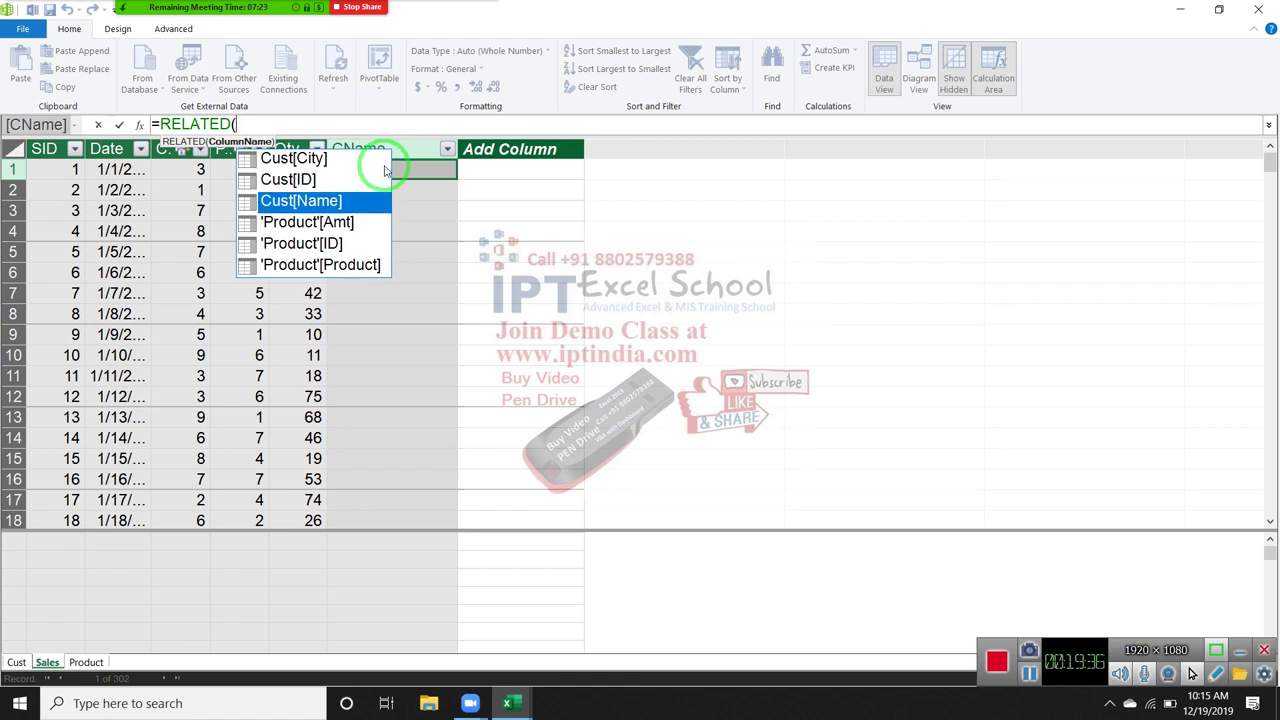
{"action": "key", "text": "Tab"}
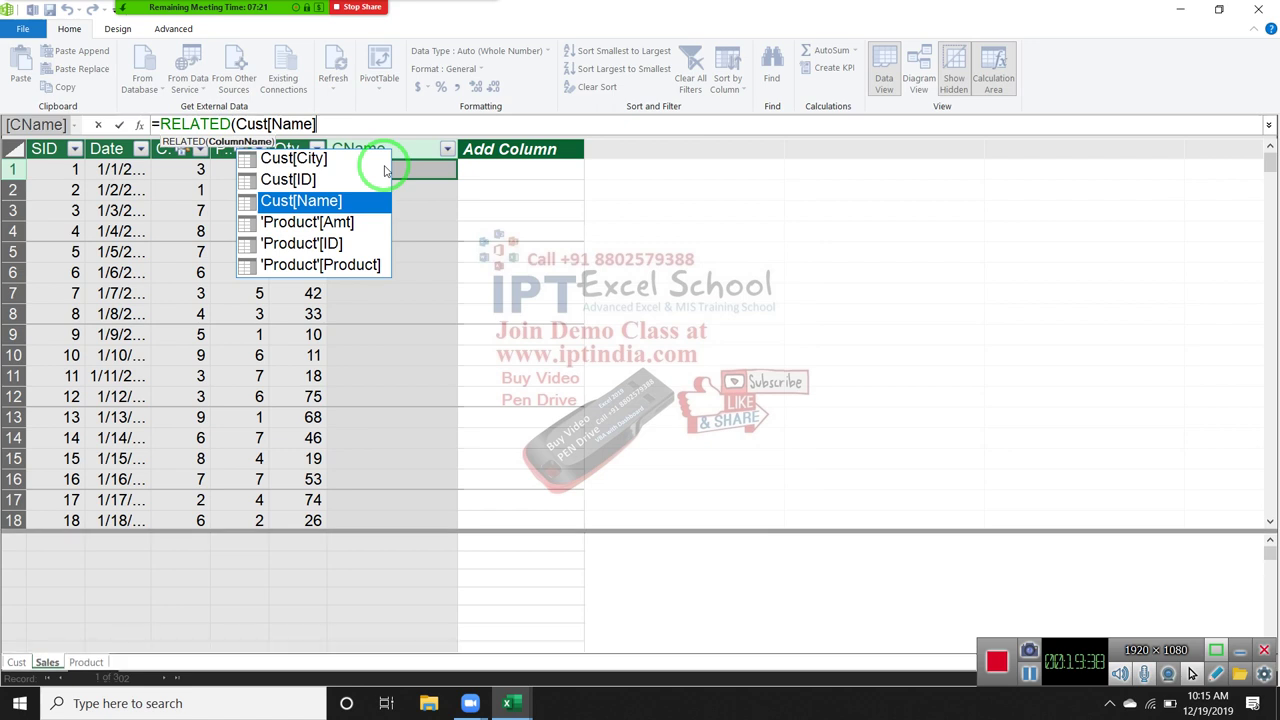
{"action": "type", "text": ")"}
{"action": "key", "text": "Return"}
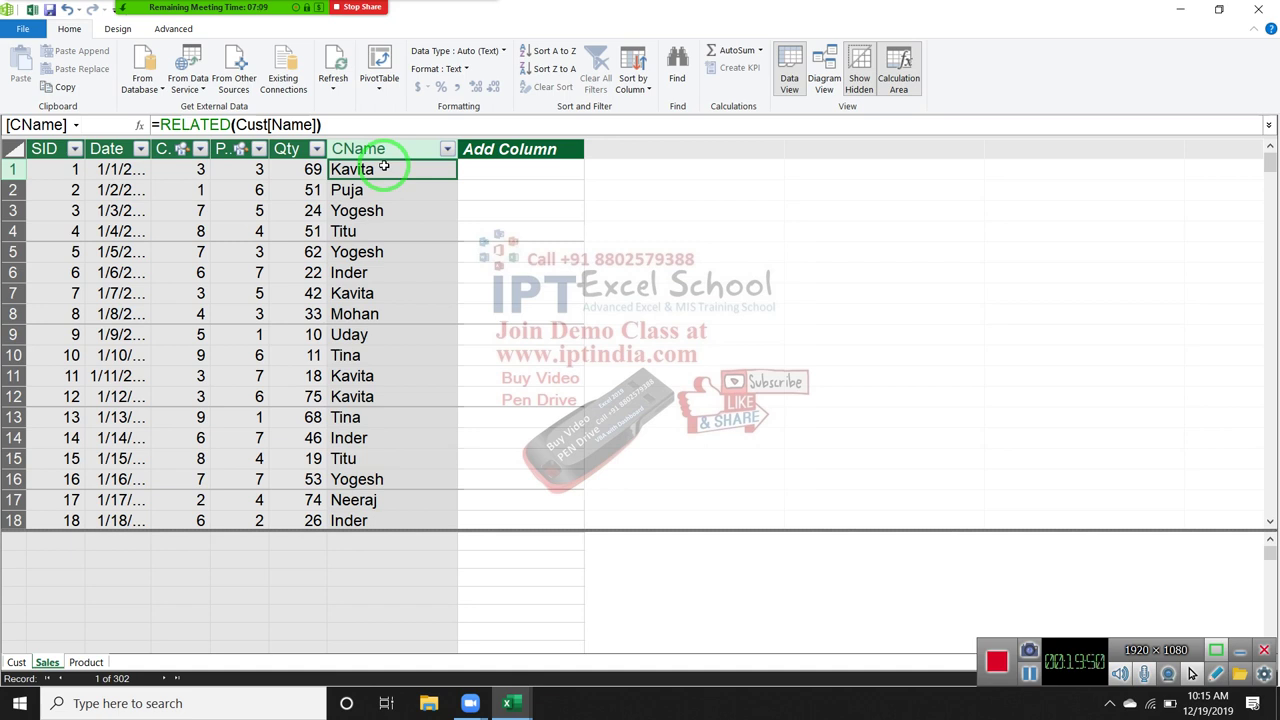
Add a new column named MRP after CName in the Sales table and select its first cell
{"action": "left_click", "coordinate": [502, 148]}
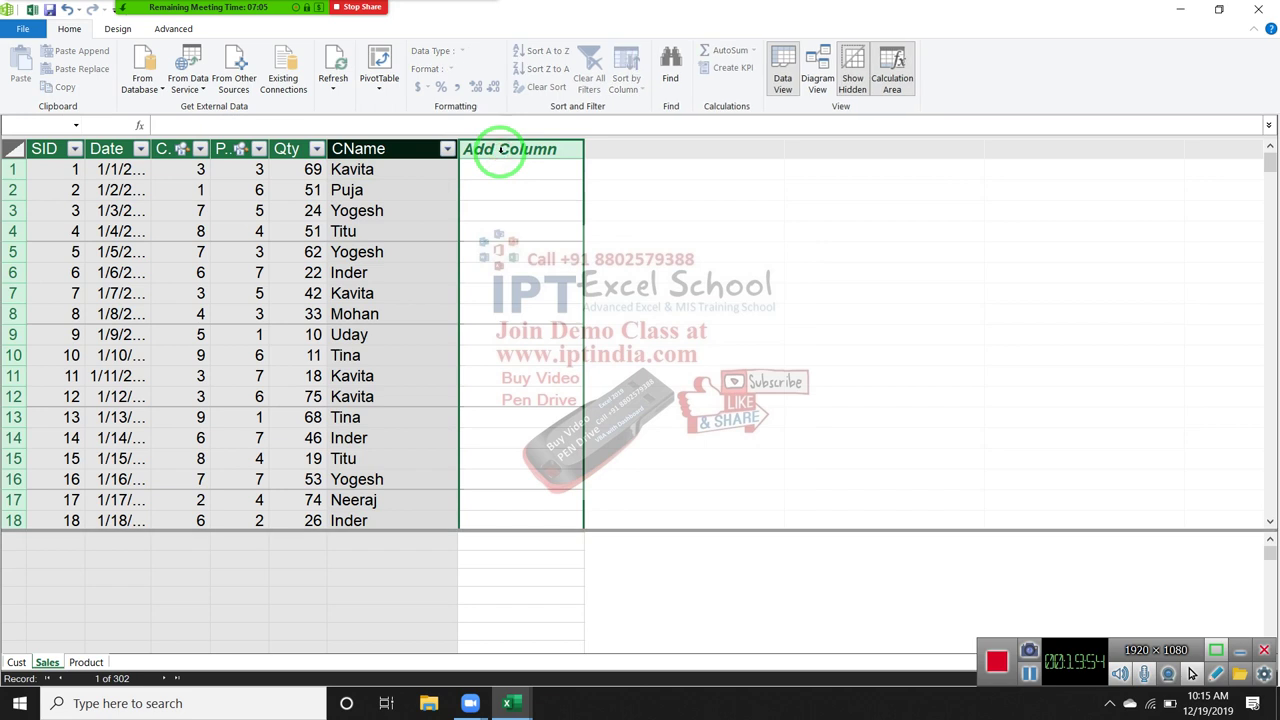
{"action": "double_click", "coordinate": [500, 150]}
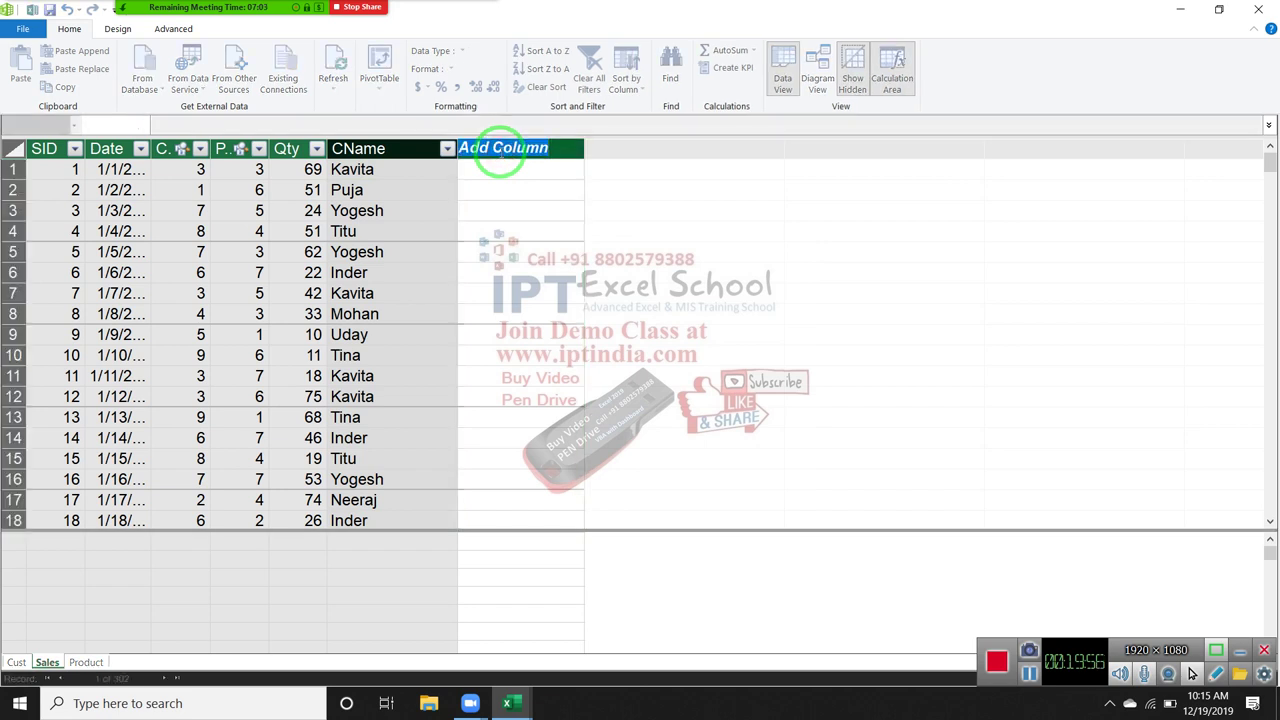
{"action": "key", "text": "BackSpace"}
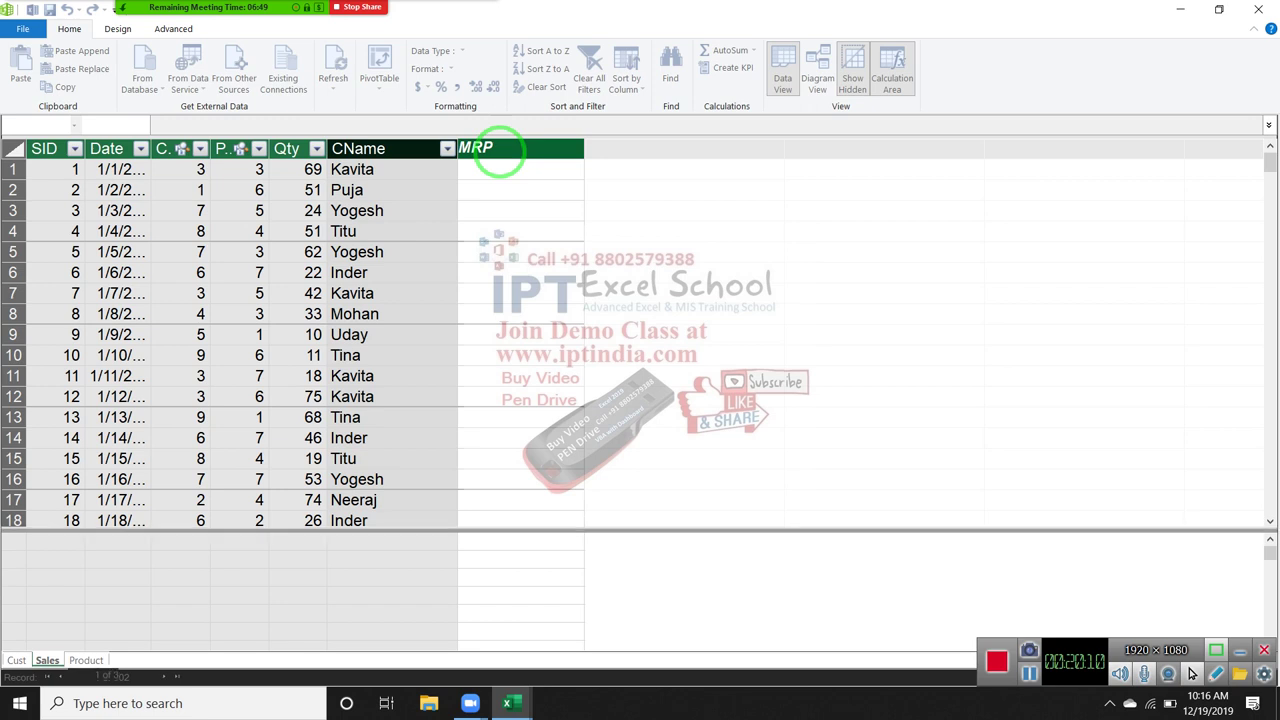
{"action": "left_click", "coordinate": [500, 150]}
{"action": "left_click", "coordinate": [493, 167]}
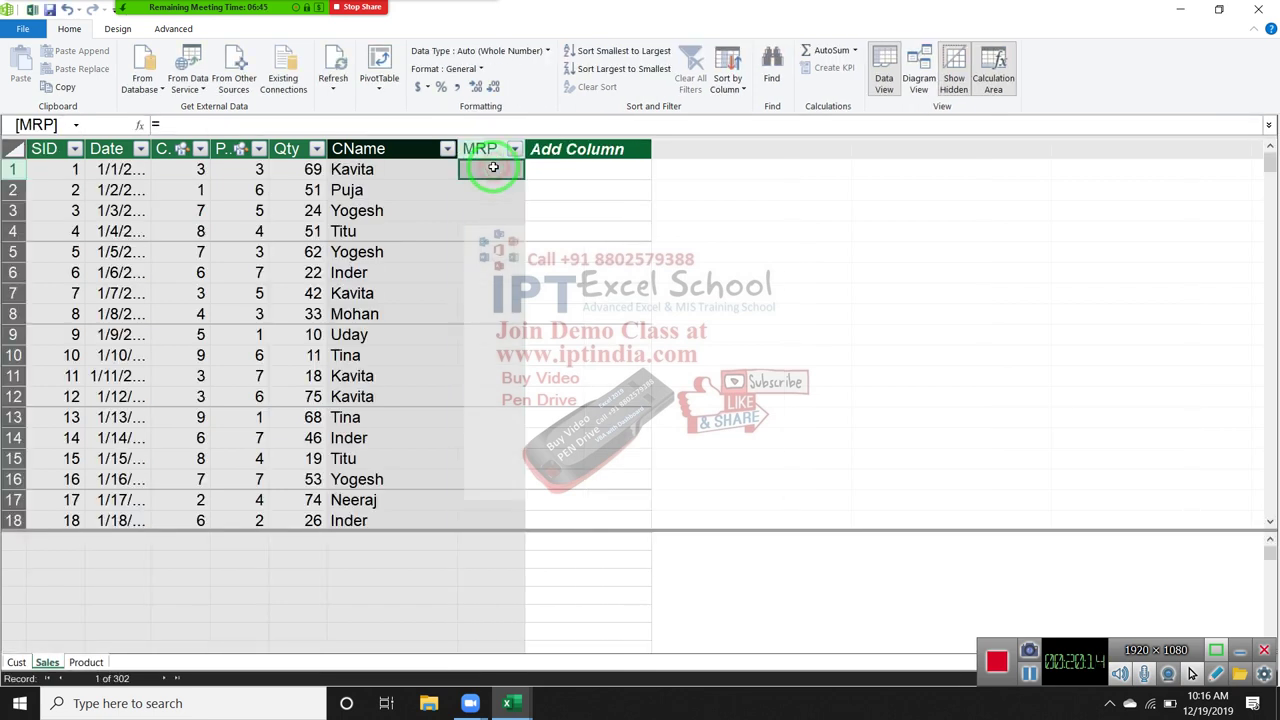
Fill the MRP column of the Sales table with the formula =RELATED('Product'[Amt])
{"action": "type", "text": "="}
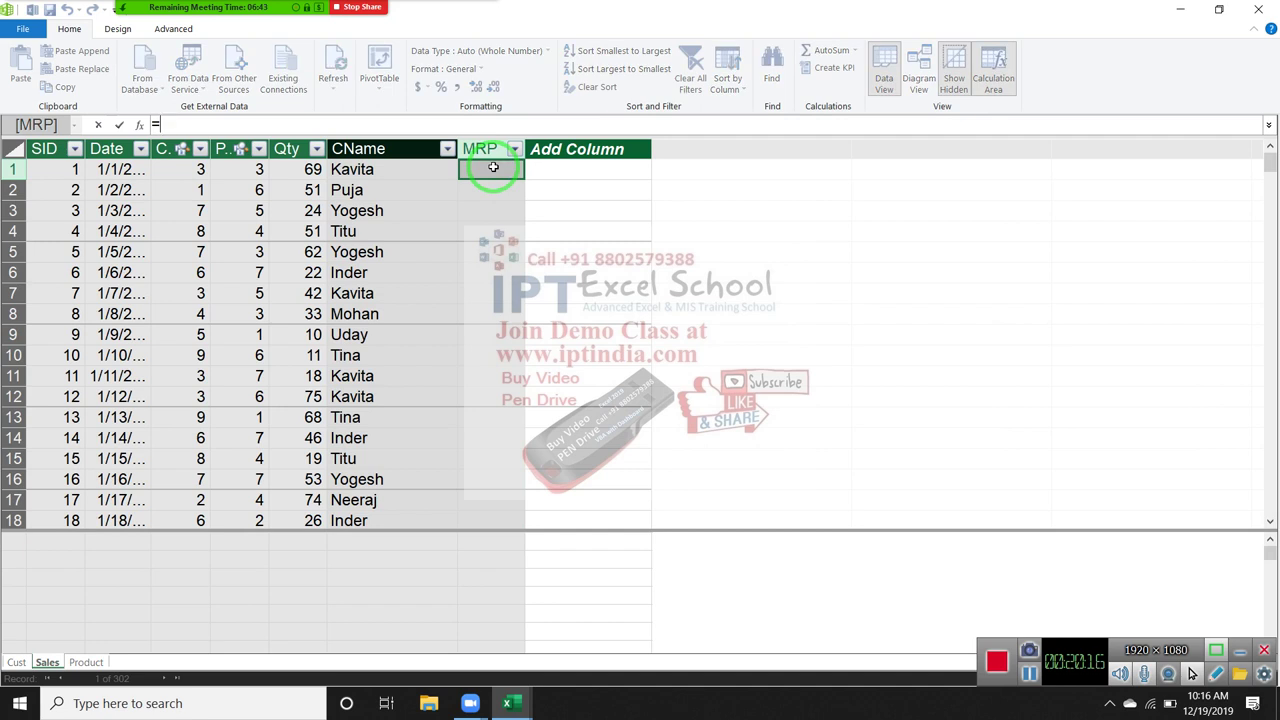
{"action": "type", "text": "re"}
{"action": "key", "text": "Tab"}
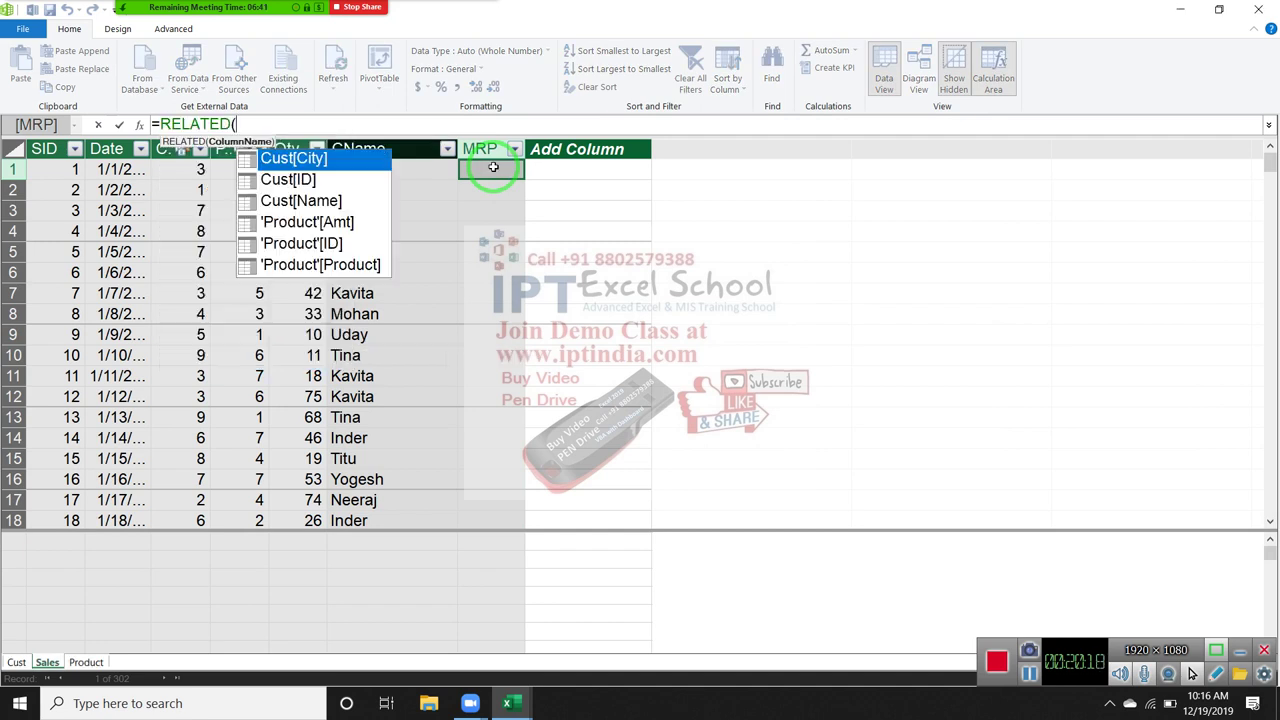
{"action": "key", "text": "Down"}
{"action": "key", "text": "Down"}
{"action": "key", "text": "Down"}
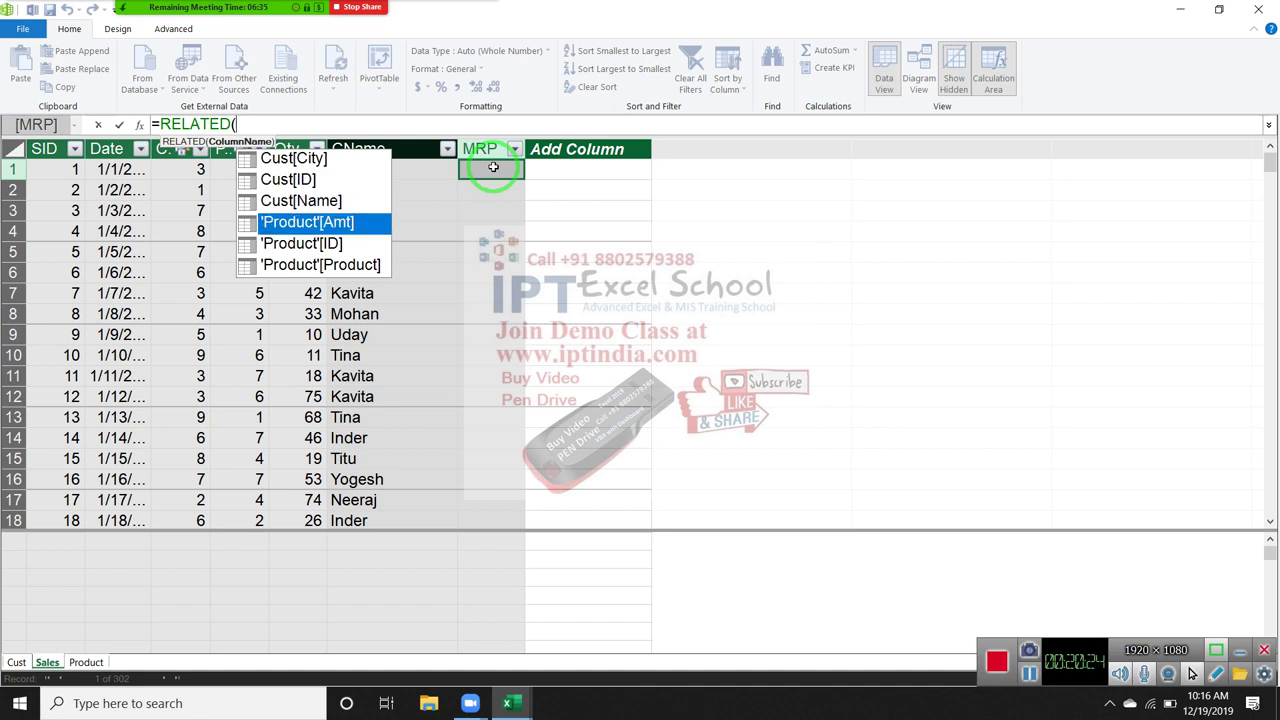
{"action": "key", "text": "Tab"}
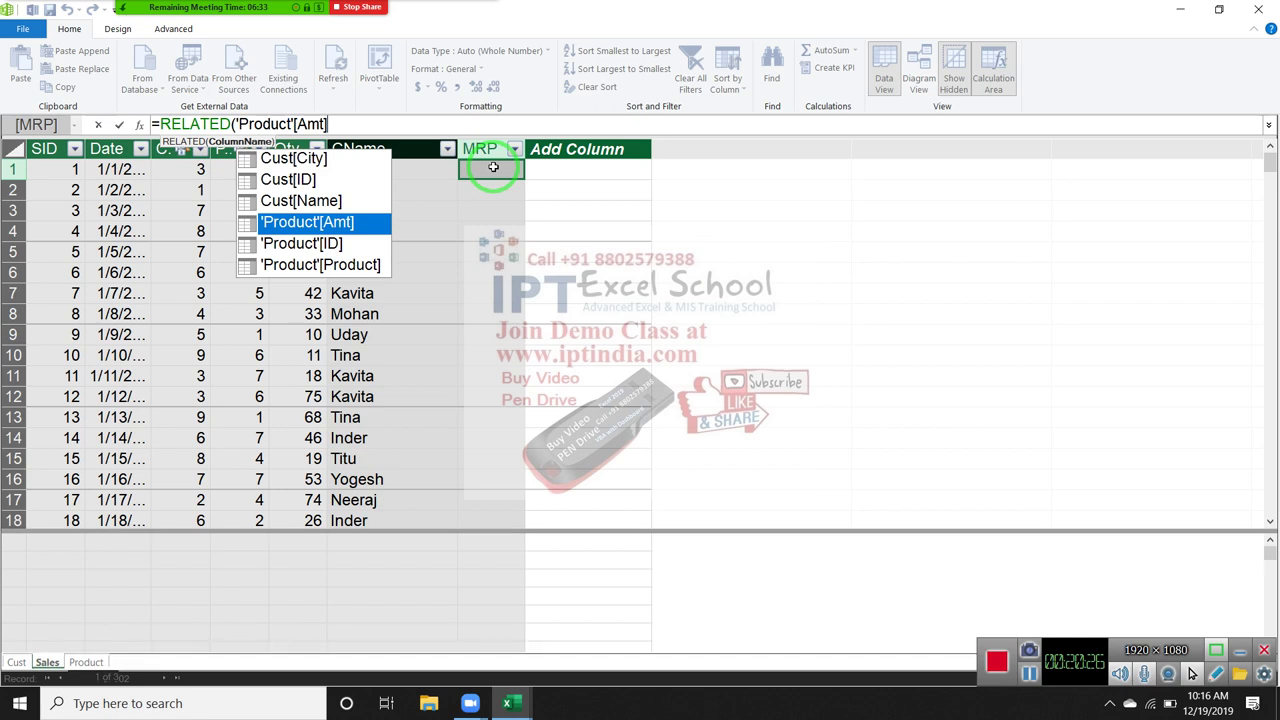
{"action": "type", "text": ")"}
{"action": "key", "text": "Return"}
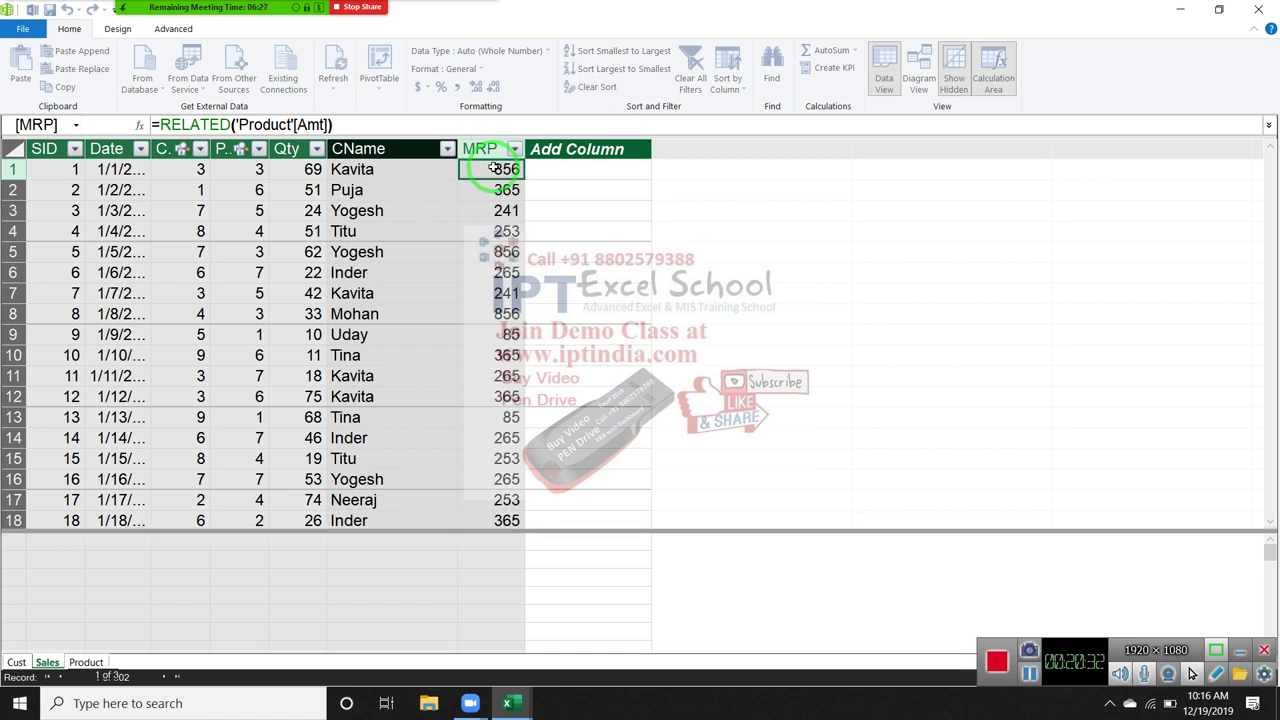
Add a new column named Amt after MRP in the Sales table
{"action": "double_click", "coordinate": [591, 150]}
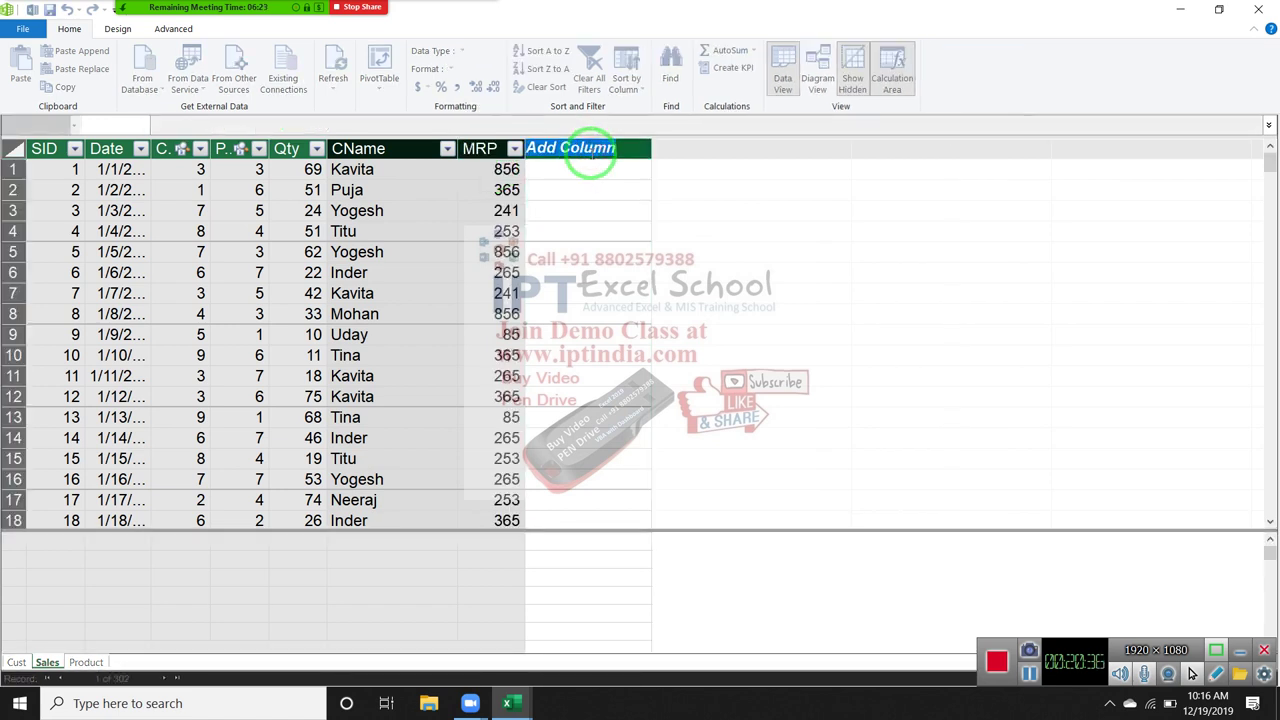
{"action": "type", "text": "Amt"}
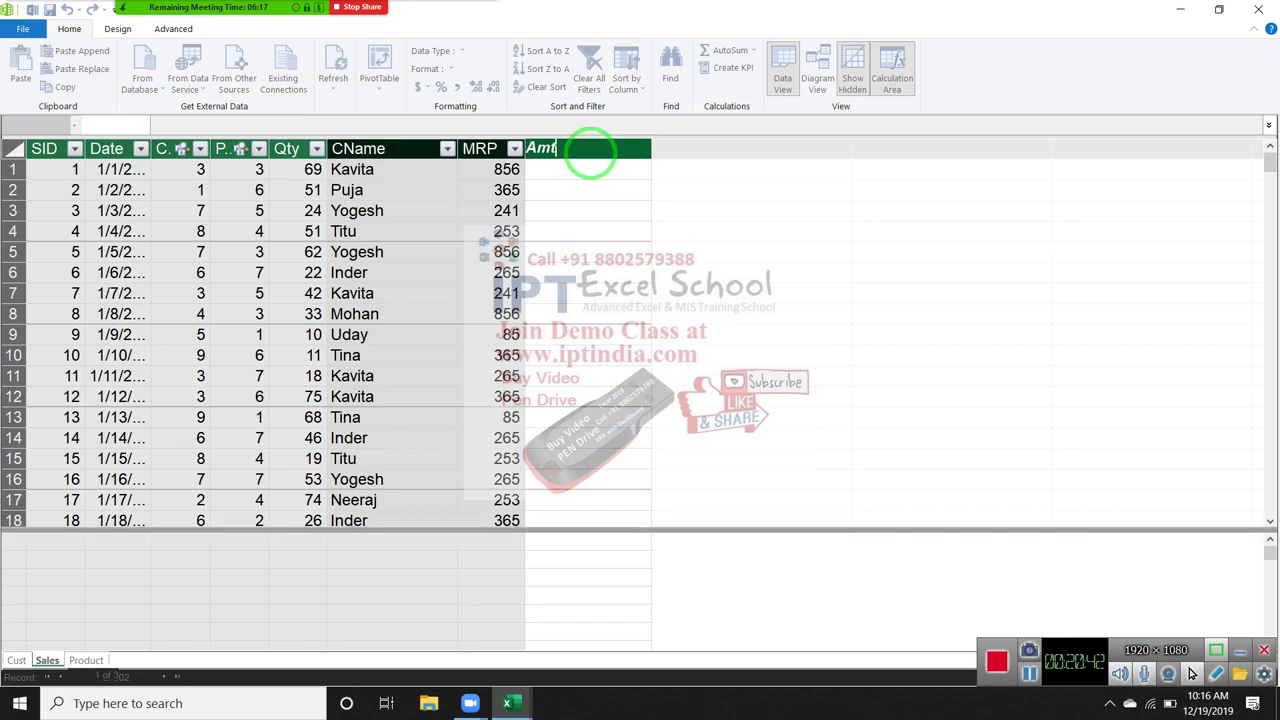
{"action": "key", "text": "Return"}
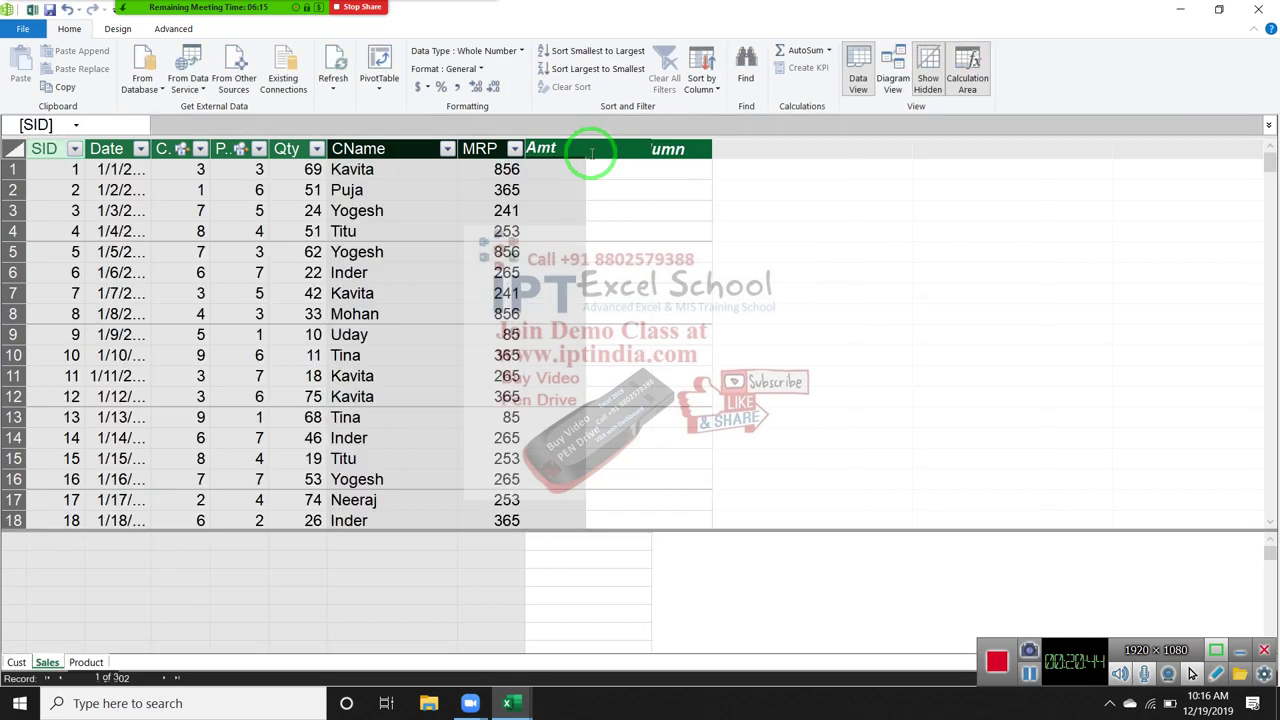
Fill the Amt column of the Sales table with the formula =[Qty]*[MRP]
{"action": "type", "text": "="}
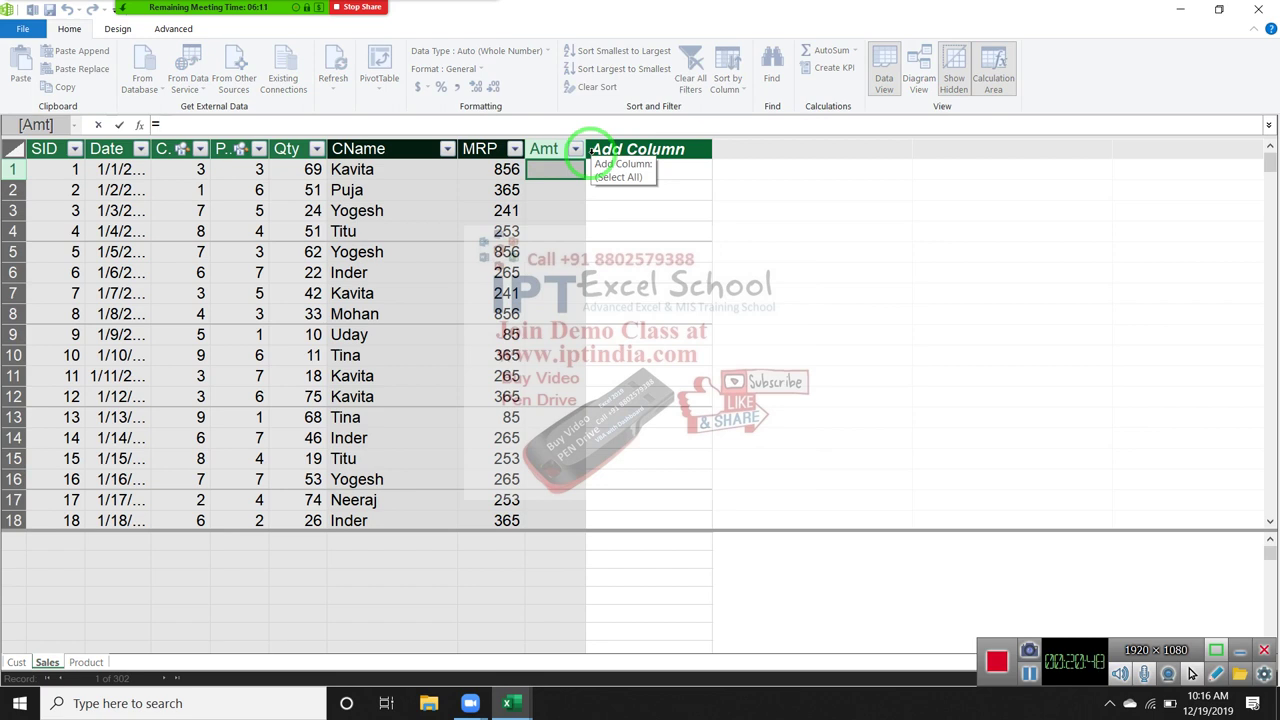
{"action": "type", "text": "qr"}
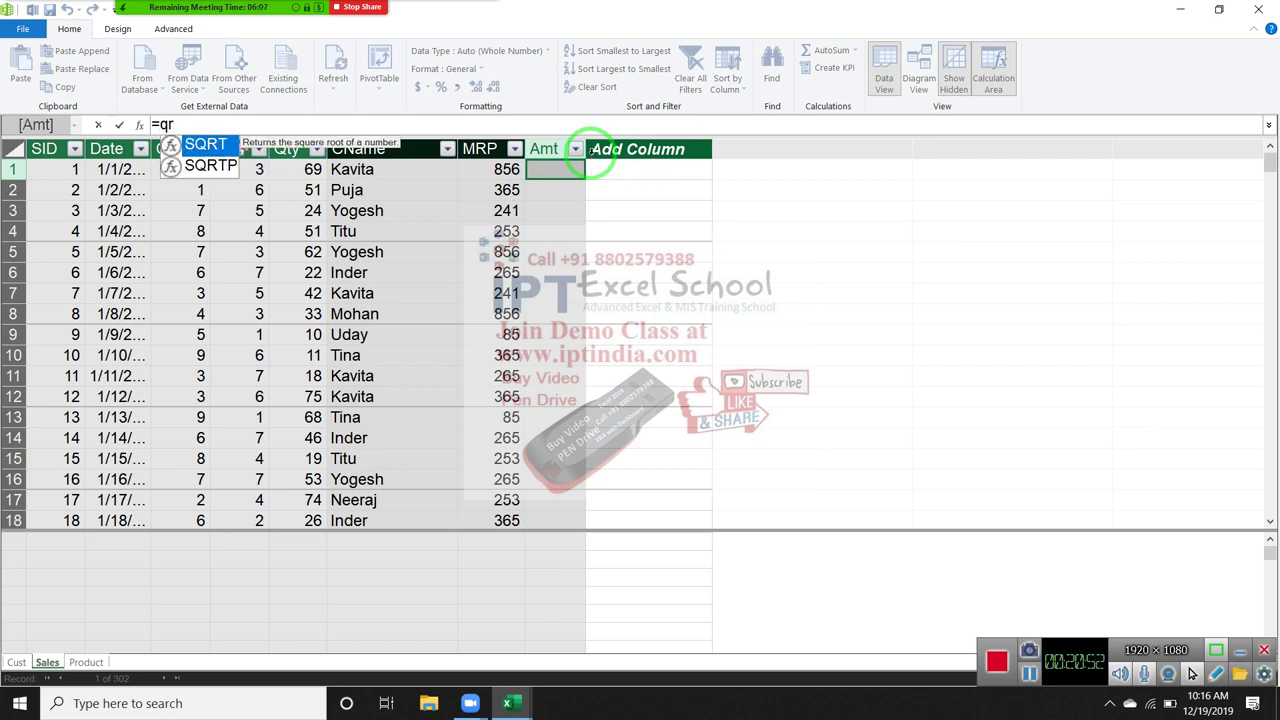
{"action": "key", "text": "BackSpace"}
{"action": "type", "text": "t"}
{"action": "key", "text": "Tab"}
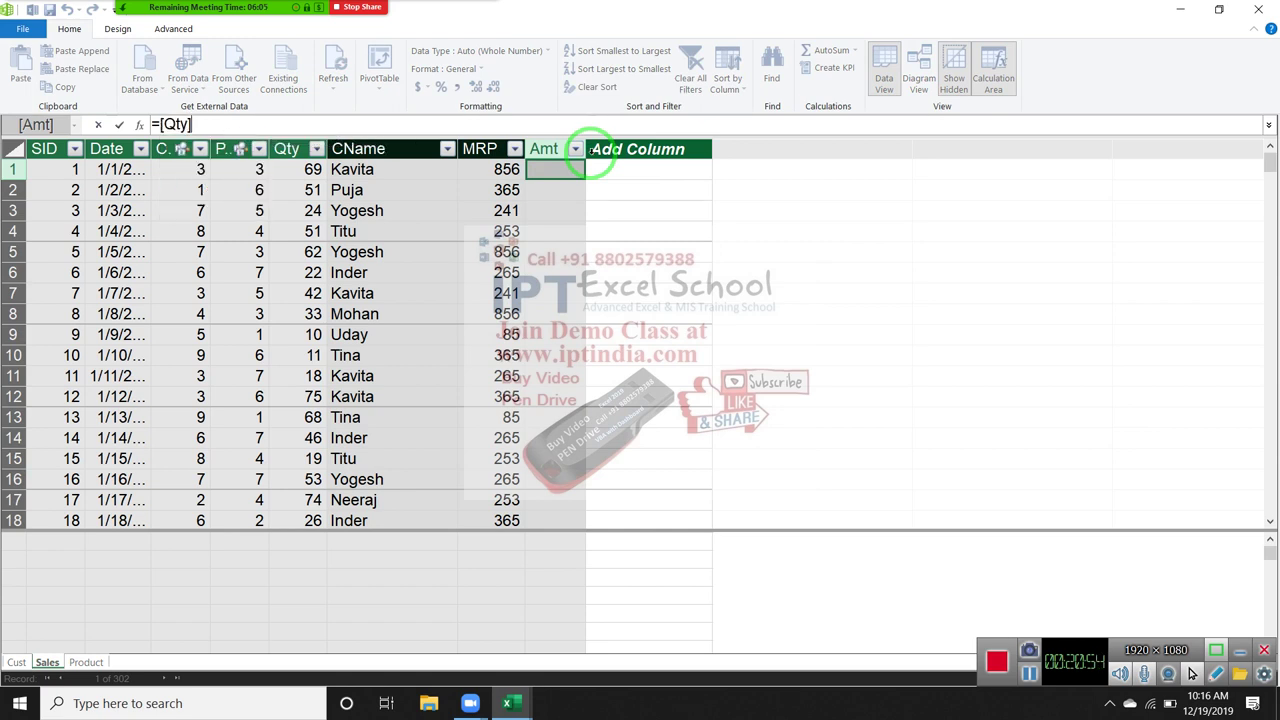
{"action": "type", "text": "*mrp"}
{"action": "key", "text": "Tab"}
{"action": "key", "text": "Return"}
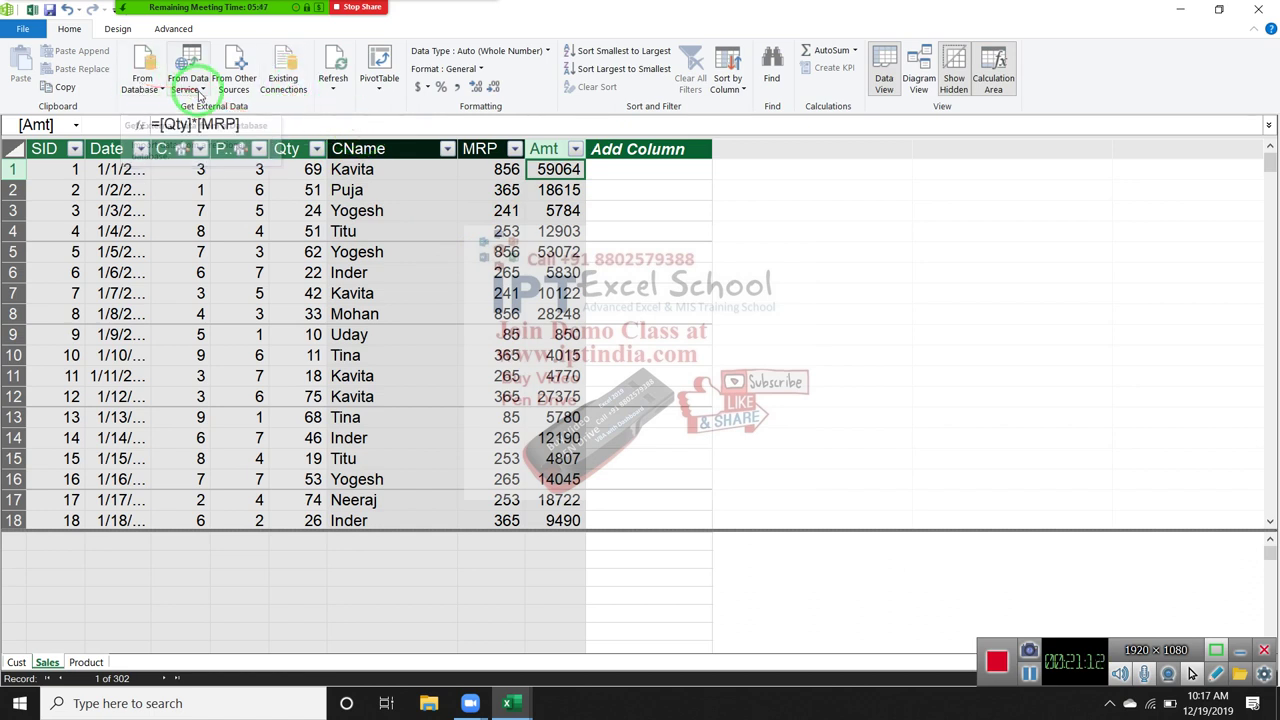
Create a PivotTable from the Data Model on a new worksheet and place the Product table's Product field in its columns
{"action": "left_click", "coordinate": [380, 66]}
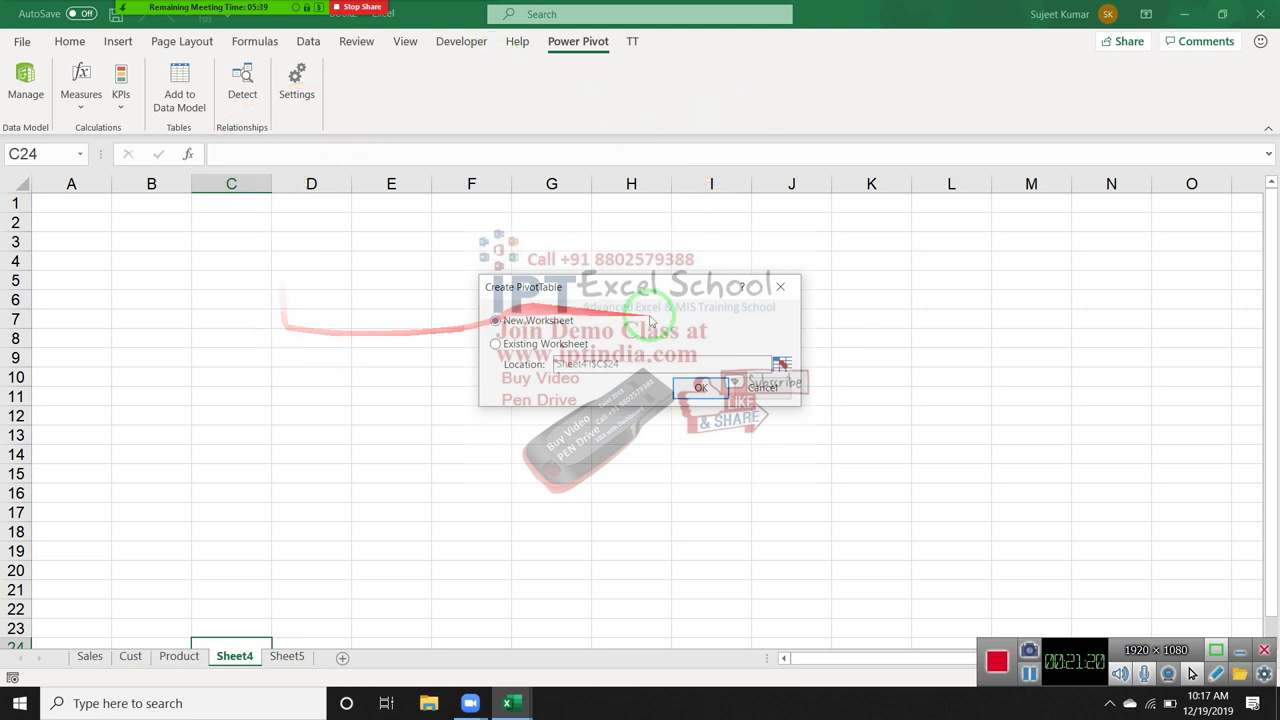
{"action": "left_click", "coordinate": [701, 387]}
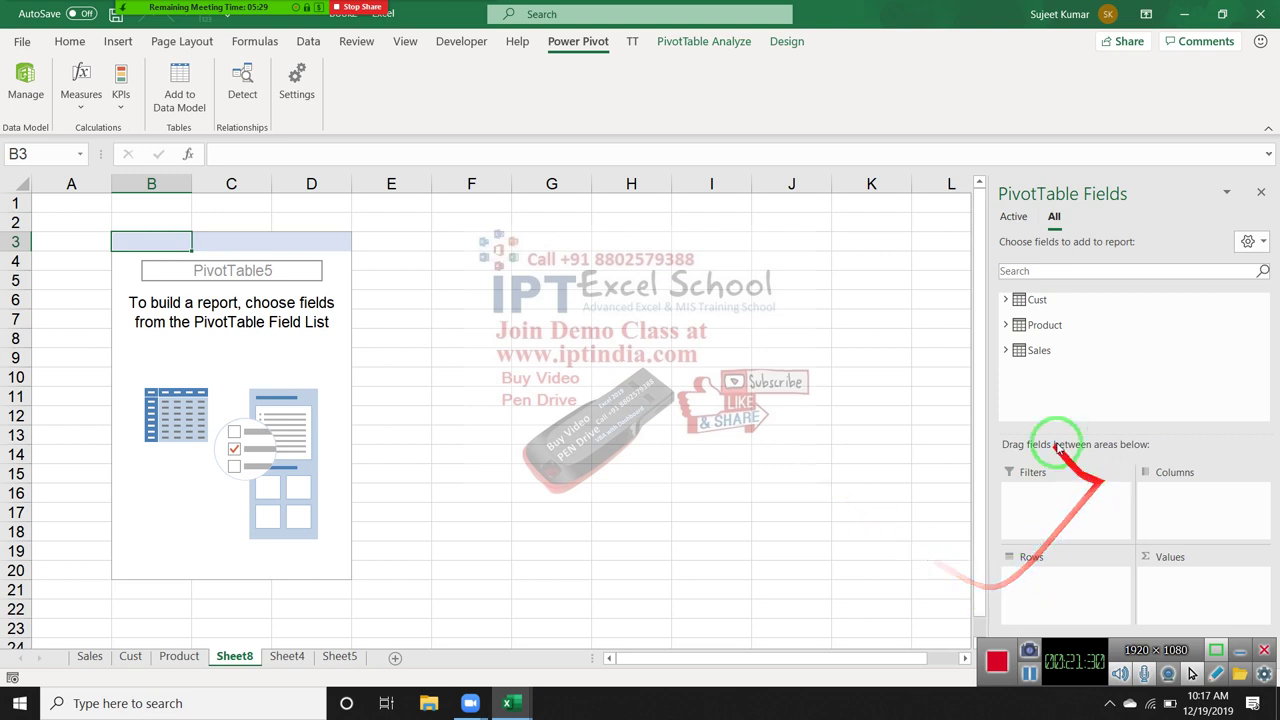
{"action": "left_click", "coordinate": [1005, 327]}
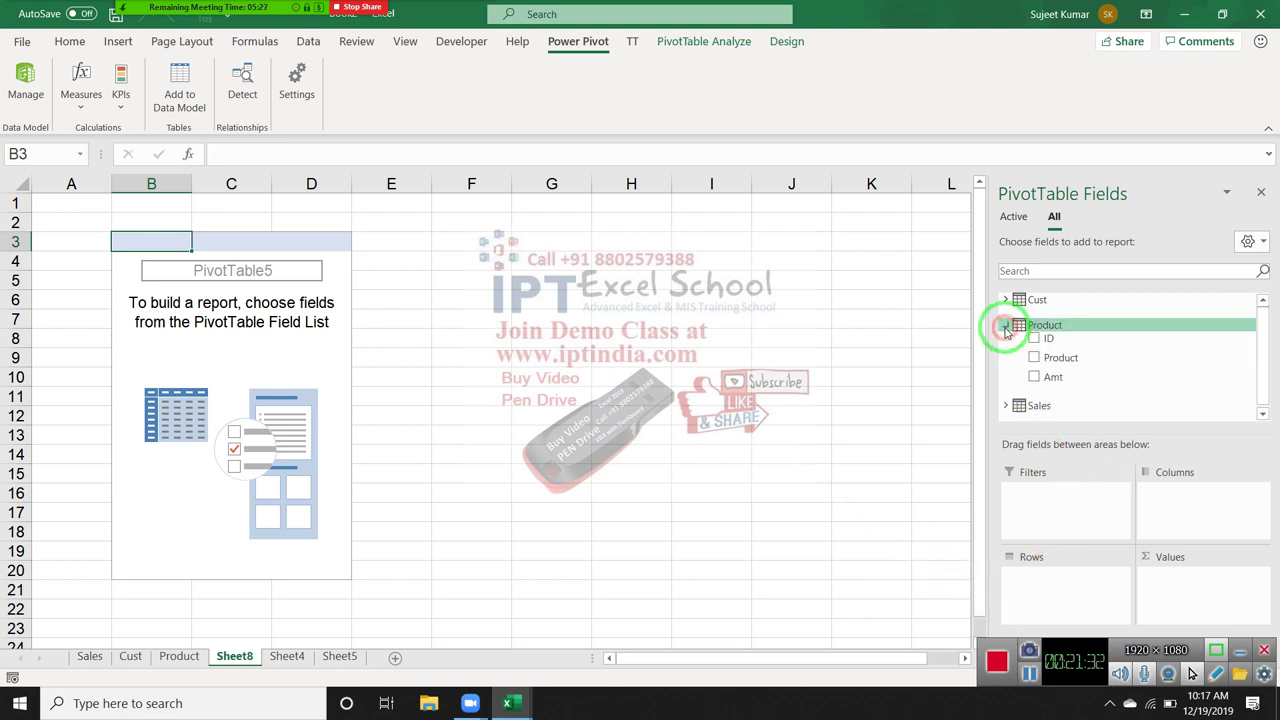
{"action": "left_click", "coordinate": [1005, 327]}
{"action": "left_click", "coordinate": [1005, 327]}
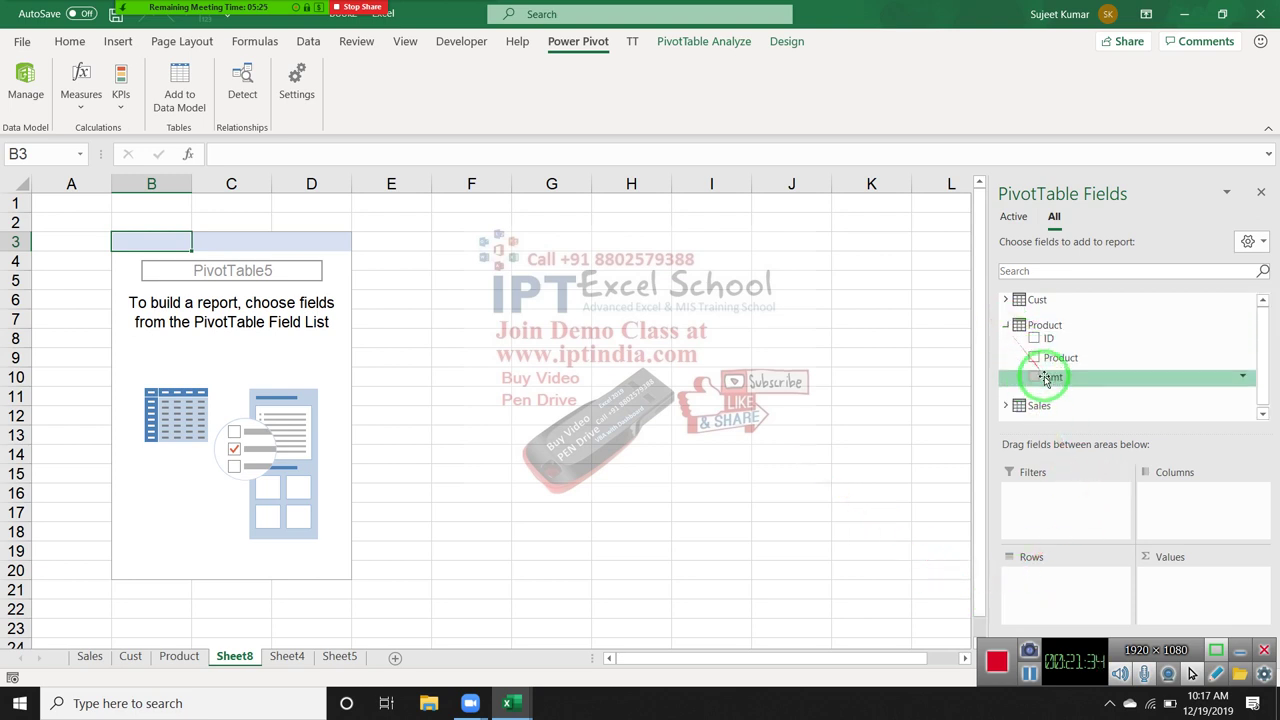
{"action": "left_click_drag", "start_coordinate": [1048, 380], "coordinate": [1168, 505]}
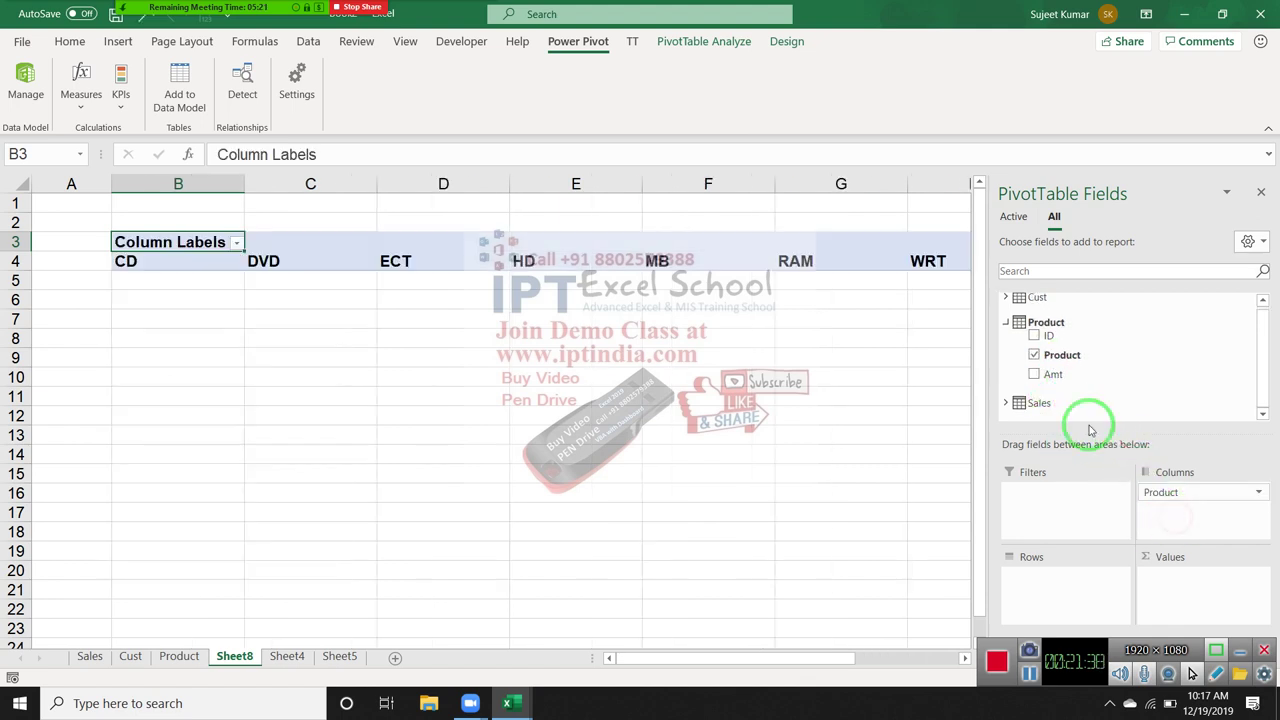
Use the Cust table's Name field as the PivotTable's report filter and its City field as the rows
{"action": "left_click", "coordinate": [1005, 322]}
{"action": "left_click", "coordinate": [1005, 299]}
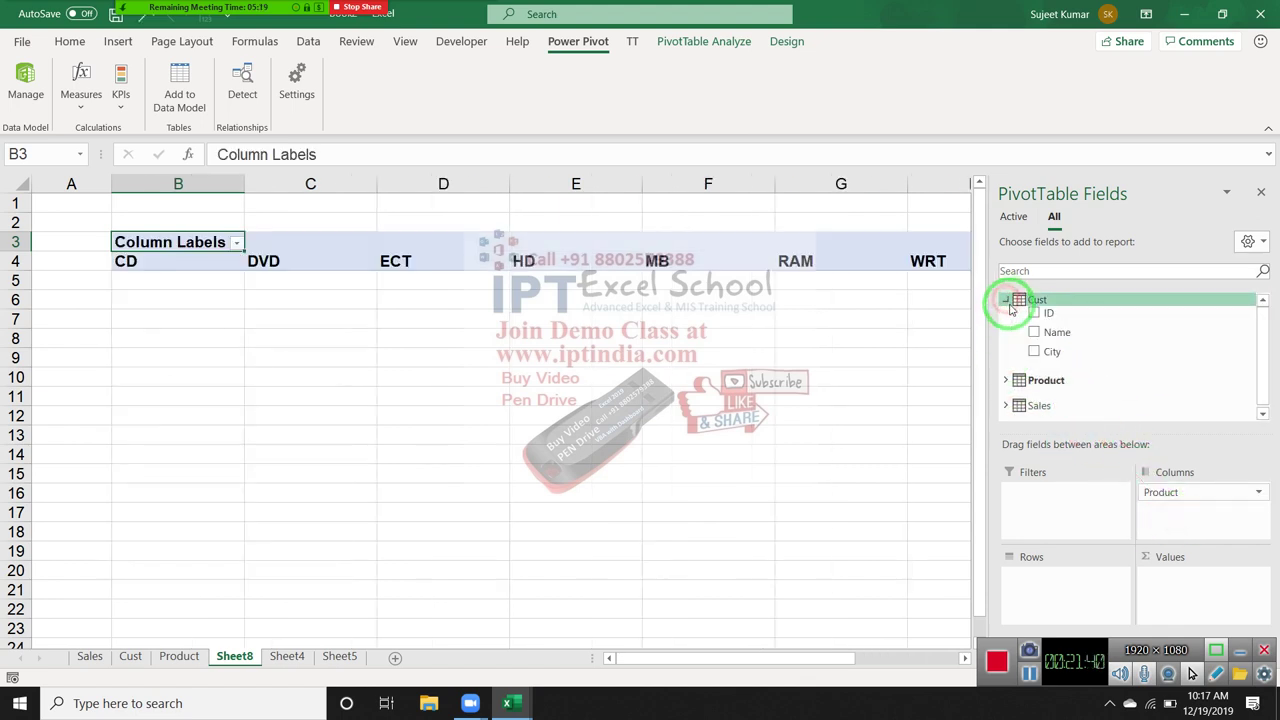
{"action": "left_click_drag", "start_coordinate": [1049, 343], "coordinate": [1023, 490]}
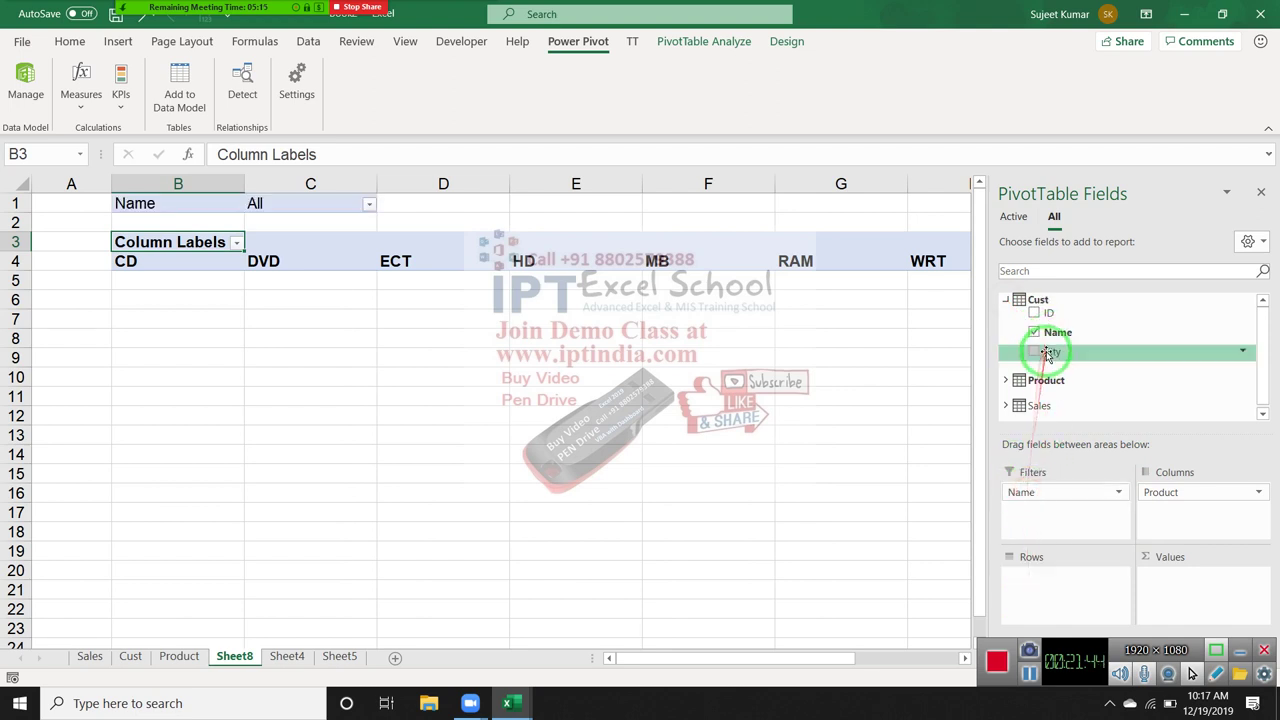
{"action": "left_click_drag", "start_coordinate": [1050, 351], "coordinate": [1060, 586]}
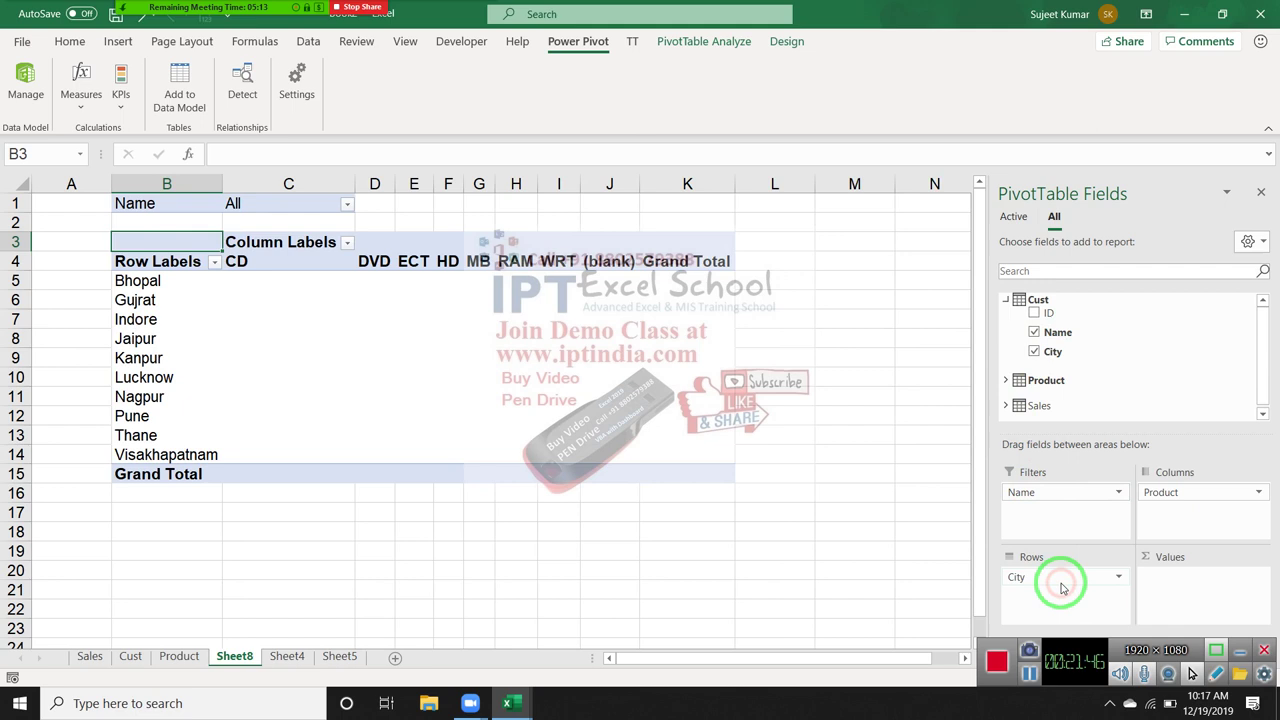
Add the Sales table's Amt field to the PivotTable values as a sum
{"action": "left_click", "coordinate": [1007, 381]}
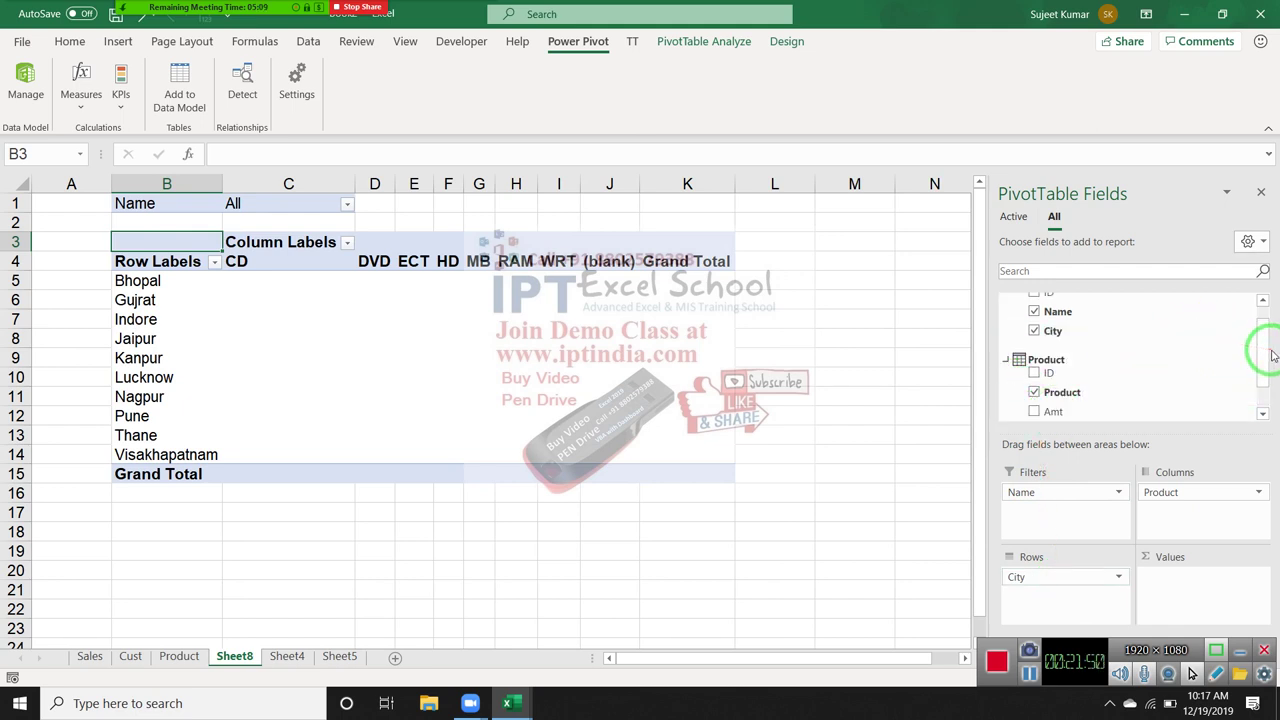
{"action": "left_click_drag", "start_coordinate": [1260, 358], "coordinate": [1254, 408]}
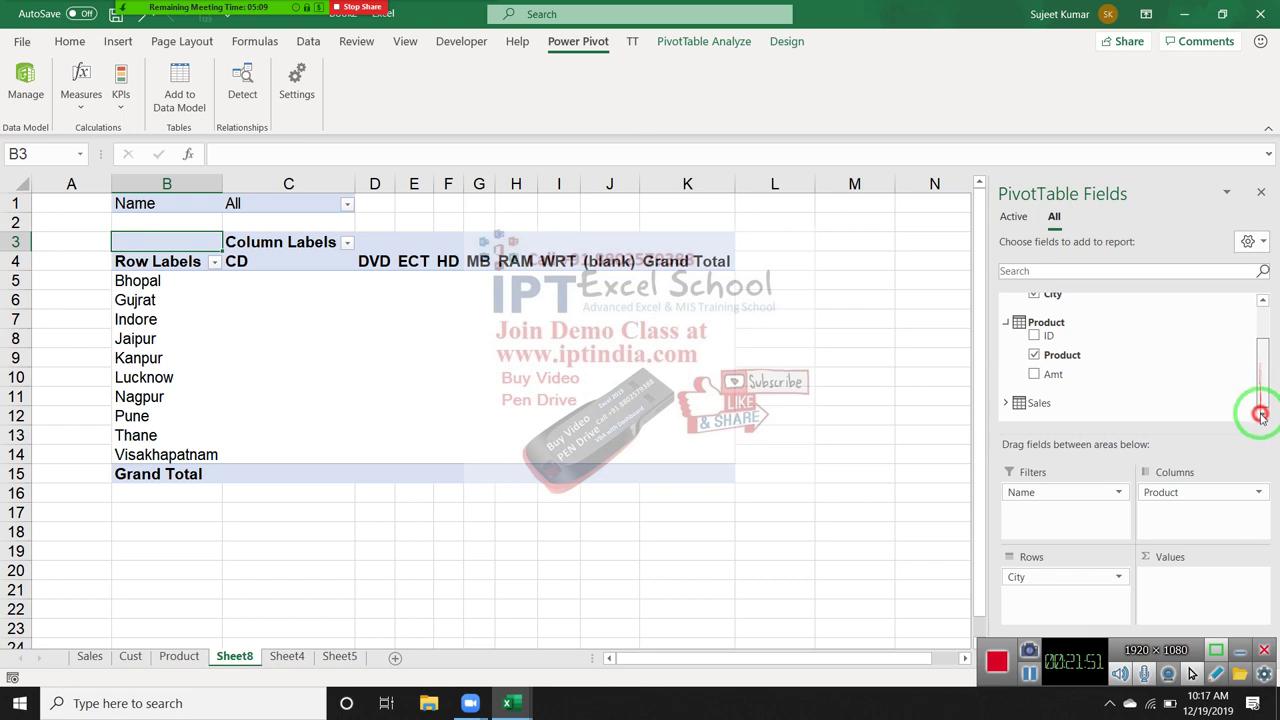
{"action": "left_click", "coordinate": [1007, 404]}
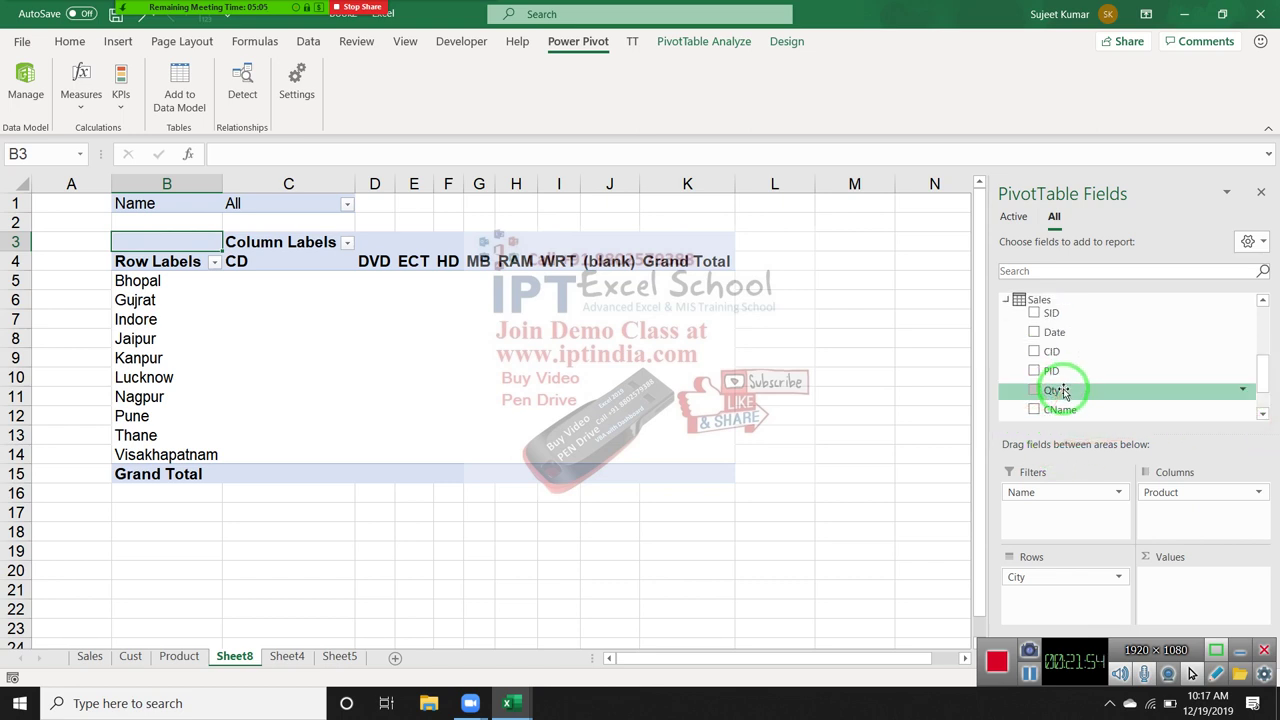
{"action": "left_click", "coordinate": [1262, 413]}
{"action": "left_click", "coordinate": [1262, 413]}
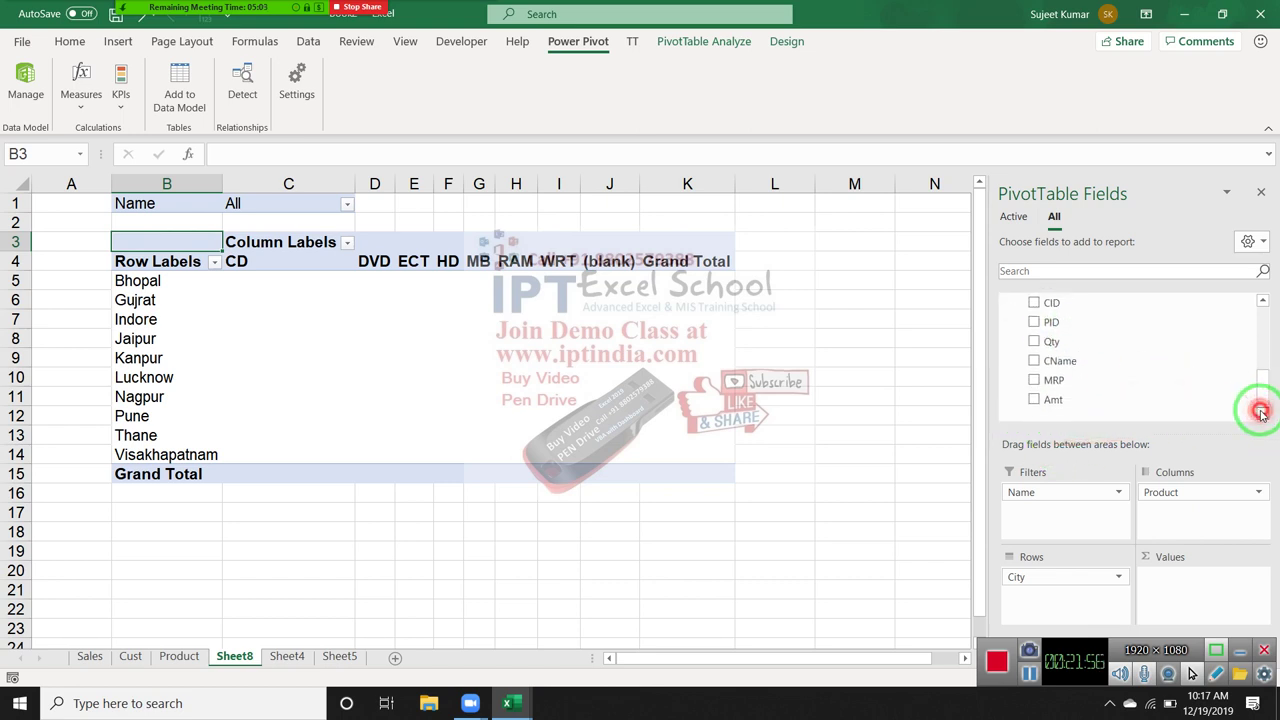
{"action": "left_click_drag", "start_coordinate": [1123, 403], "coordinate": [1181, 583]}
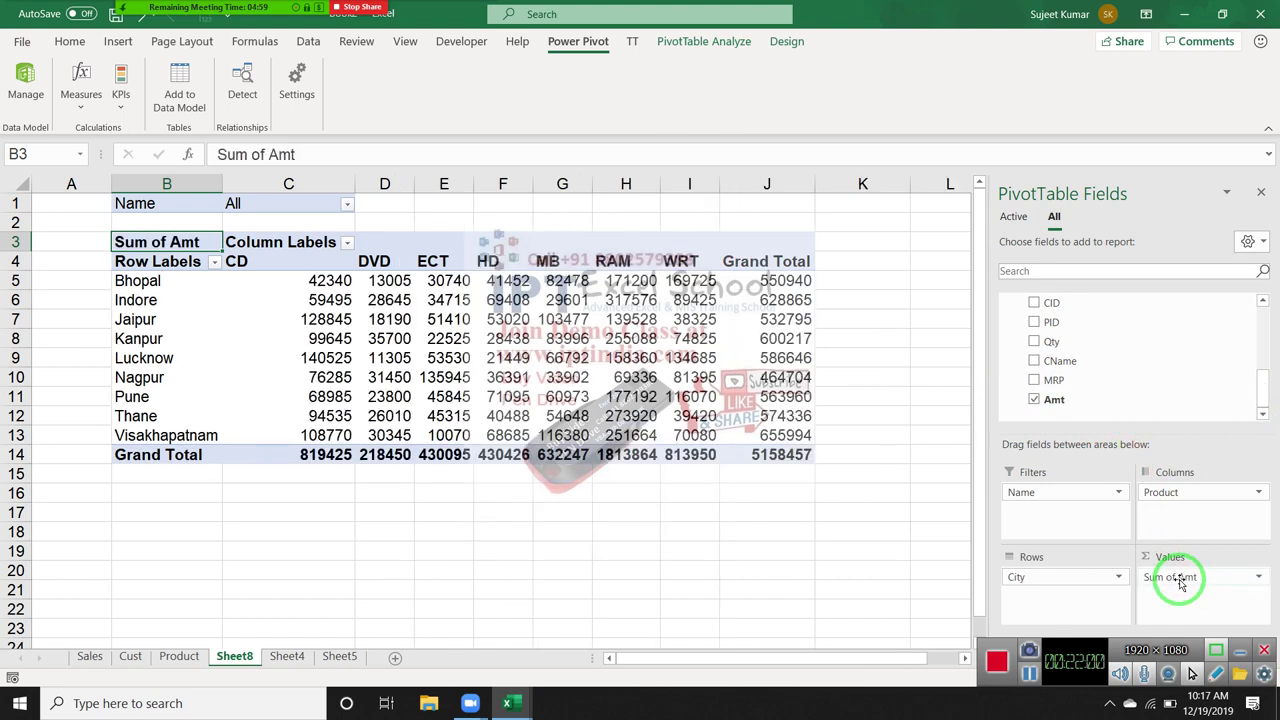